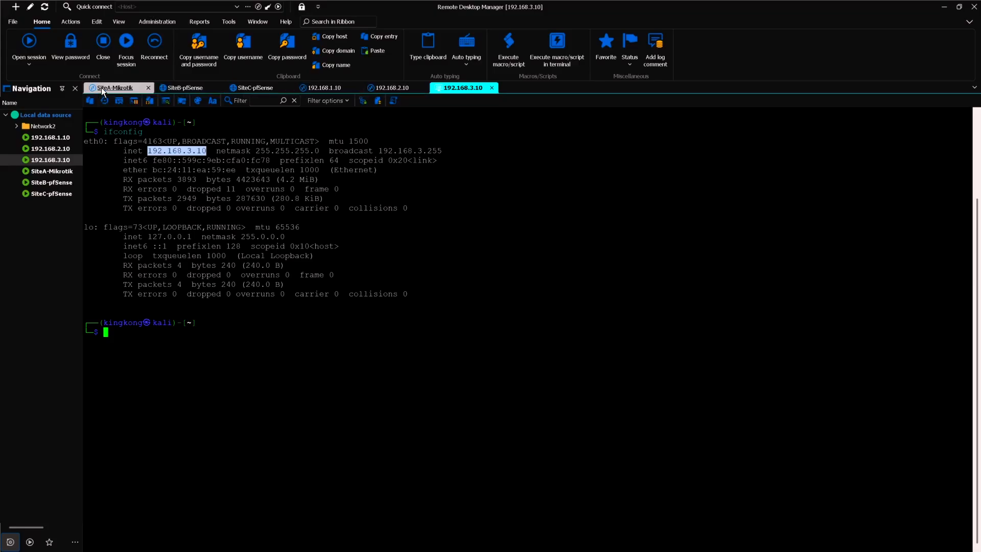
Review the MikroTik and pfSense sessions of Sites A, B and C and the IP addresses of the three client machines
{"action": "left_click", "coordinate": [102, 88]}
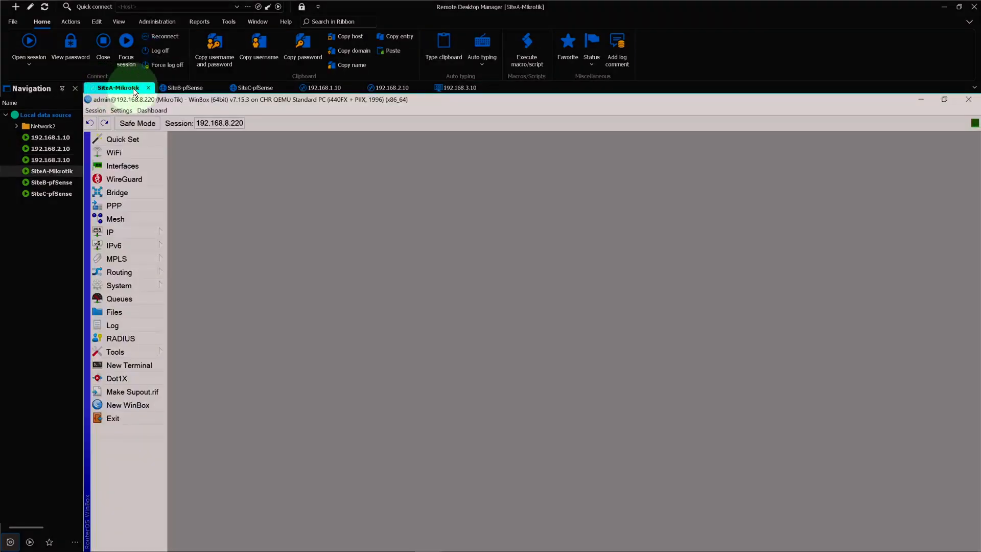
{"action": "left_click", "coordinate": [183, 88]}
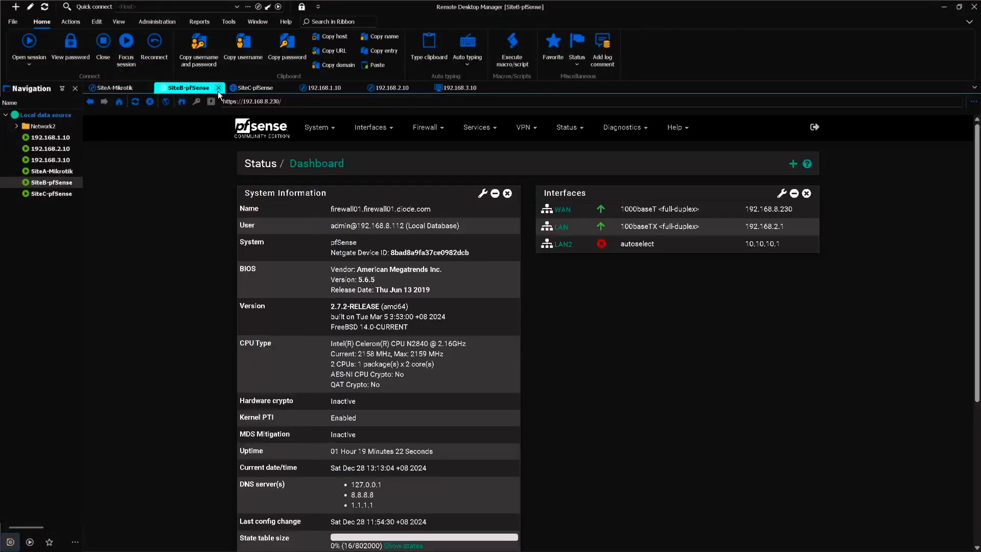
{"action": "left_click", "coordinate": [252, 89]}
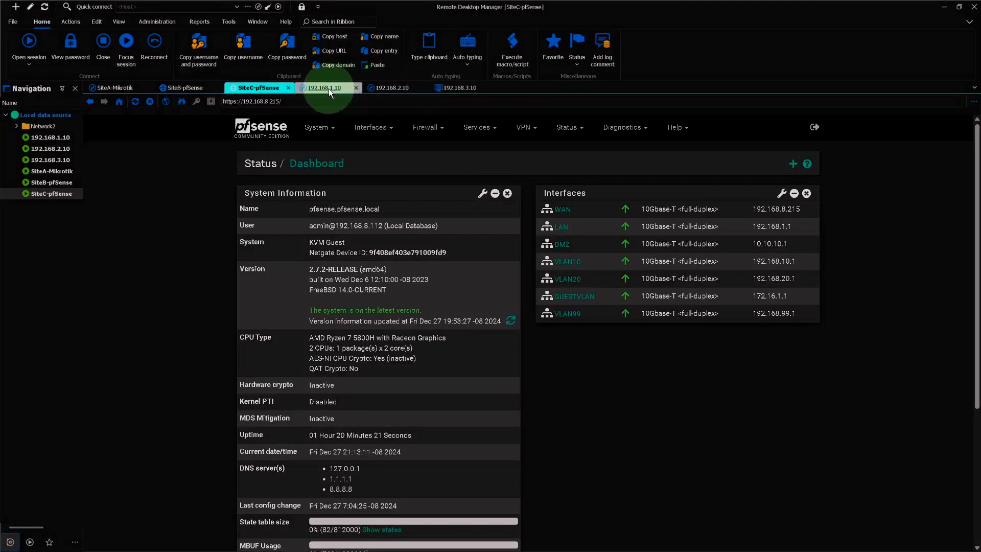
{"action": "left_click", "coordinate": [327, 89]}
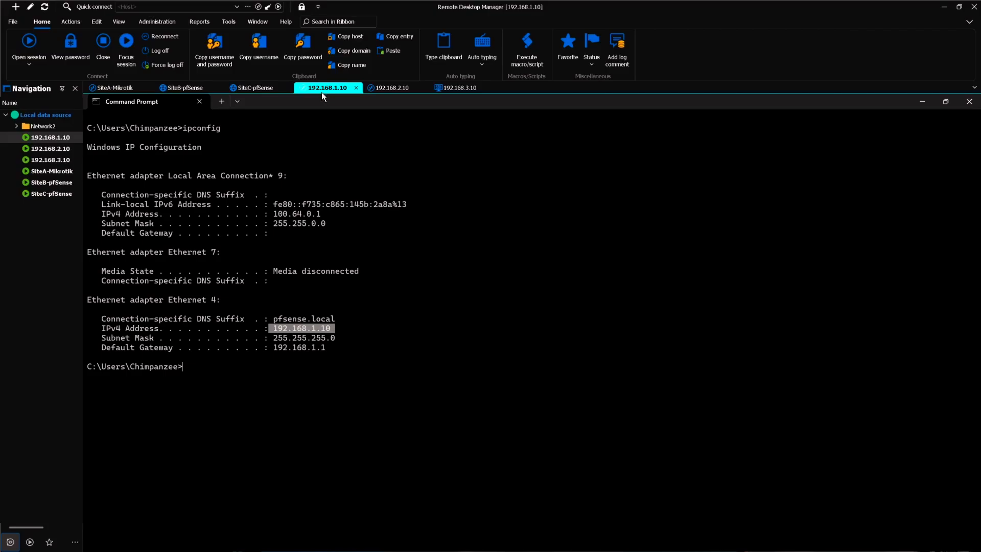
{"action": "left_click", "coordinate": [277, 331]}
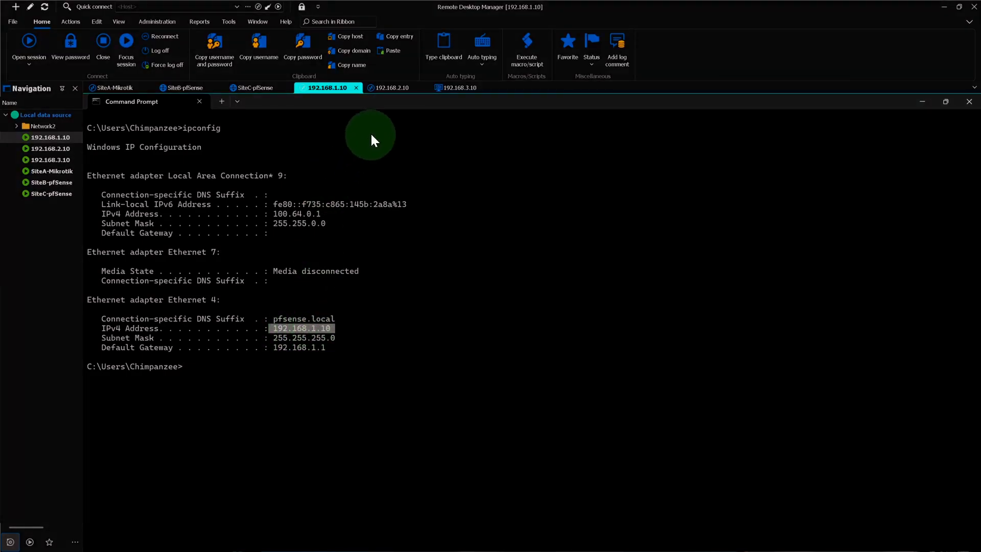
{"action": "left_click", "coordinate": [394, 91]}
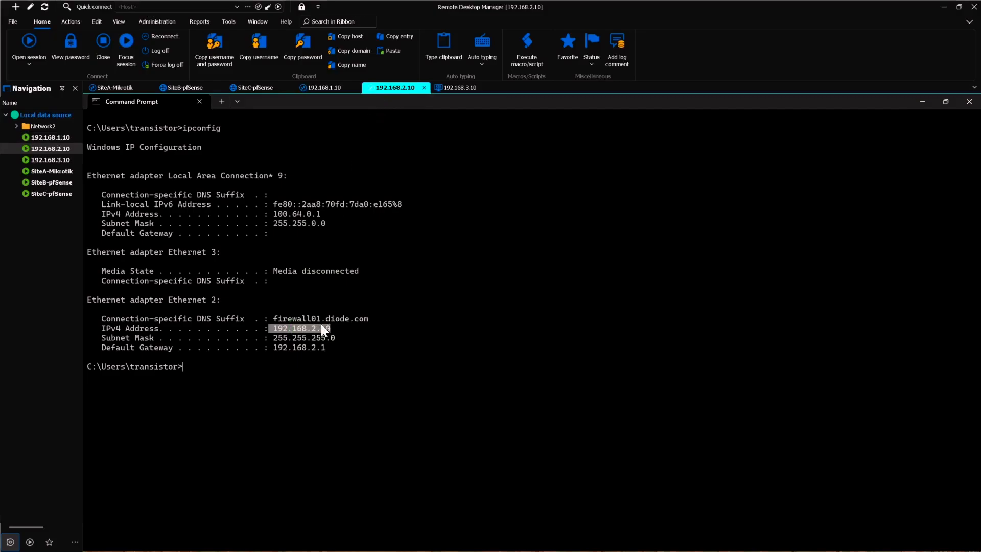
{"action": "left_click", "coordinate": [268, 331]}
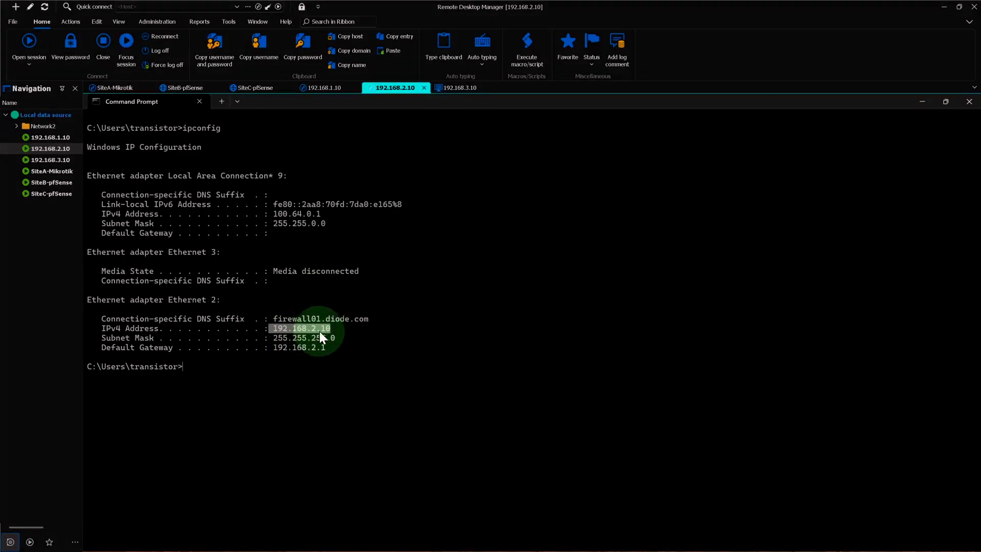
{"action": "left_click", "coordinate": [461, 90]}
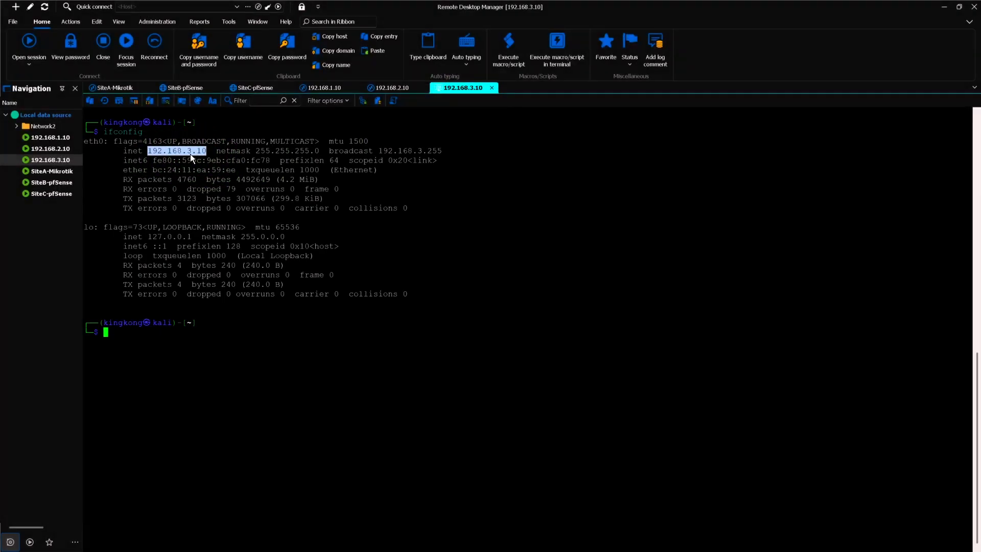
From client 192.168.1.10, test connectivity by pinging 192.168.2.10 and 192.168.3.10
{"action": "left_click", "coordinate": [320, 87]}
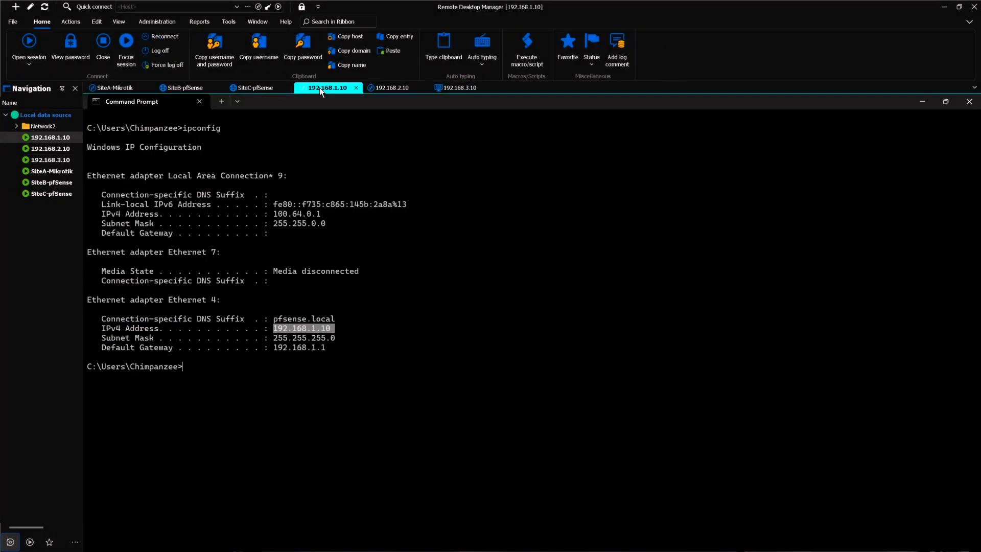
{"action": "type", "text": "ping "}
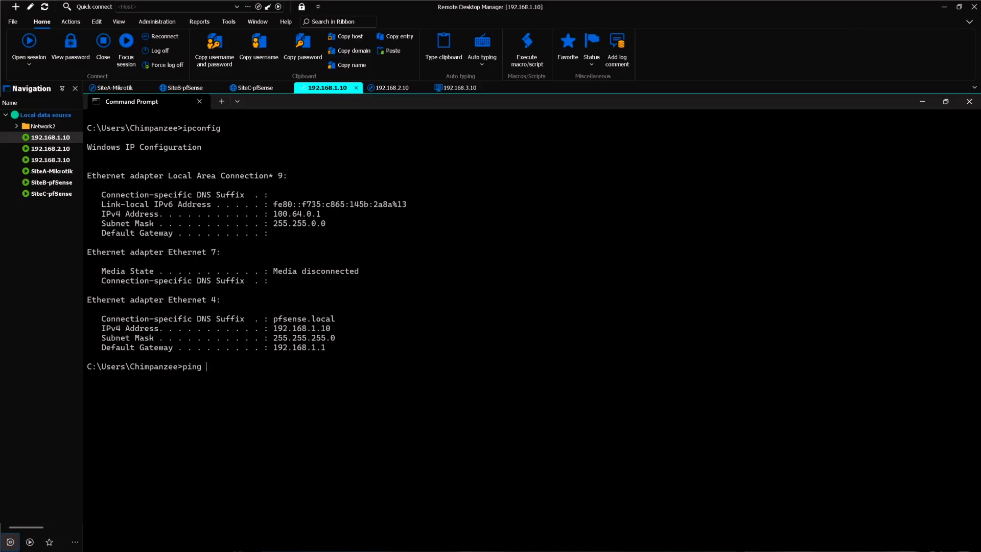
{"action": "type", "text": "192.168.2.10"}
{"action": "key", "text": "Return"}
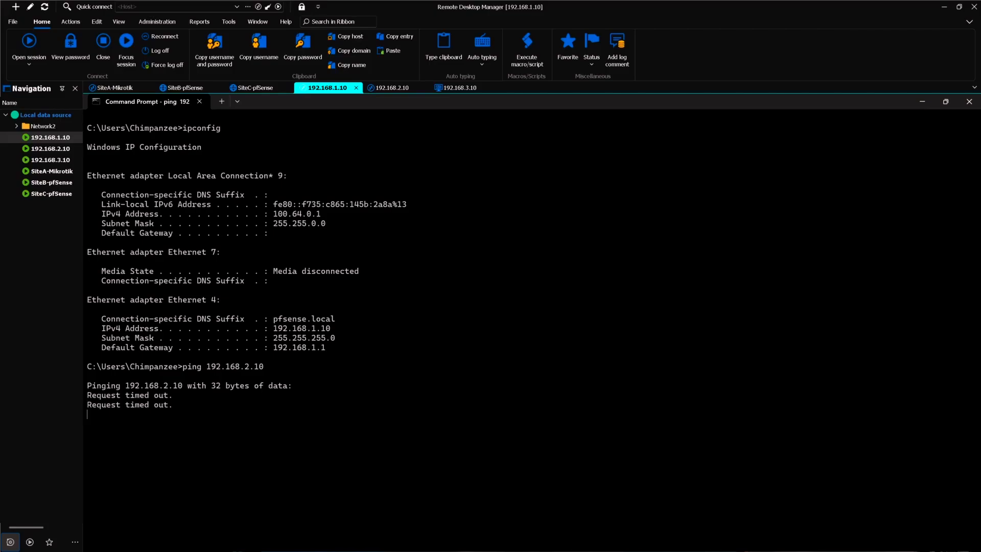
{"action": "key", "text": "ctrl+c"}
{"action": "type", "text": "p"}
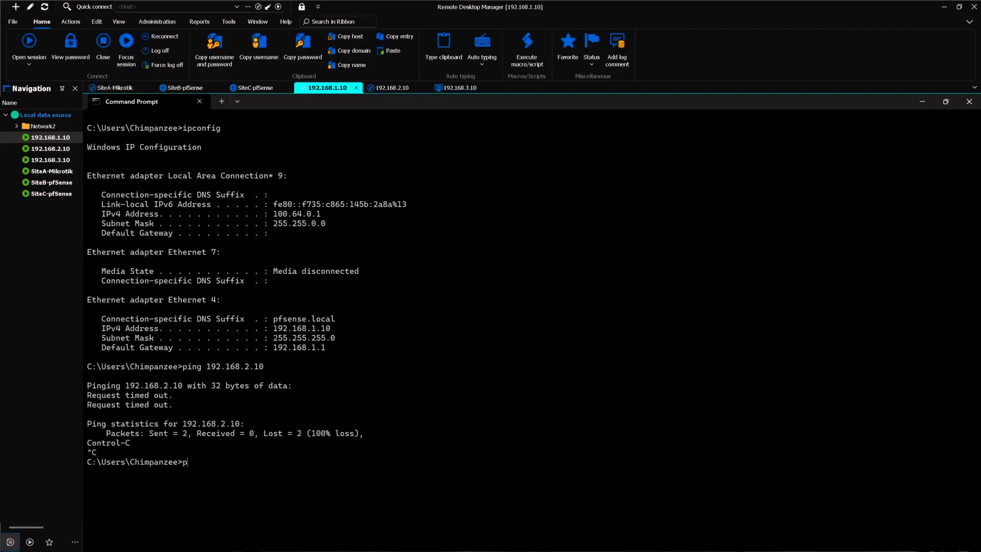
{"action": "type", "text": "ing 192.168.3.10"}
{"action": "key", "text": "Return"}
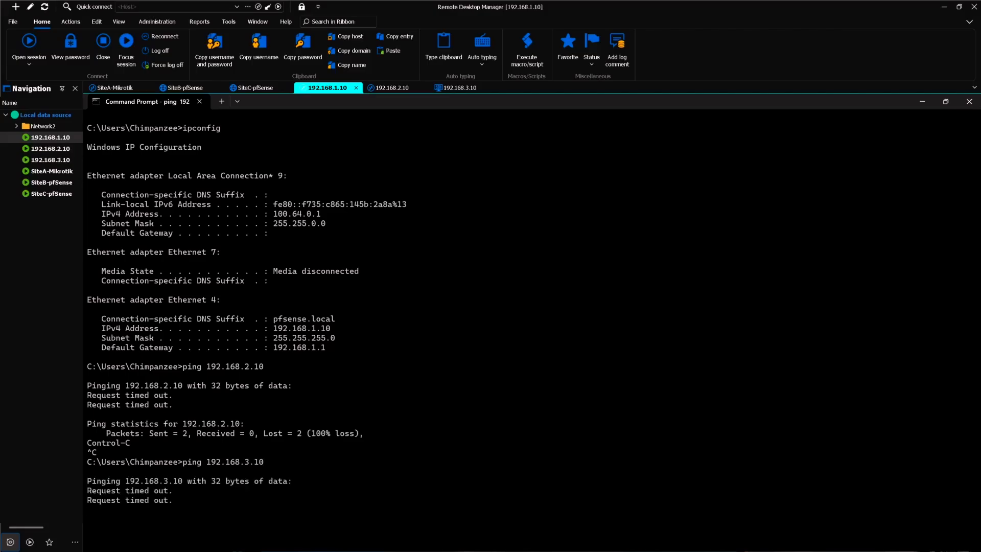
From client 192.168.2.10, test connectivity by pinging 192.168.1.10 and 192.168.3.10
{"action": "left_click", "coordinate": [391, 88]}
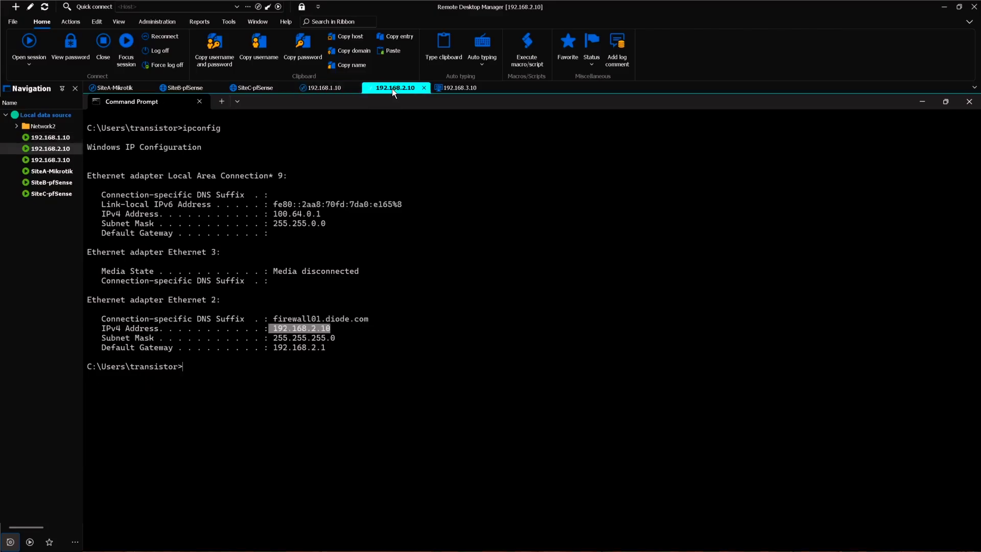
{"action": "left_click", "coordinate": [234, 376]}
{"action": "type", "text": "ping"}
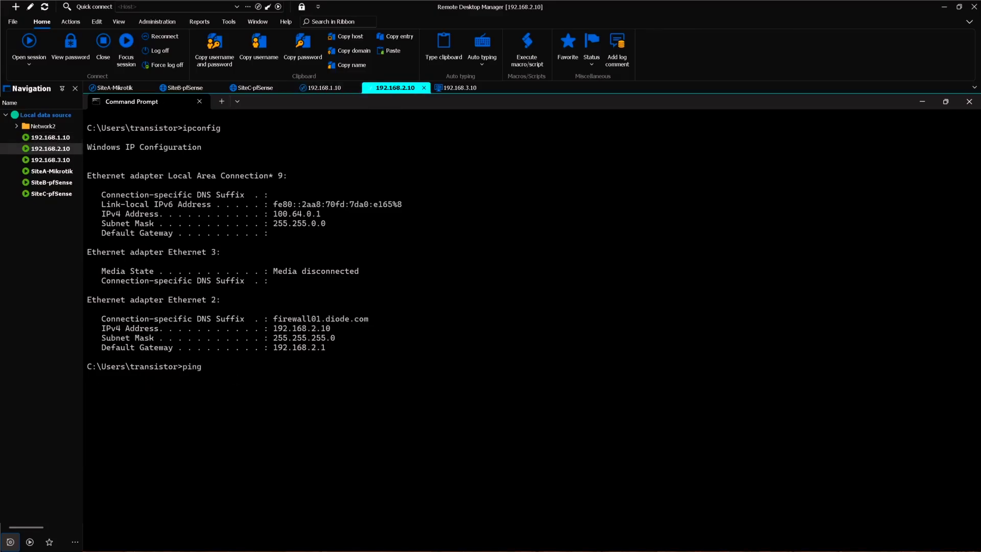
{"action": "type", "text": " 192.168.1.10"}
{"action": "key", "text": "Return"}
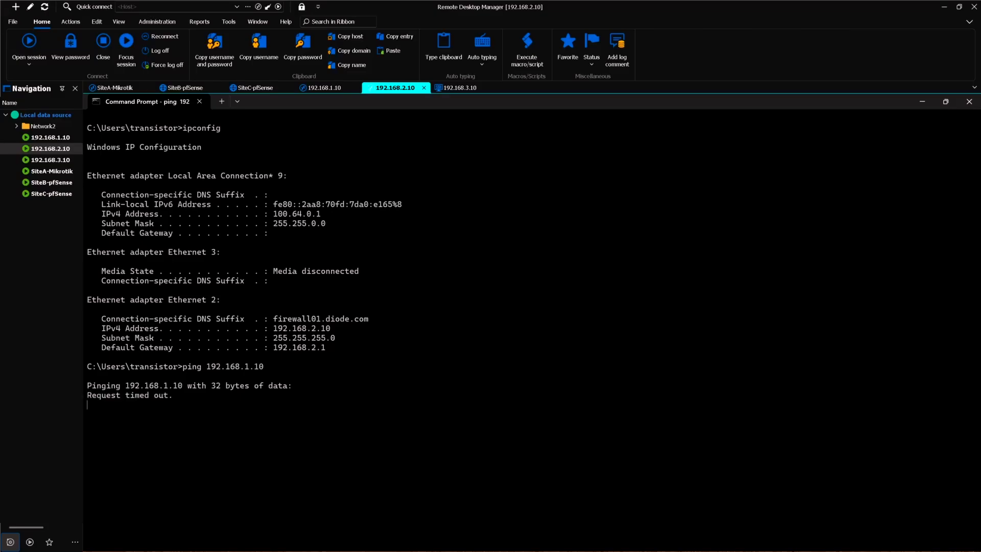
{"action": "key", "text": "ctrl+c"}
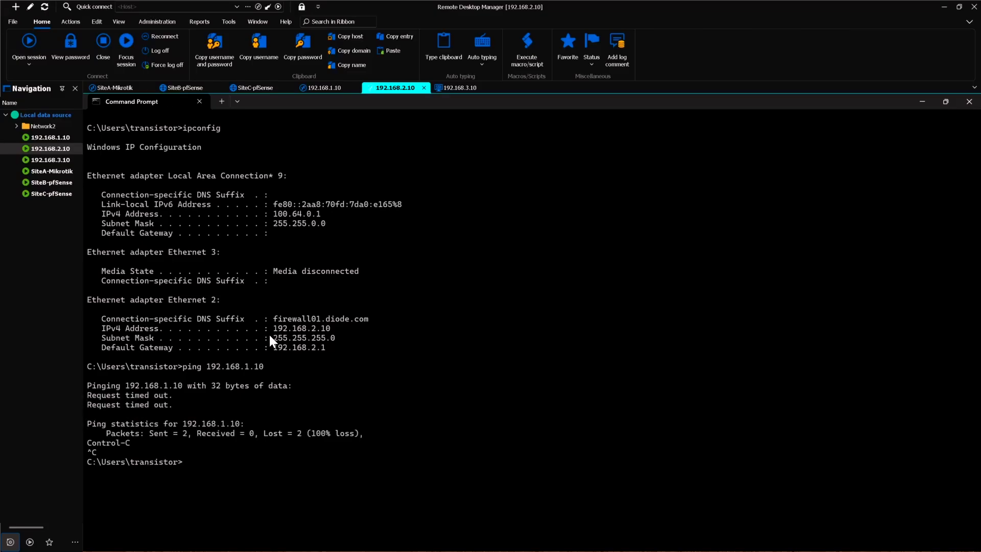
{"action": "type", "text": "ping 192.168.3.10"}
{"action": "key", "text": "Return"}
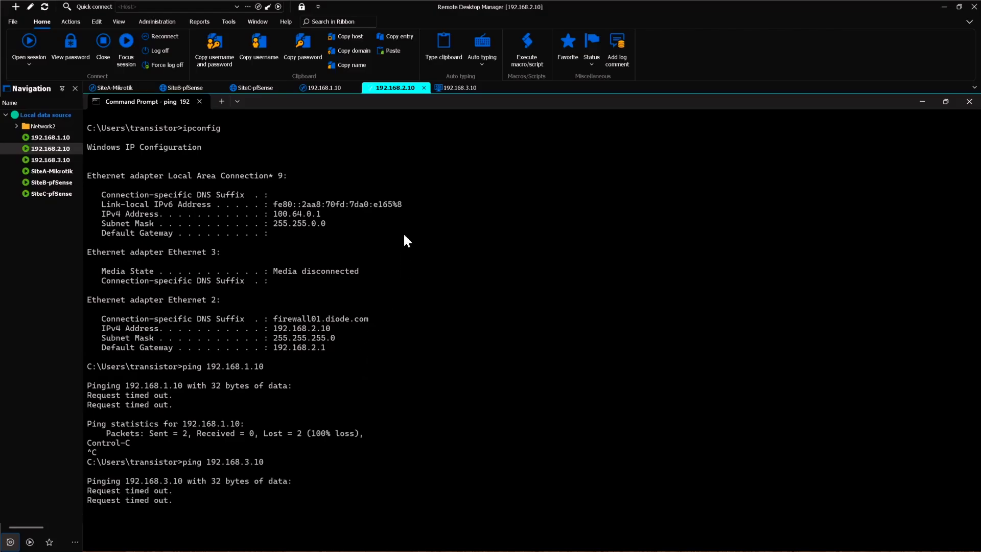
From the Kali client 192.168.3.10, ping 192.168.1.10 and 192.168.2.10, stopping each ping after a few packets
{"action": "left_click", "coordinate": [458, 89]}
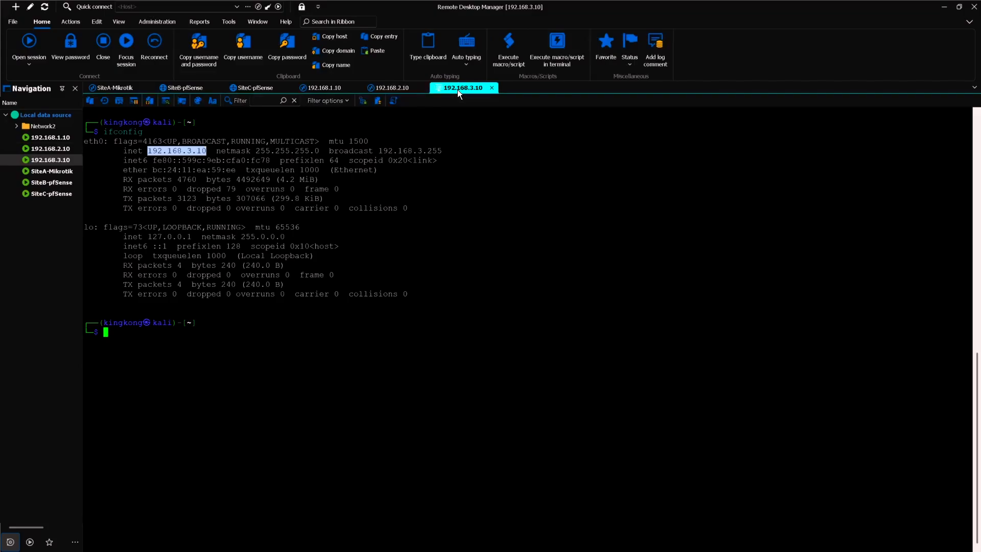
{"action": "left_click", "coordinate": [256, 320]}
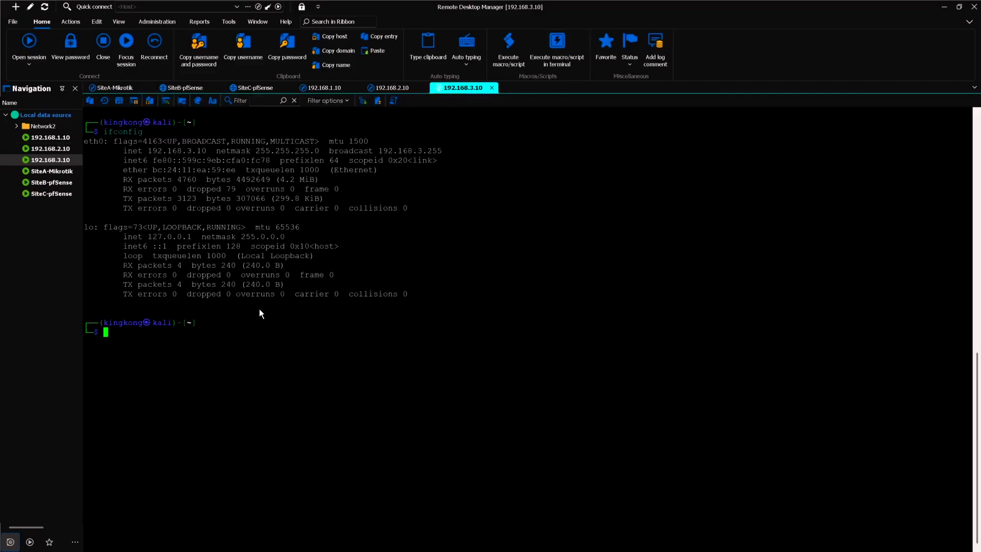
{"action": "type", "text": "ping 192.168.1.10"}
{"action": "key", "text": "Return"}
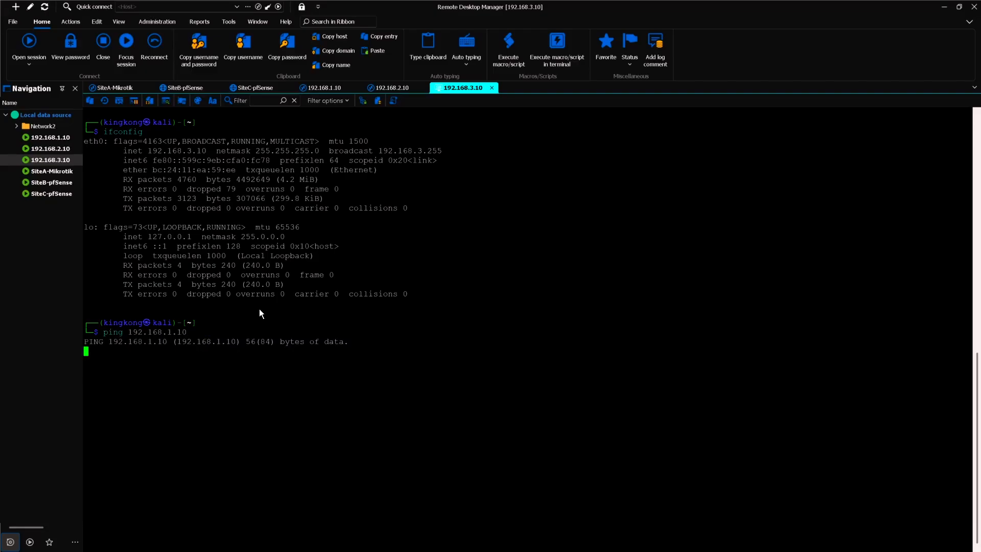
{"action": "key", "text": "ctrl+c"}
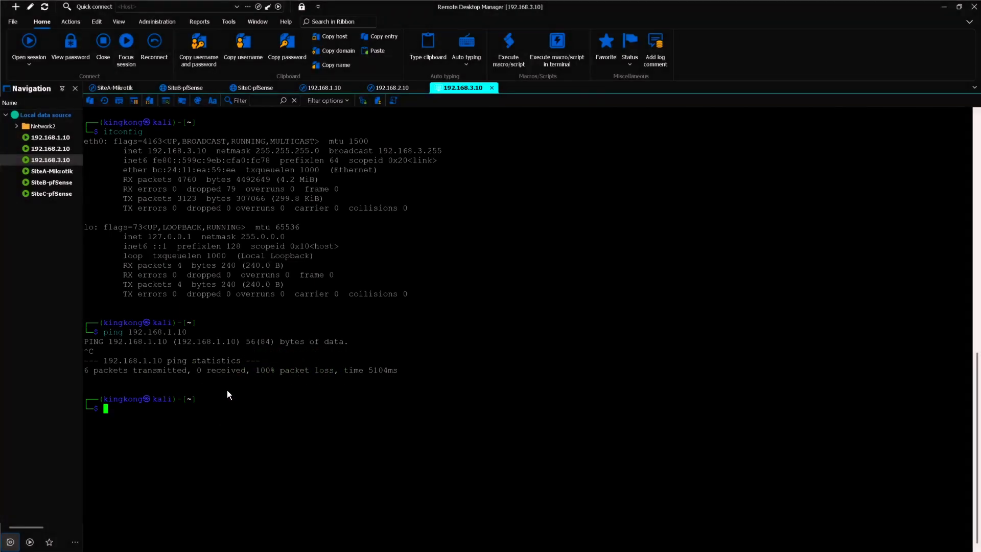
{"action": "type", "text": "ping 192.168.2.10"}
{"action": "key", "text": "Return"}
{"action": "key", "text": "ctrl+c"}
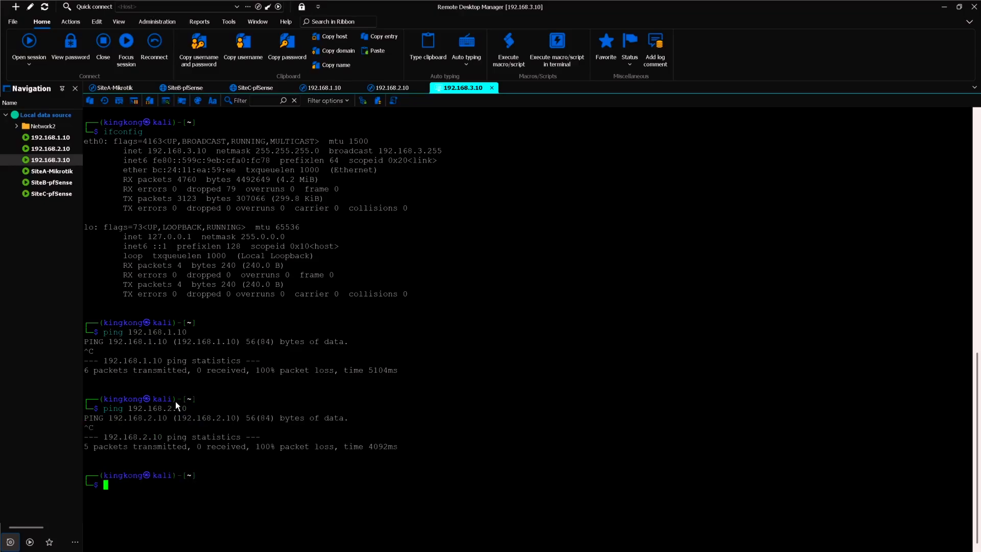
{"action": "left_click", "coordinate": [104, 449]}
Recheck the ping results on clients 192.168.2.10 and 192.168.1.10, and view the SiteB and SiteC pfSense dashboards
{"action": "left_click", "coordinate": [393, 87]}
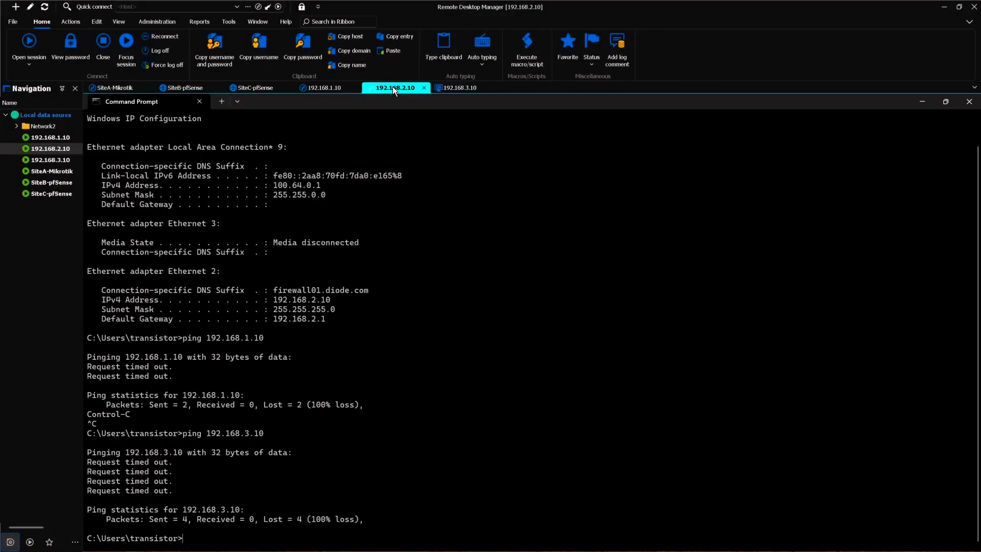
{"action": "left_click", "coordinate": [328, 88]}
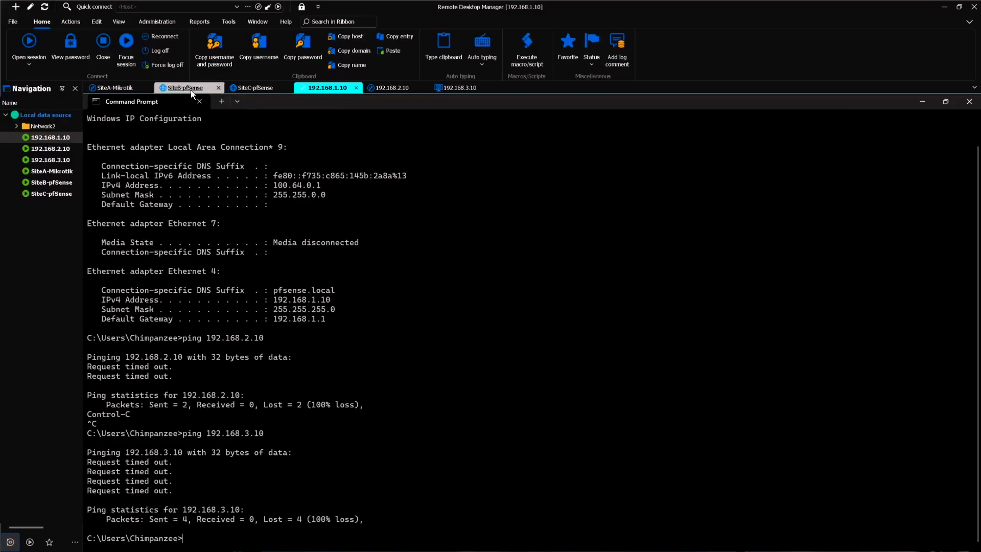
{"action": "left_click", "coordinate": [251, 89]}
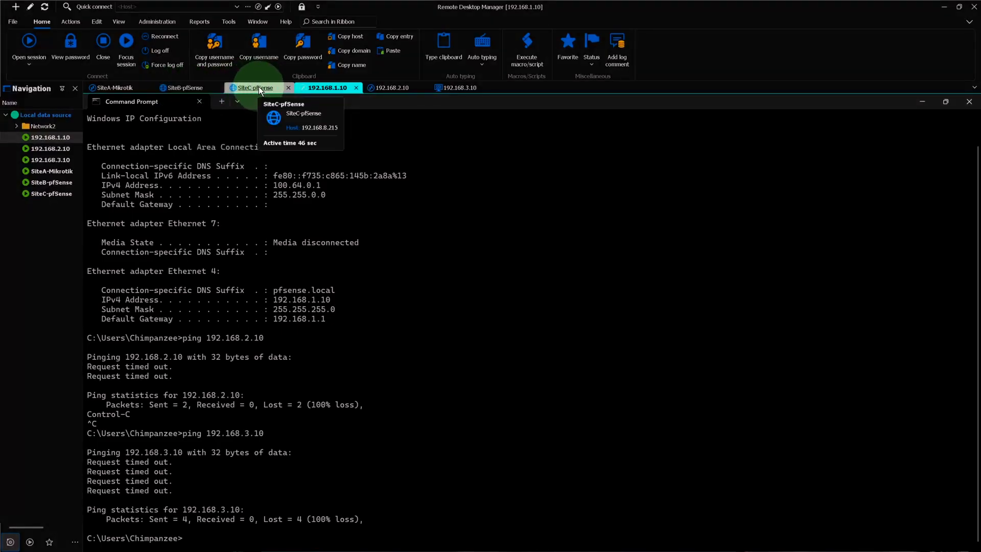
{"action": "left_click", "coordinate": [180, 87]}
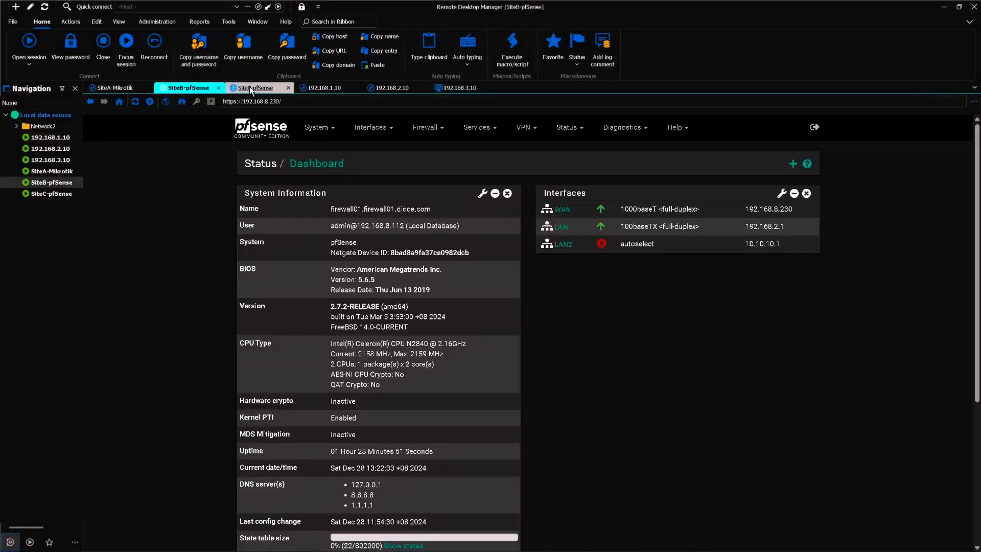
{"action": "left_click", "coordinate": [250, 87]}
Check the installed packages and VPN options on SiteB-pfSense for WireGuard
{"action": "left_click", "coordinate": [171, 87]}
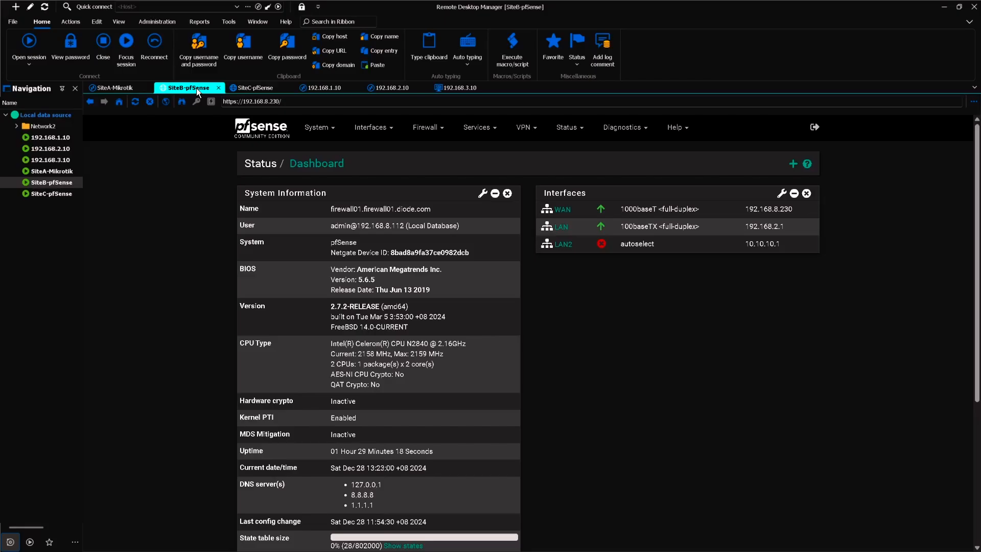
{"action": "left_click", "coordinate": [323, 132]}
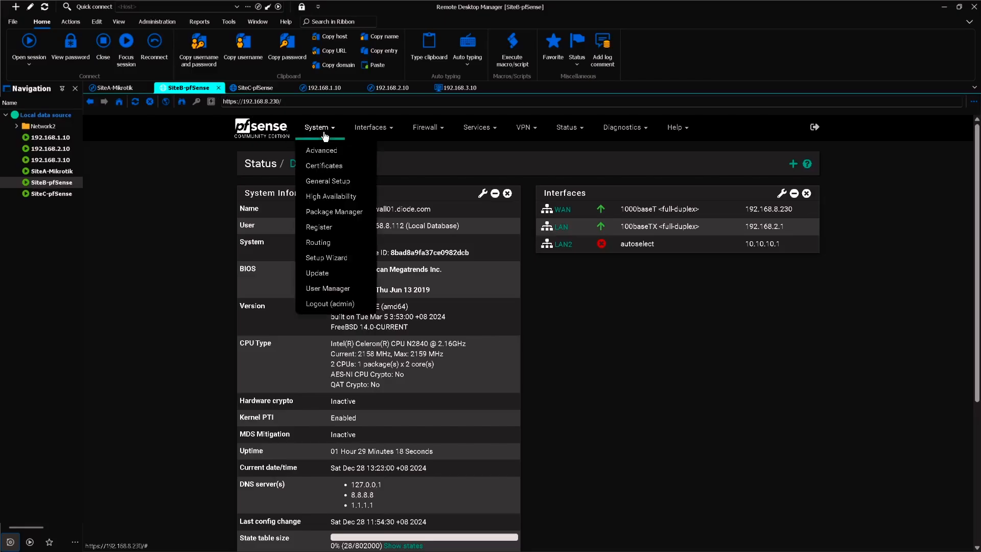
{"action": "left_click", "coordinate": [331, 213]}
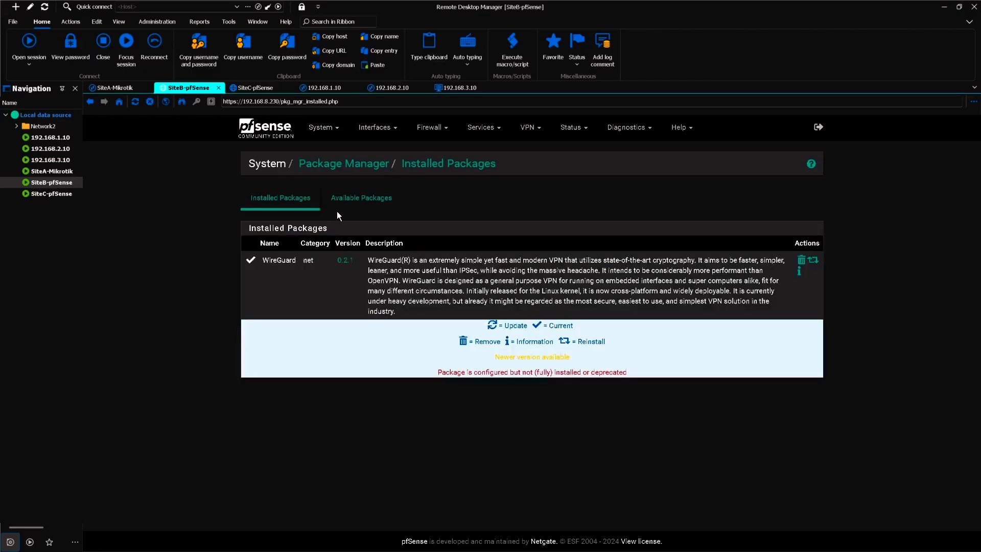
{"action": "left_click", "coordinate": [291, 266]}
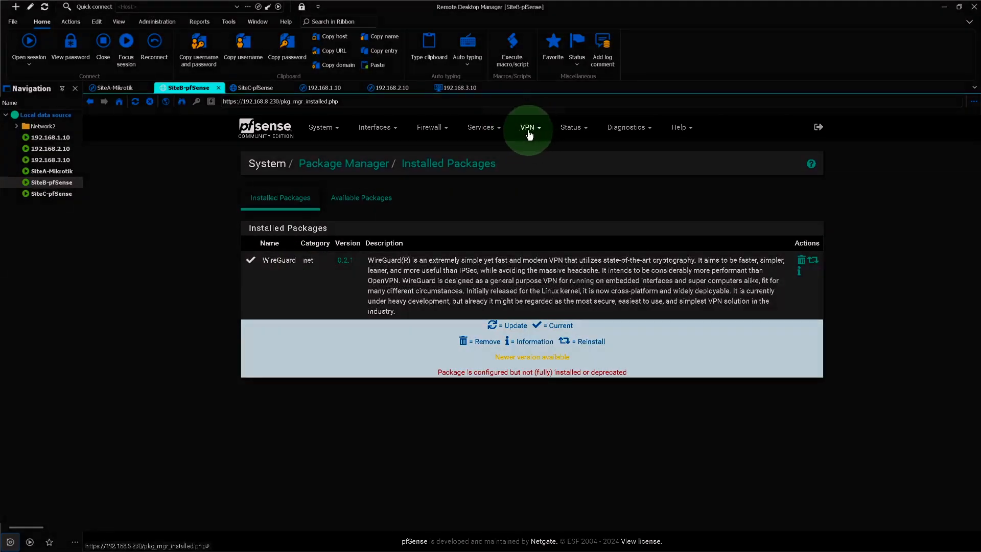
{"action": "left_click", "coordinate": [530, 133]}
{"action": "left_click", "coordinate": [530, 204]}
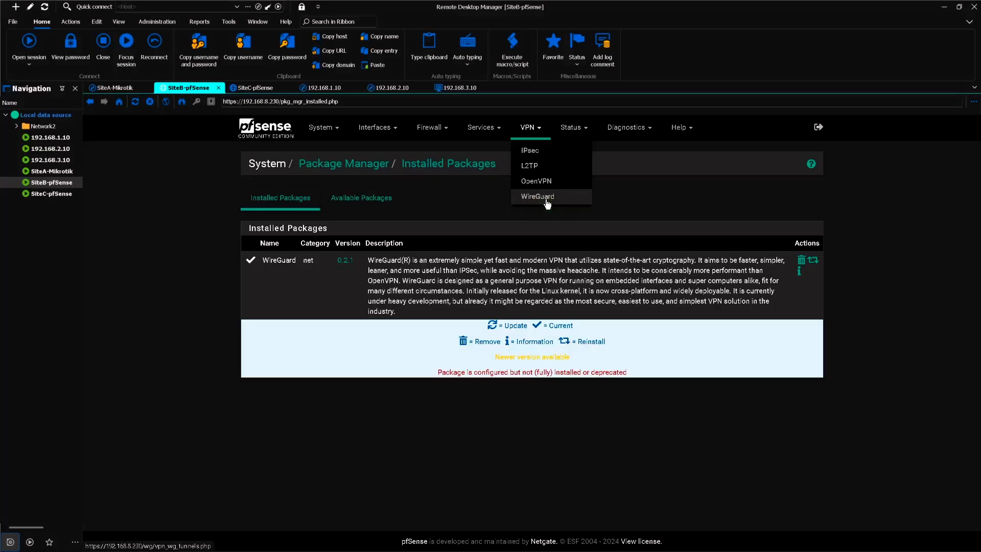
On SiteC-pfSense, check the VPN options and search the available packages for "wireguard"
{"action": "left_click", "coordinate": [259, 87]}
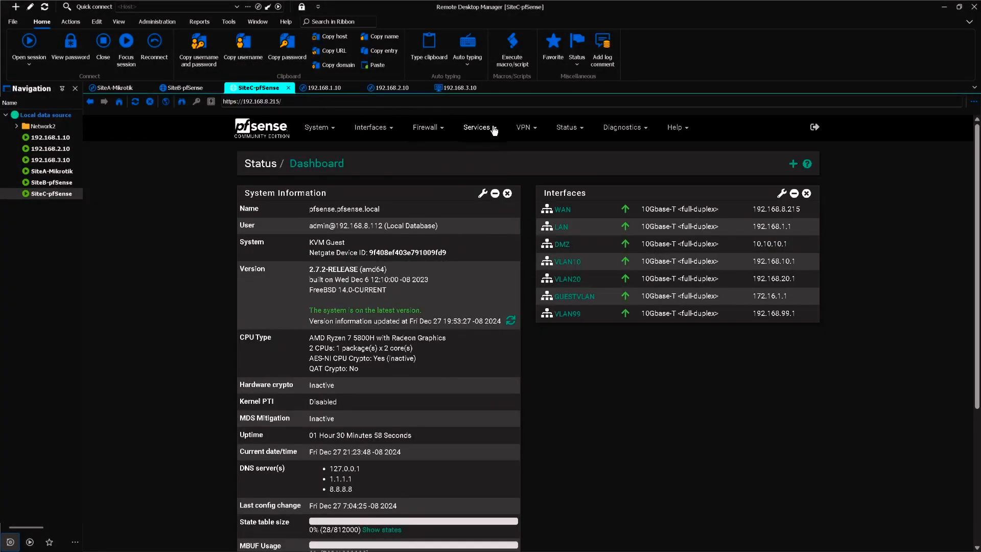
{"action": "left_click", "coordinate": [526, 128]}
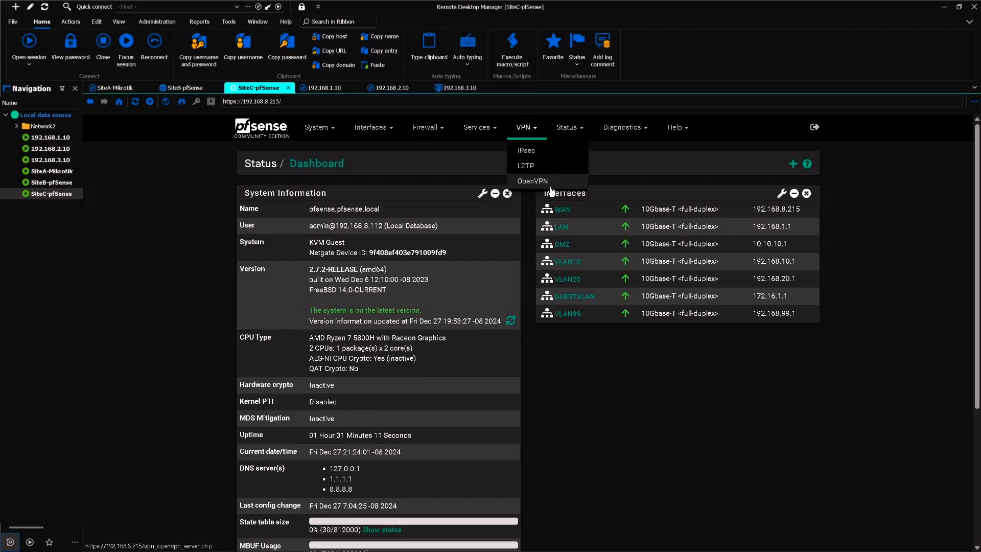
{"action": "left_click", "coordinate": [325, 131]}
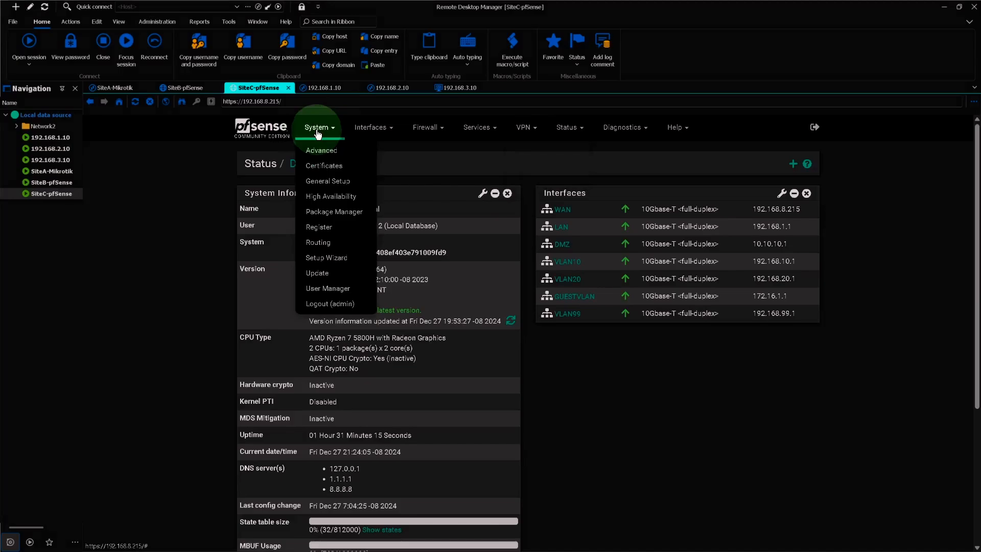
{"action": "left_click", "coordinate": [345, 213]}
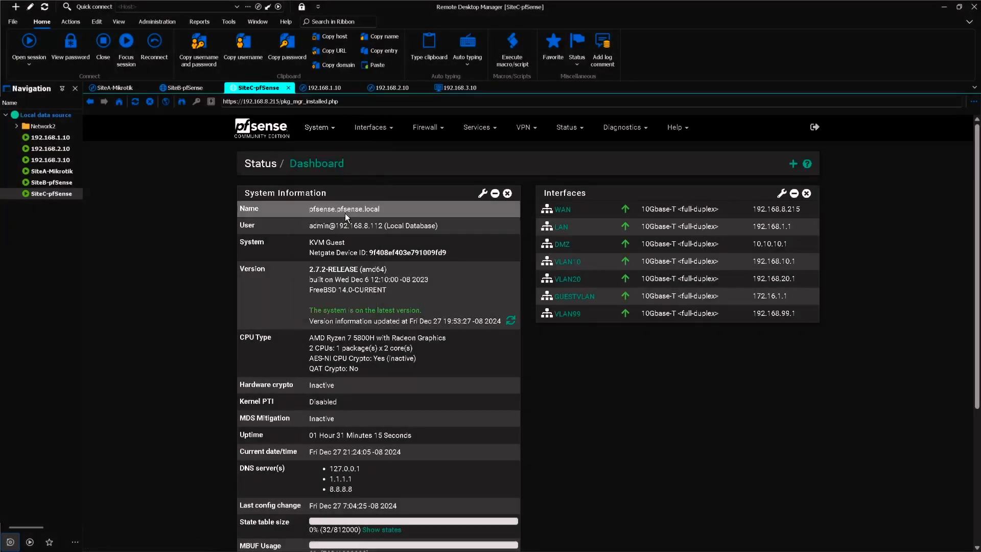
{"action": "left_click", "coordinate": [353, 198]}
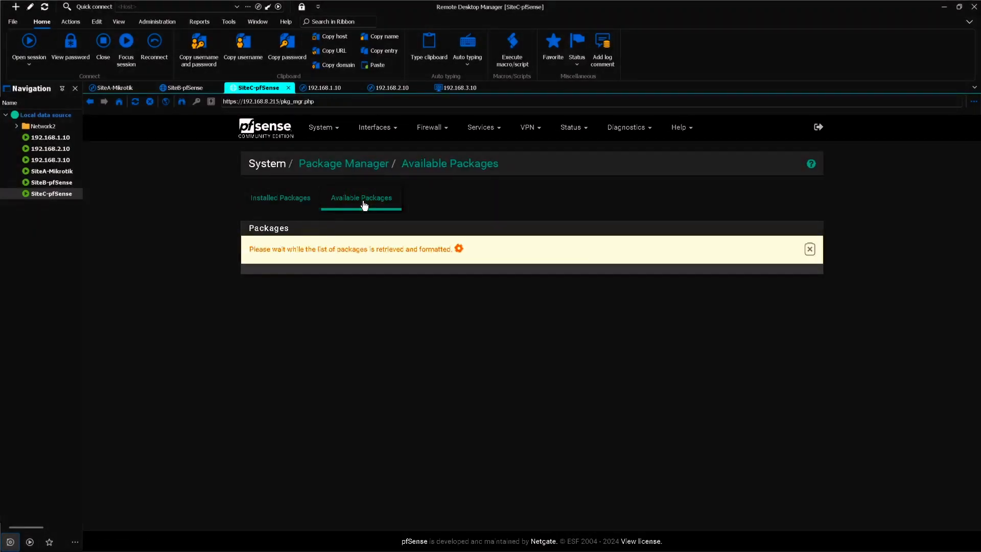
{"action": "type", "text": "wireguard"}
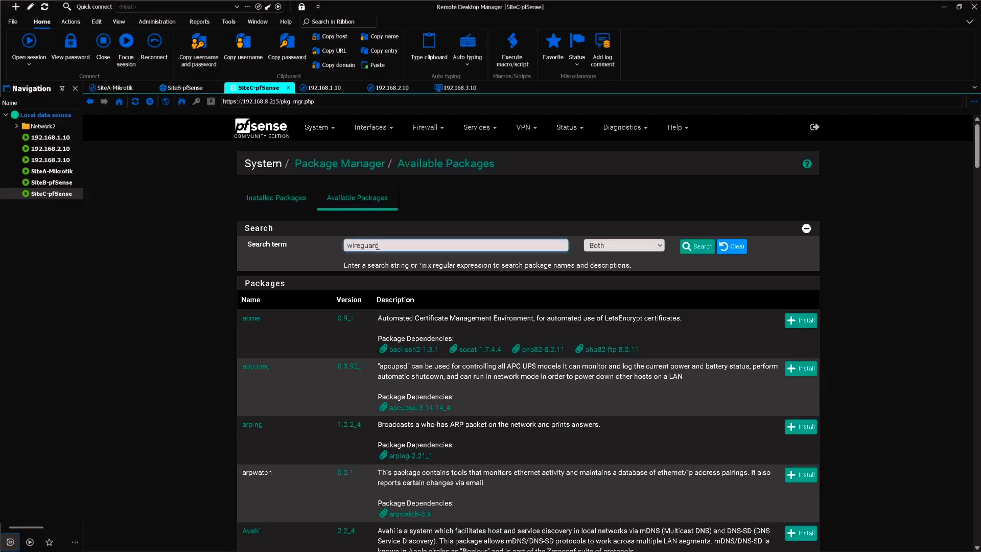
{"action": "key", "text": "Return"}
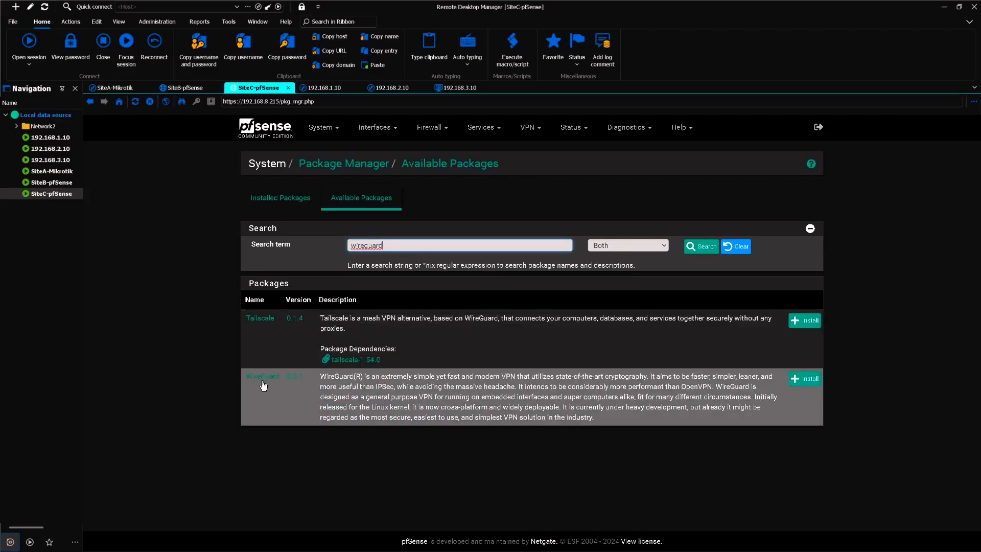
Install the WireGuard package on SiteC-pfSense and check the VPN options for WireGuard
{"action": "left_click_drag", "start_coordinate": [260, 384], "coordinate": [366, 385]}
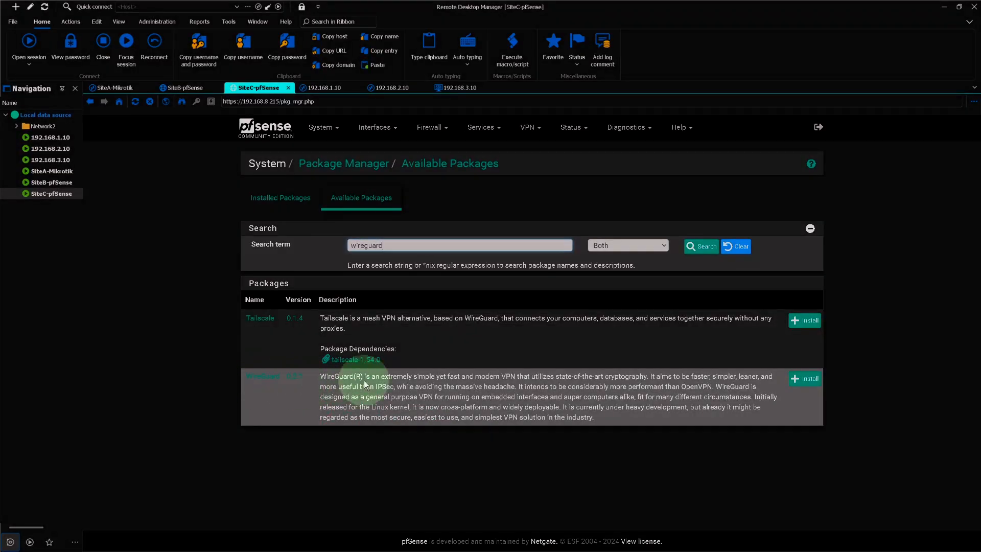
{"action": "left_click", "coordinate": [805, 381]}
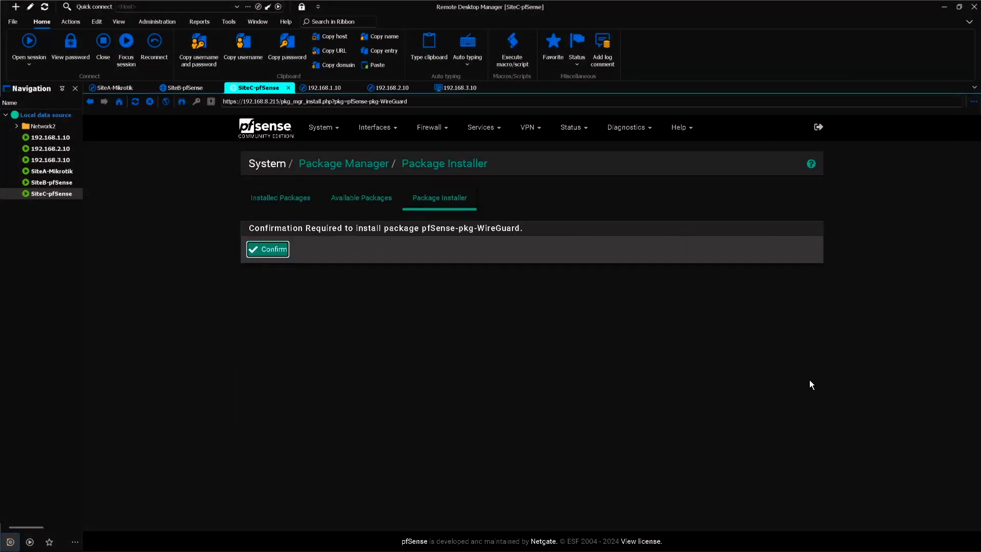
{"action": "left_click", "coordinate": [258, 249]}
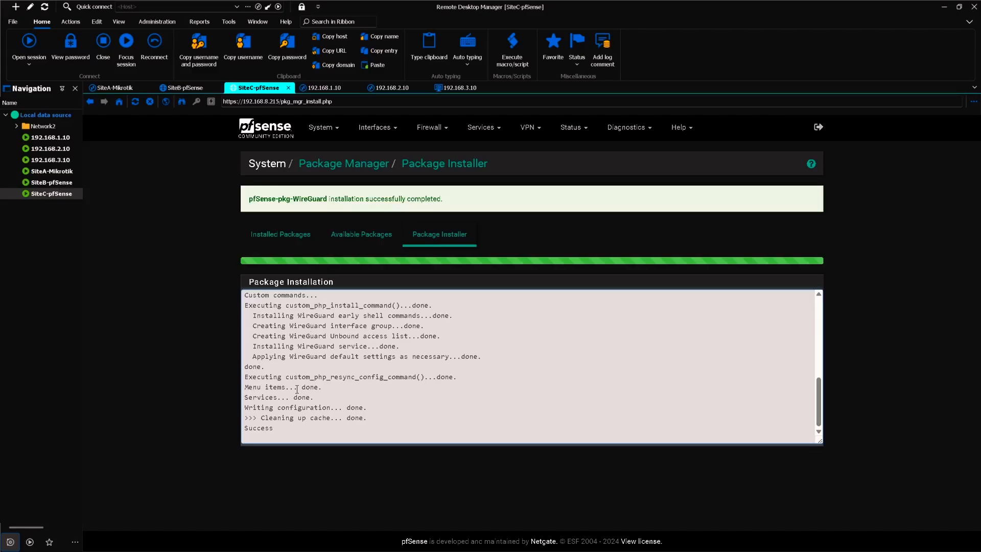
{"action": "left_click", "coordinate": [262, 429]}
{"action": "left_click", "coordinate": [529, 130]}
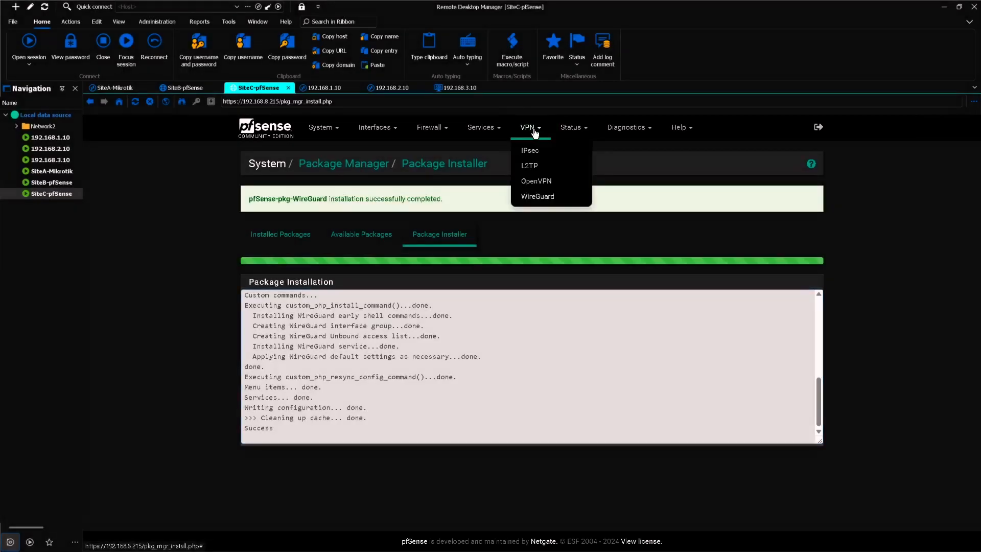
{"action": "left_click", "coordinate": [558, 201]}
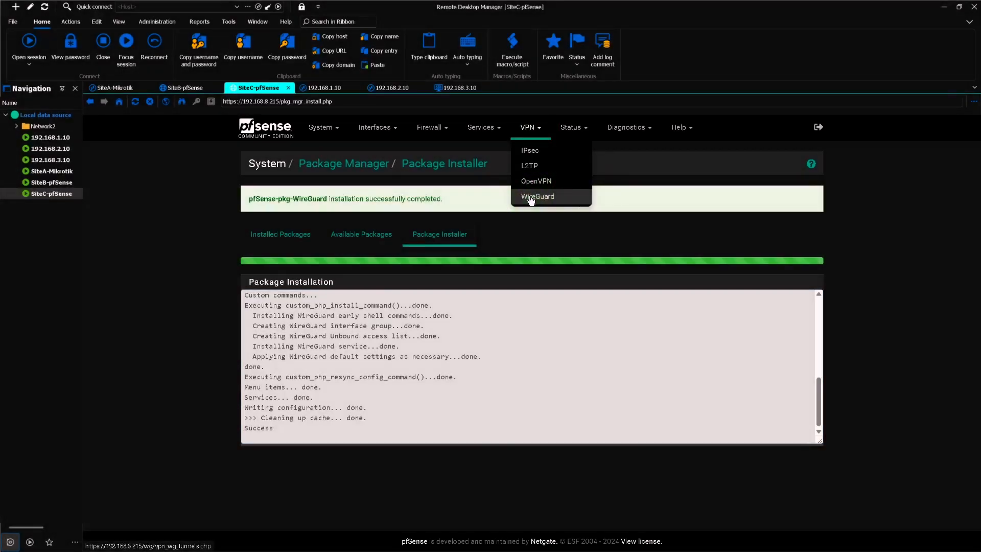
On SiteB-pfSense, open the WireGuard settings and enable WireGuard
{"action": "left_click", "coordinate": [193, 89]}
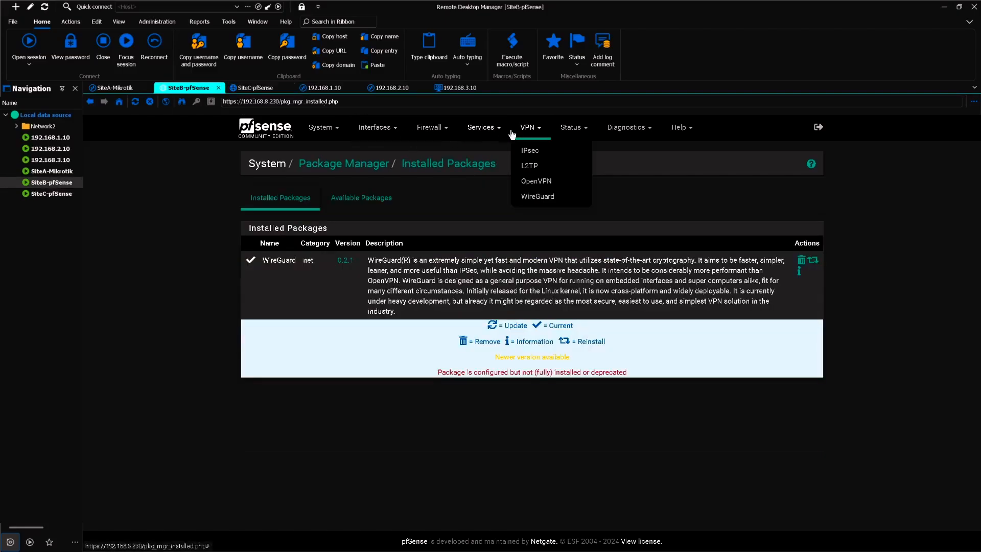
{"action": "left_click", "coordinate": [561, 196]}
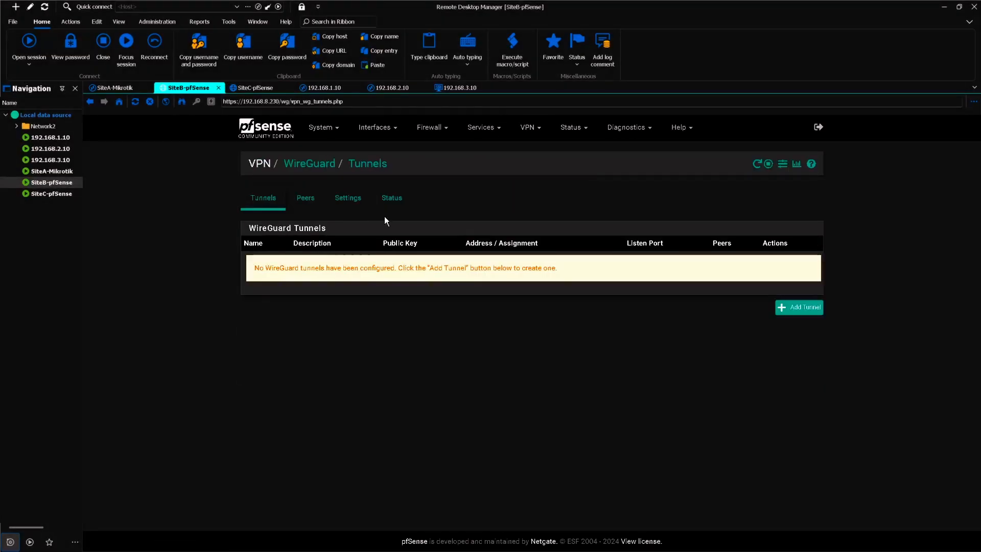
{"action": "left_click", "coordinate": [350, 204]}
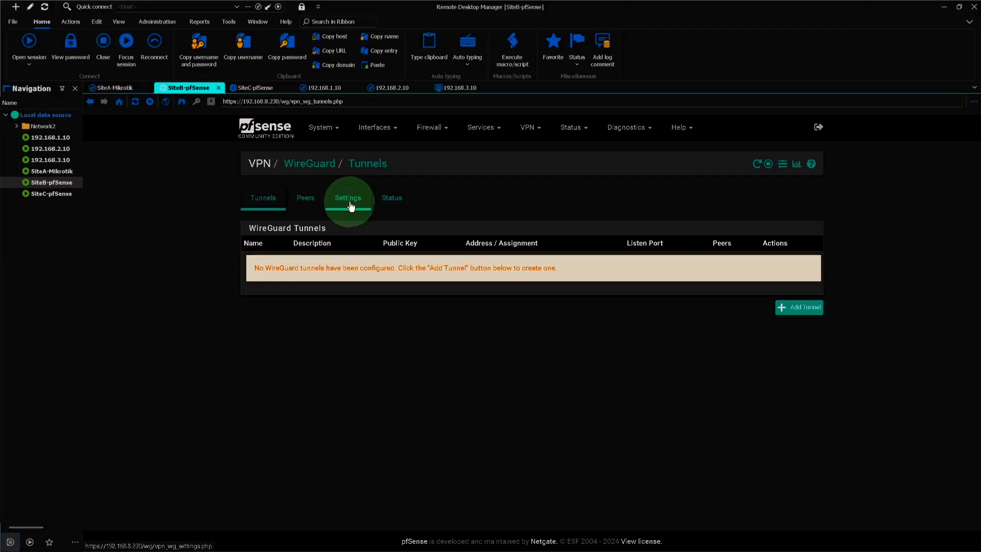
{"action": "left_click", "coordinate": [341, 249]}
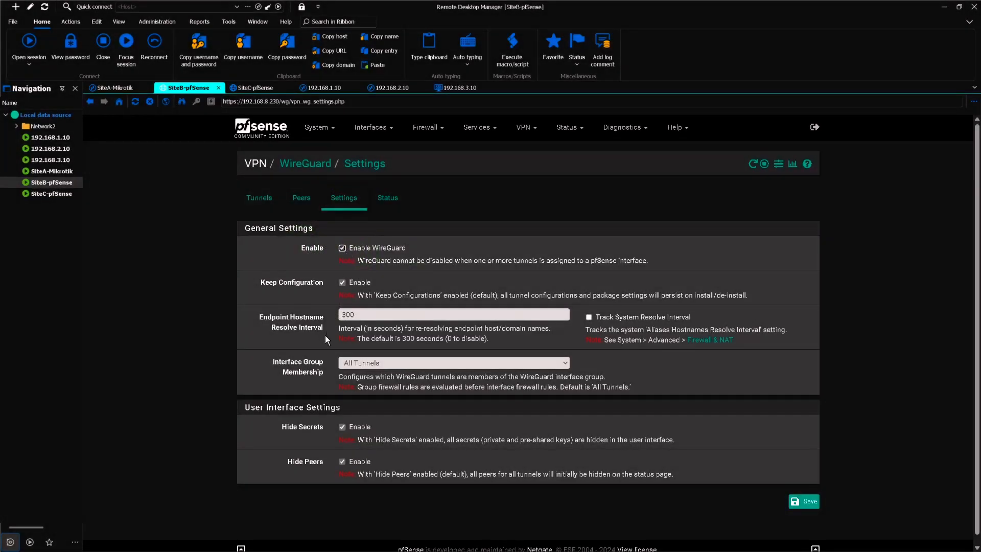
Set the WireGuard interface group membership to Only Unassigned Tunnels, then save and apply the settings
{"action": "left_click", "coordinate": [272, 360]}
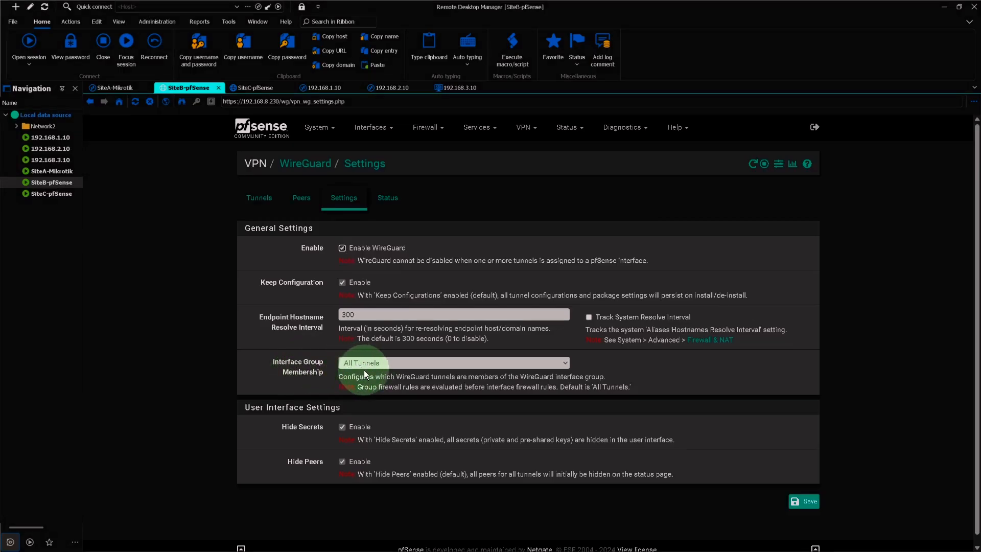
{"action": "left_click", "coordinate": [440, 366]}
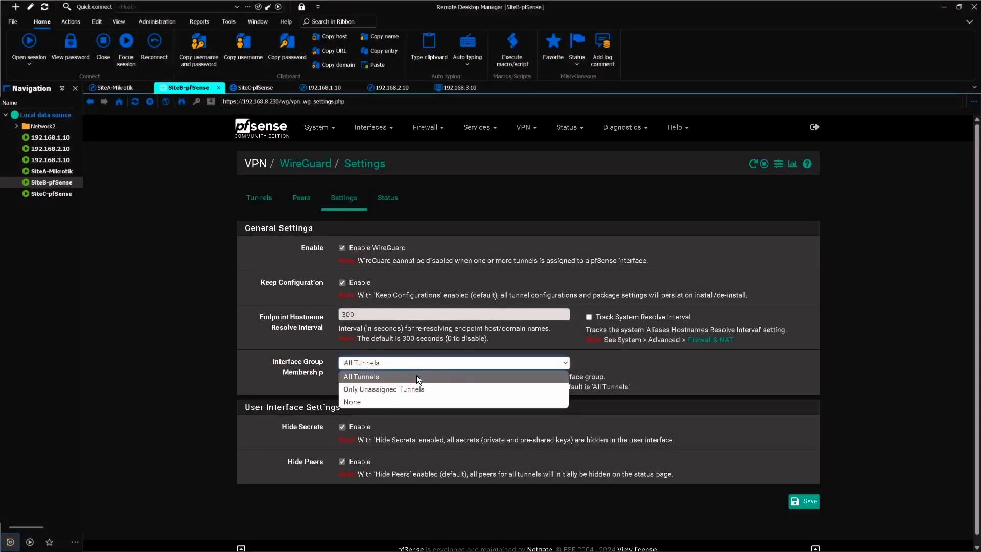
{"action": "left_click", "coordinate": [377, 391]}
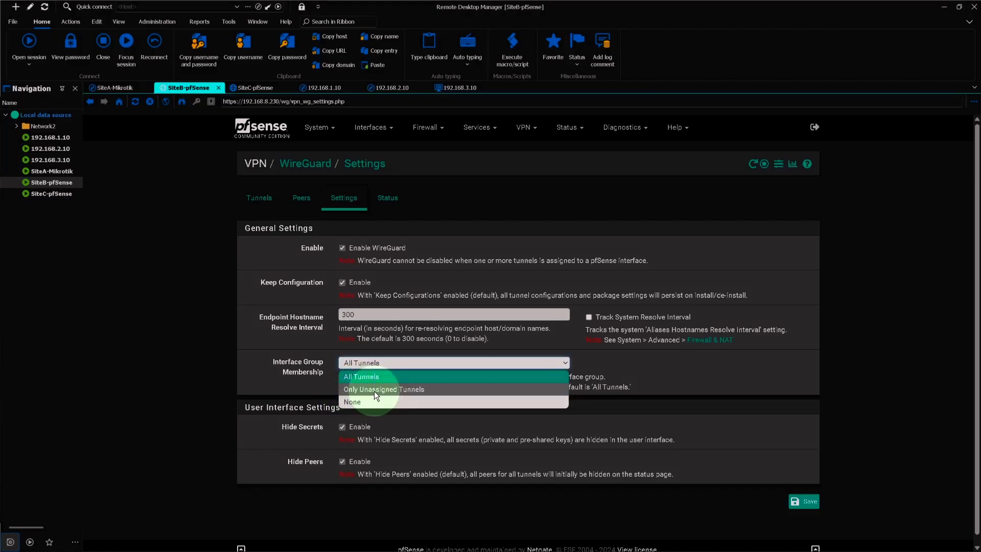
{"action": "left_click", "coordinate": [422, 390]}
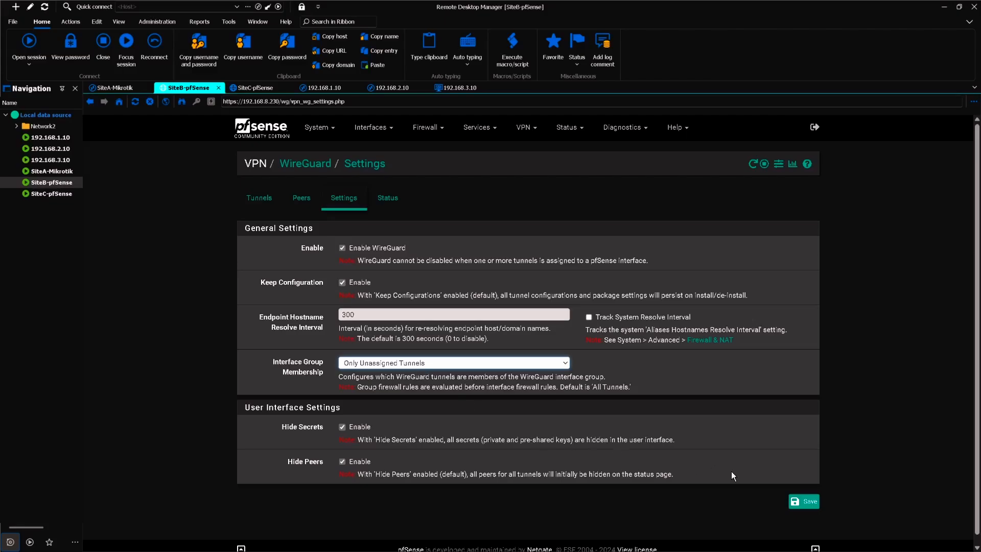
{"action": "left_click", "coordinate": [813, 503]}
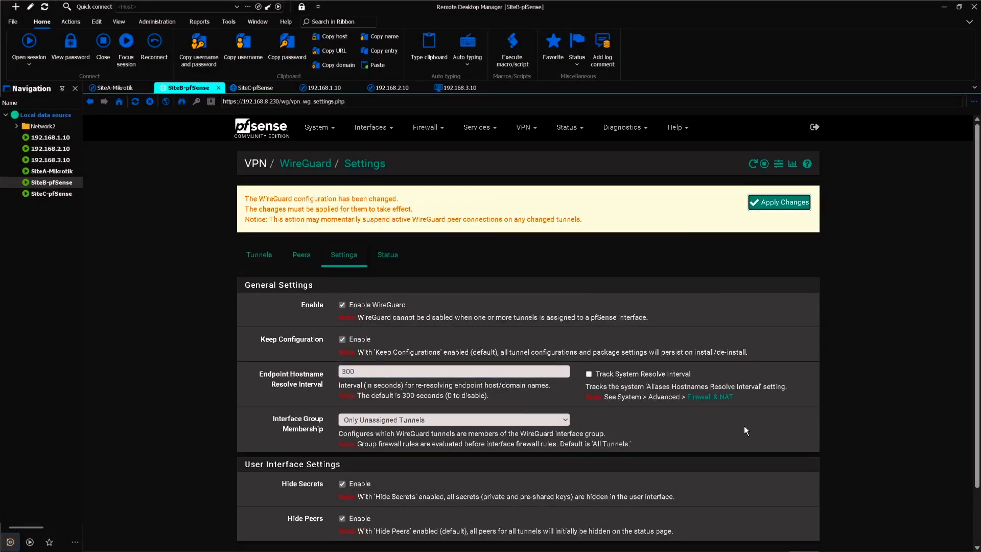
{"action": "left_click", "coordinate": [750, 209]}
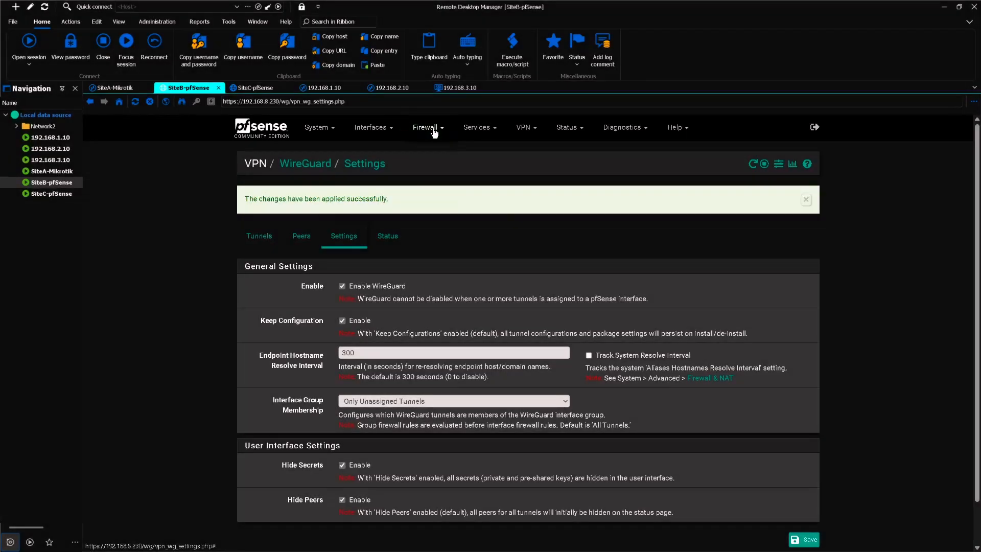
Review the WAN and WireGuard firewall rules on SiteB-pfSense
{"action": "left_click", "coordinate": [427, 131]}
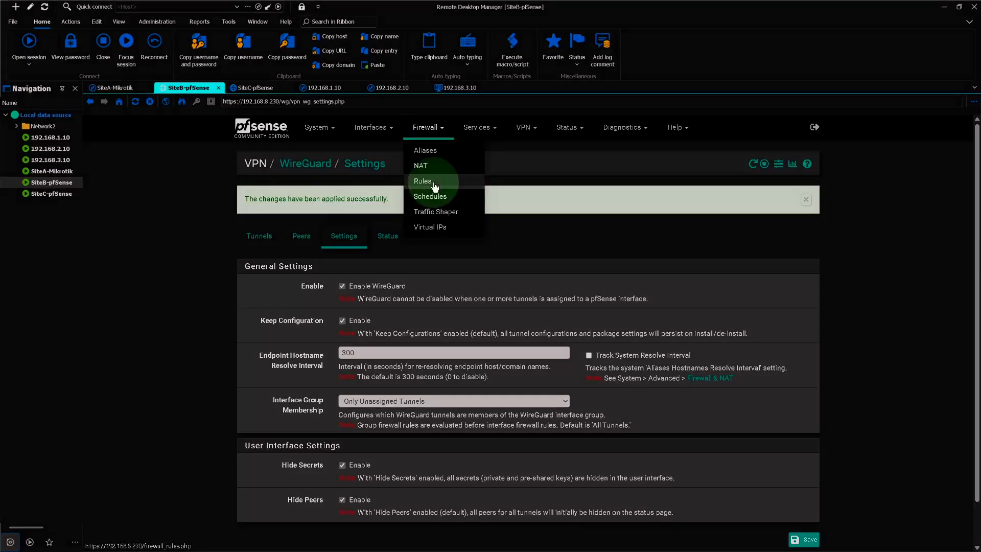
{"action": "left_click", "coordinate": [433, 184]}
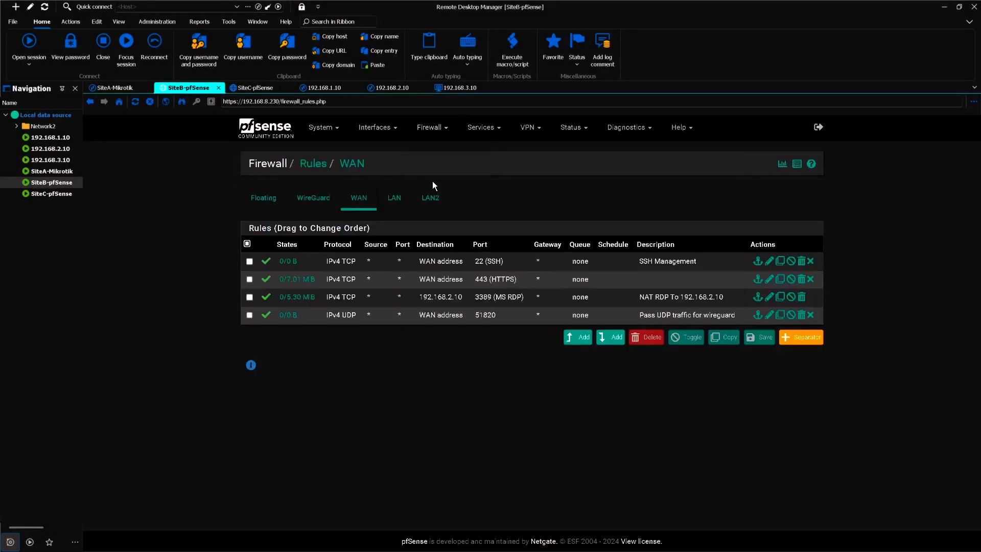
{"action": "left_click", "coordinate": [313, 199]}
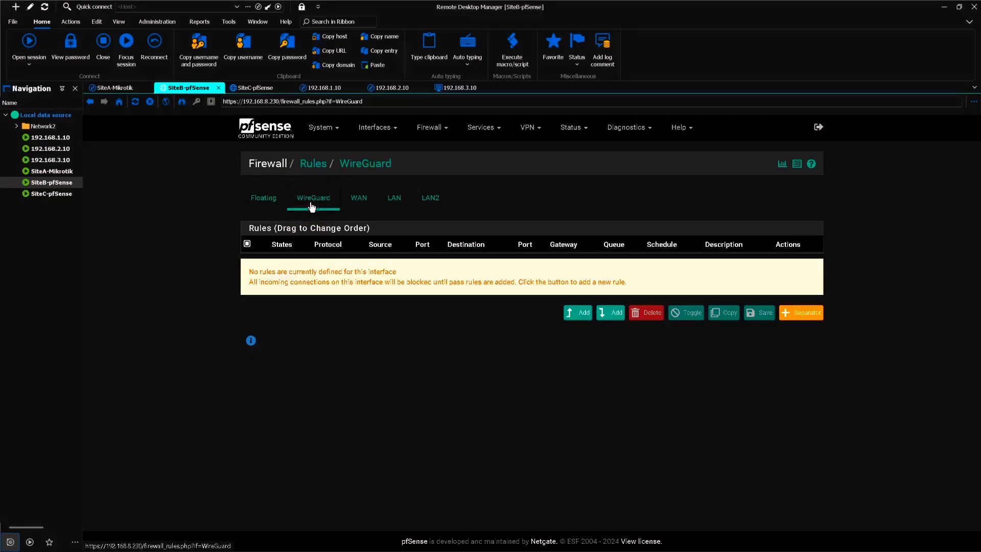
Add an enabled WireGuard tunnel on SiteB-pfSense described as "SiteB to SiteC" and generate its interface keys
{"action": "left_click", "coordinate": [535, 132]}
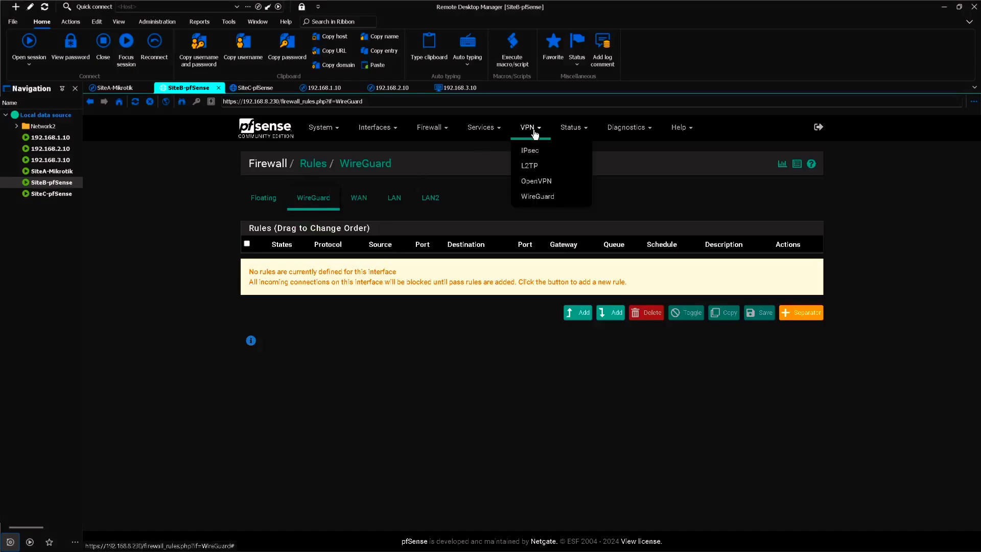
{"action": "left_click", "coordinate": [538, 197]}
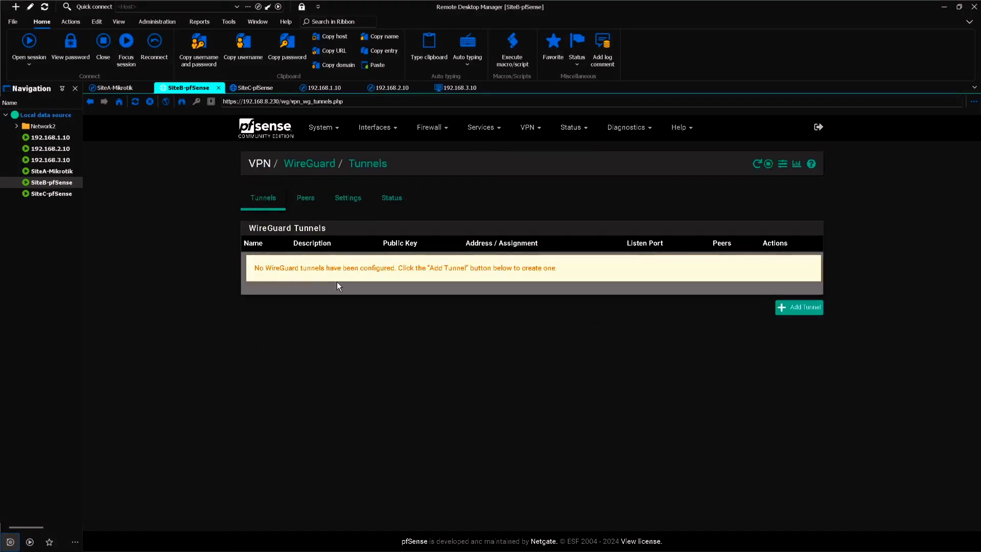
{"action": "left_click", "coordinate": [807, 313]}
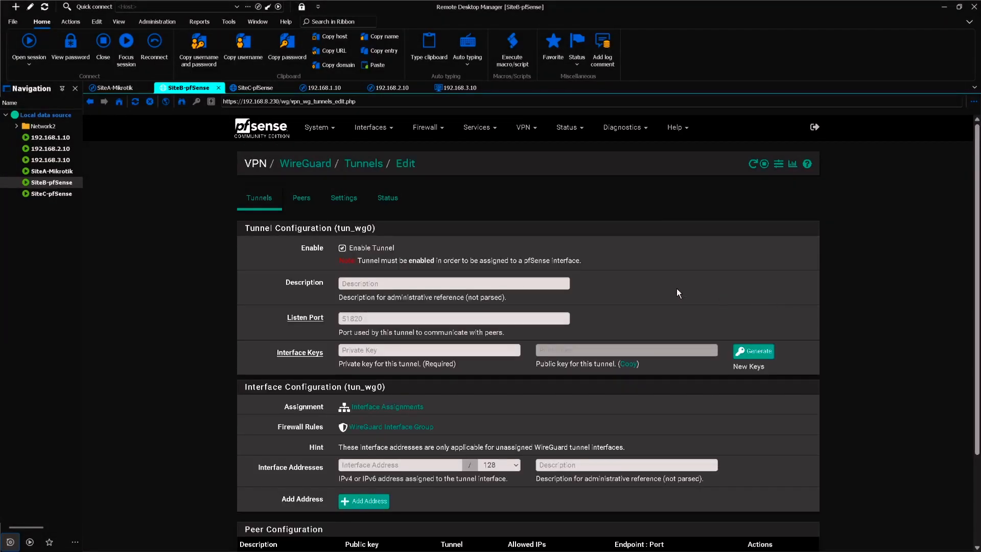
{"action": "left_click", "coordinate": [316, 253]}
{"action": "left_click", "coordinate": [426, 284]}
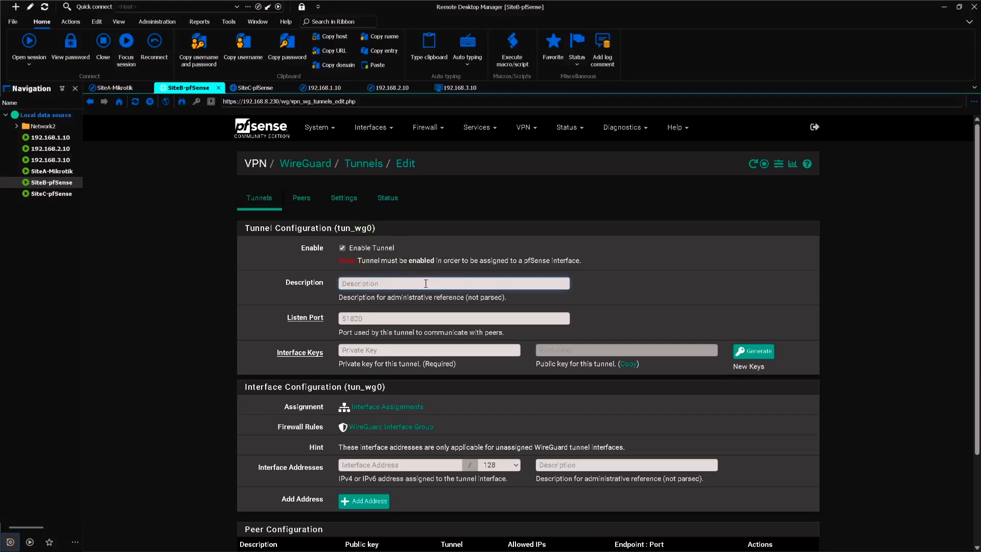
{"action": "type", "text": "SiteB to SiteC"}
{"action": "left_click", "coordinate": [320, 355]}
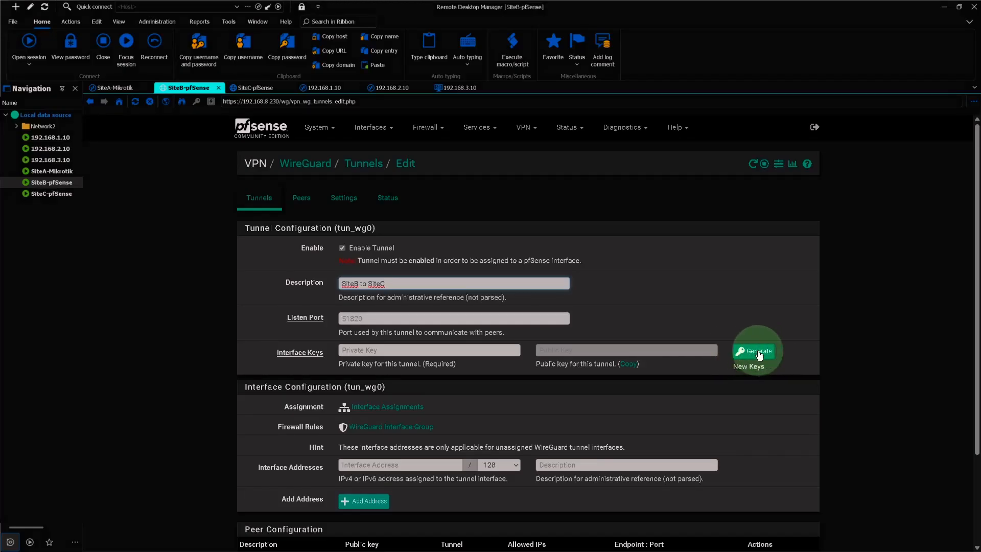
{"action": "left_click", "coordinate": [758, 353]}
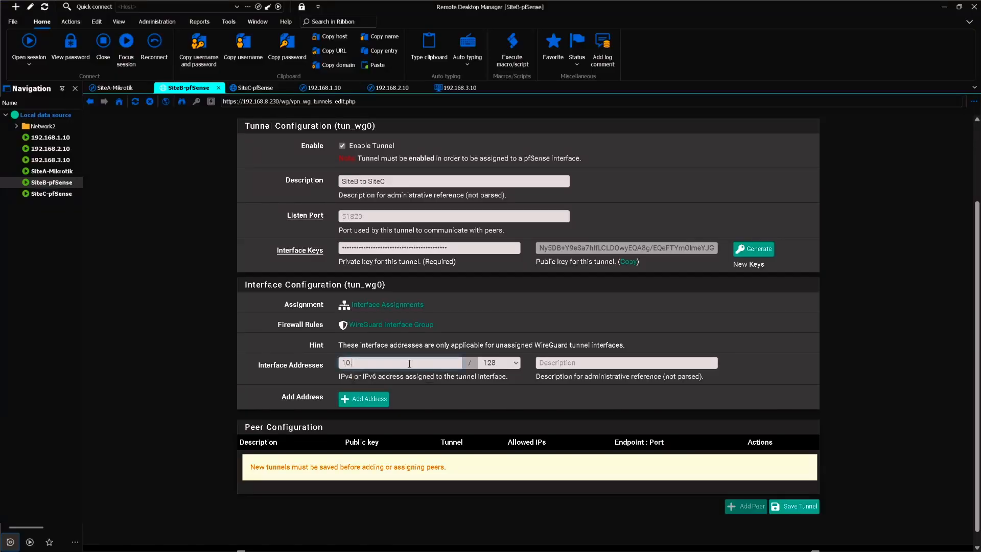
Assign the tunnel the interface address 10.0.0.2/24 with the description "WG Interface" and save the tunnel
{"action": "type", "text": "0.0.2"}
{"action": "left_click", "coordinate": [501, 363]}
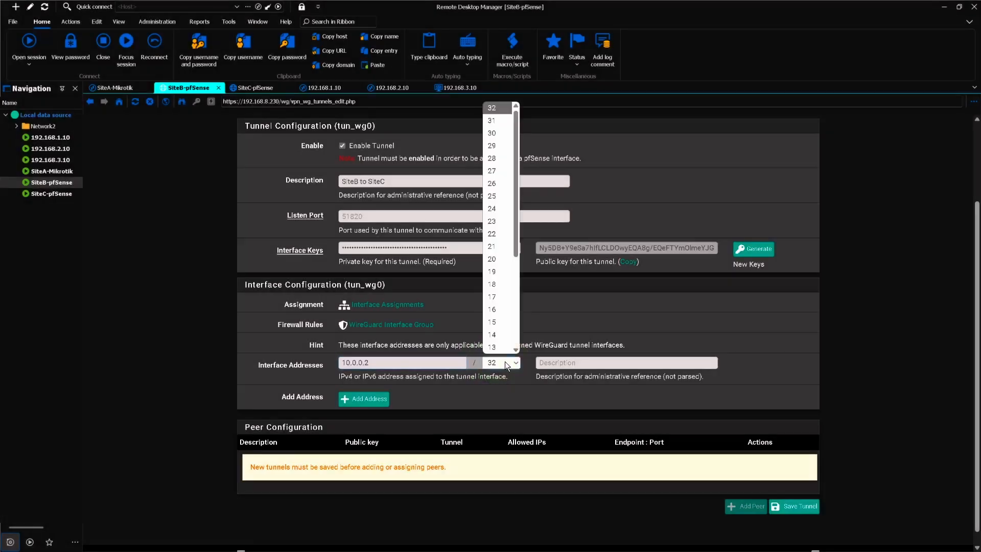
{"action": "left_click", "coordinate": [497, 210]}
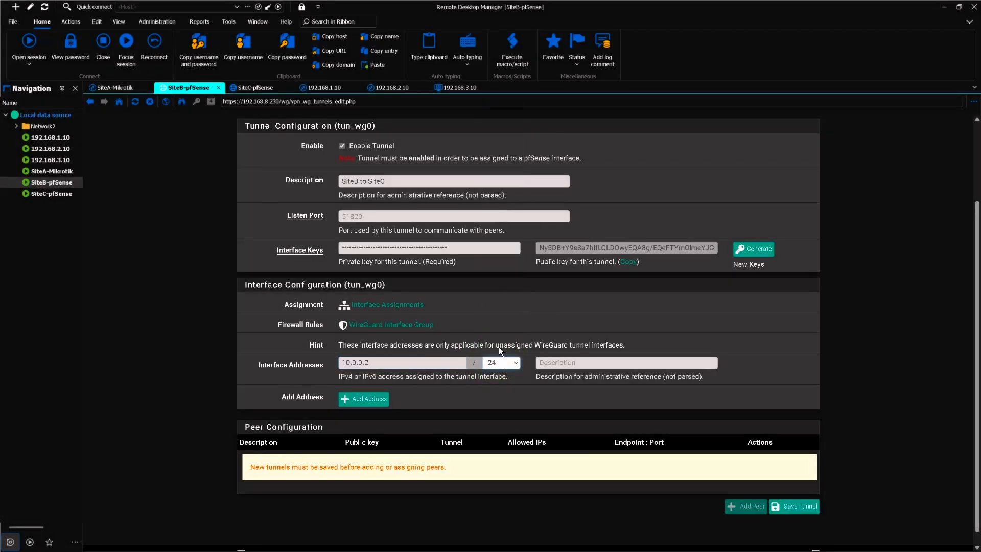
{"action": "left_click", "coordinate": [565, 361]}
{"action": "type", "text": "WG"}
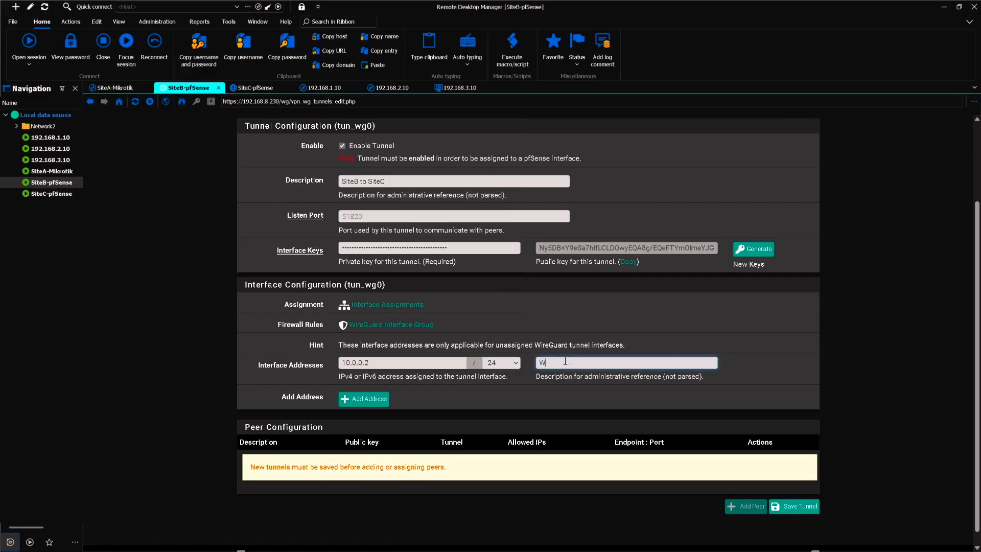
{"action": "type", "text": " Interface"}
{"action": "left_click", "coordinate": [790, 510]}
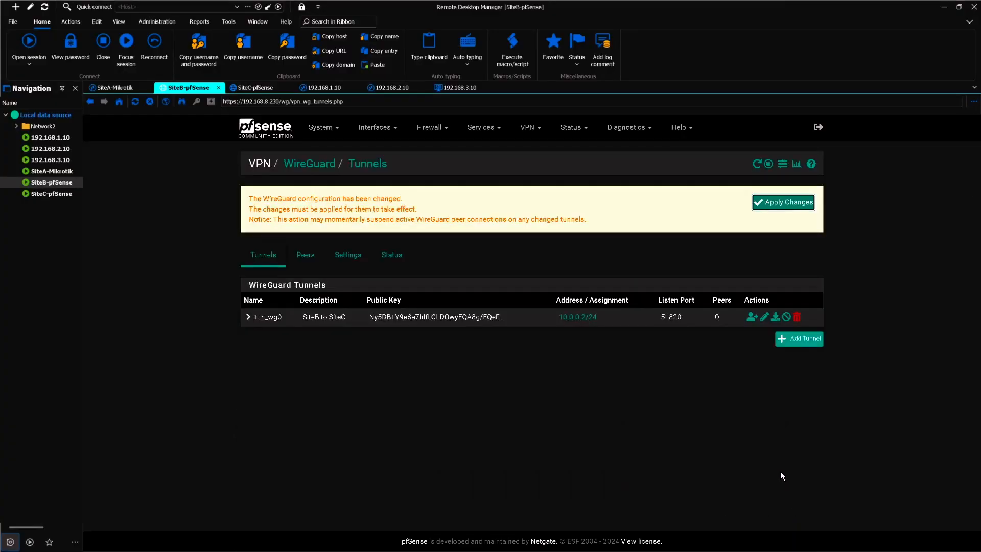
Apply the new WireGuard tunnel configuration on SiteB-pfSense and review the tunnel's peer list, public key and listen port
{"action": "left_click", "coordinate": [774, 203]}
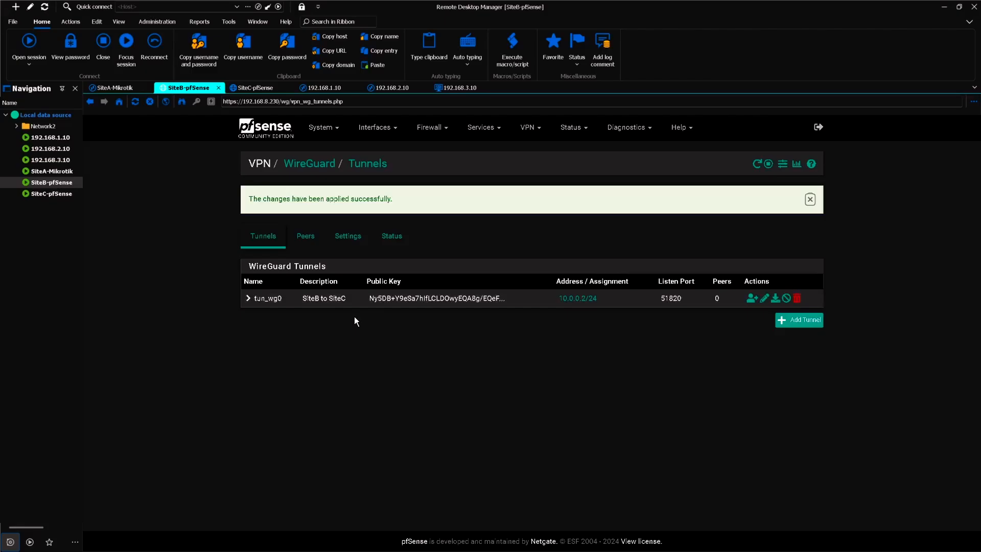
{"action": "left_click", "coordinate": [250, 303]}
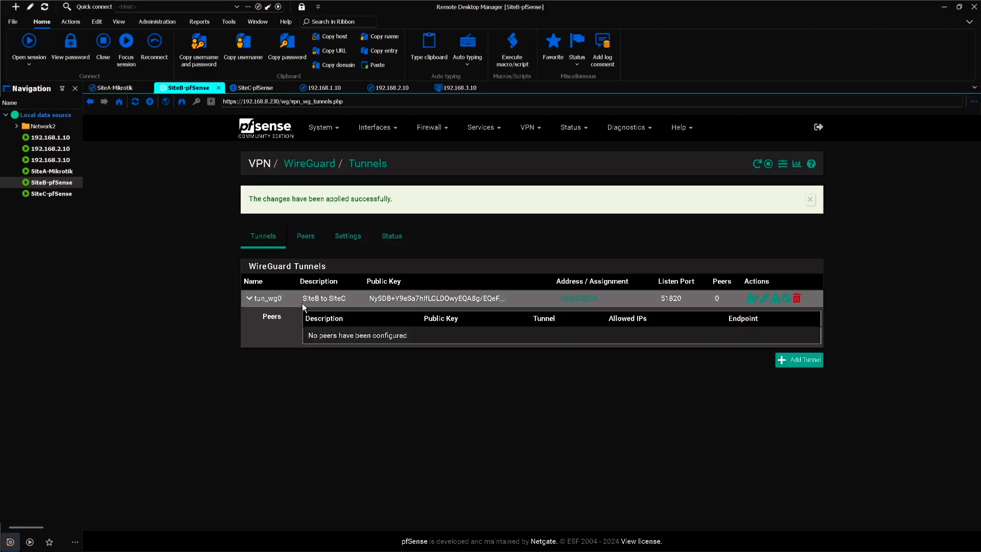
{"action": "left_click", "coordinate": [264, 303]}
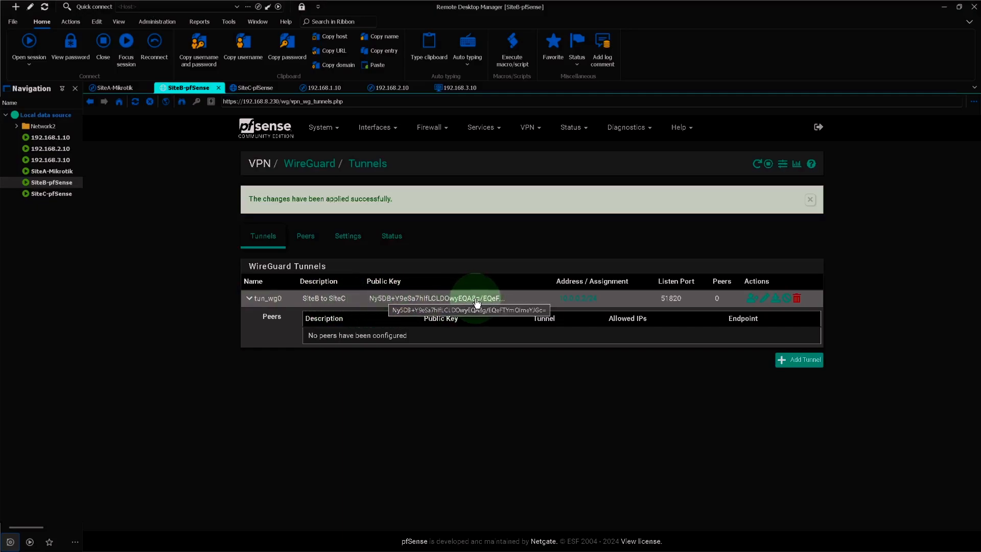
{"action": "left_click_drag", "start_coordinate": [557, 301], "coordinate": [686, 300]}
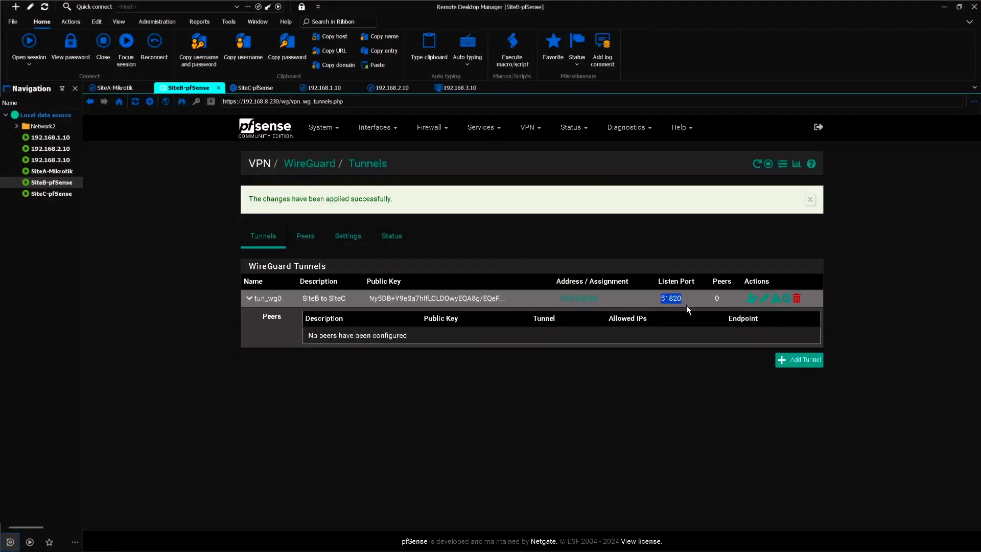
Add an enabled WireGuard peer on SiteB-pfSense, assigned to tunnel tun_wg0 (SiteB to SiteC) and described as "SiteC-Peer"
{"action": "left_click", "coordinate": [305, 239]}
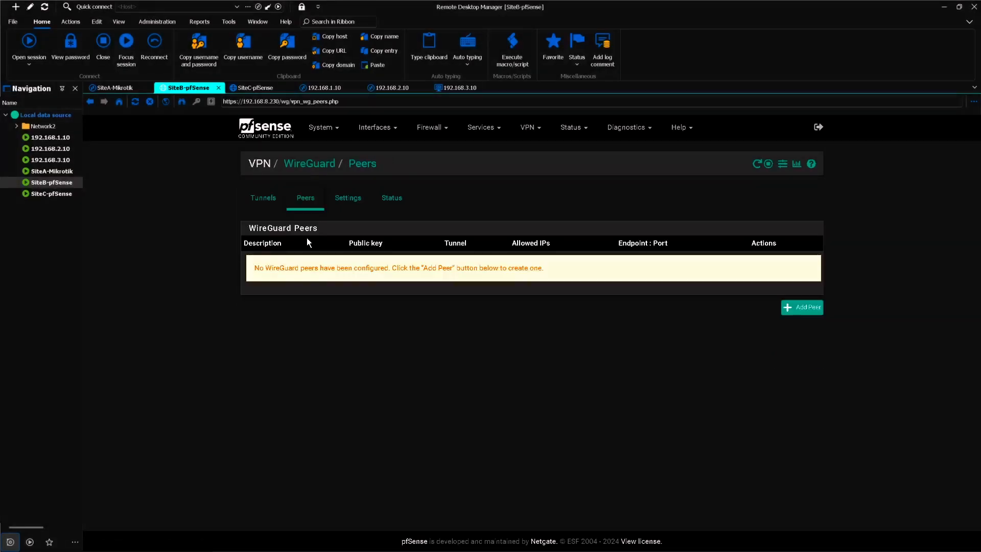
{"action": "left_click", "coordinate": [782, 308]}
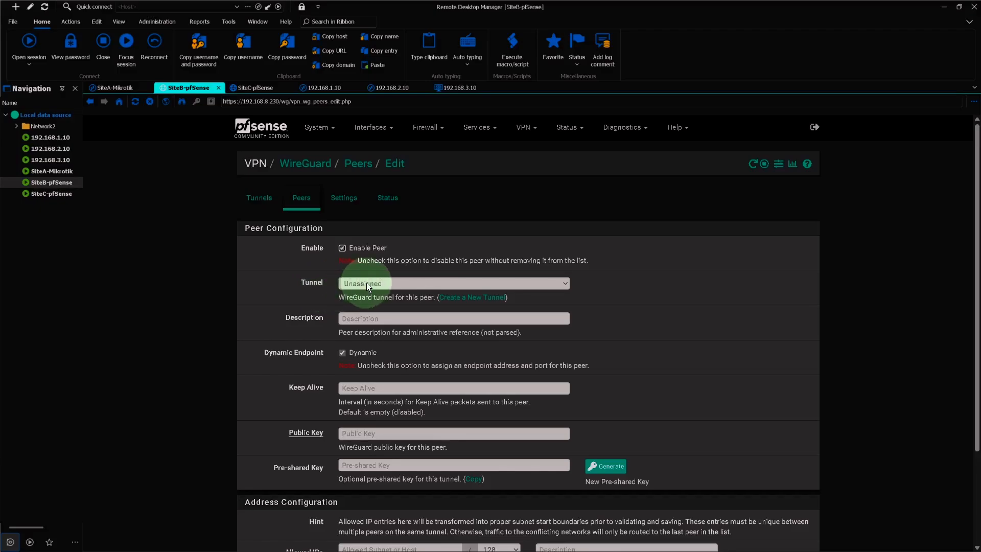
{"action": "left_click", "coordinate": [366, 283]}
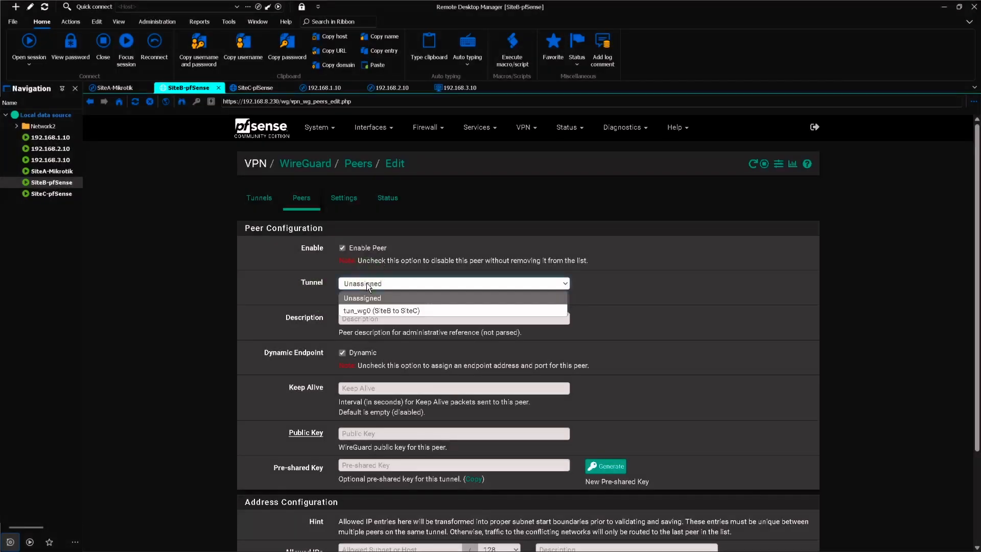
{"action": "left_click", "coordinate": [346, 311]}
{"action": "left_click", "coordinate": [372, 319]}
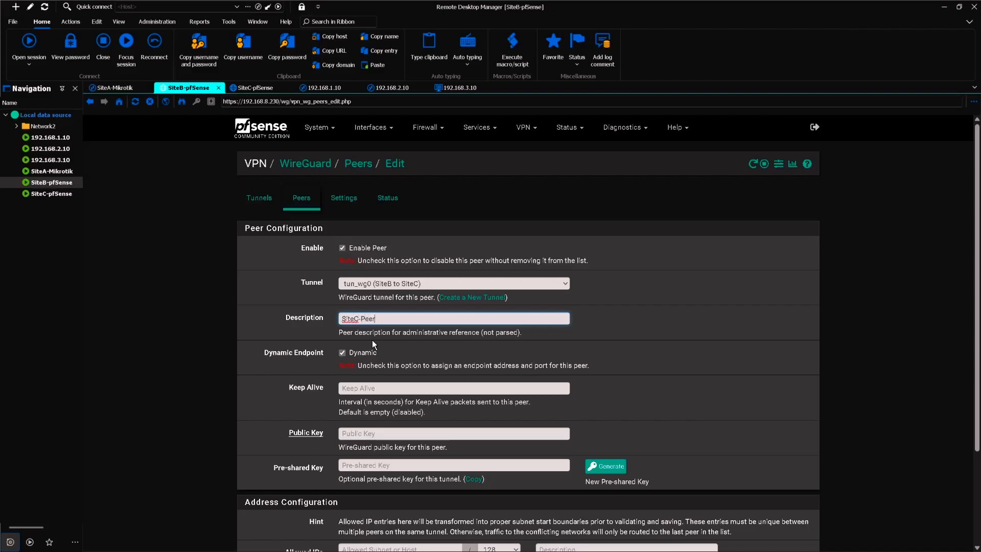
Disable the peer's dynamic endpoint and set its endpoint to 192.168.8.215 with port 51820
{"action": "left_click", "coordinate": [281, 357]}
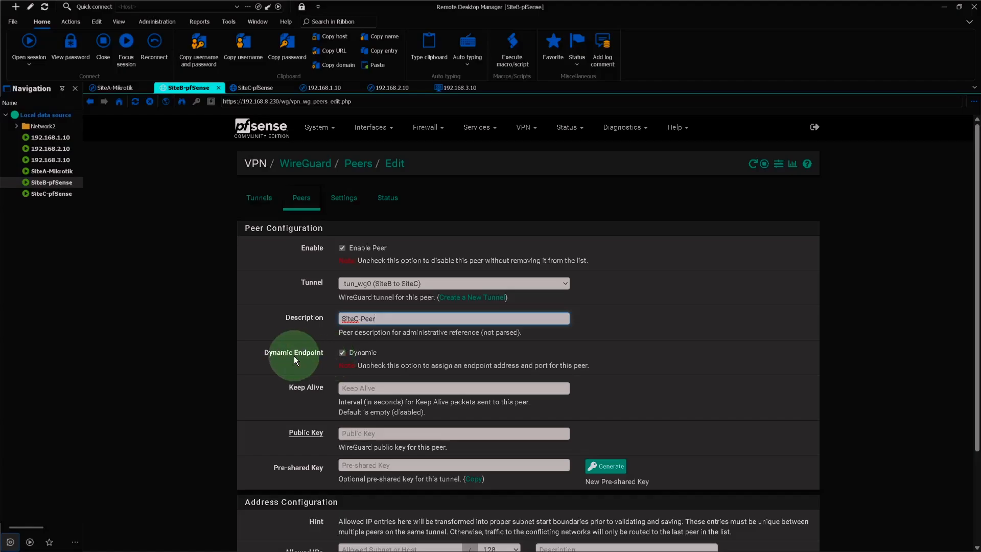
{"action": "left_click", "coordinate": [345, 353]}
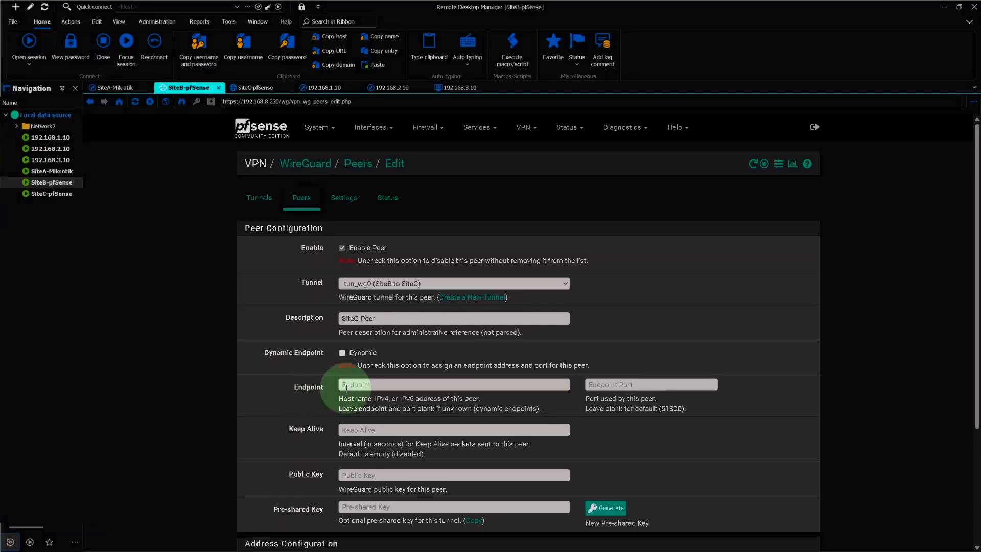
{"action": "left_click", "coordinate": [422, 384]}
{"action": "type", "text": "19"}
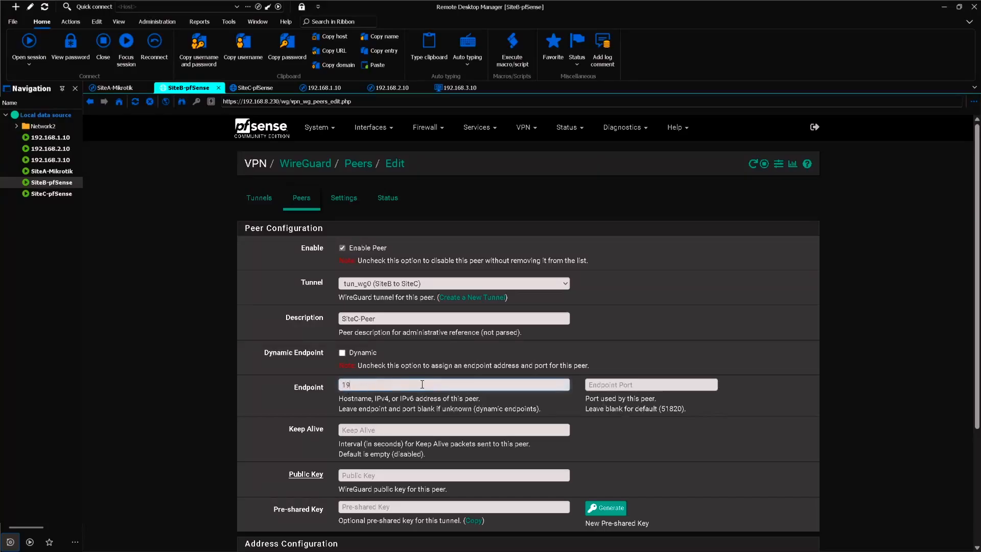
{"action": "type", "text": "2.168.8.215"}
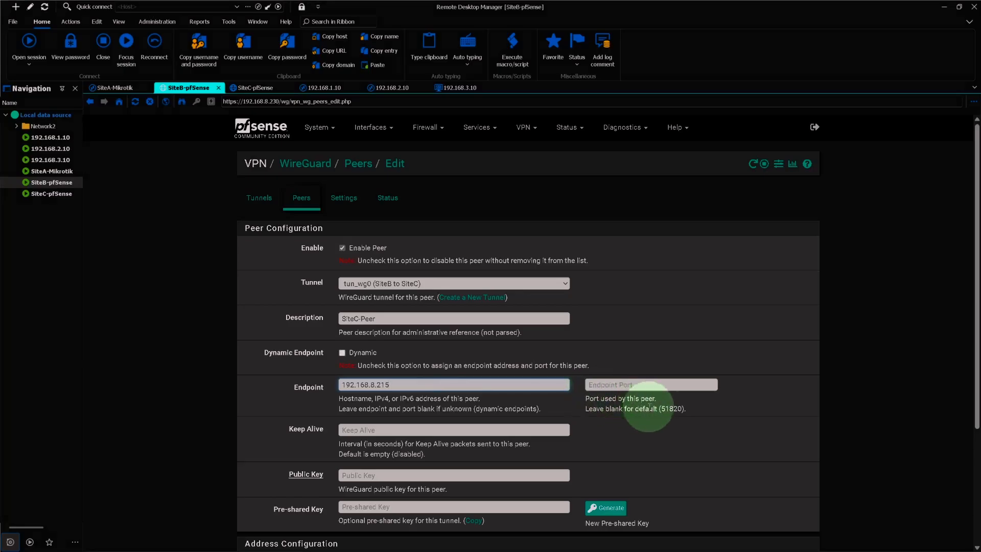
{"action": "left_click", "coordinate": [604, 387]}
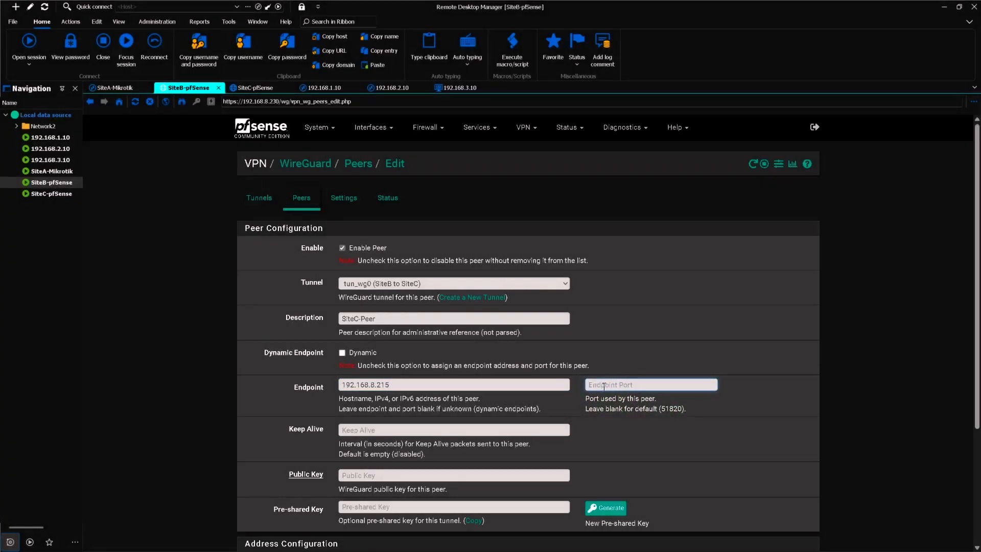
{"action": "type", "text": "51820"}
{"action": "scroll", "coordinate": [609, 384], "scroll_direction": "down", "scroll_amount": 1}
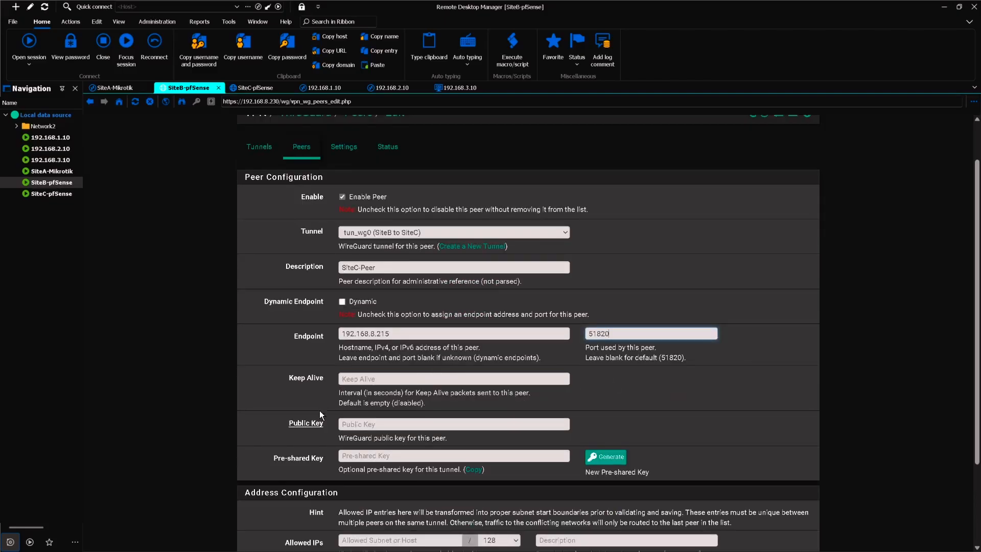
{"action": "scroll", "coordinate": [324, 416], "scroll_direction": "down", "scroll_amount": 1}
{"action": "left_click", "coordinate": [314, 377]}
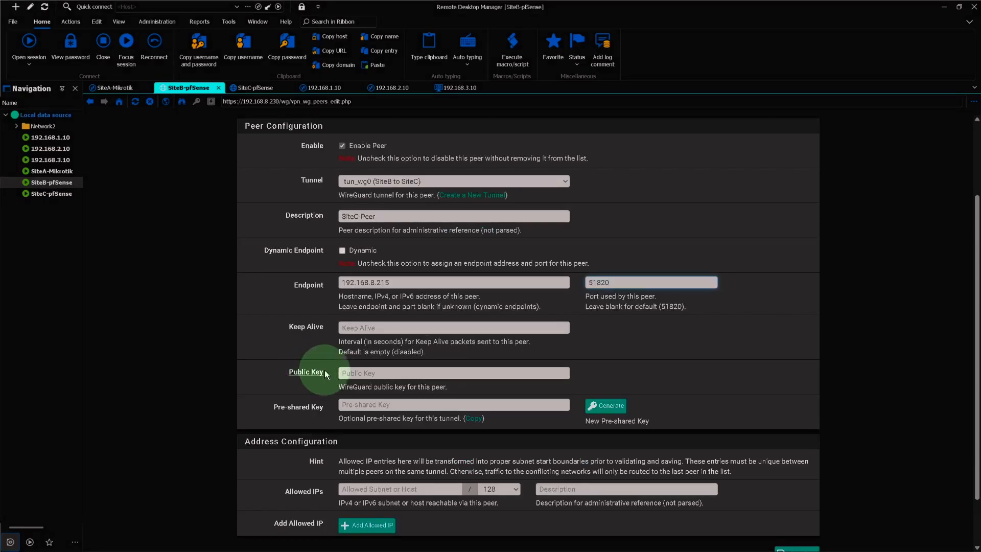
{"action": "left_click", "coordinate": [351, 375]}
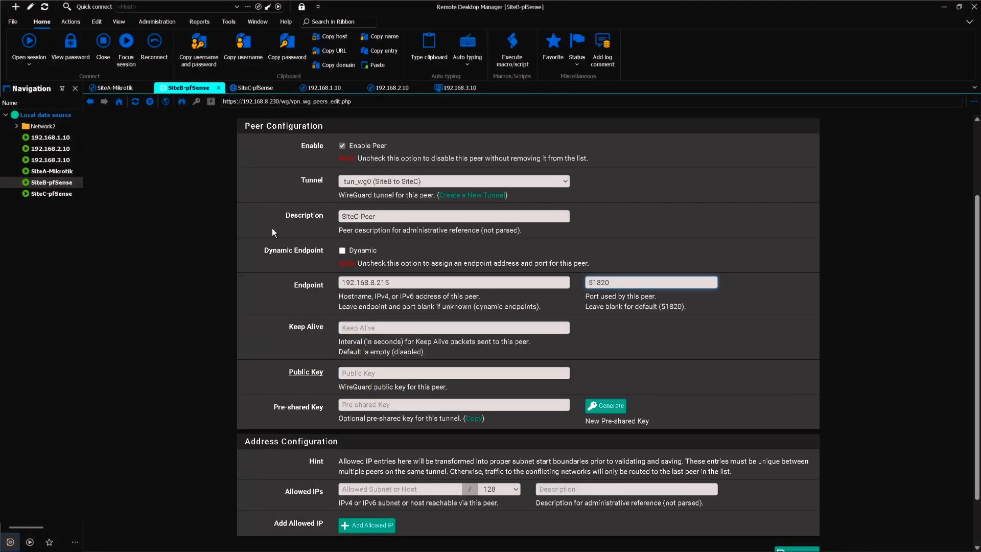
Switch to the SiteC-pfSense session and enable WireGuard in its general settings
{"action": "left_click", "coordinate": [253, 89]}
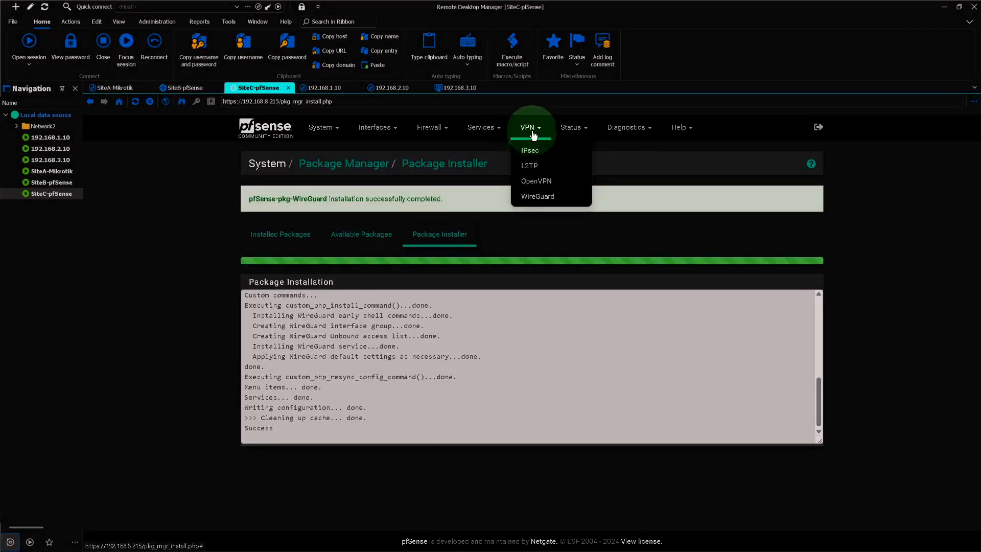
{"action": "left_click", "coordinate": [555, 198]}
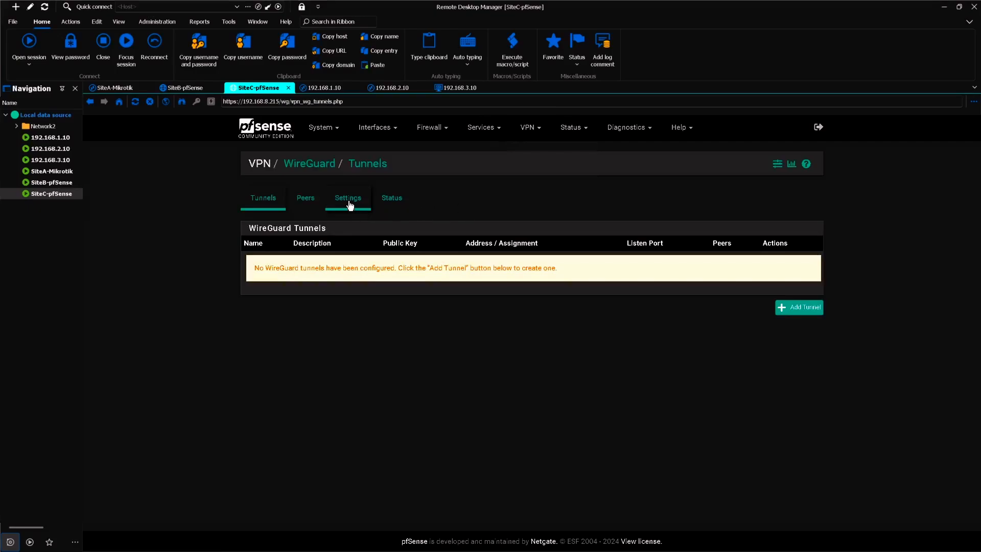
{"action": "left_click", "coordinate": [349, 204]}
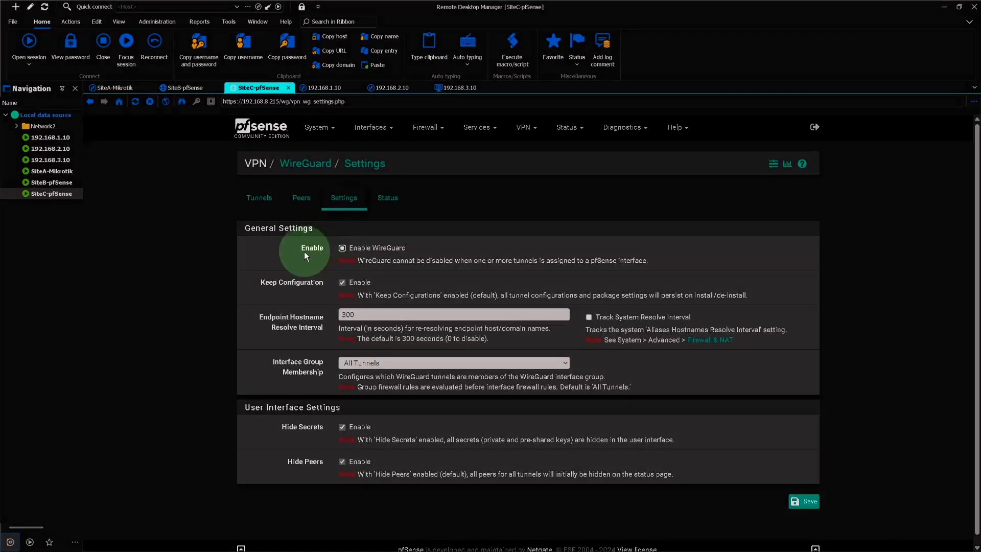
{"action": "left_click", "coordinate": [342, 248]}
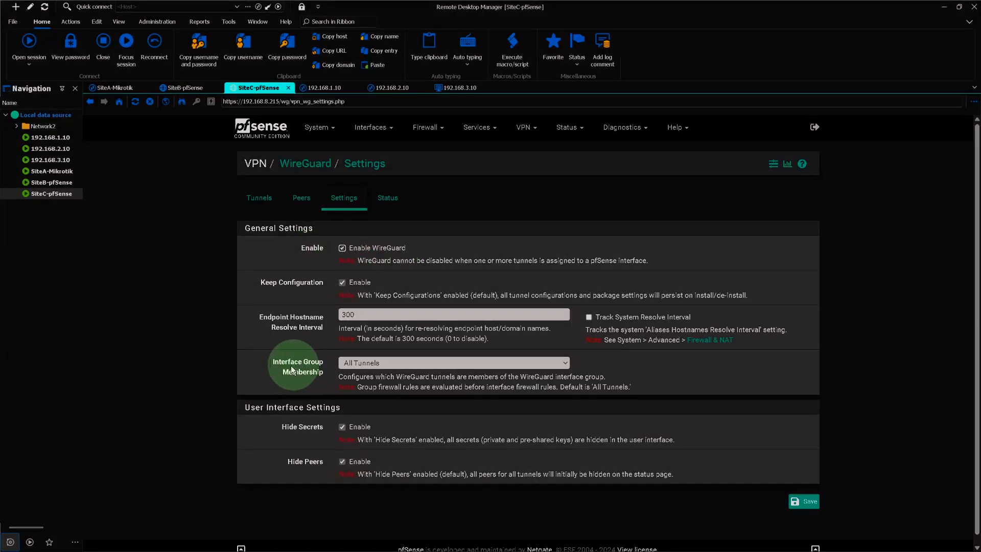
Set SiteC-pfSense's WireGuard interface group membership to Only Unassigned Tunnels, then save and apply the settings
{"action": "left_click", "coordinate": [385, 364]}
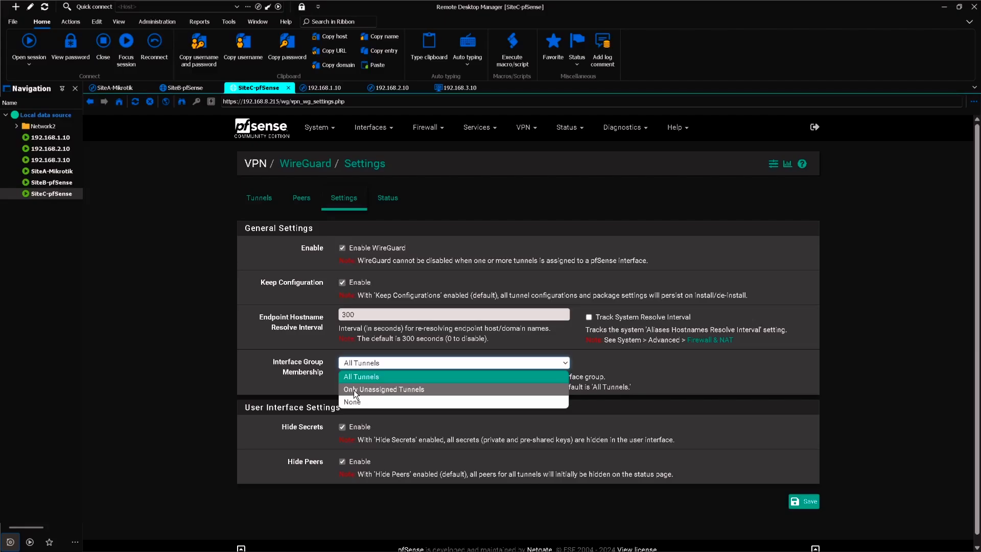
{"action": "left_click", "coordinate": [391, 390]}
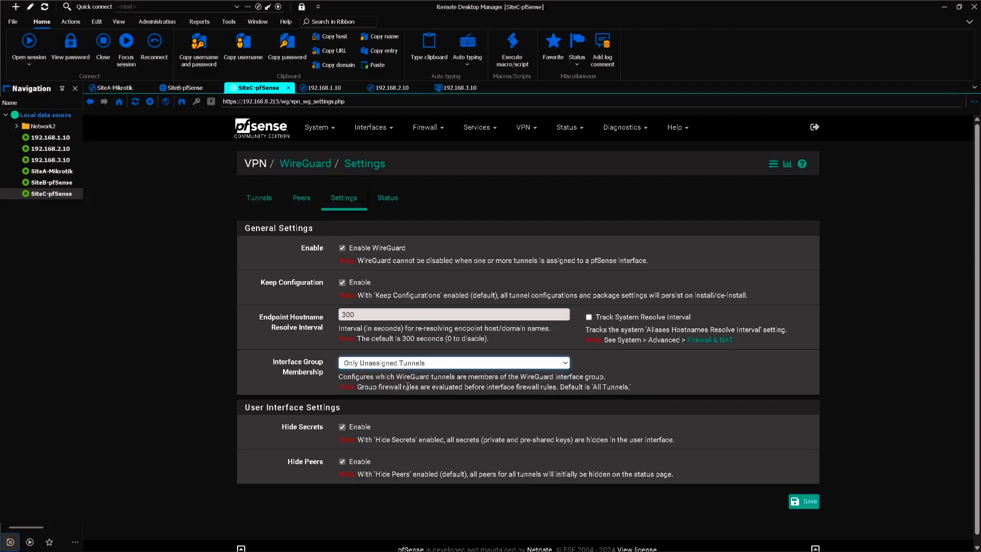
{"action": "left_click", "coordinate": [813, 495]}
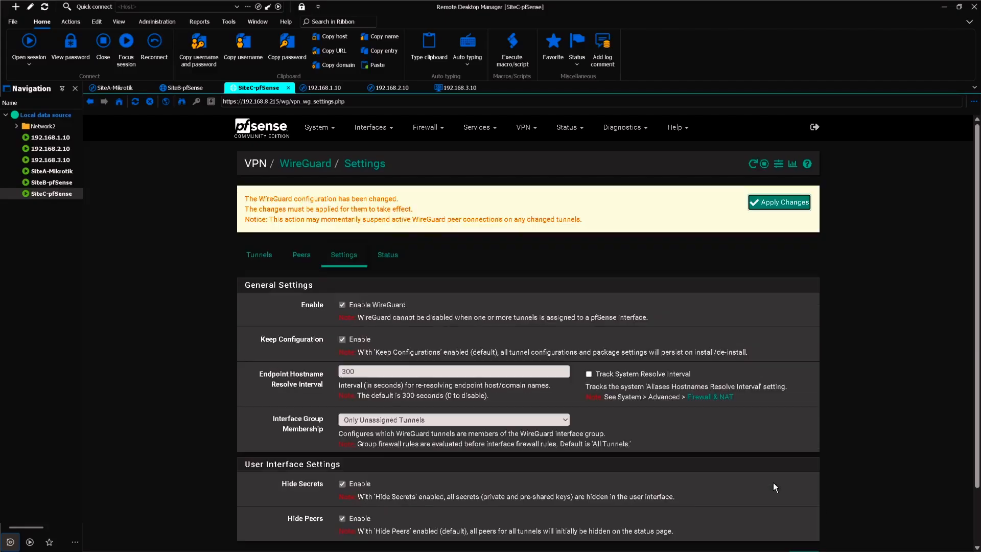
{"action": "left_click", "coordinate": [780, 203]}
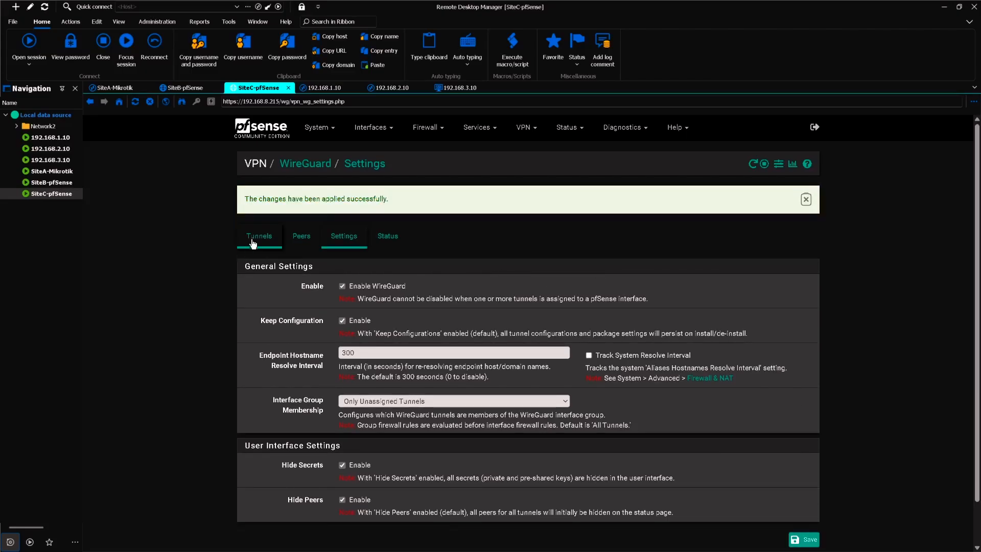
Add an enabled WireGuard tunnel on SiteC-pfSense described as "SiteC to SiteB" and generate its interface keys
{"action": "left_click", "coordinate": [256, 241]}
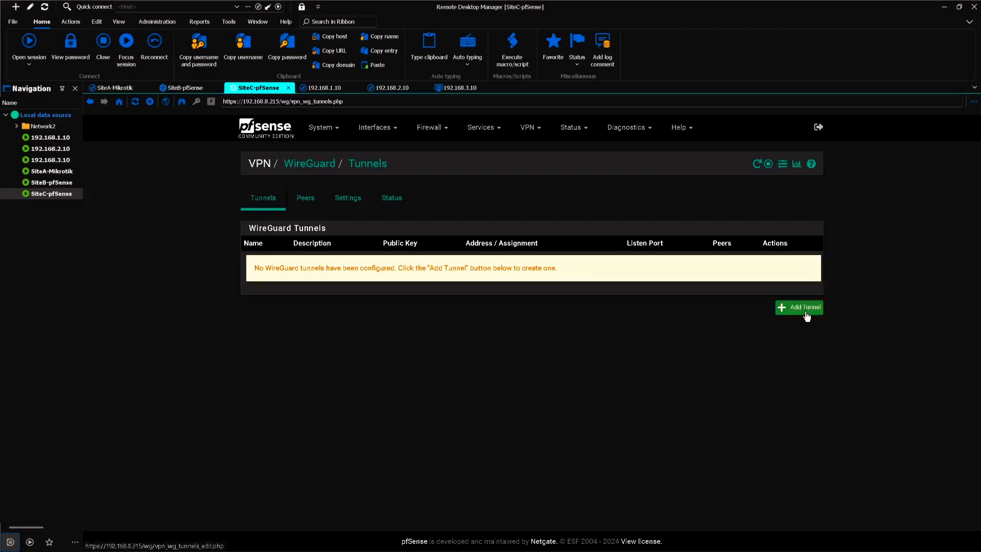
{"action": "left_click", "coordinate": [807, 309]}
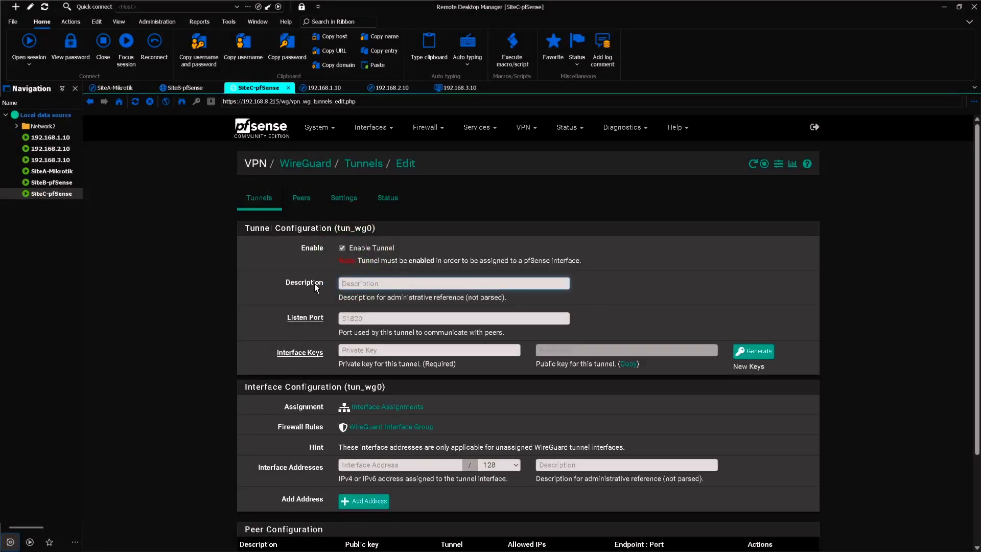
{"action": "type", "text": "SiteC to SiteB"}
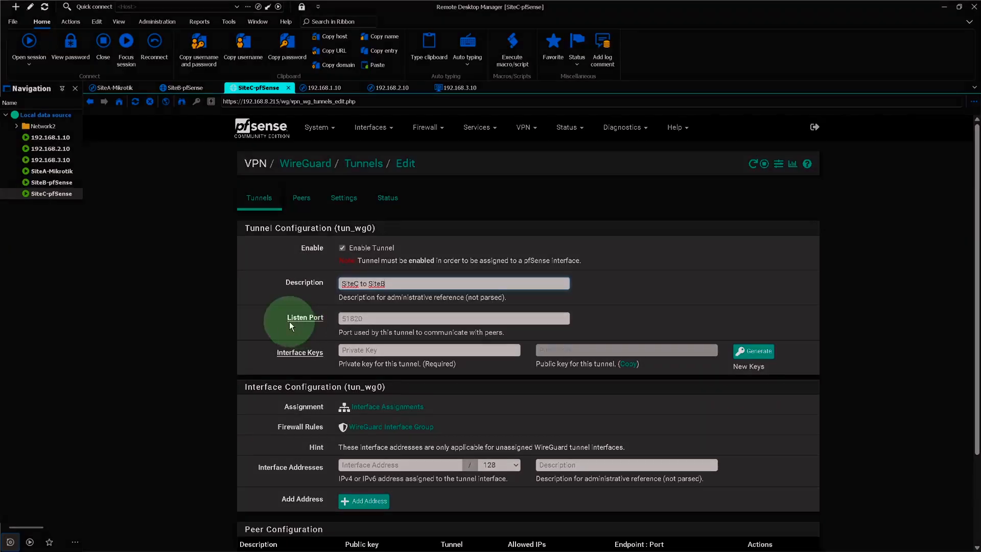
{"action": "left_click_drag", "start_coordinate": [303, 323], "coordinate": [350, 323]}
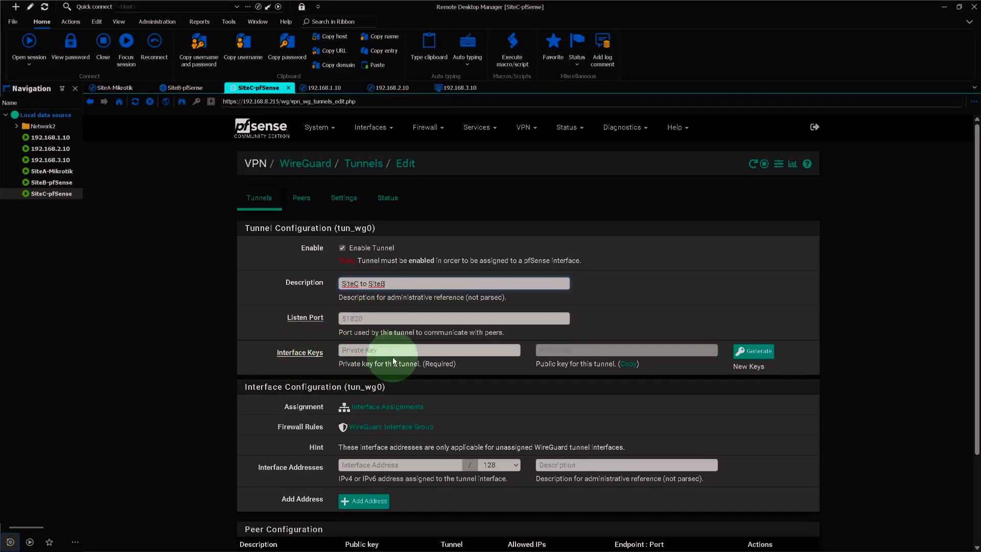
{"action": "left_click", "coordinate": [761, 353]}
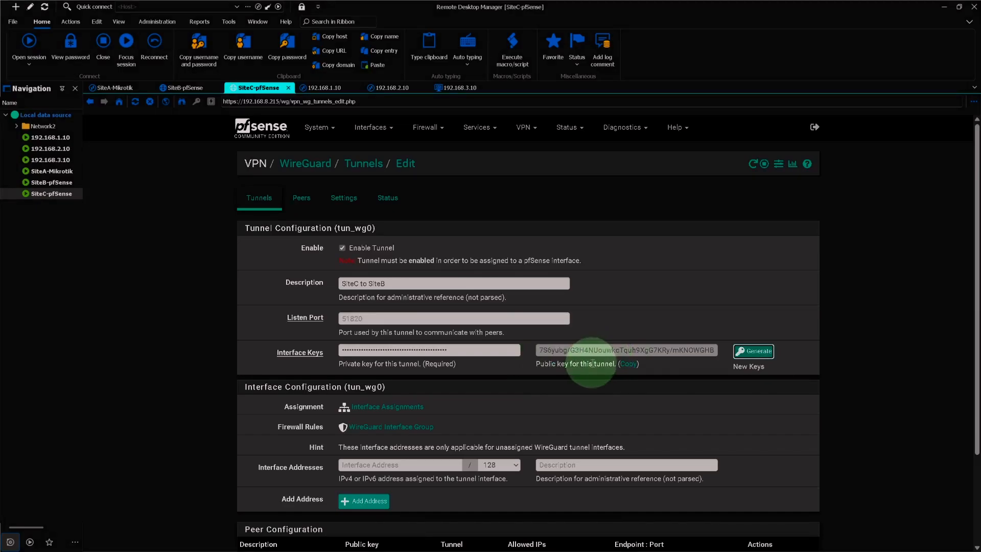
Copy the SiteC tunnel's public key and paste it as the public key of SiteC-Peer on SiteB-pfSense
{"action": "left_click", "coordinate": [631, 366]}
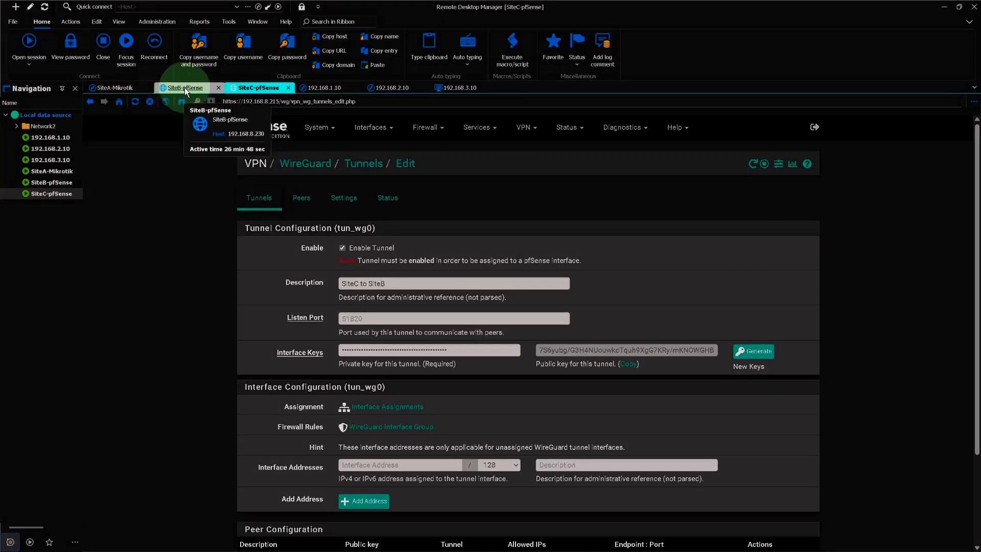
{"action": "left_click", "coordinate": [185, 87]}
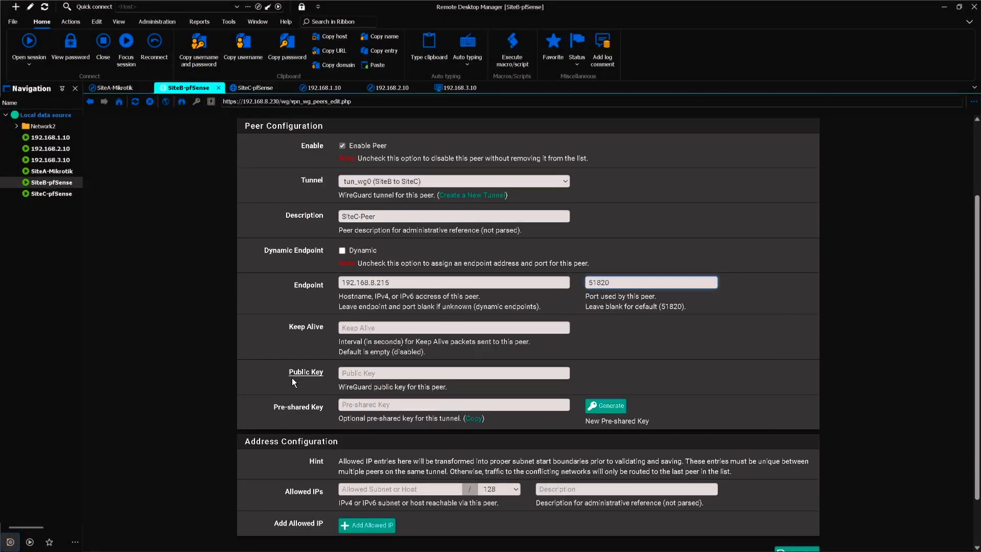
{"action": "left_click", "coordinate": [278, 375]}
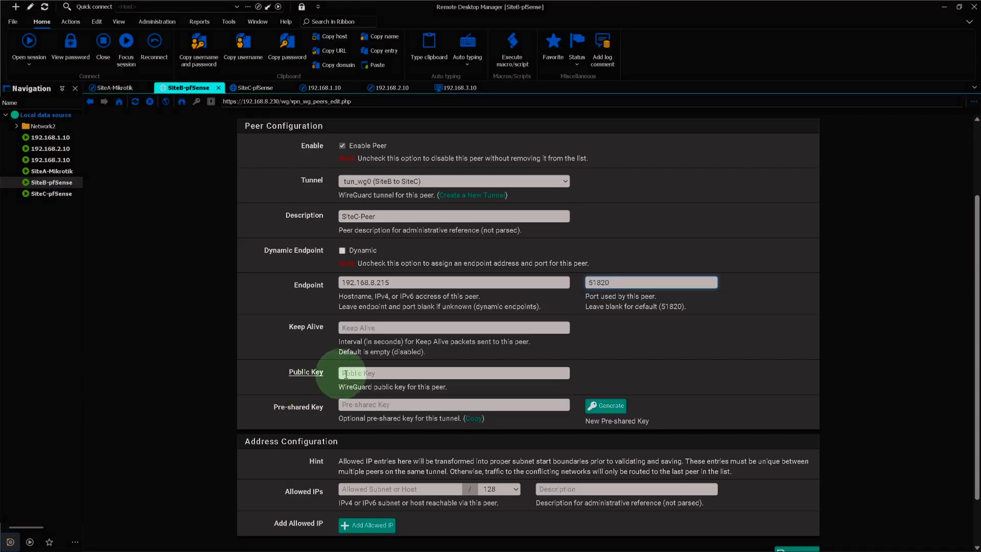
{"action": "type", "text": "7S6yubg/G3H4NUouwkdTquh9XgG7KRy/mKNOWGHBIiQ="}
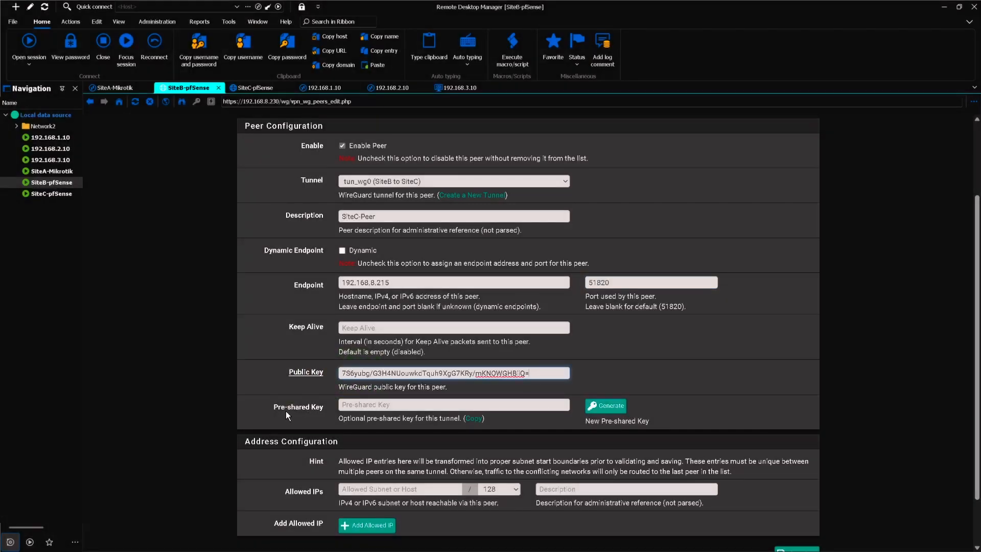
{"action": "left_click", "coordinate": [308, 415]}
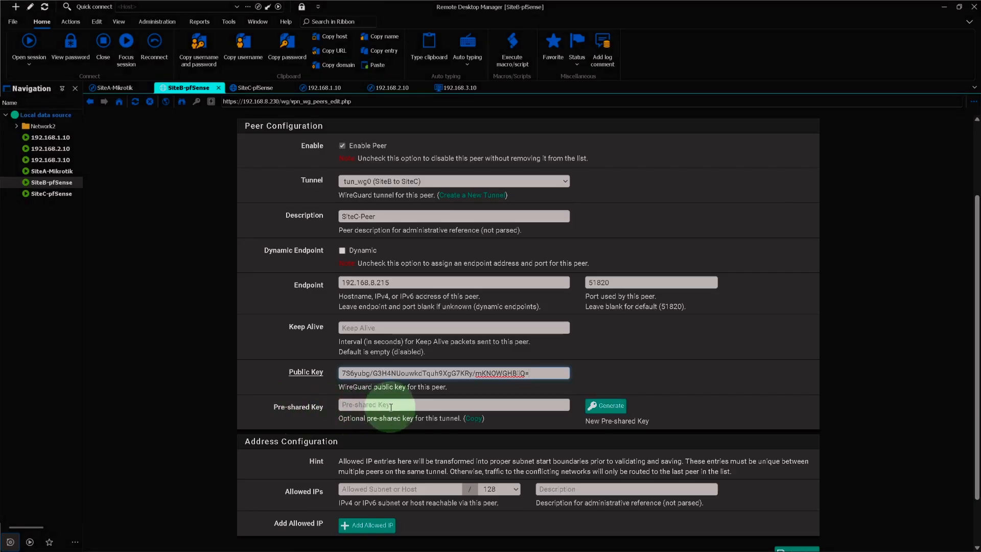
{"action": "scroll", "coordinate": [322, 424], "scroll_direction": "down", "scroll_amount": 2}
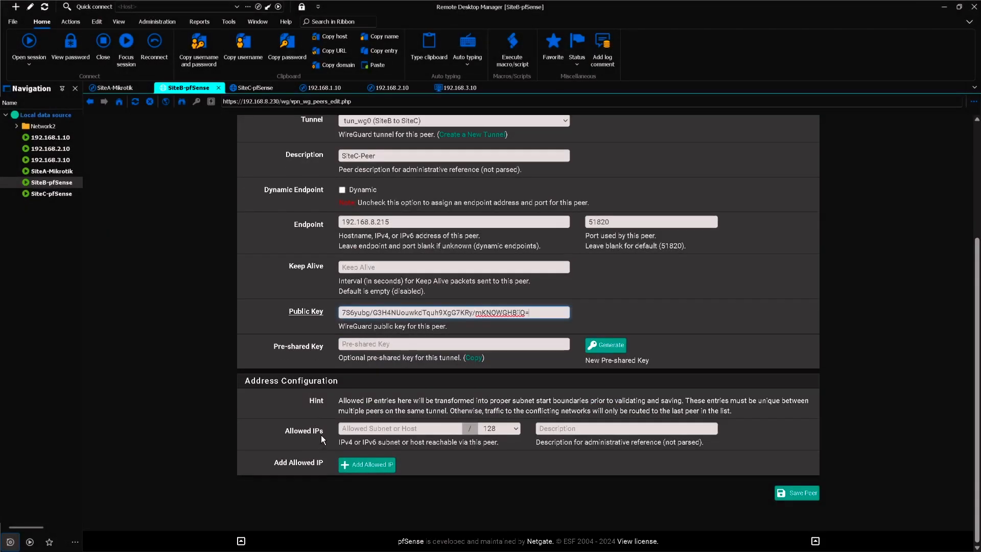
Begin SiteC-Peer's allowed IPs entry on SiteB-pfSense and consult the Wireguard.drawio network diagram in draw.io for the required subnets
{"action": "left_click", "coordinate": [339, 432]}
{"action": "left_click", "coordinate": [364, 430]}
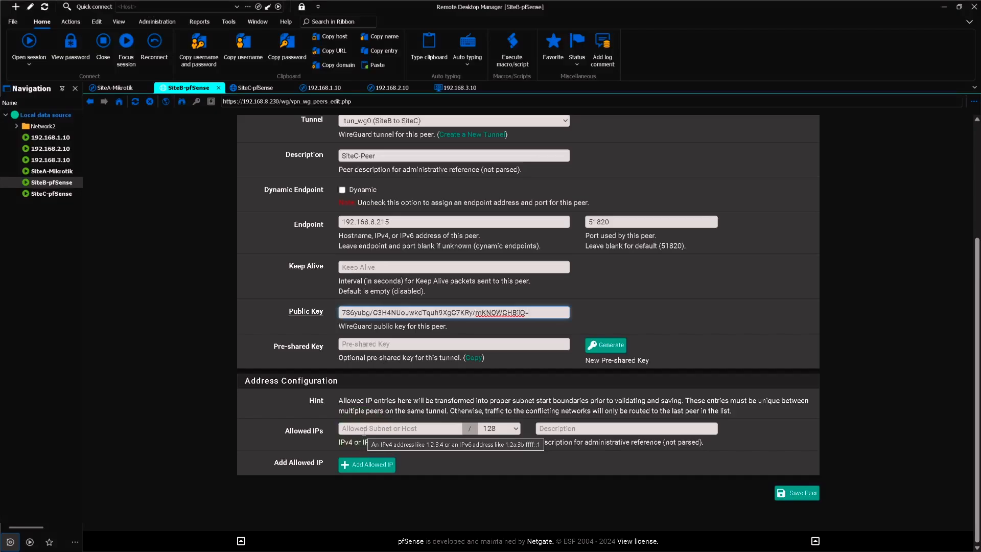
{"action": "key", "text": "alt+Tab"}
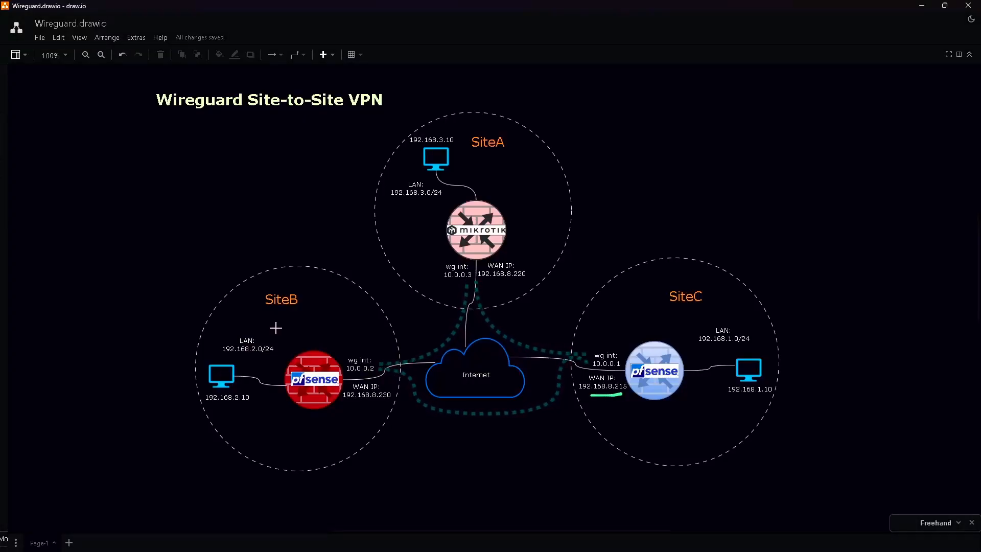
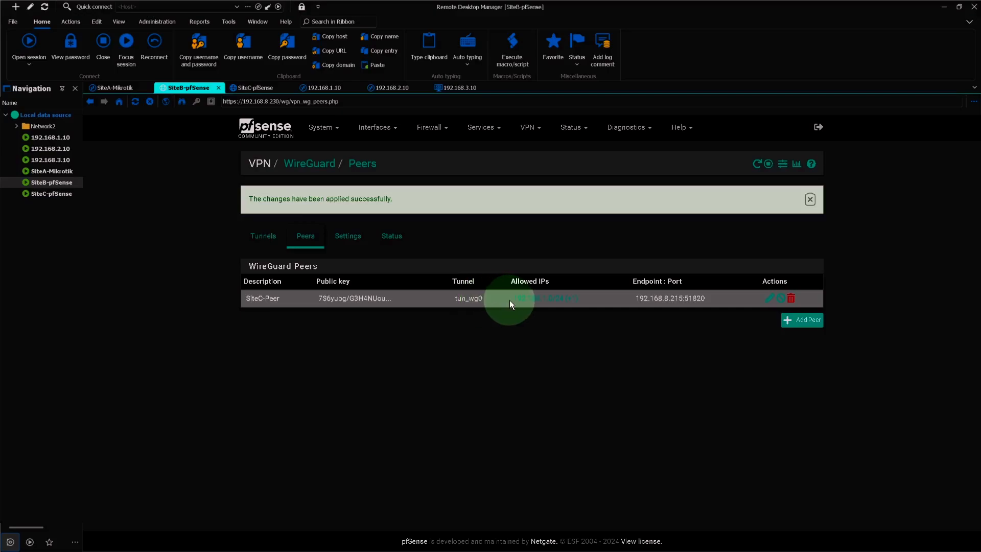
Review SiteC-Peer's allowed IPs and endpoint in SiteB-pfSense's WireGuard peer list
{"action": "left_click_drag", "start_coordinate": [510, 299], "coordinate": [578, 300]}
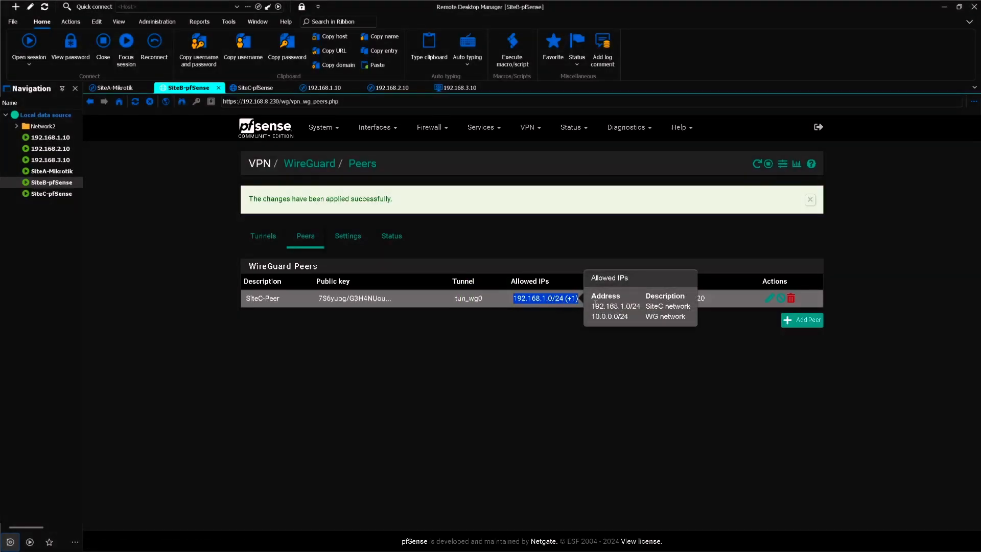
{"action": "left_click_drag", "start_coordinate": [596, 306], "coordinate": [704, 299]}
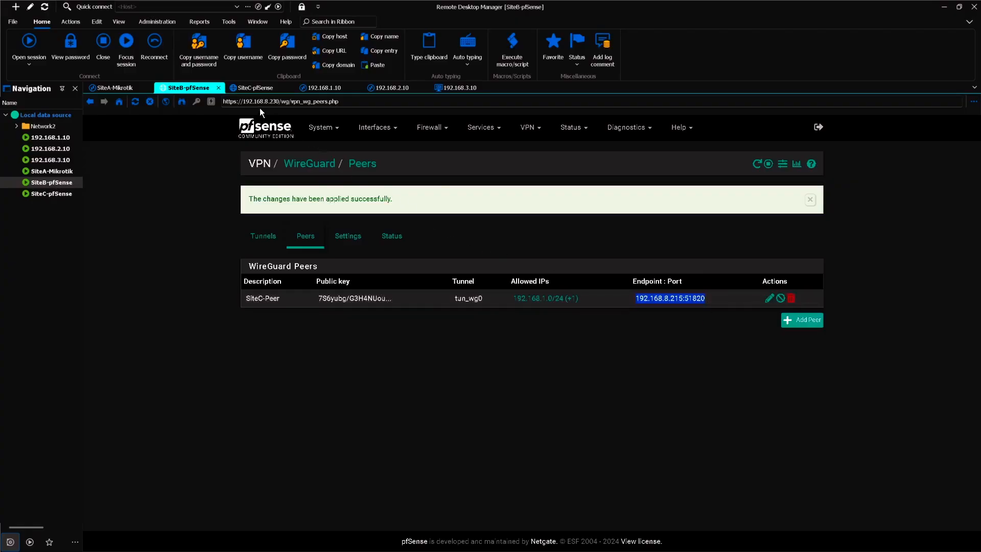
On SiteC-pfSense, give the "SiteC to SiteB" tunnel the interface address 10.0.0.1/24 described as "WG Interface", then save and apply the changes
{"action": "left_click", "coordinate": [259, 88]}
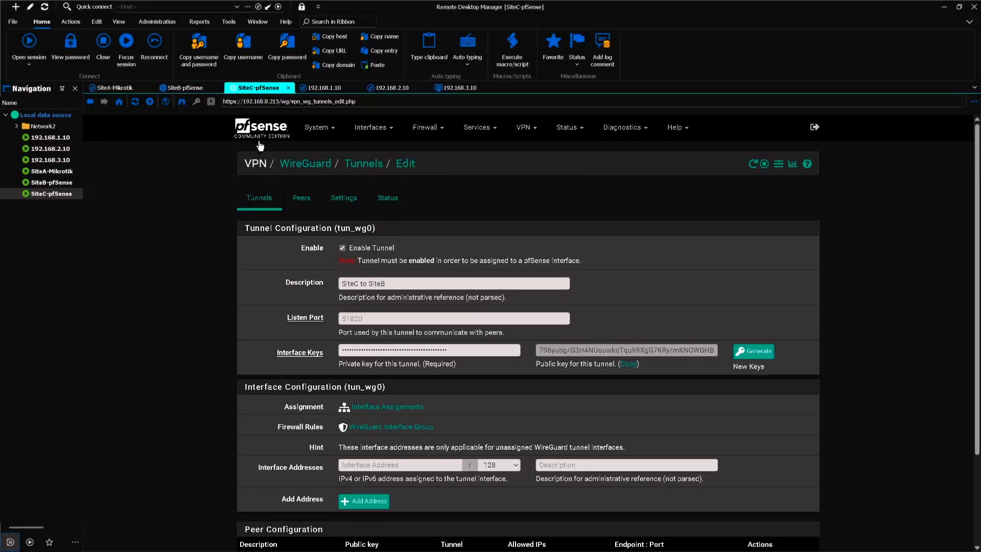
{"action": "scroll", "coordinate": [351, 288], "scroll_direction": "down", "scroll_amount": 1}
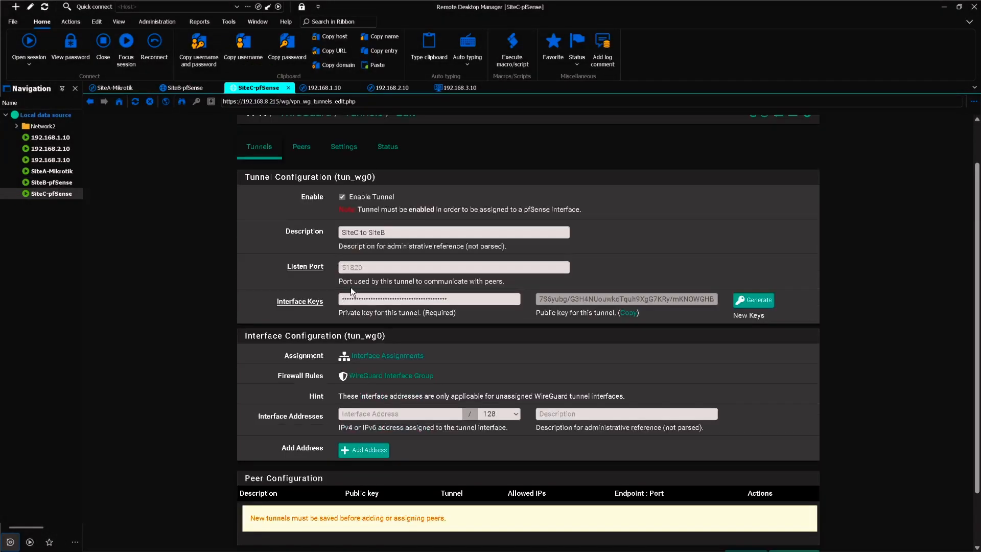
{"action": "scroll", "coordinate": [351, 288], "scroll_direction": "down", "scroll_amount": 1}
{"action": "left_click", "coordinate": [368, 363]}
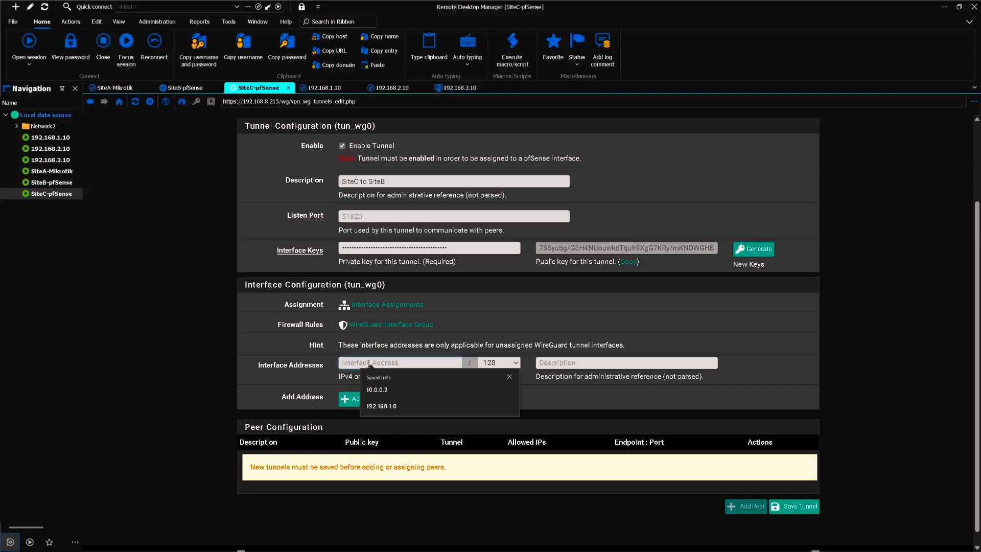
{"action": "type", "text": "10.0.0."}
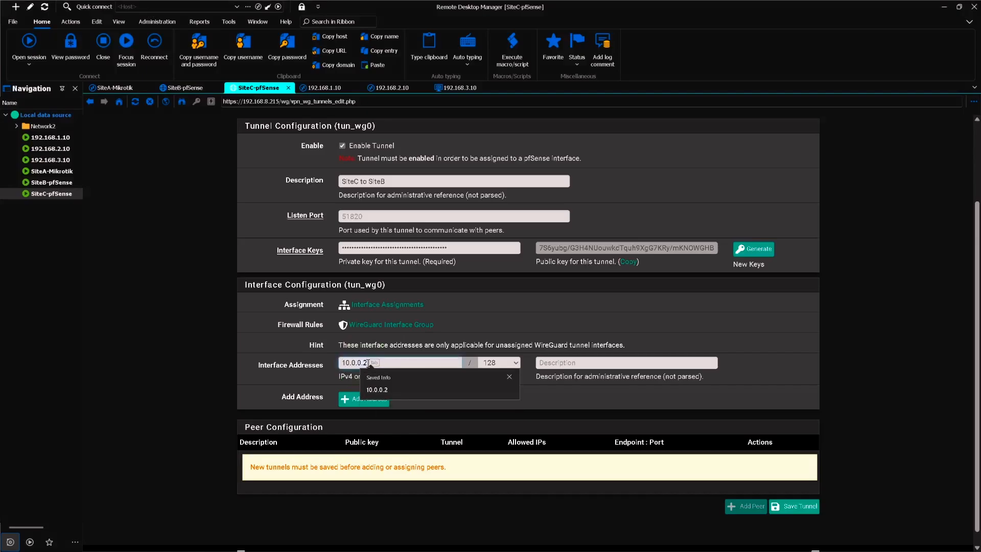
{"action": "type", "text": "1"}
{"action": "left_click", "coordinate": [498, 363]}
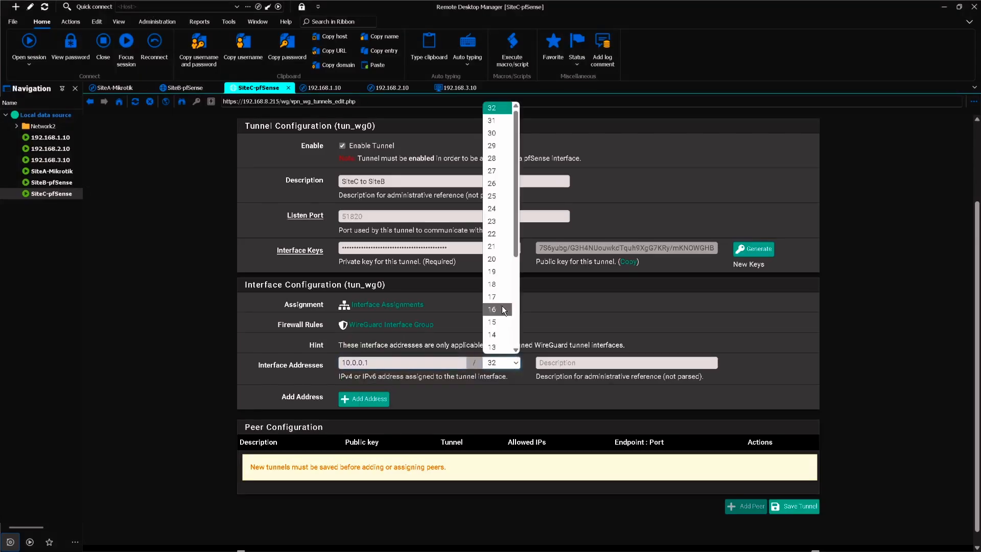
{"action": "left_click", "coordinate": [491, 216]}
{"action": "left_click", "coordinate": [587, 361]}
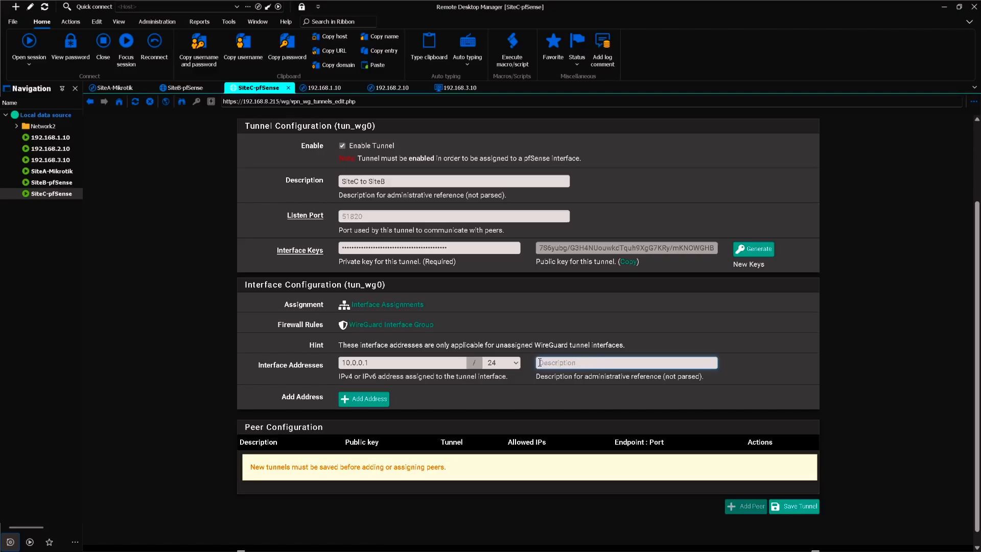
{"action": "type", "text": "WG Interface"}
{"action": "left_click", "coordinate": [799, 508]}
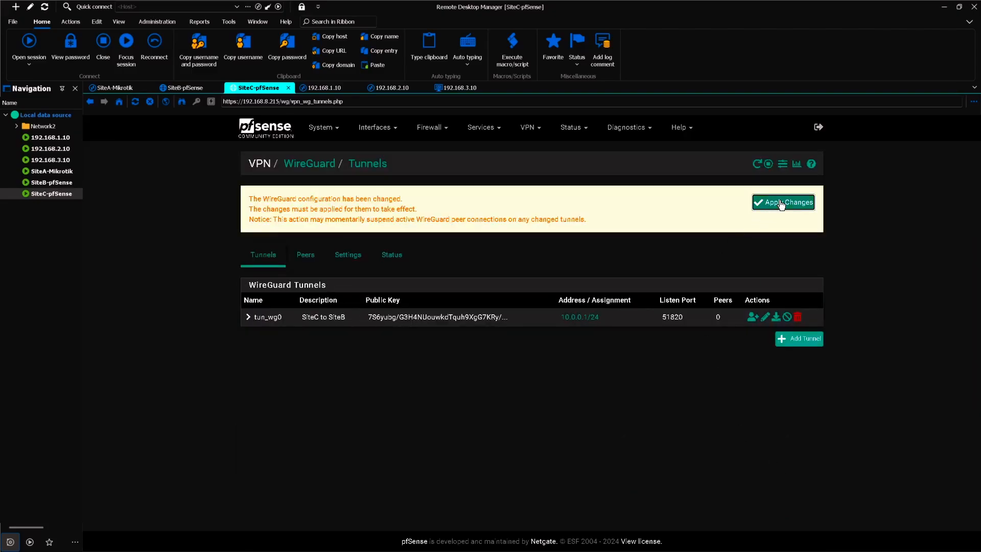
{"action": "left_click", "coordinate": [781, 204]}
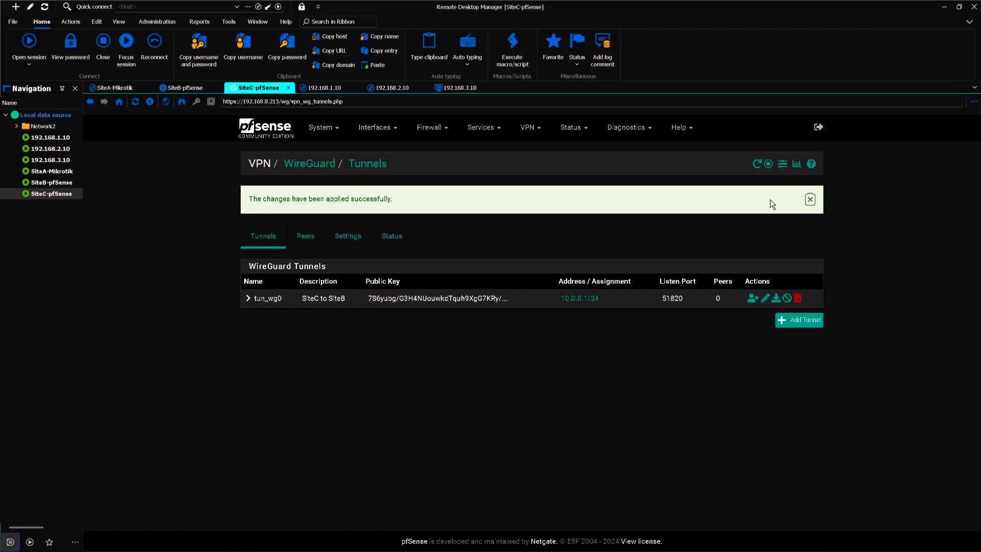
Expand the "SiteC to SiteB" tunnel and review its peers, address and listen port
{"action": "left_click", "coordinate": [250, 299]}
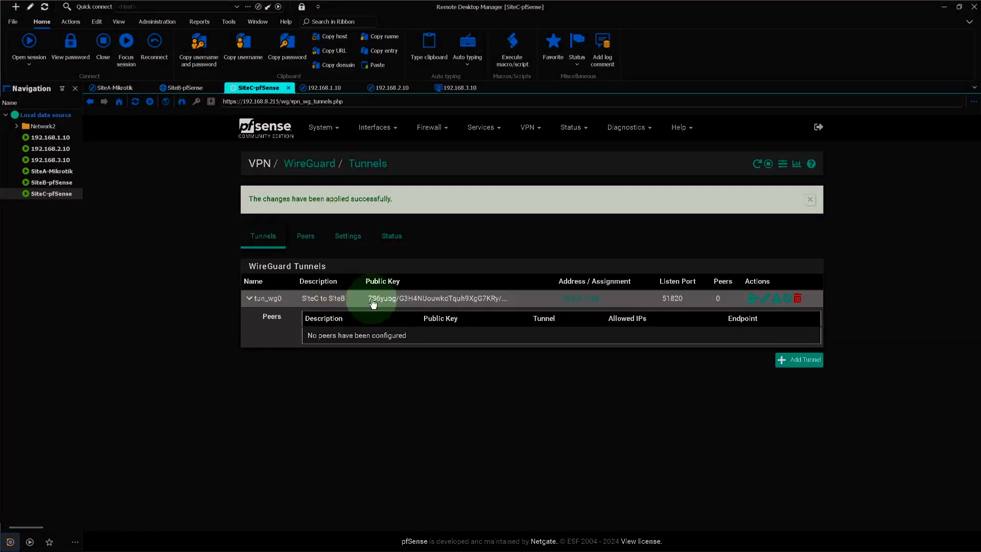
{"action": "left_click_drag", "start_coordinate": [559, 298], "coordinate": [666, 298]}
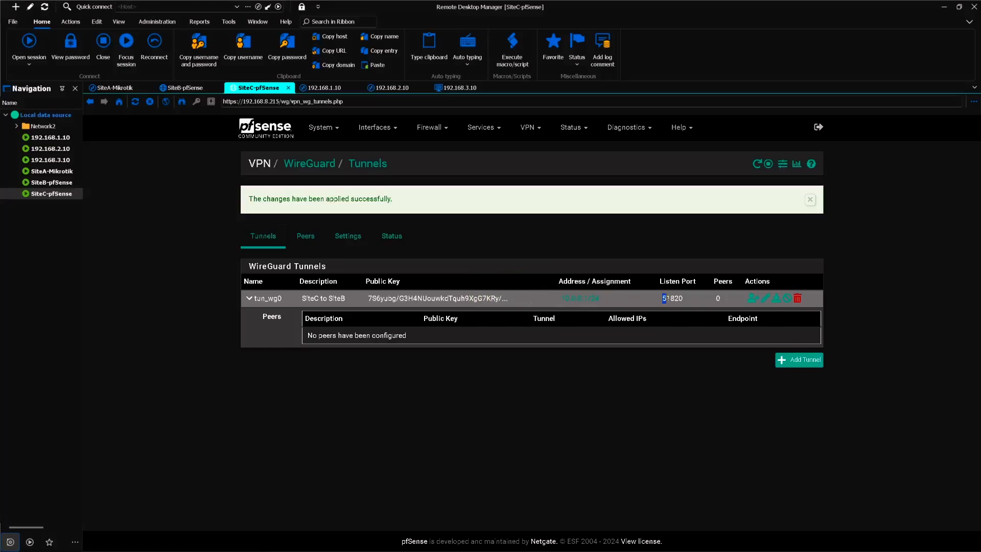
Add a WireGuard peer on SiteC-pfSense, assigned to tun_wg0 (SiteC to SiteB) and described as "SiteB-Peer"
{"action": "left_click", "coordinate": [304, 238]}
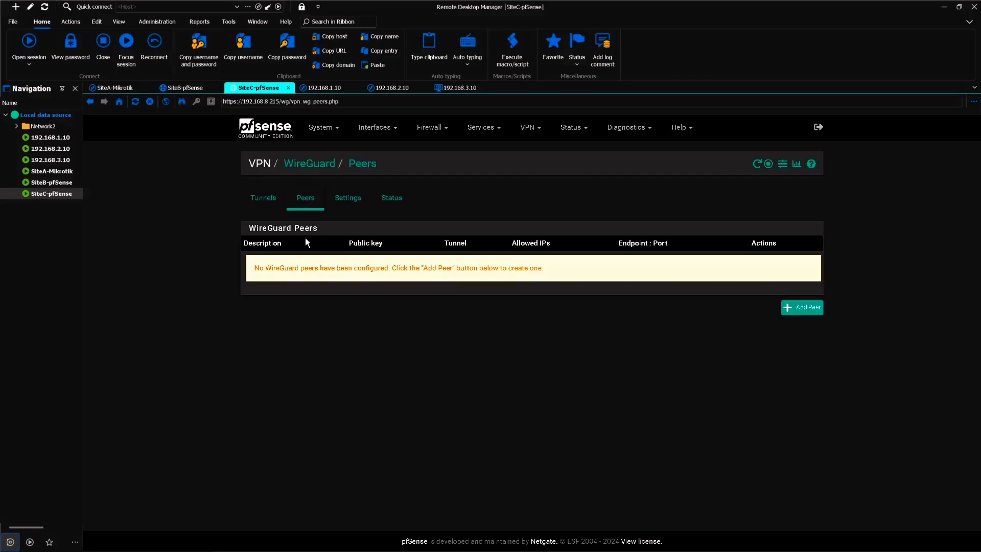
{"action": "left_click", "coordinate": [801, 310]}
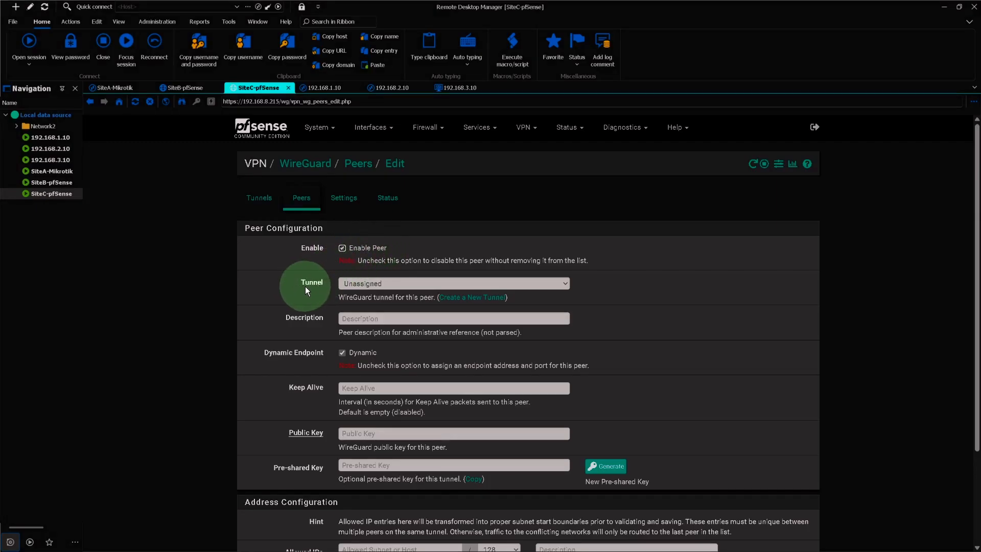
{"action": "left_click", "coordinate": [361, 284]}
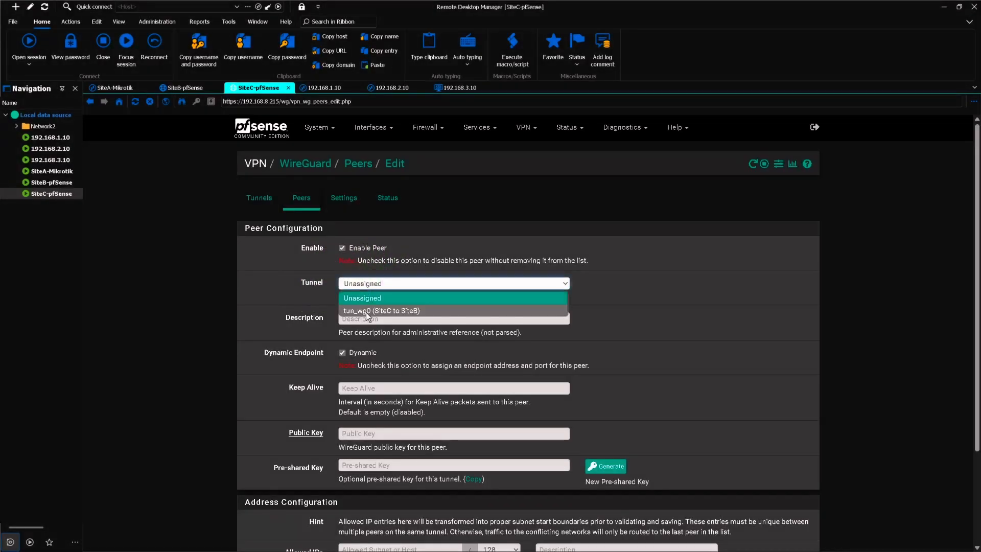
{"action": "left_click", "coordinate": [392, 311]}
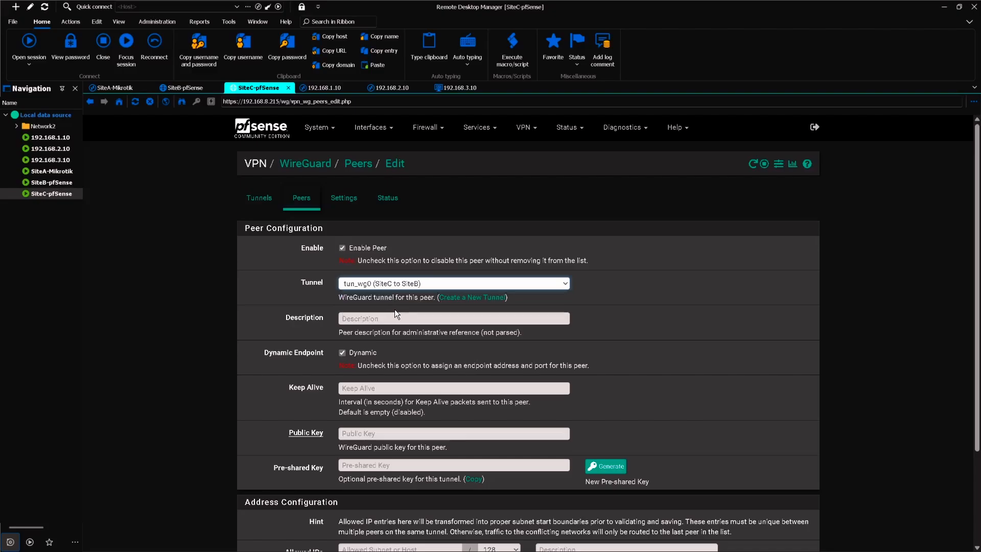
{"action": "left_click", "coordinate": [395, 317]}
{"action": "type", "text": "SiteB"}
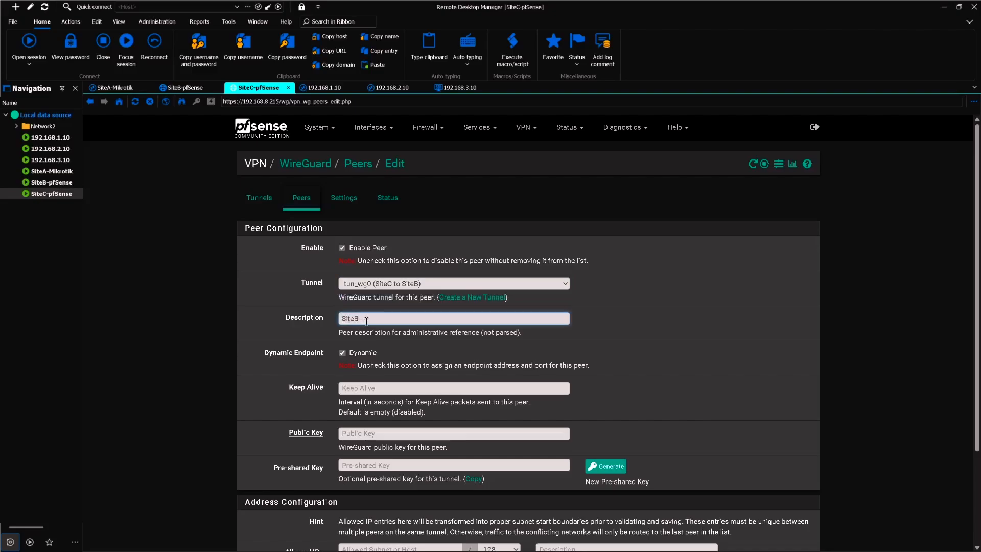
{"action": "type", "text": "-Peer"}
Disable SiteB-Peer's dynamic endpoint, underline SiteB's WAN IP in the diagram, and set the endpoint to 192.168.8.230 with port 51820
{"action": "left_click", "coordinate": [293, 360]}
{"action": "left_click", "coordinate": [342, 353]}
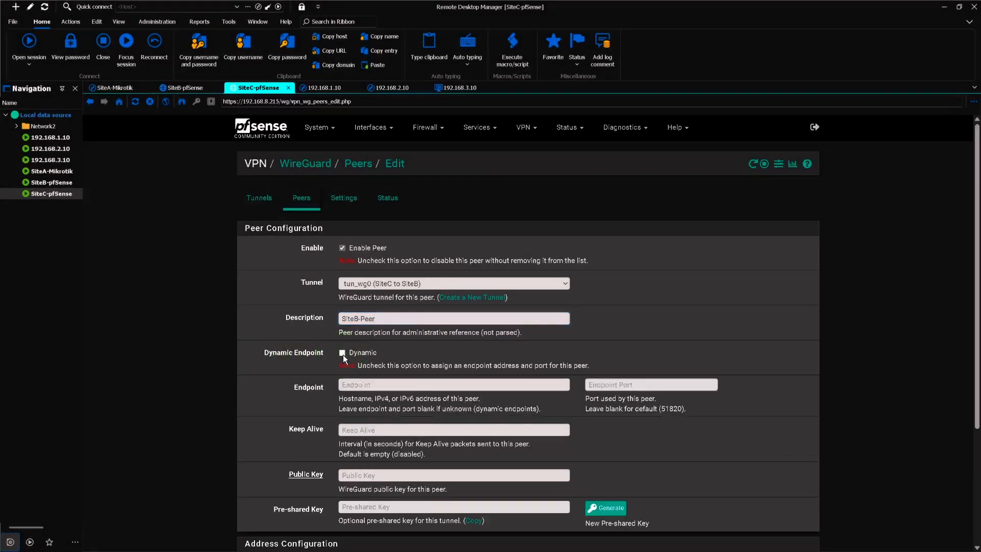
{"action": "scroll", "coordinate": [343, 354], "scroll_direction": "down", "scroll_amount": 1}
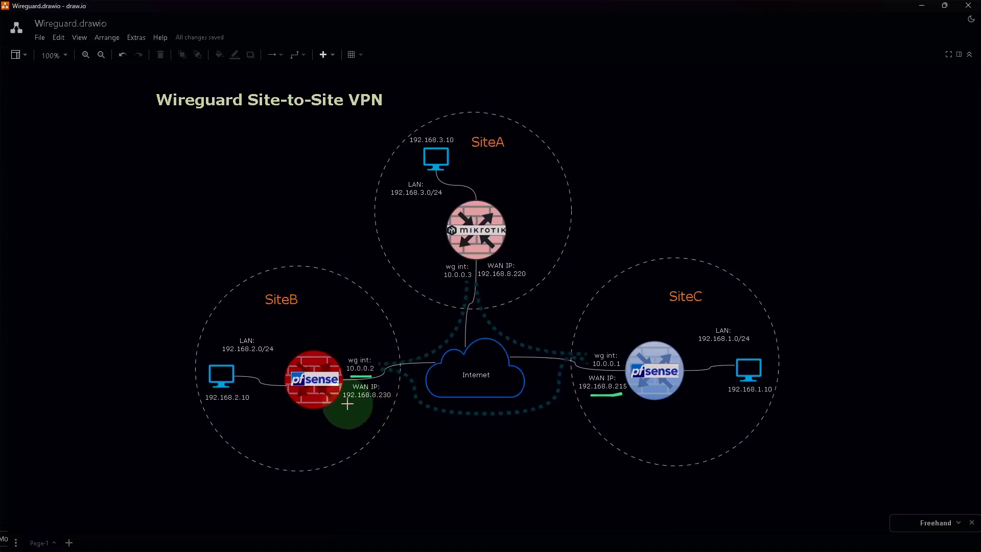
{"action": "left_click_drag", "start_coordinate": [347, 404], "coordinate": [386, 404]}
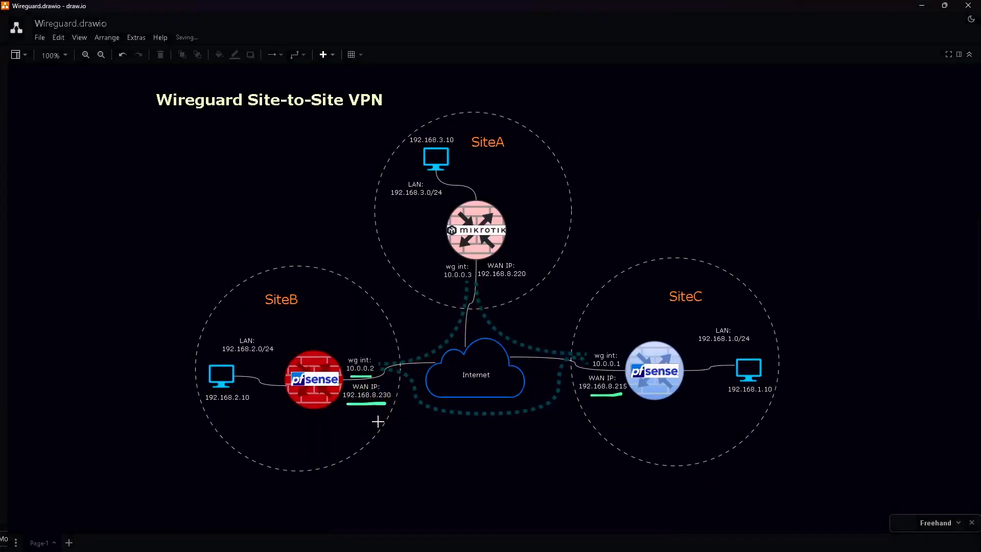
{"action": "type", "text": "19"}
{"action": "type", "text": "2.168"}
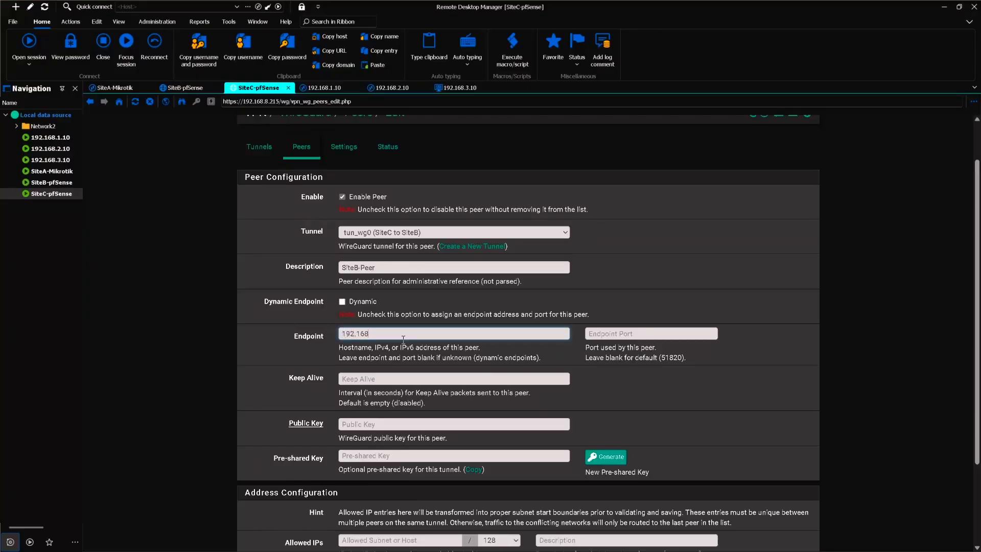
{"action": "type", "text": ".8.230"}
{"action": "left_click", "coordinate": [606, 335]}
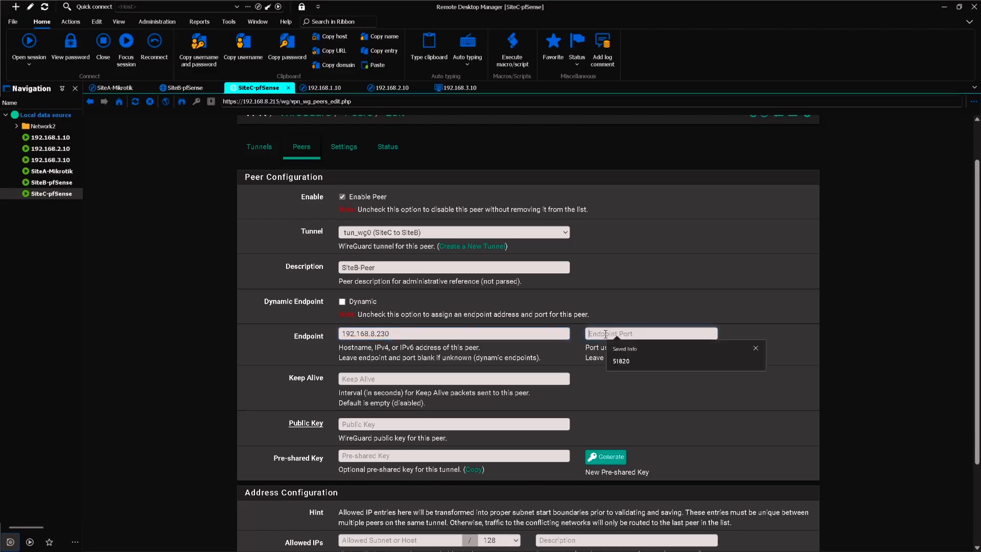
{"action": "left_click", "coordinate": [621, 360]}
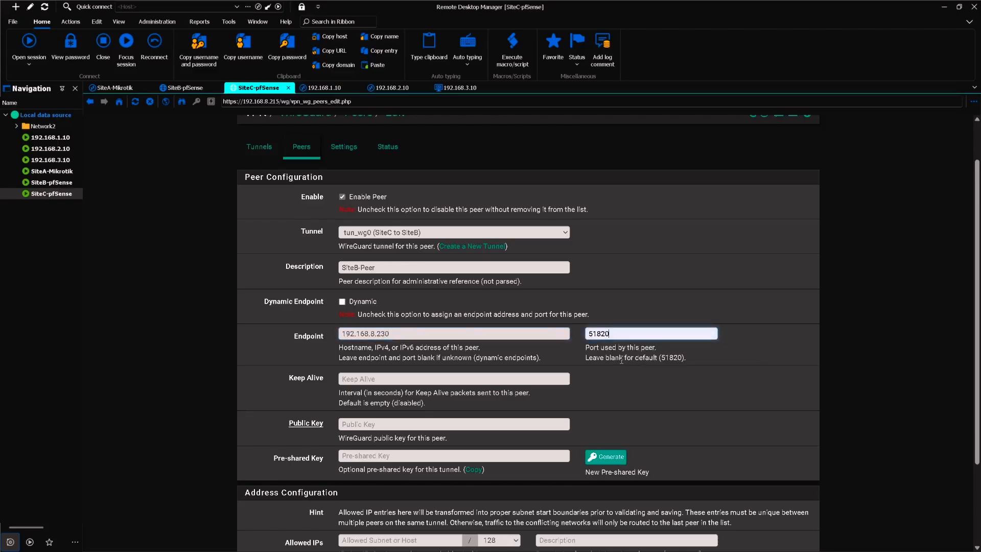
{"action": "left_click", "coordinate": [606, 334]}
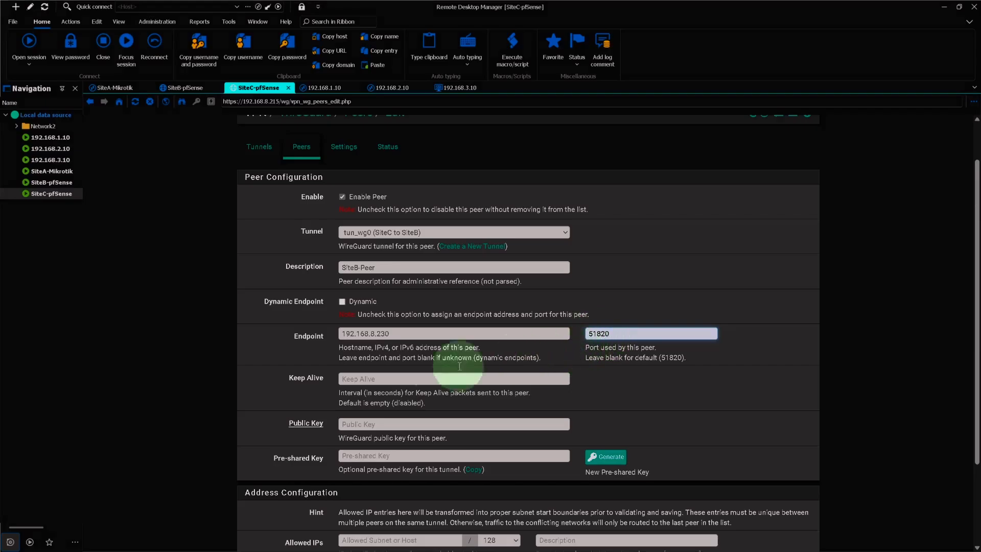
Copy the public key of SiteB-pfSense's "SiteB to SiteC" tunnel and paste it as SiteB-Peer's public key on SiteC-pfSense
{"action": "scroll", "coordinate": [305, 411], "scroll_direction": "down", "scroll_amount": 1}
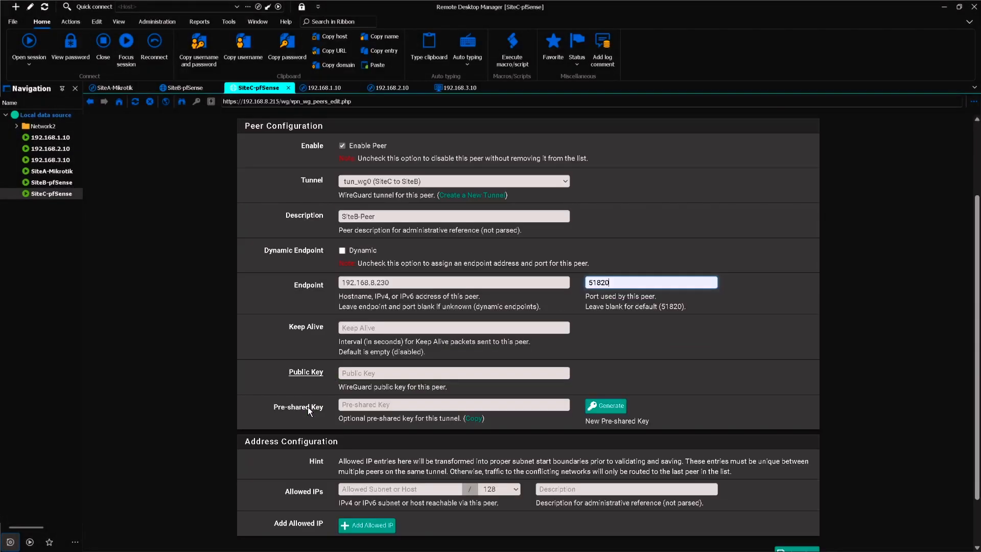
{"action": "left_click", "coordinate": [310, 373]}
{"action": "left_click", "coordinate": [184, 90]}
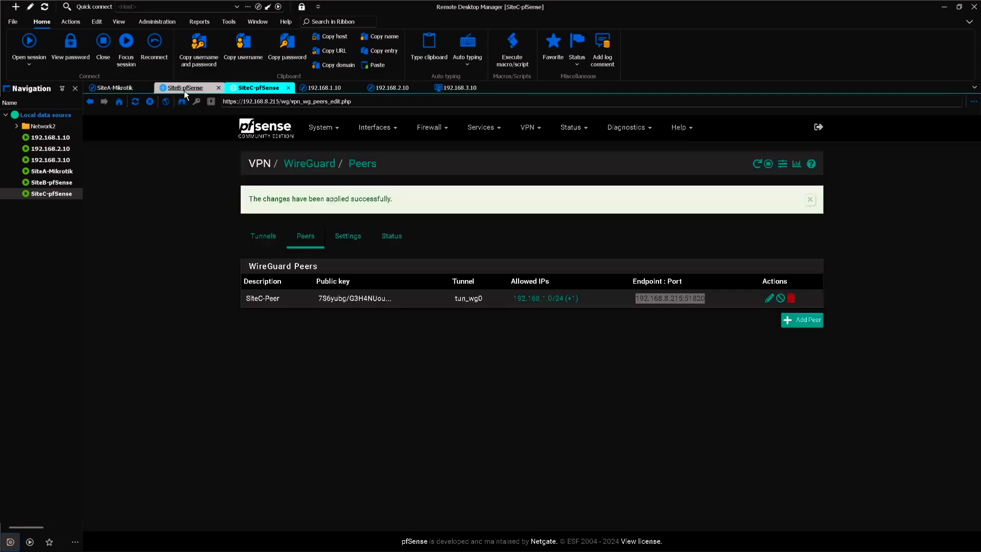
{"action": "left_click", "coordinate": [274, 243]}
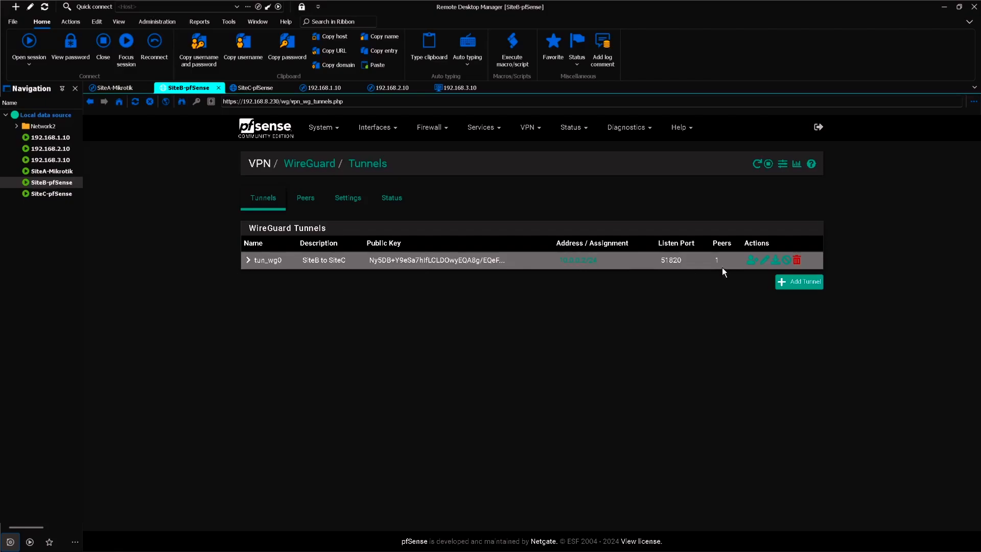
{"action": "left_click", "coordinate": [764, 261]}
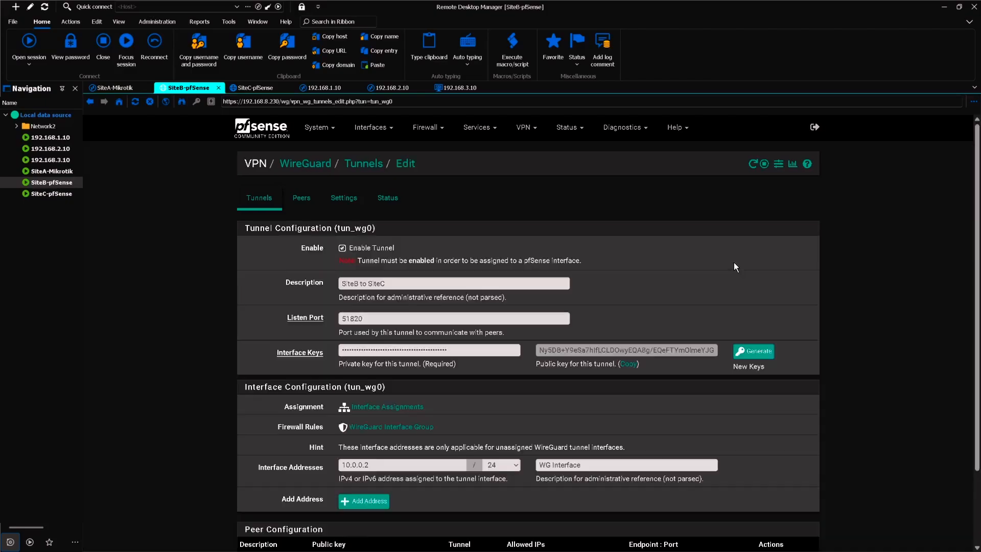
{"action": "left_click", "coordinate": [628, 364]}
{"action": "left_click", "coordinate": [264, 88]}
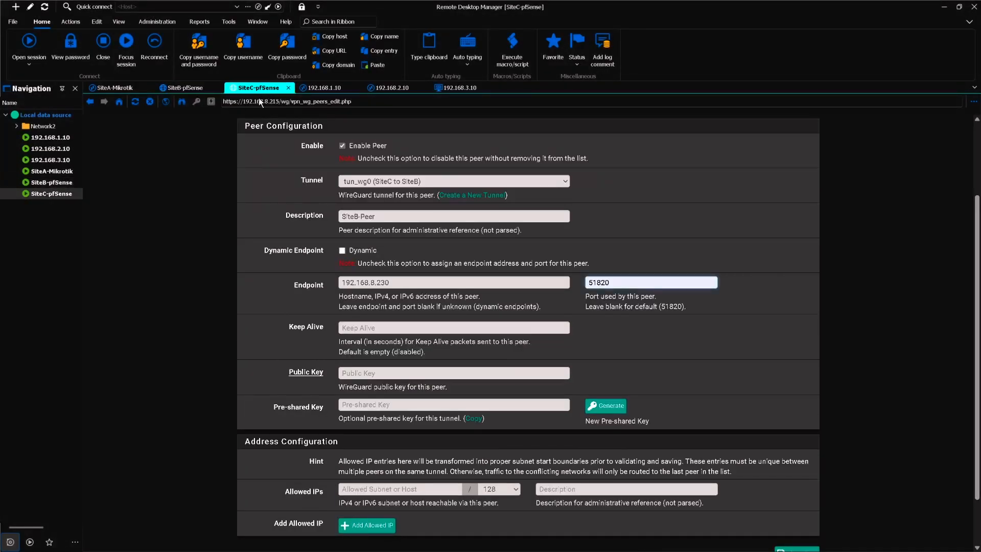
{"action": "left_click", "coordinate": [368, 373]}
{"action": "key", "text": "ctrl+v"}
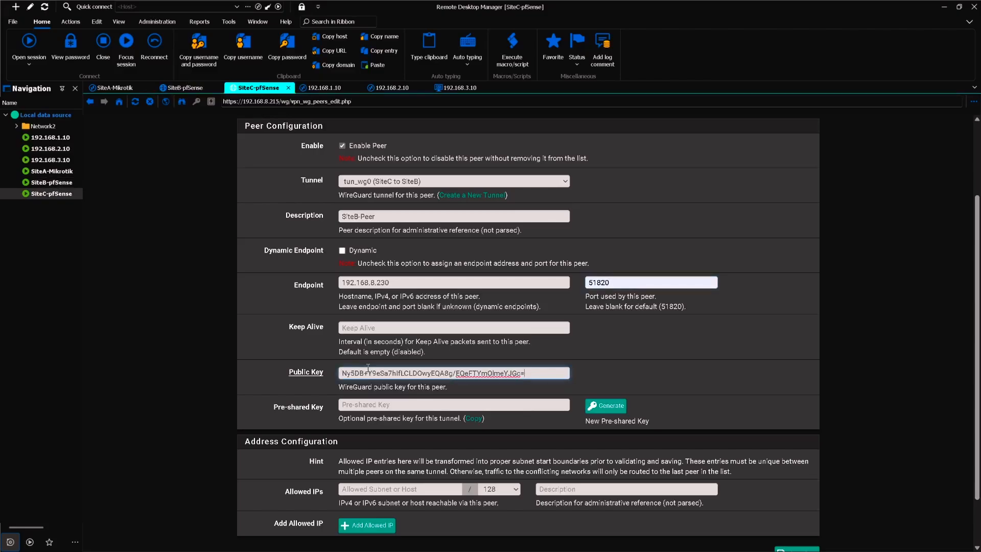
Check SiteB's LAN in the diagram and enter 192.168.2.0/24 as SiteB-Peer's allowed IP, described as "SiteB Network"
{"action": "scroll", "coordinate": [368, 368], "scroll_direction": "down", "scroll_amount": 2}
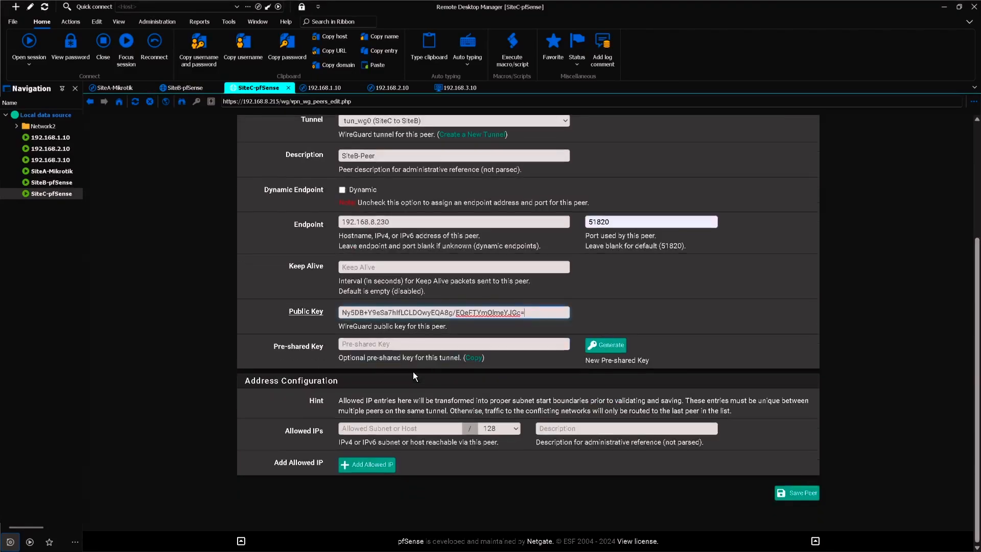
{"action": "left_click", "coordinate": [296, 436]}
{"action": "left_click", "coordinate": [348, 430]}
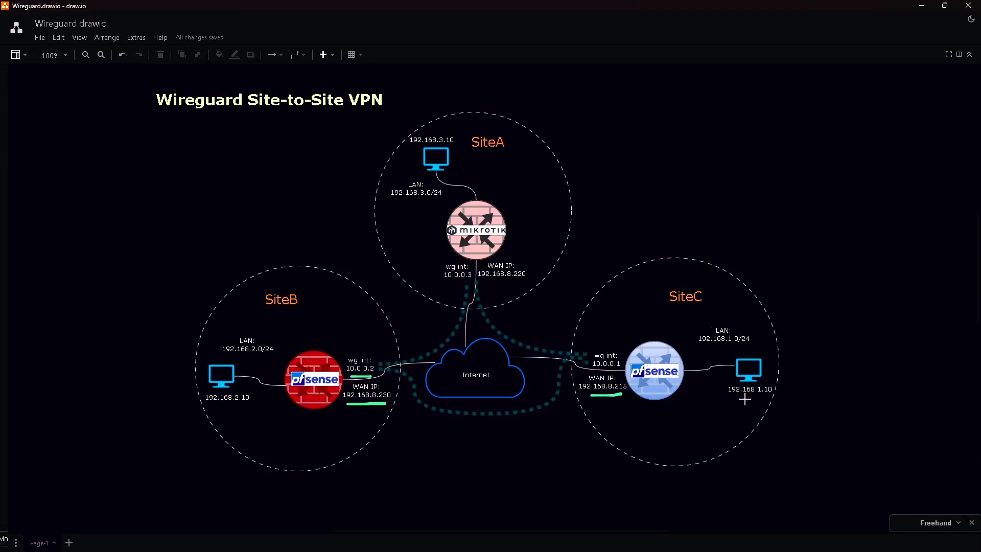
{"action": "left_click", "coordinate": [746, 399]}
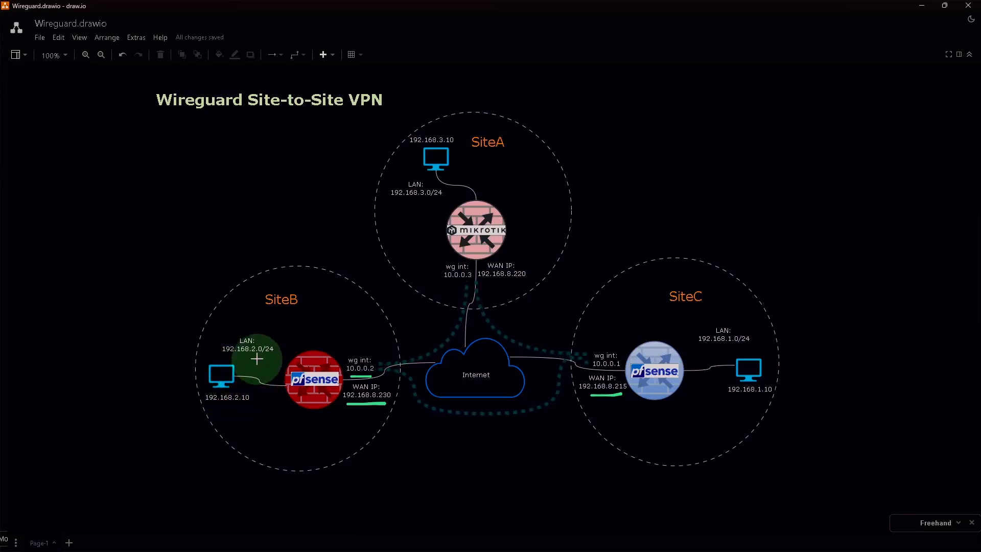
{"action": "key", "text": "alt+Tab"}
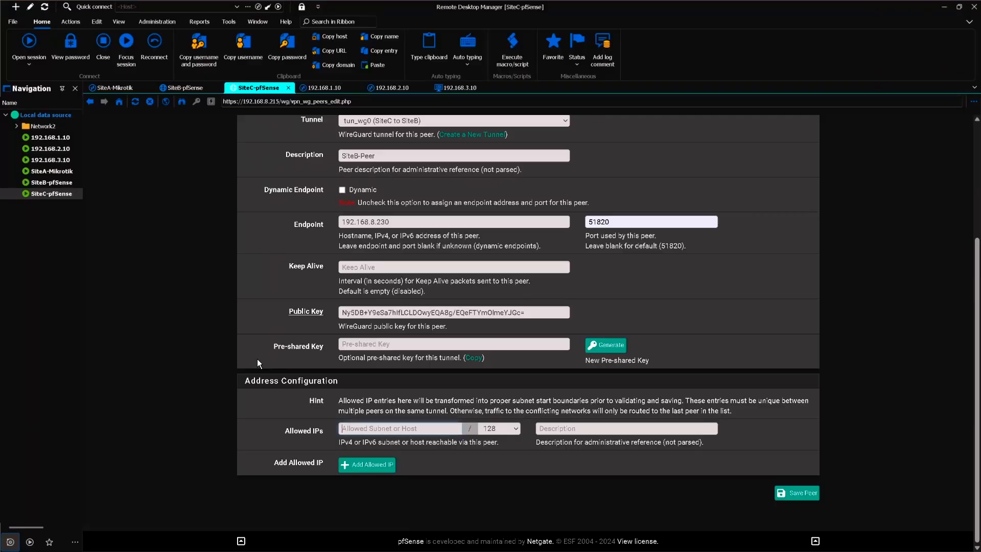
{"action": "type", "text": "192.168.2.0"}
{"action": "left_click", "coordinate": [495, 428]}
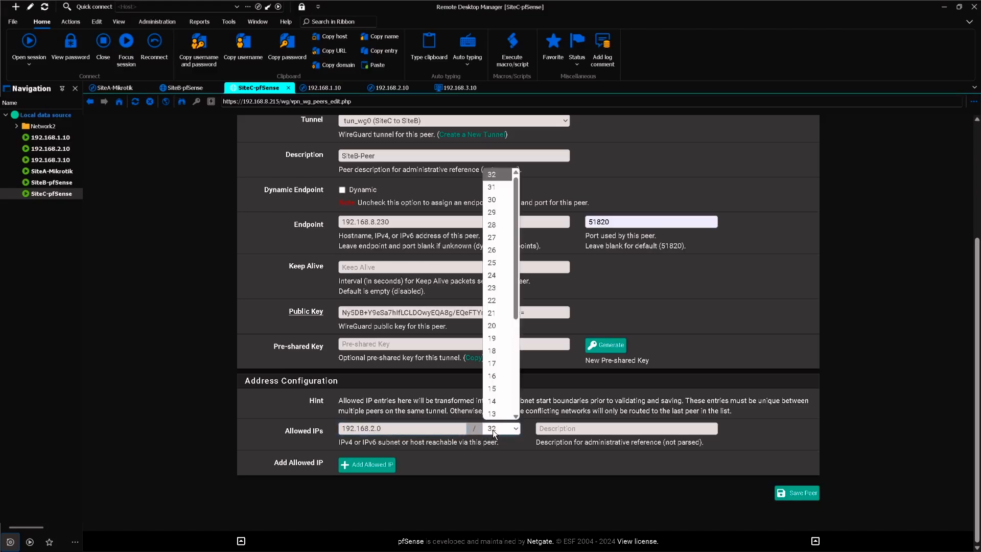
{"action": "left_click", "coordinate": [491, 276]}
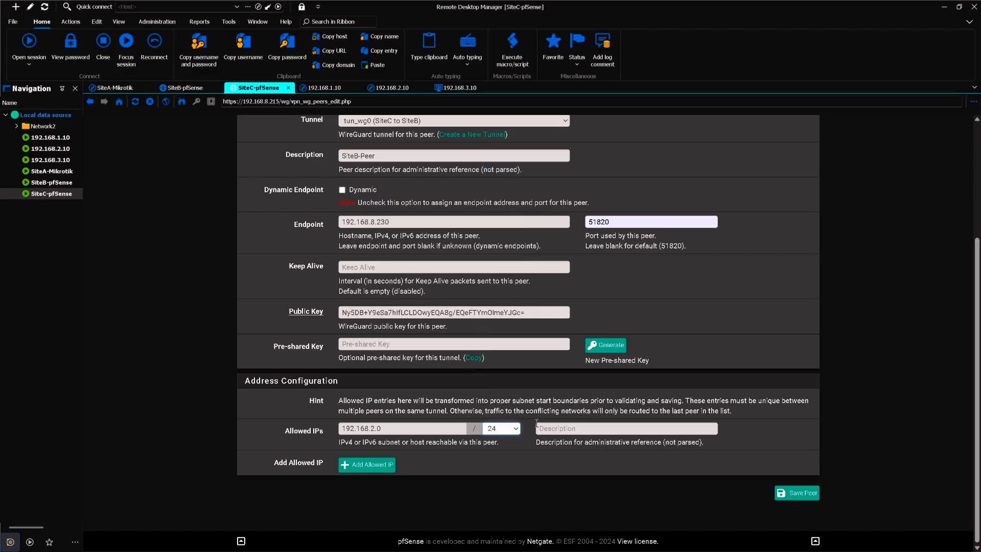
{"action": "left_click", "coordinate": [563, 429]}
{"action": "type", "text": "SiteB"}
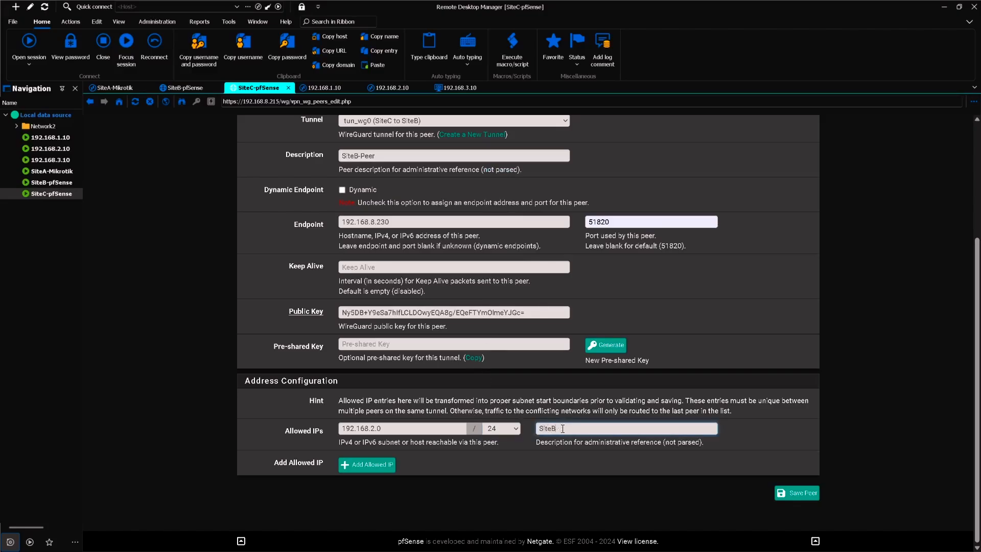
{"action": "type", "text": " Network"}
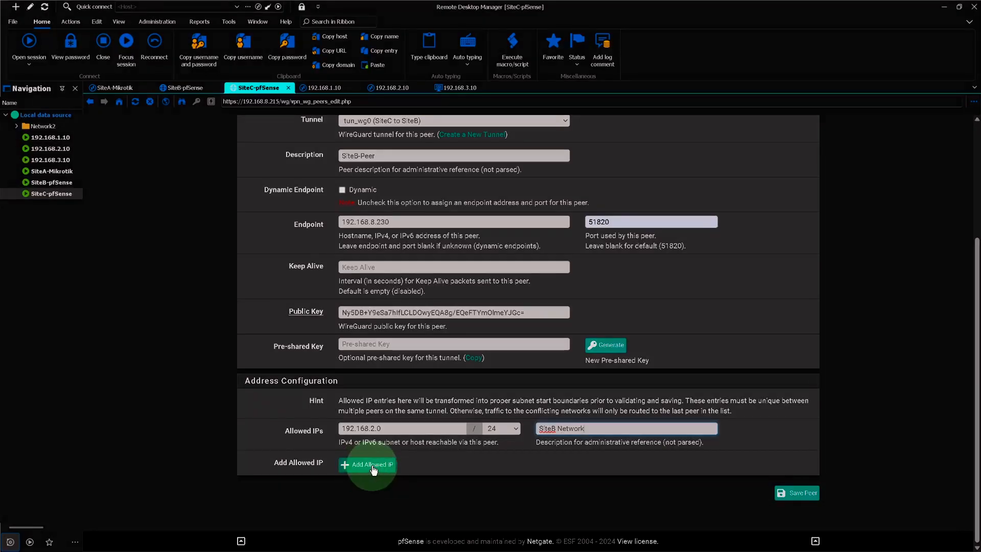
Add a second allowed IP of 10.0.0.0/24 described as "WG Network" to SiteB-Peer, then save the peer and apply the changes
{"action": "left_click", "coordinate": [373, 466]}
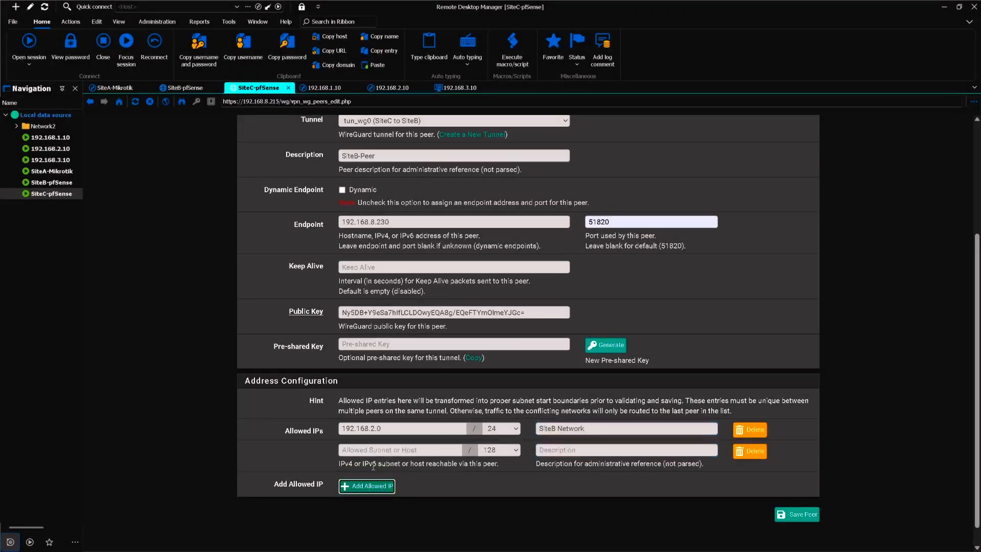
{"action": "left_click", "coordinate": [391, 449]}
{"action": "type", "text": "10.0.0.0"}
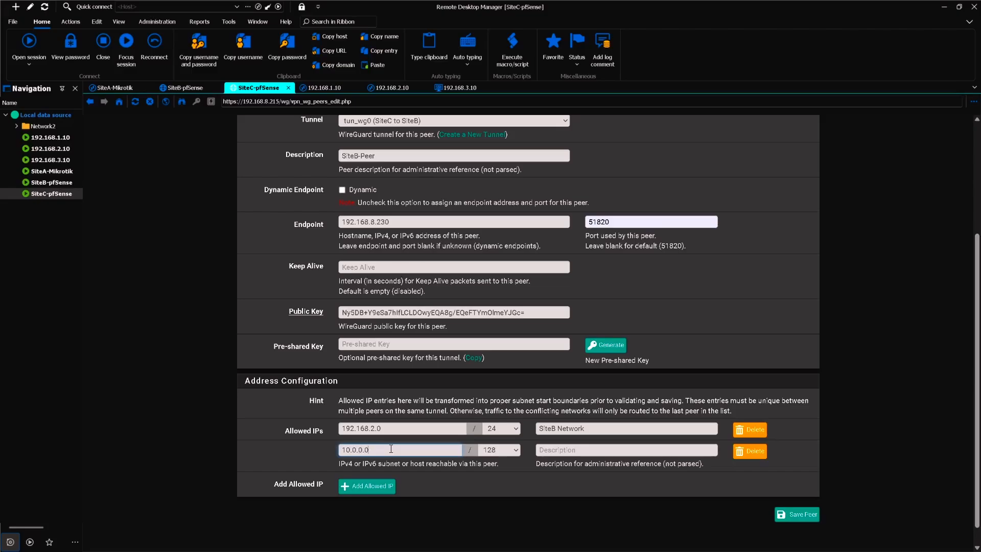
{"action": "left_click", "coordinate": [501, 453]}
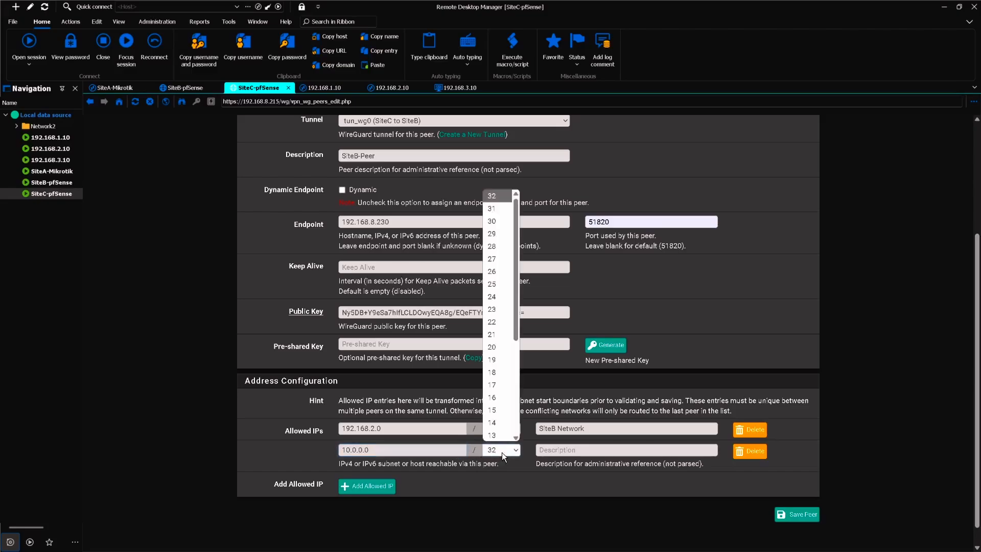
{"action": "left_click", "coordinate": [492, 299]}
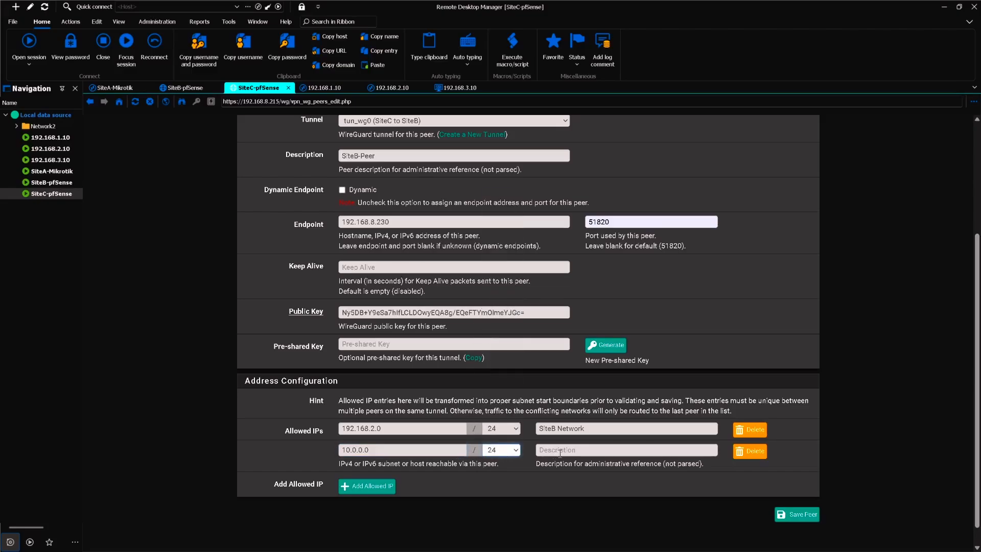
{"action": "left_click", "coordinate": [587, 450]}
{"action": "type", "text": "WG Network"}
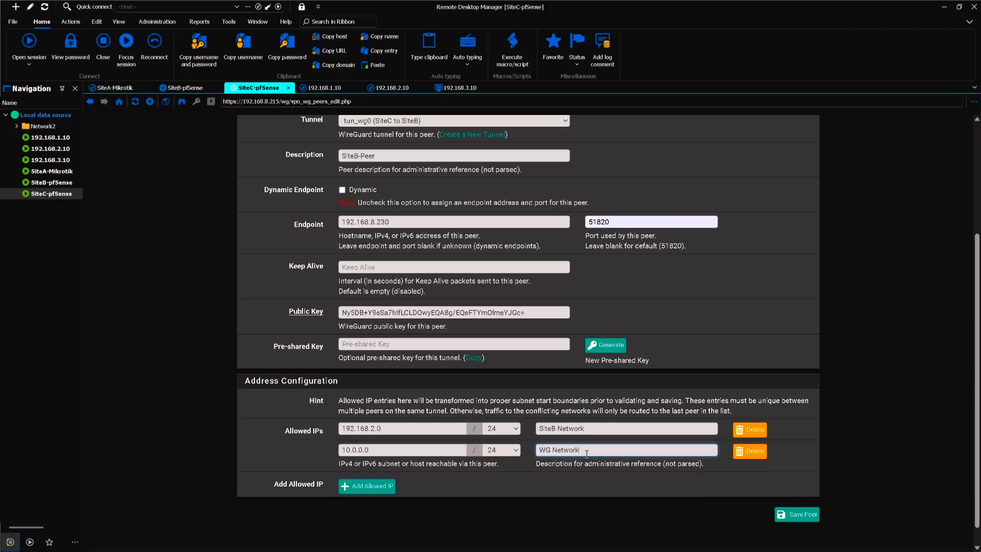
{"action": "left_click", "coordinate": [796, 514]}
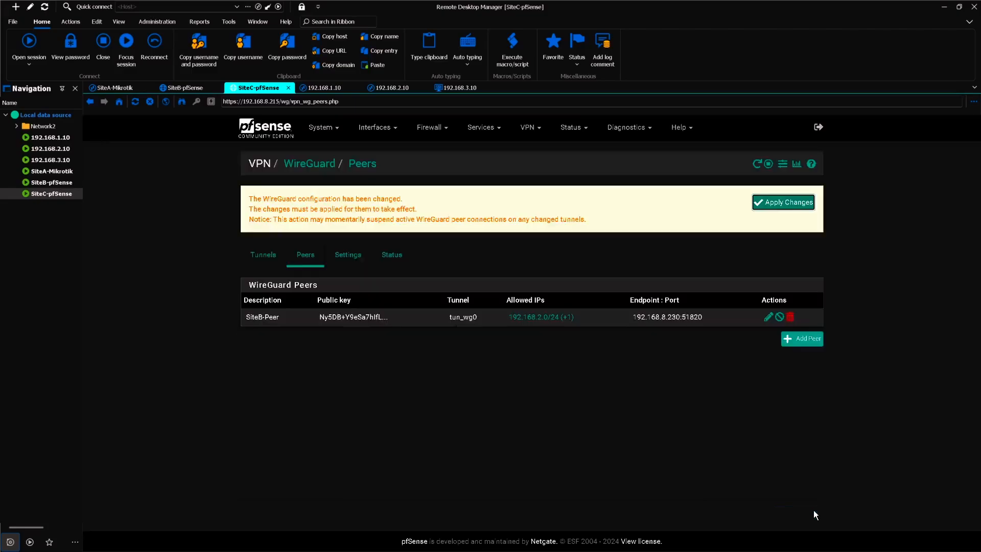
{"action": "left_click", "coordinate": [778, 205]}
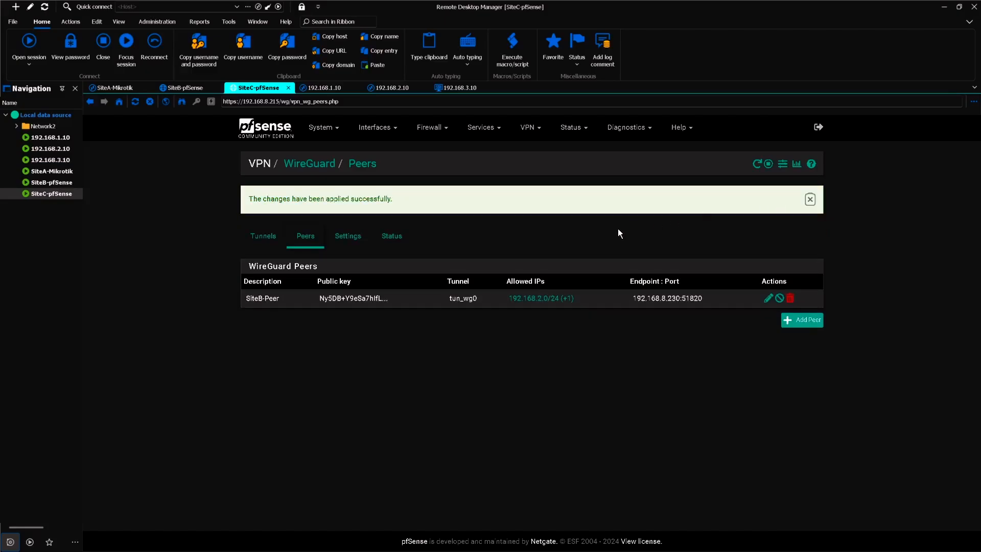
Check the WireGuard status on SiteC-pfSense, expanding tun_wg0 to inspect SiteB-Peer's connection state and latest handshake
{"action": "left_click", "coordinate": [395, 241]}
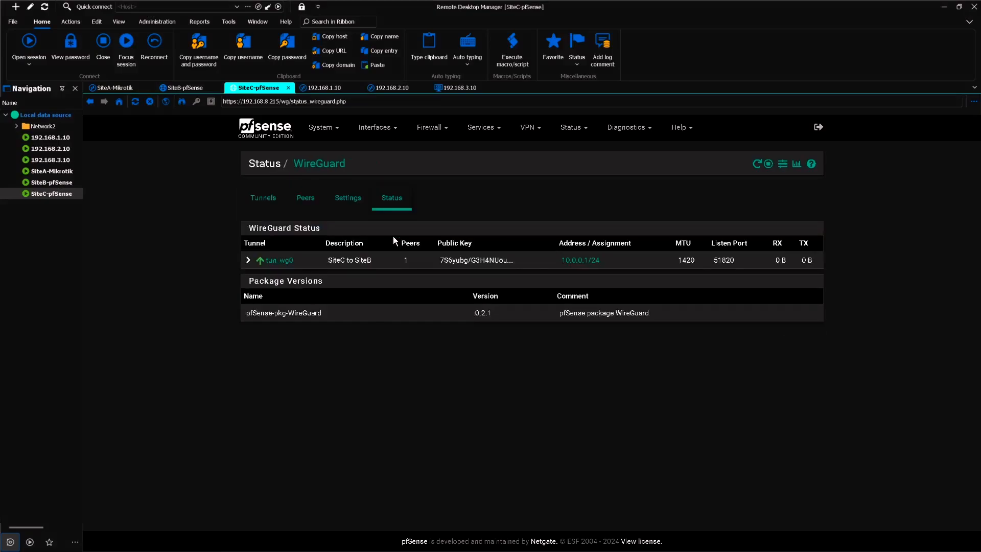
{"action": "left_click", "coordinate": [248, 261]}
{"action": "left_click", "coordinate": [323, 297]}
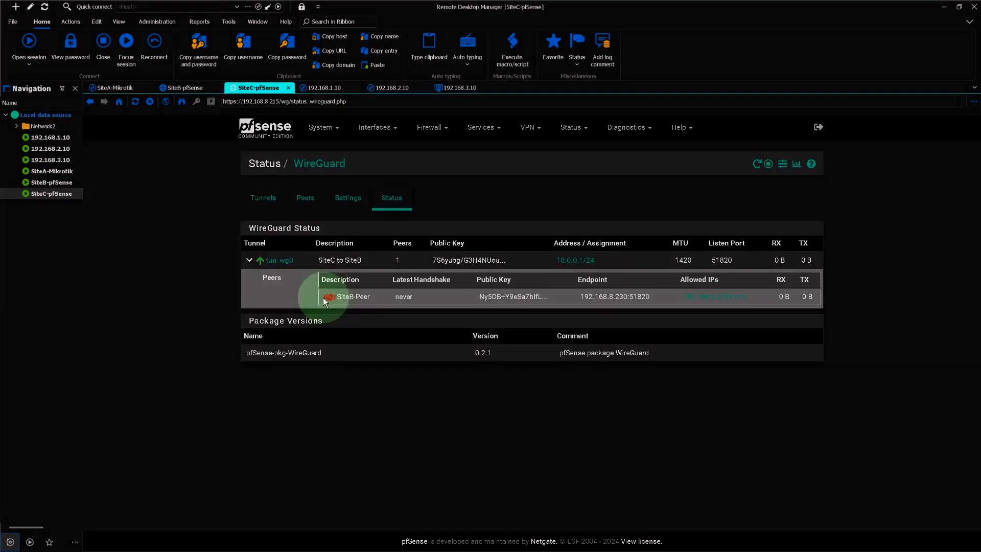
{"action": "left_click", "coordinate": [395, 305]}
{"action": "left_click", "coordinate": [403, 305]}
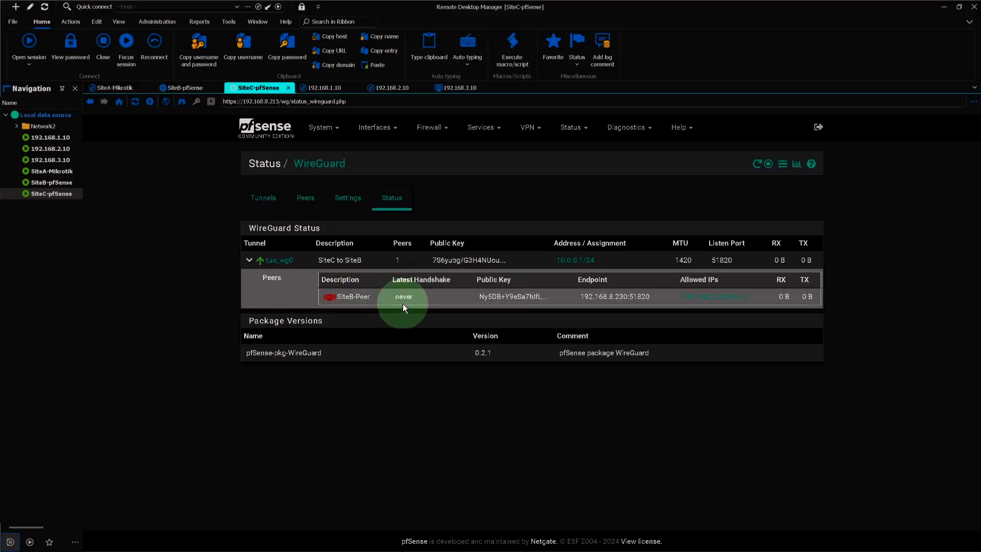
Switch to SiteB-pfSense and expand tun_wg0 in its WireGuard status to inspect SiteC-Peer
{"action": "left_click", "coordinate": [179, 87]}
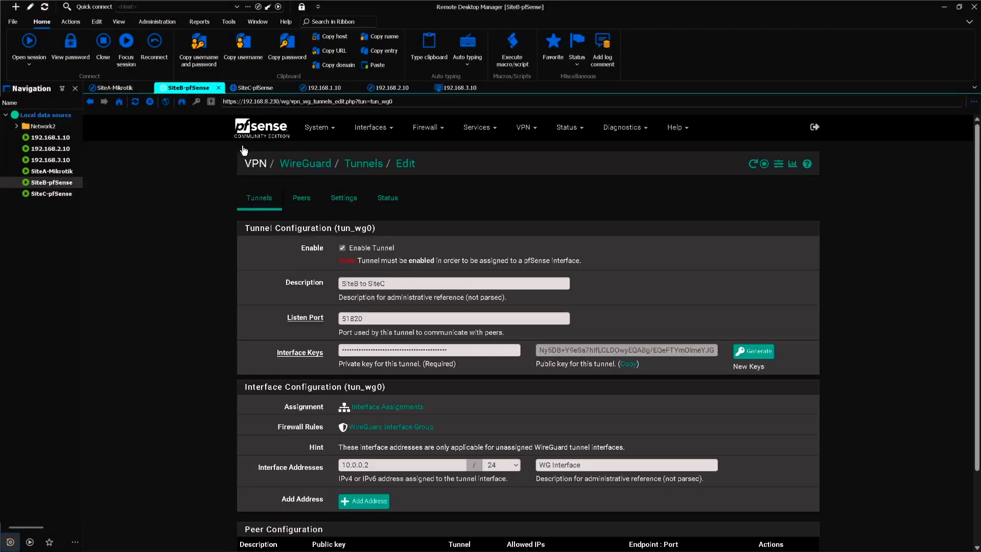
{"action": "left_click", "coordinate": [390, 200]}
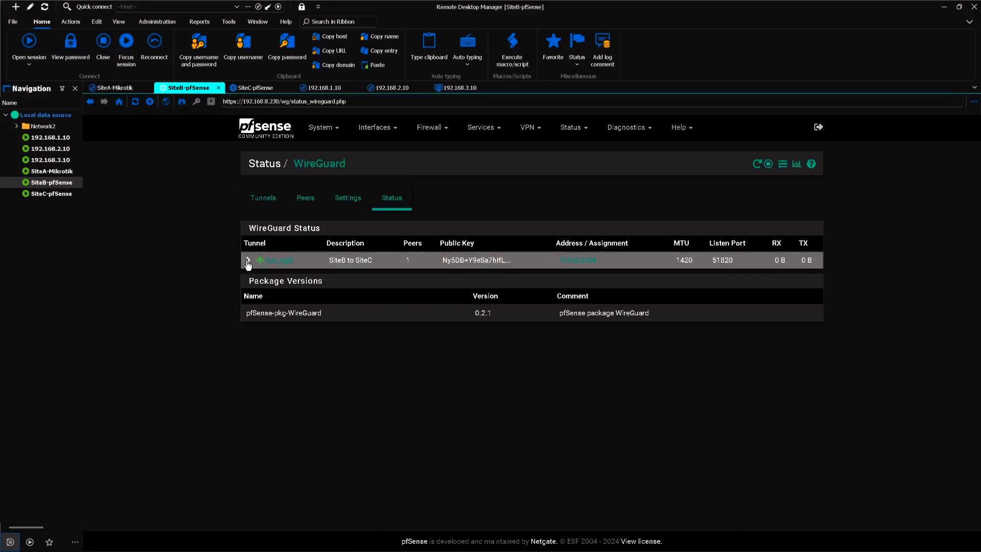
{"action": "left_click", "coordinate": [248, 262]}
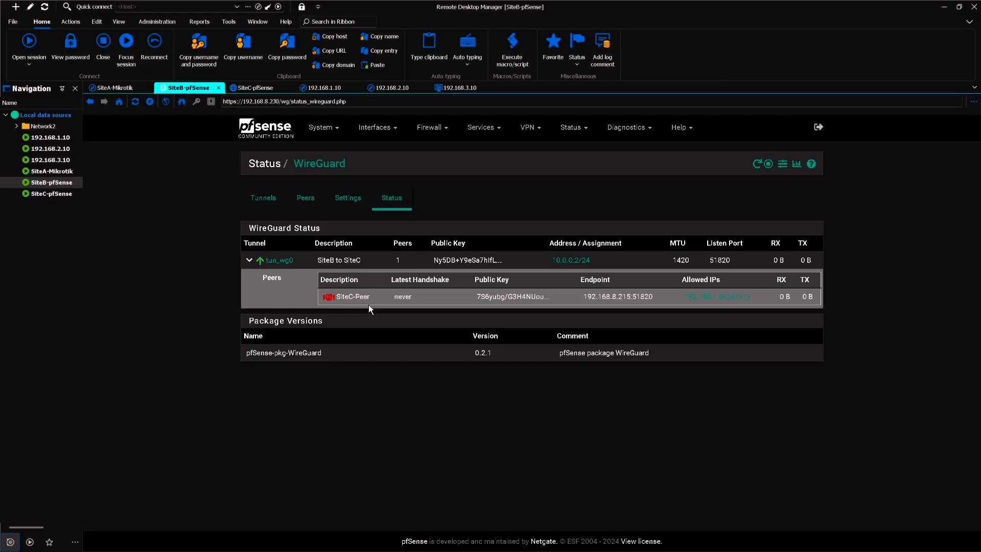
Assign the available network port tun_wg0 as a new interface on SiteB-pfSense
{"action": "left_click", "coordinate": [379, 130]}
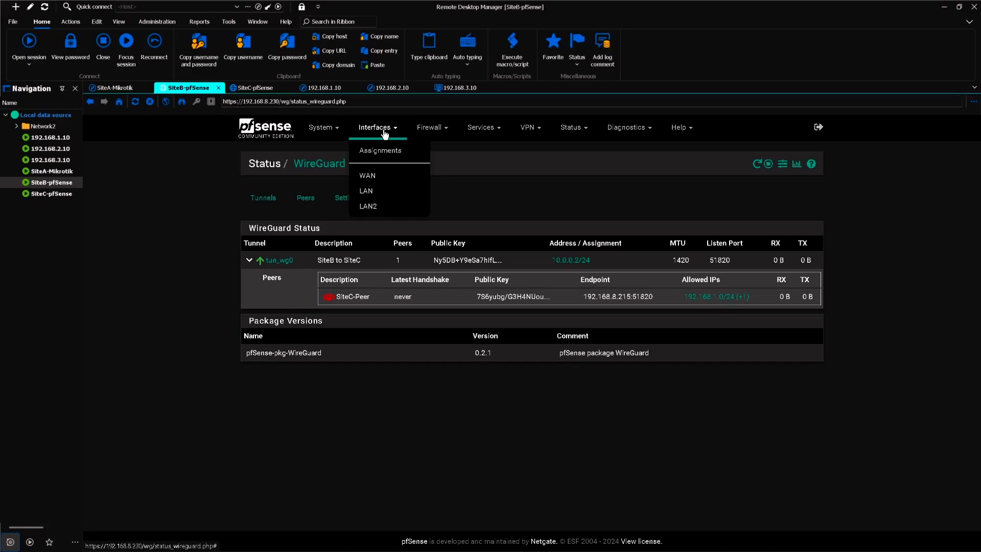
{"action": "left_click", "coordinate": [381, 151]}
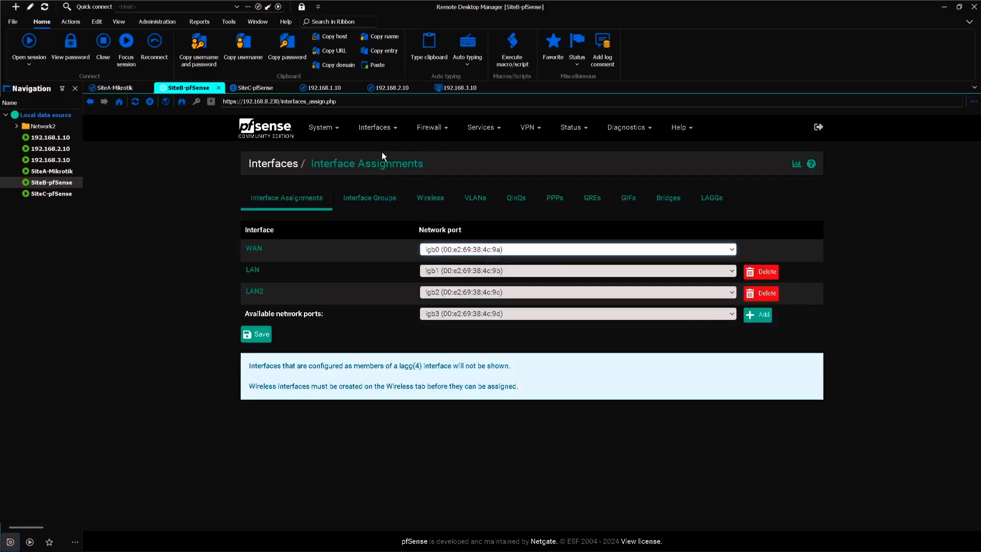
{"action": "left_click", "coordinate": [659, 315]}
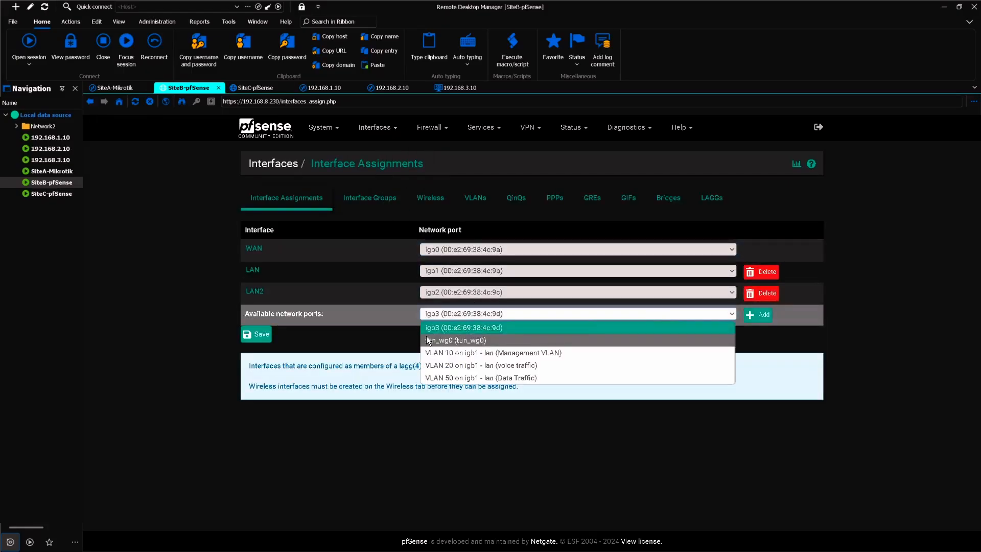
{"action": "left_click", "coordinate": [430, 343]}
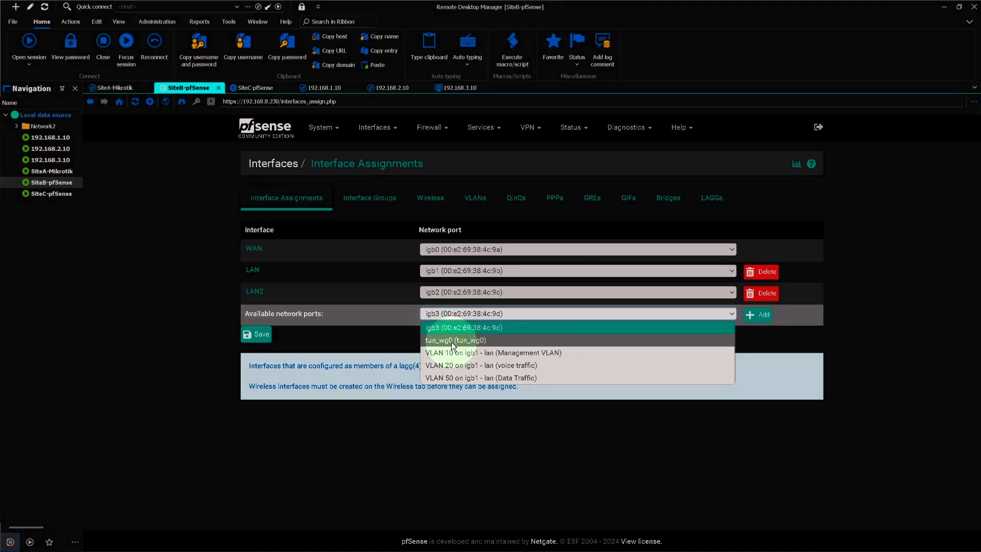
{"action": "left_click", "coordinate": [466, 342]}
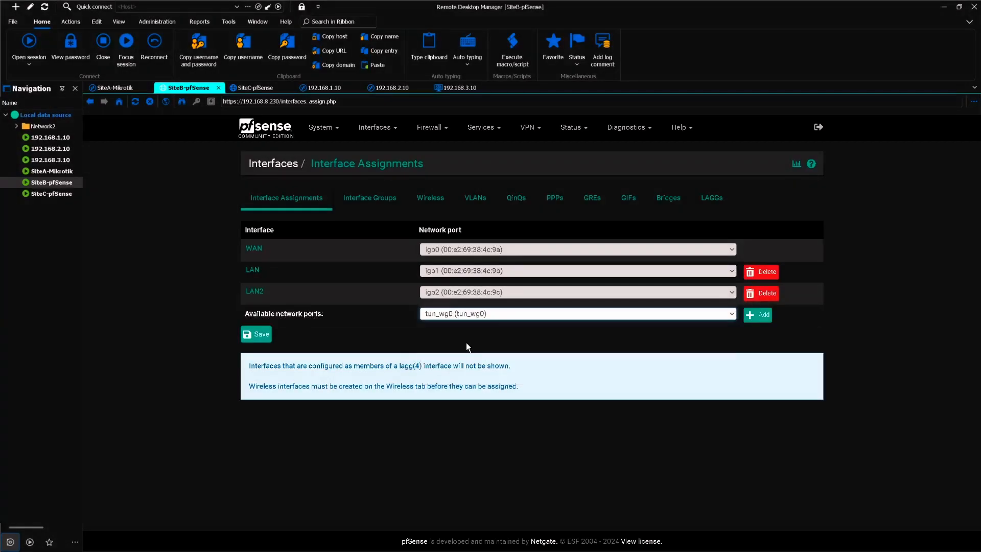
{"action": "left_click", "coordinate": [761, 314]}
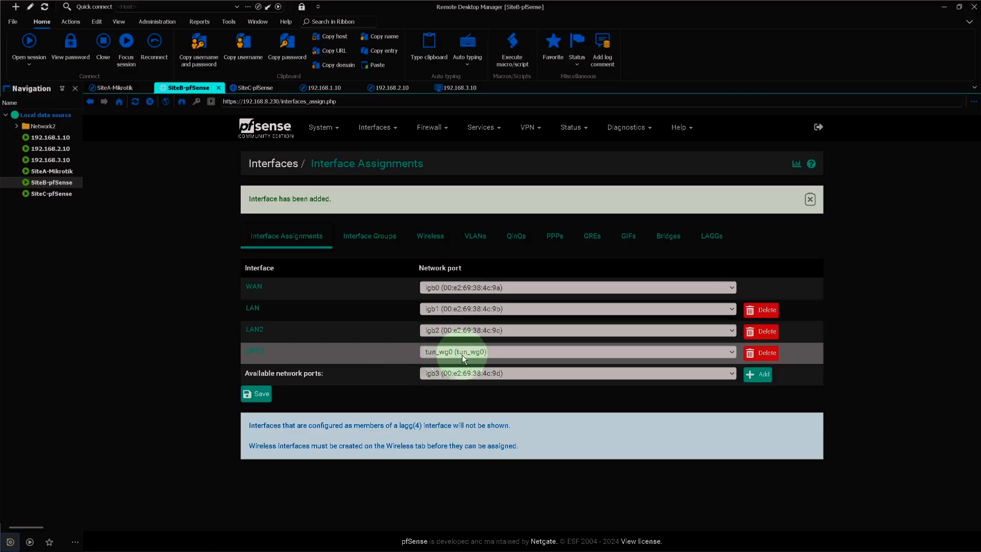
Open the new tun_wg0 interface's settings, describe it as "WG Int" and enable the interface
{"action": "left_click", "coordinate": [255, 352]}
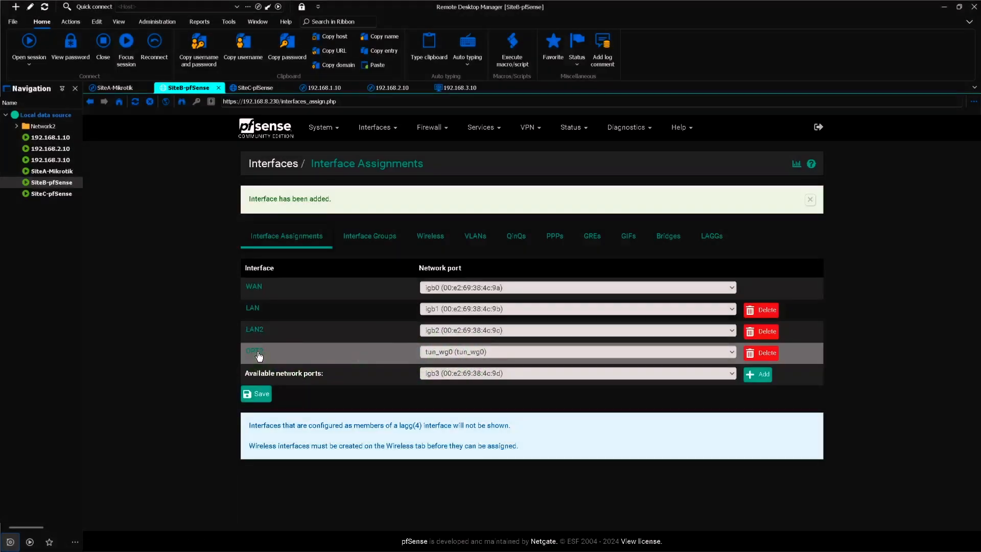
{"action": "double_click", "coordinate": [374, 235]}
{"action": "type", "text": "WG"}
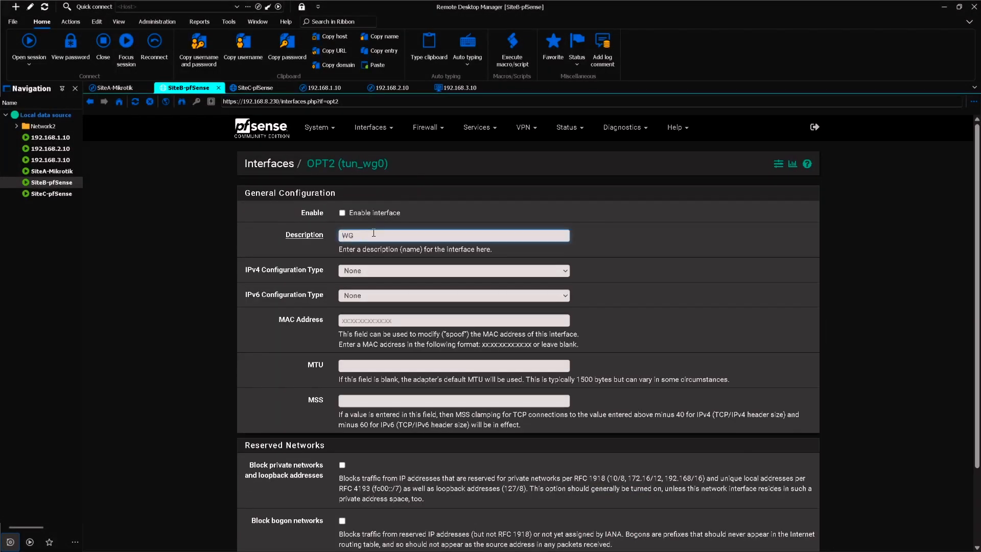
{"action": "type", "text": " Int"}
{"action": "left_click", "coordinate": [368, 219]}
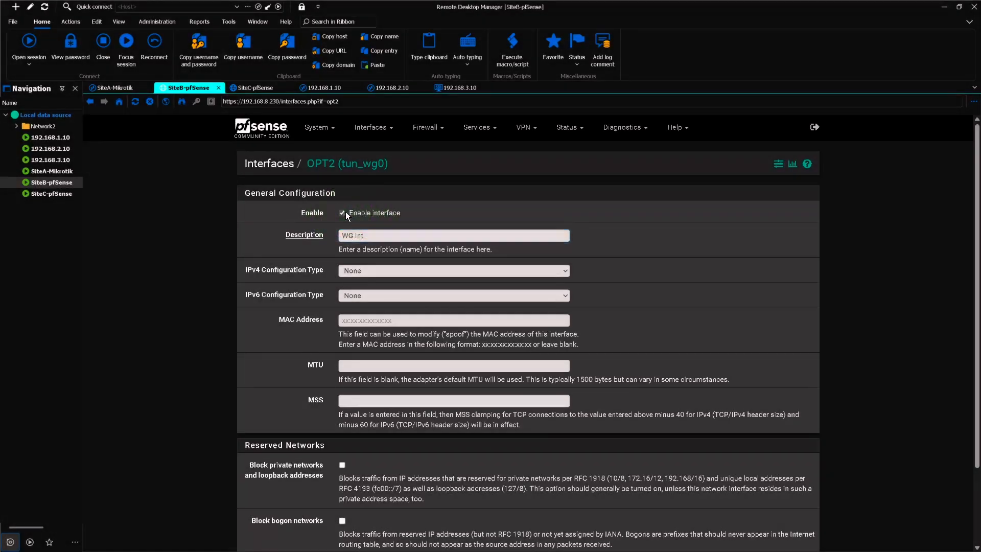
Set the WG Int interface's IPv4 configuration type to Static IPv4 and enter 10.0.0.2 as its IPv4 address
{"action": "left_click", "coordinate": [246, 276]}
{"action": "left_click", "coordinate": [356, 271]}
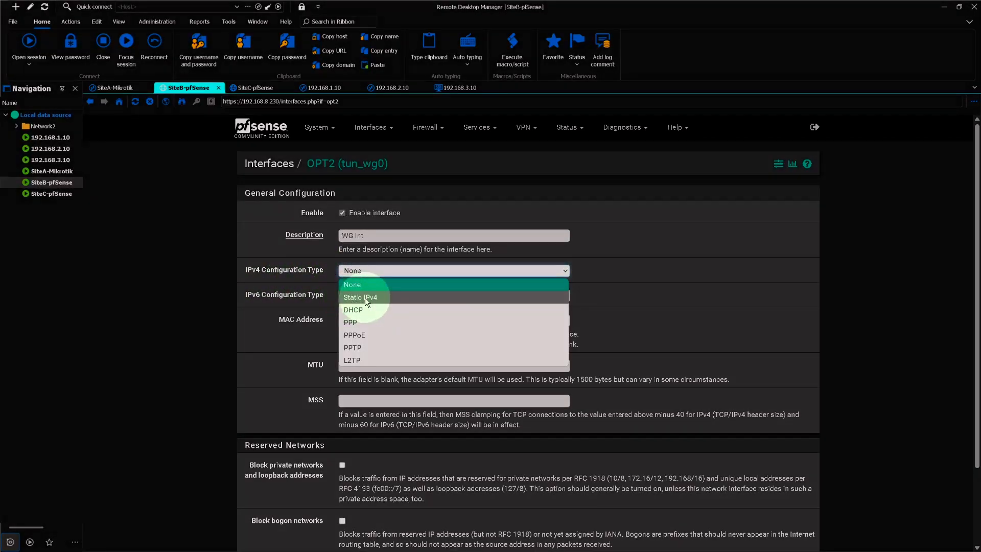
{"action": "left_click", "coordinate": [365, 297]}
{"action": "scroll", "coordinate": [360, 362], "scroll_direction": "down", "scroll_amount": 1}
{"action": "scroll", "coordinate": [360, 362], "scroll_direction": "down", "scroll_amount": 1}
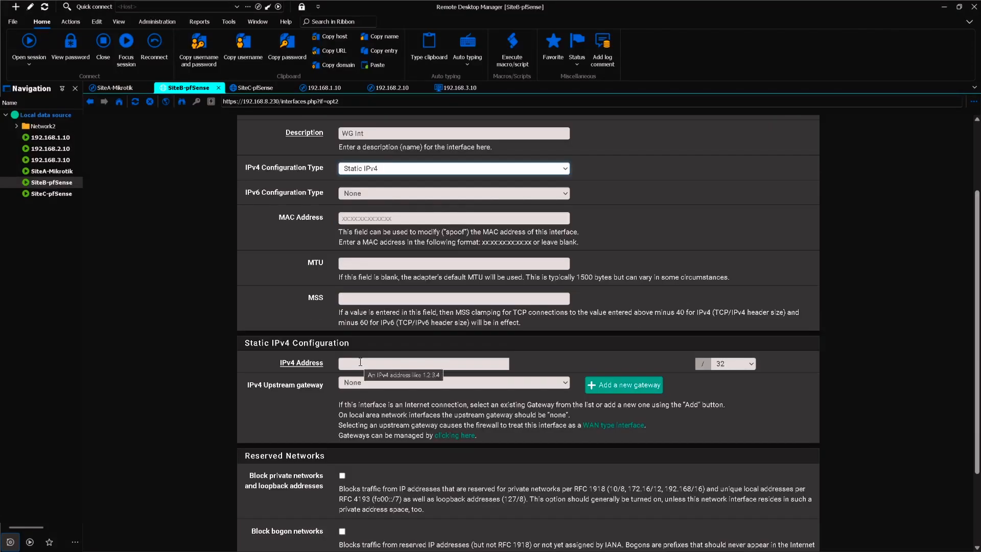
{"action": "left_click", "coordinate": [257, 352]}
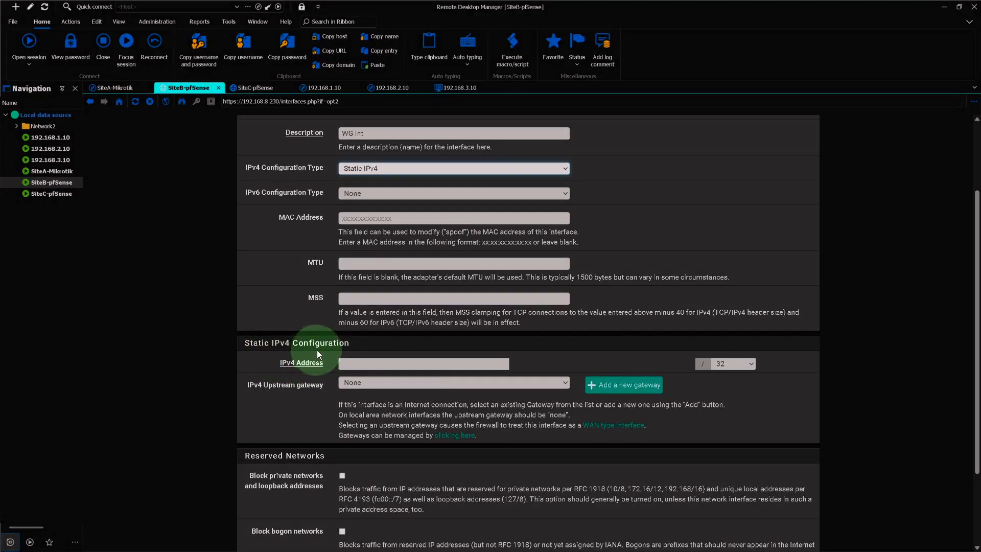
{"action": "left_click", "coordinate": [345, 365]}
{"action": "type", "text": "1"}
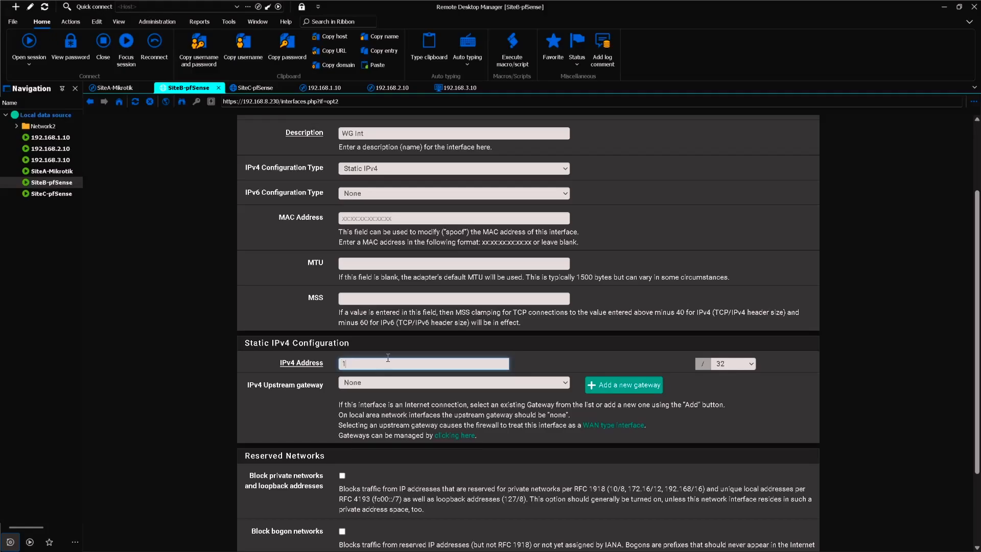
{"action": "type", "text": "0.0.0.2"}
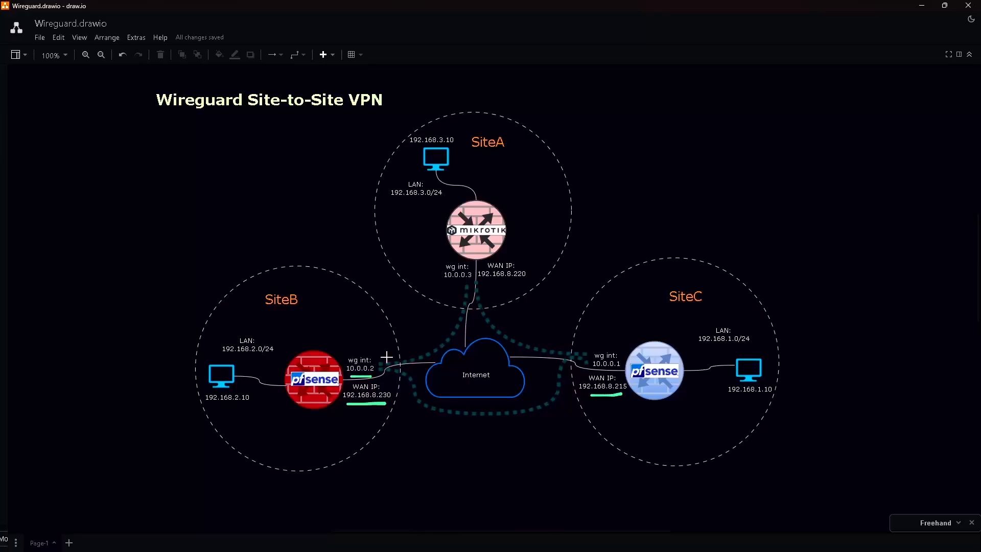
Switch back to SiteB-pfSense and set the subnet prefix of the WG Int interface's static IPv4 address to /24
{"action": "key", "text": "ctrl"}
{"action": "key", "text": "ctrl"}
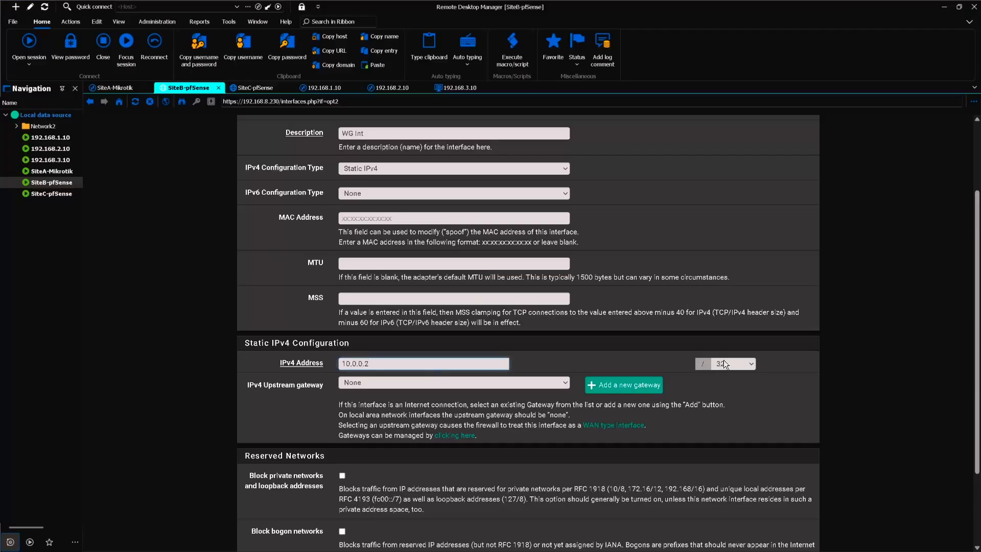
{"action": "left_click", "coordinate": [734, 363]}
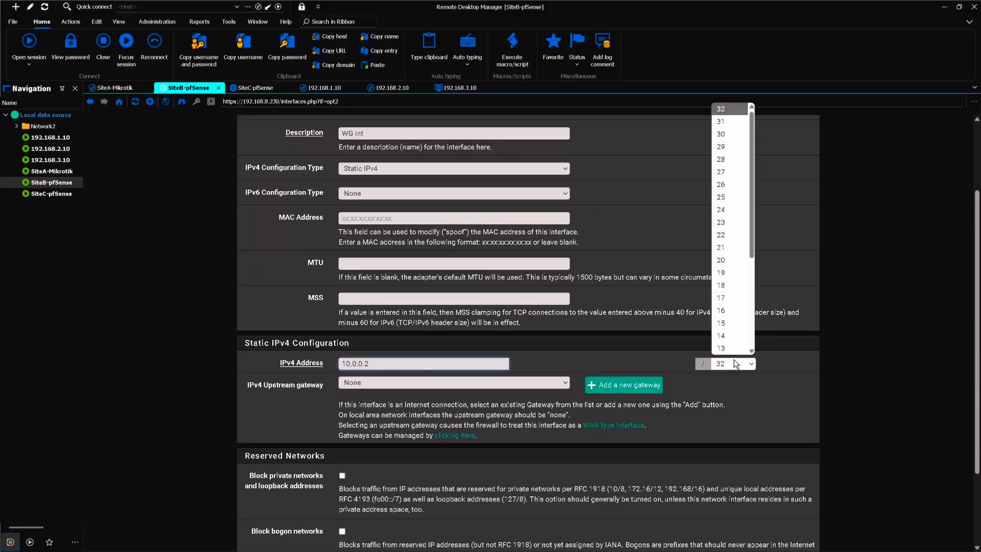
{"action": "left_click", "coordinate": [721, 212]}
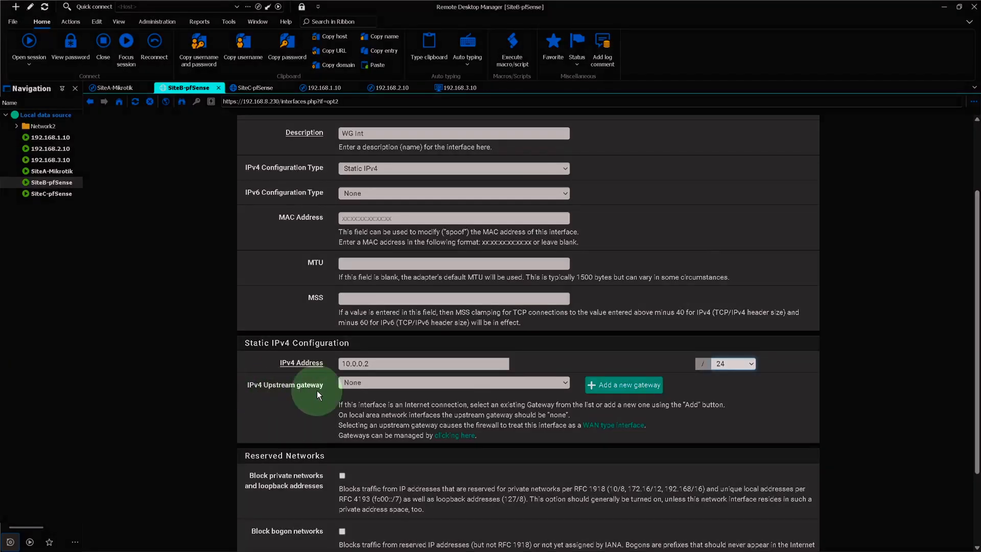
{"action": "left_click", "coordinate": [408, 394]}
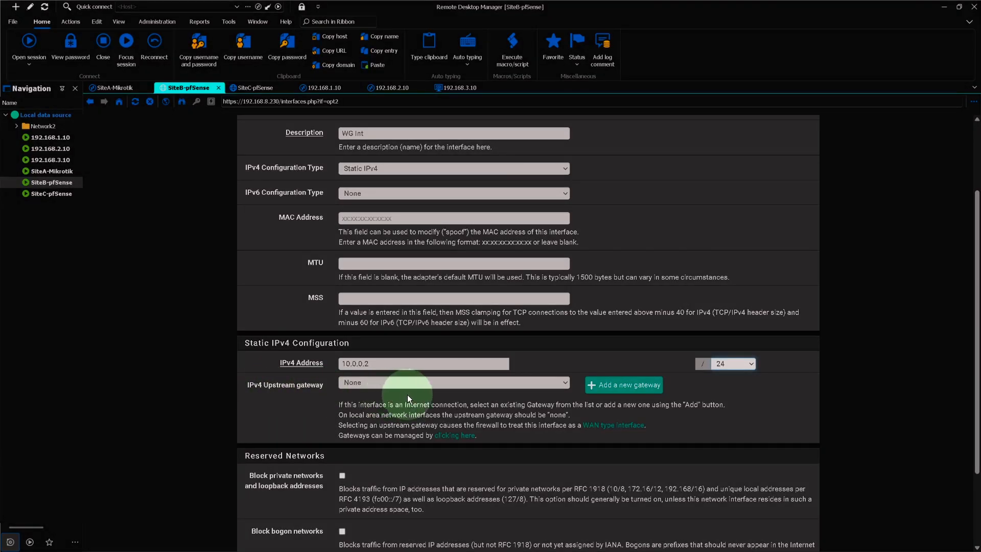
Save the WG Int interface configuration on SiteB-pfSense, apply the changes and check the interface list
{"action": "scroll", "coordinate": [407, 395], "scroll_direction": "down", "scroll_amount": 3}
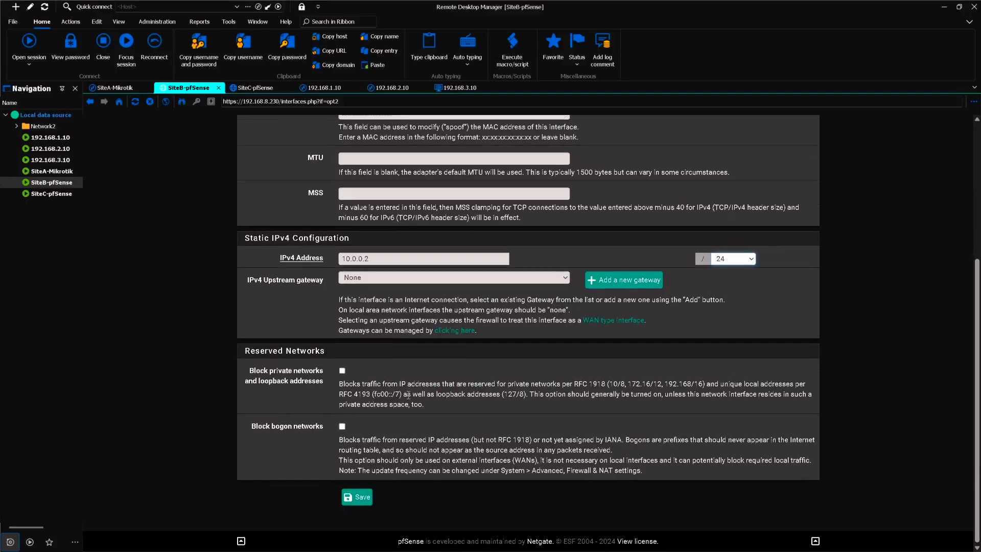
{"action": "left_click", "coordinate": [357, 497]}
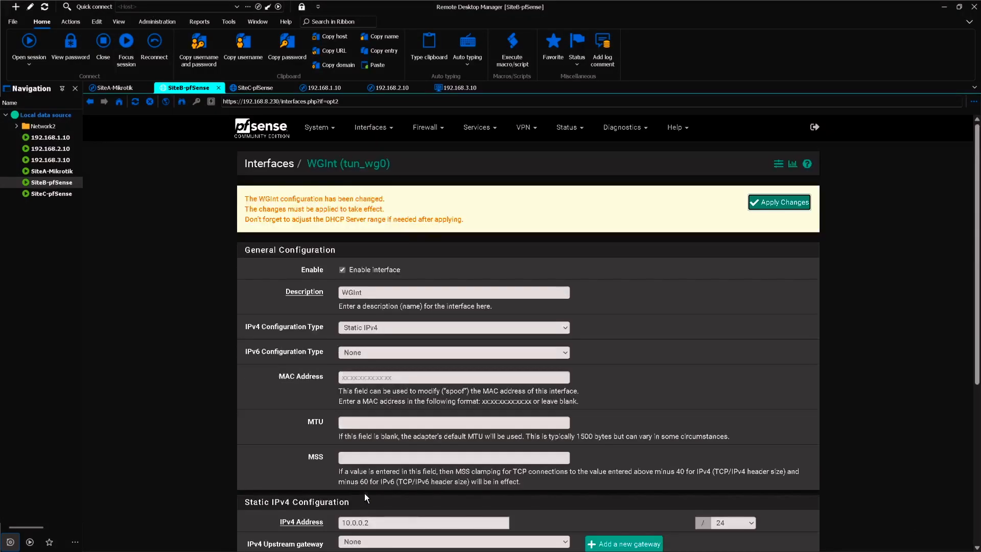
{"action": "left_click", "coordinate": [784, 204]}
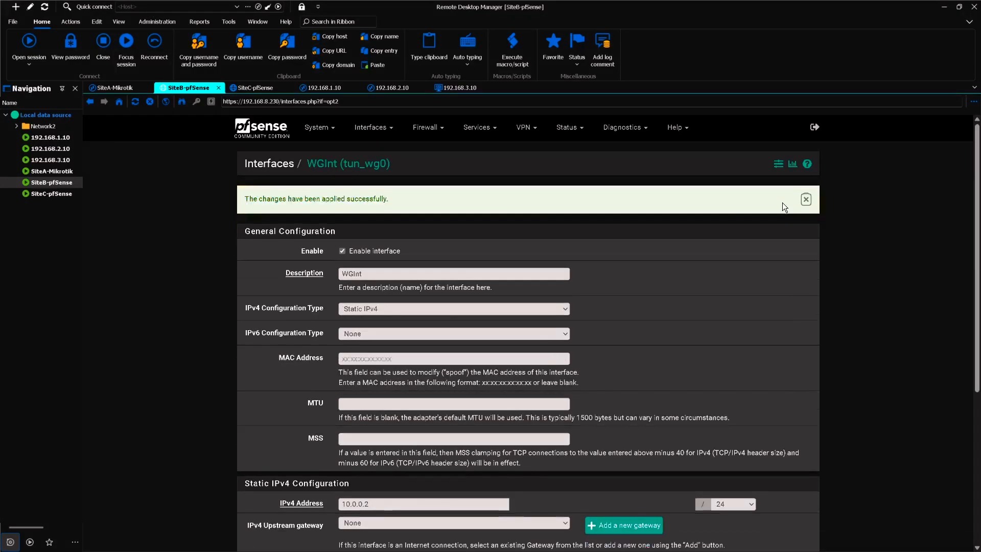
{"action": "left_click", "coordinate": [372, 129]}
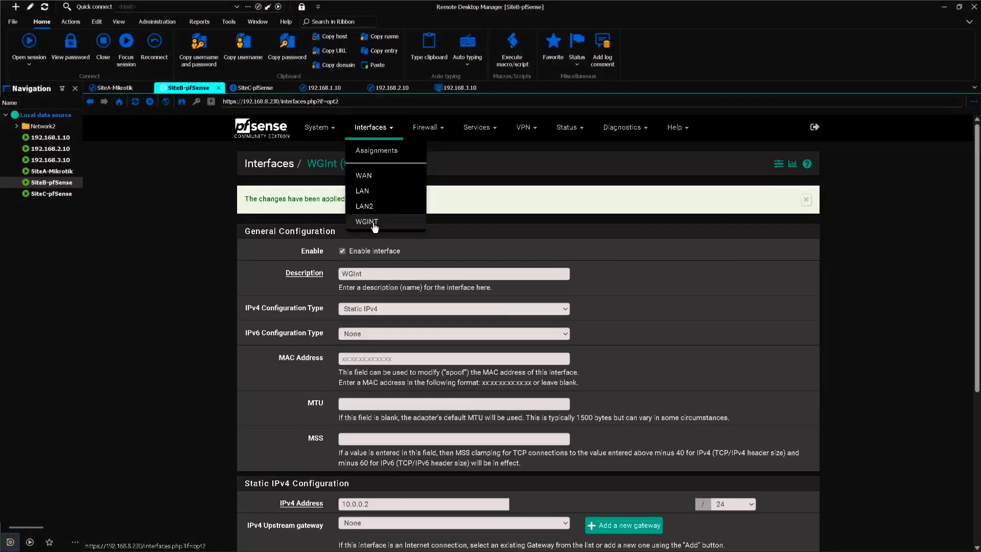
Switch to SiteC-pfSense and assign the available network port tun_wg0 as a new interface
{"action": "left_click", "coordinate": [250, 87]}
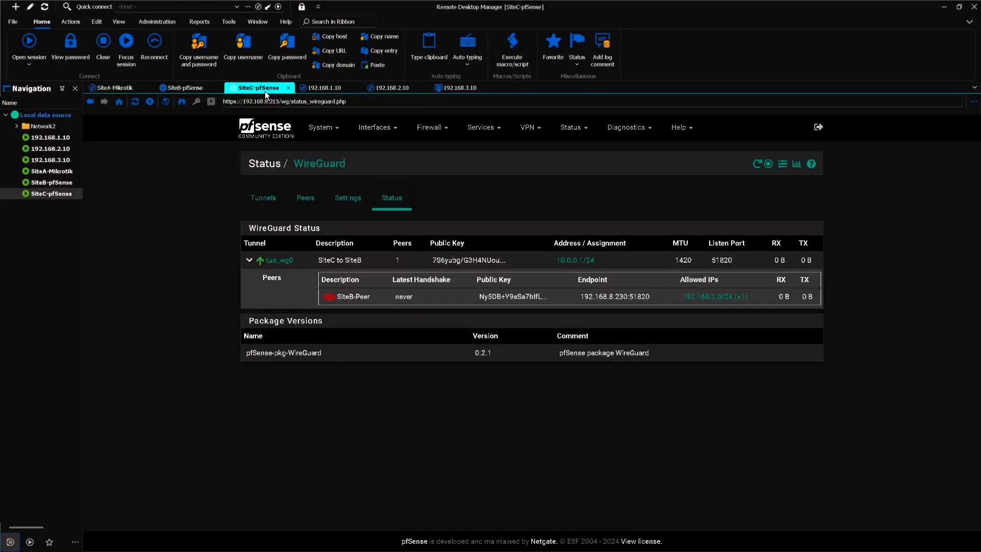
{"action": "left_click", "coordinate": [361, 131]}
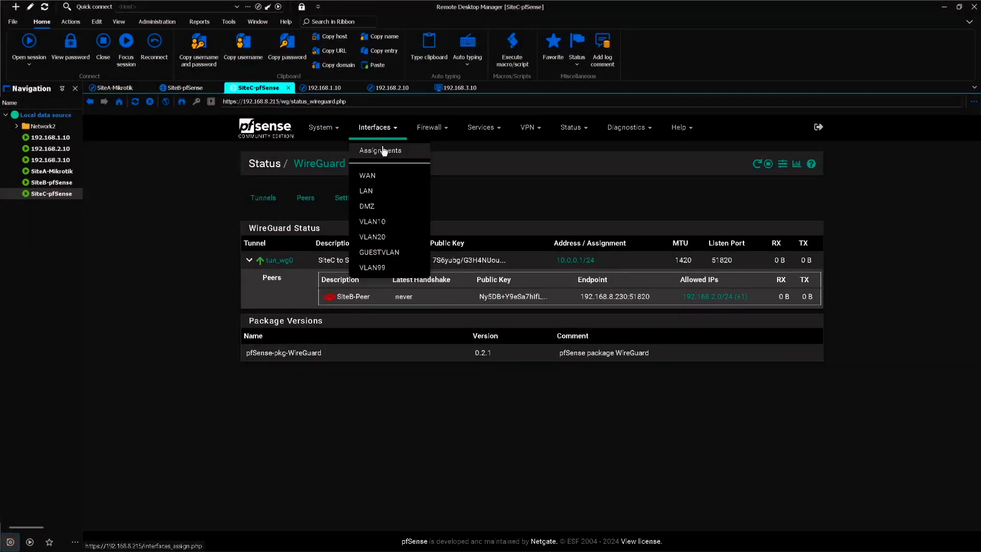
{"action": "left_click", "coordinate": [388, 157]}
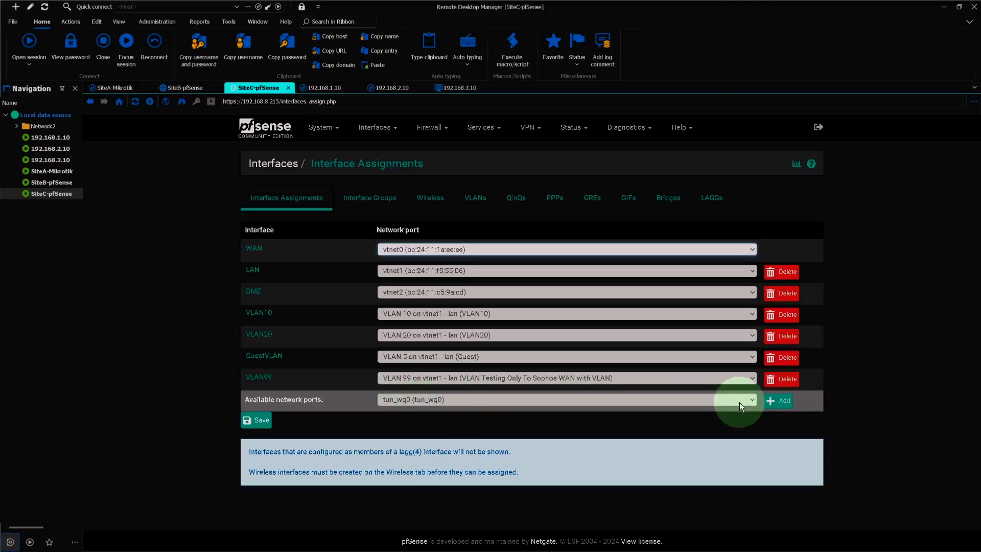
{"action": "left_click", "coordinate": [779, 400]}
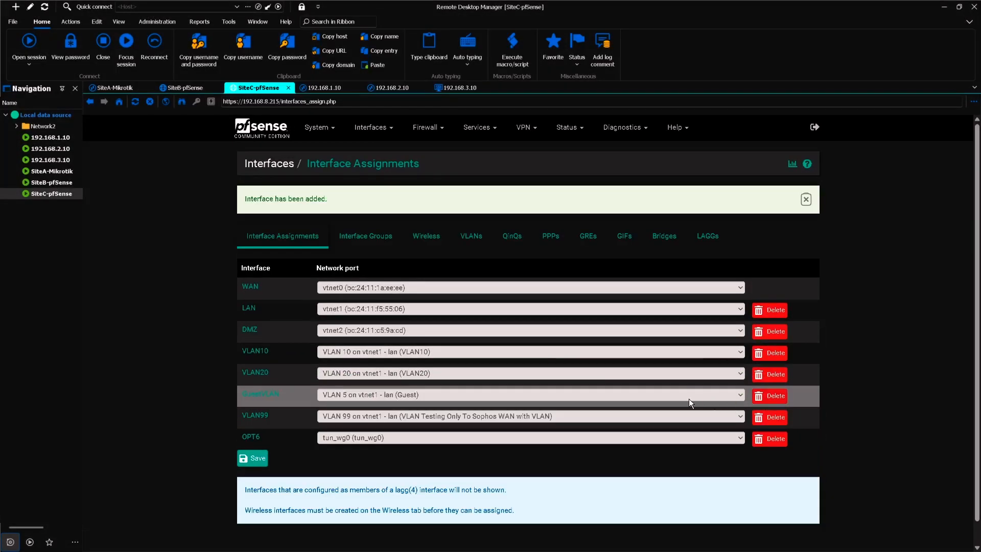
Open the new tun_wg0 interface's settings on SiteC-pfSense, enable the interface and describe it as "WGINT"
{"action": "scroll", "coordinate": [689, 399], "scroll_direction": "down", "scroll_amount": 1}
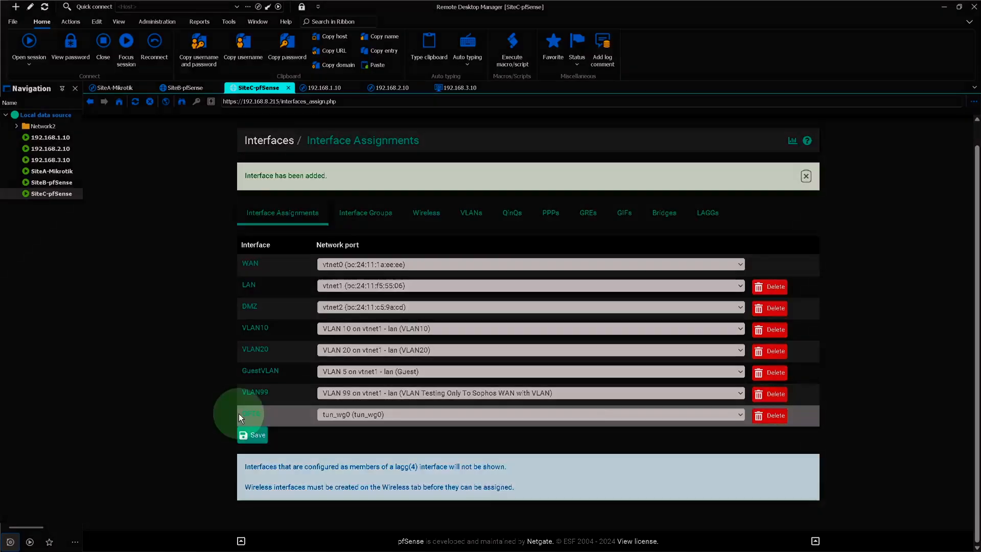
{"action": "left_click", "coordinate": [254, 414]}
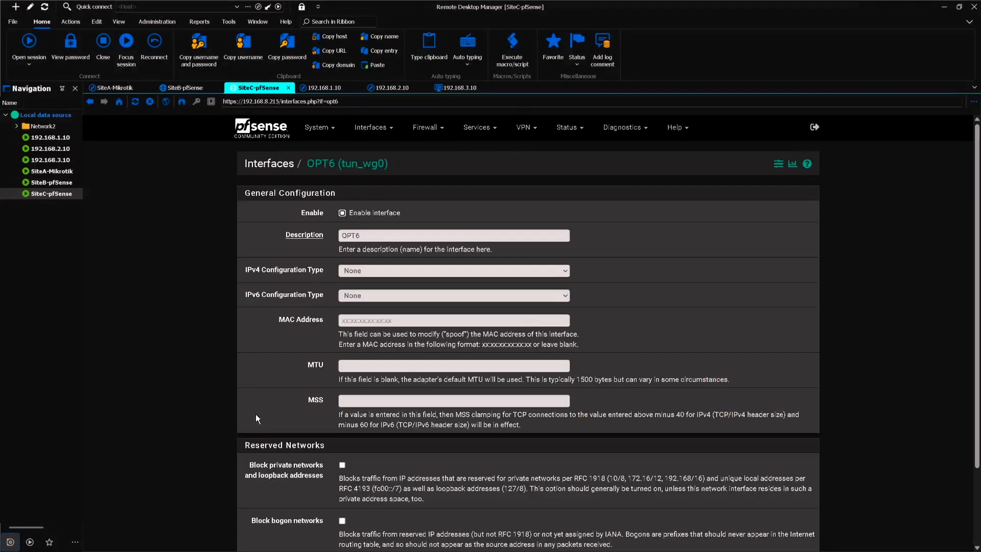
{"action": "left_click", "coordinate": [343, 213]}
{"action": "double_click", "coordinate": [372, 235]}
{"action": "type", "text": "WG Int"}
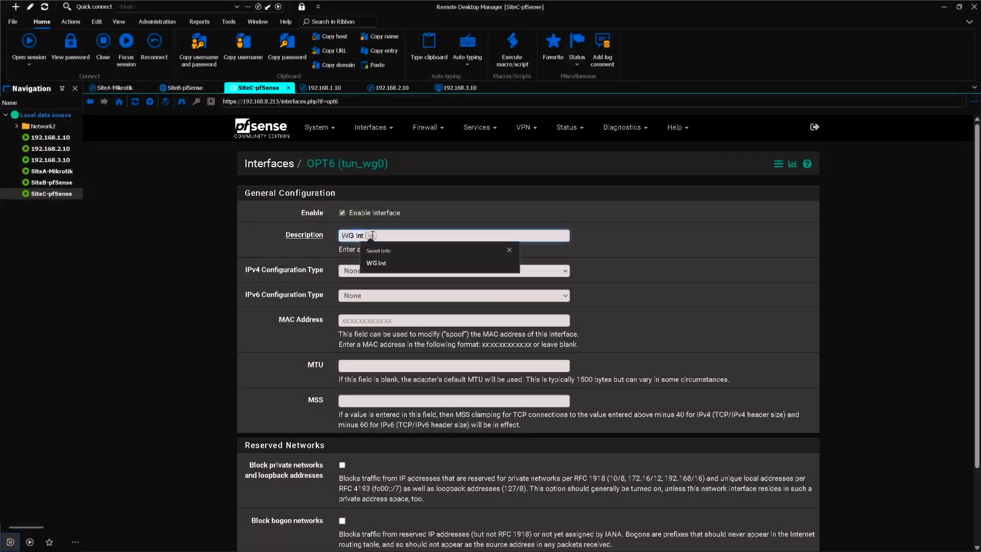
{"action": "type", "text": "INT"}
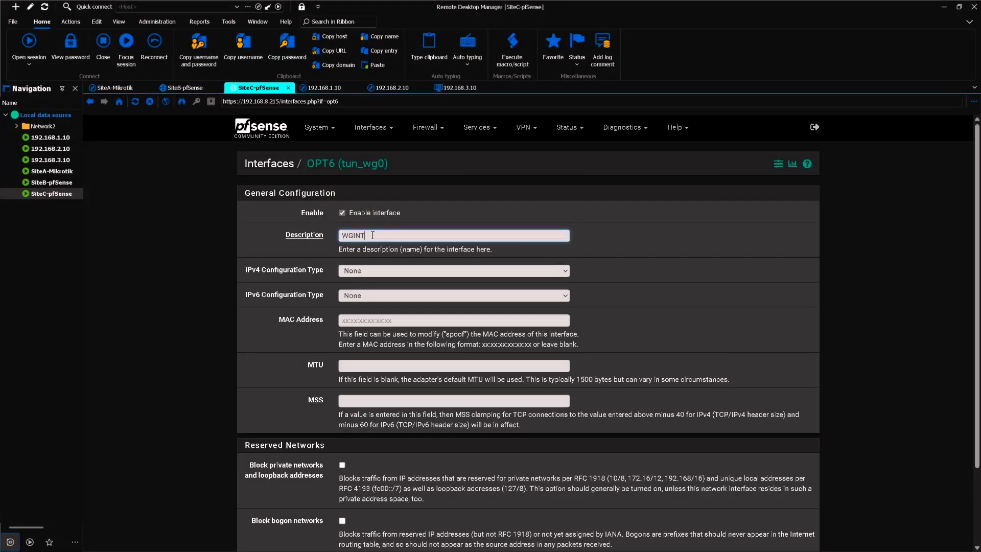
Set the WGINT interface's IPv4 configuration type to Static IPv4 with the address 10.0.0.1/24
{"action": "left_click", "coordinate": [285, 273]}
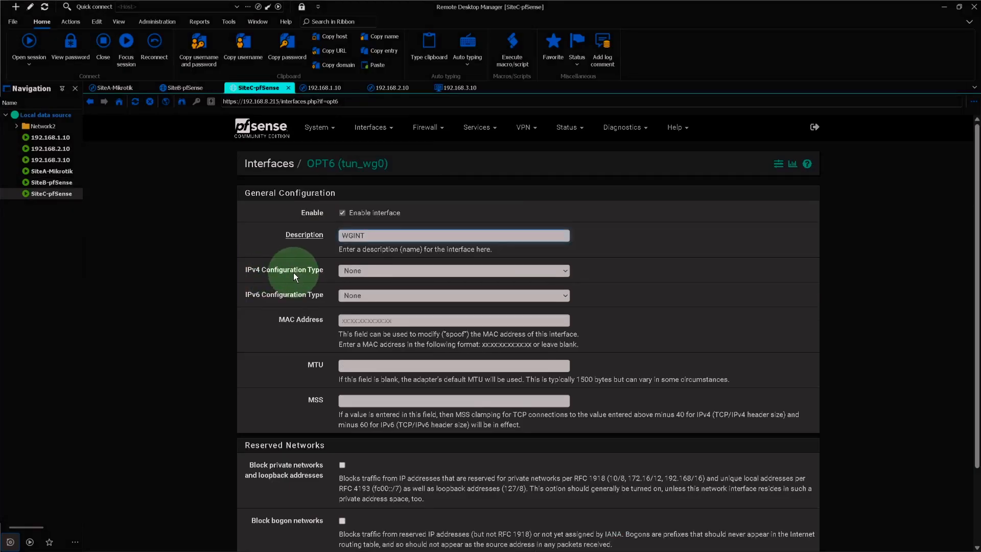
{"action": "left_click", "coordinate": [372, 274]}
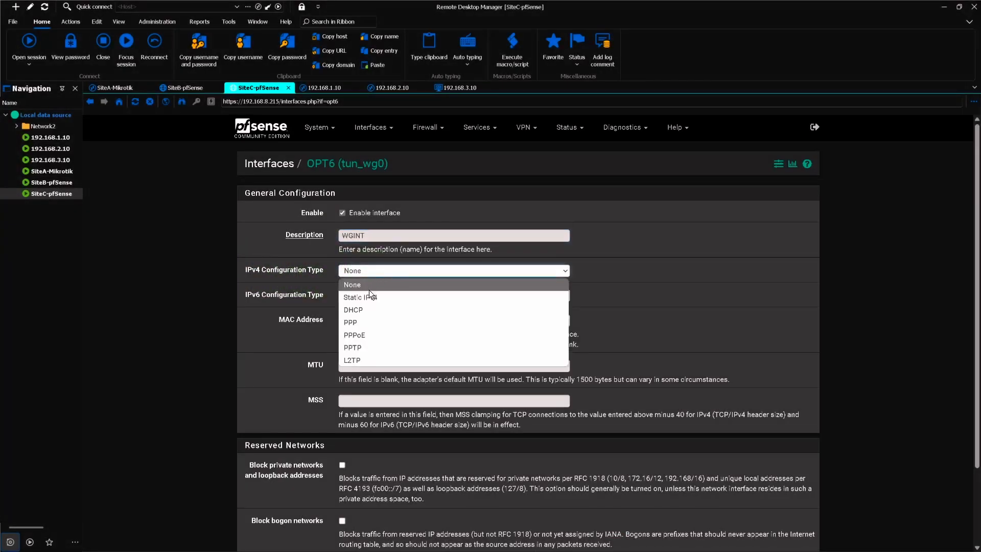
{"action": "left_click", "coordinate": [367, 296]}
{"action": "scroll", "coordinate": [366, 295], "scroll_direction": "down", "scroll_amount": 2}
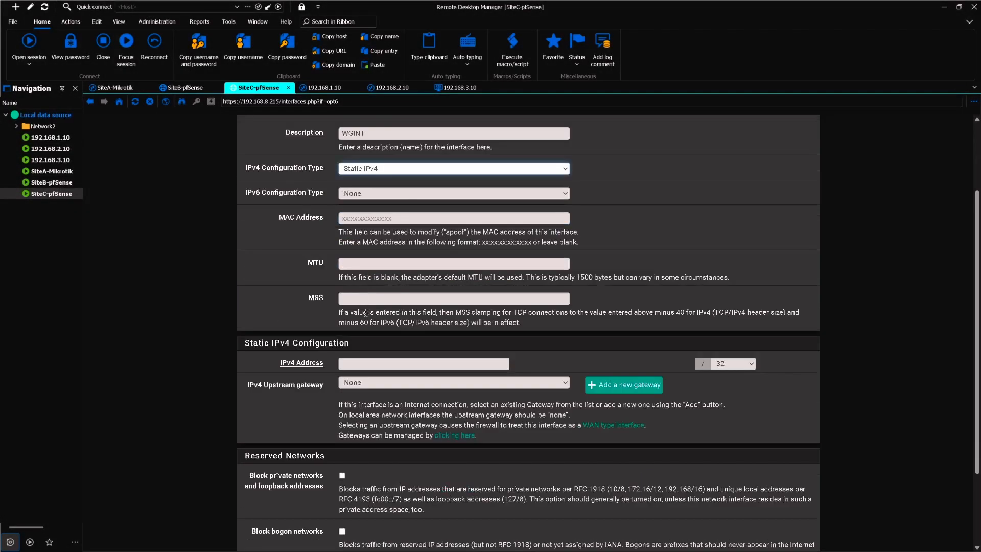
{"action": "scroll", "coordinate": [366, 312], "scroll_direction": "down", "scroll_amount": 1}
{"action": "left_click", "coordinate": [267, 306]}
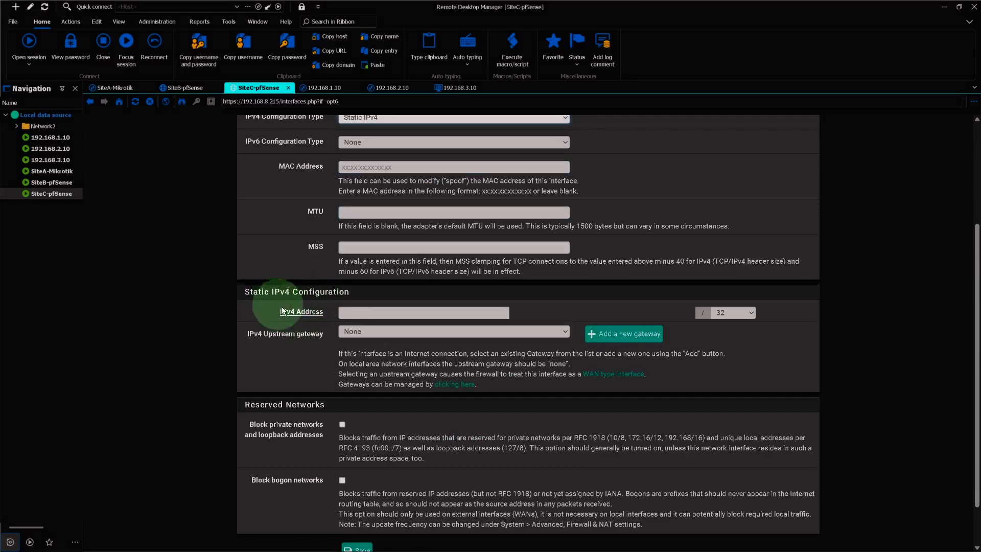
{"action": "type", "text": "10.0"}
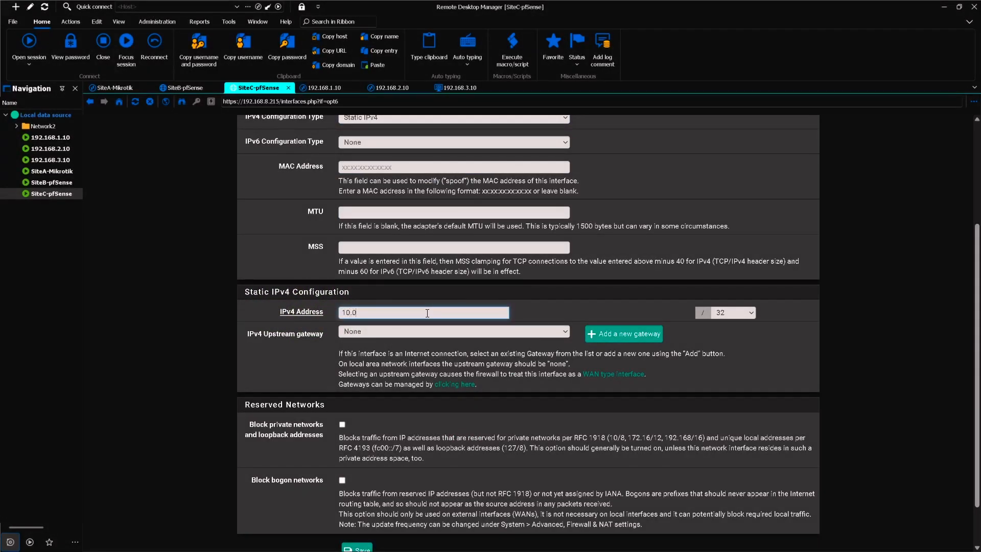
{"action": "type", "text": ".0.1"}
{"action": "left_click", "coordinate": [728, 313]}
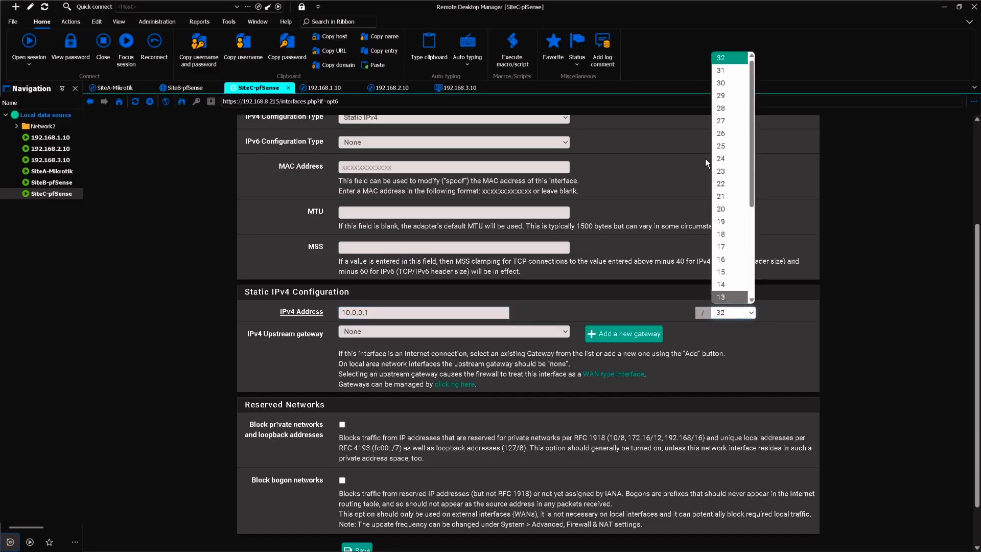
{"action": "left_click", "coordinate": [725, 158]}
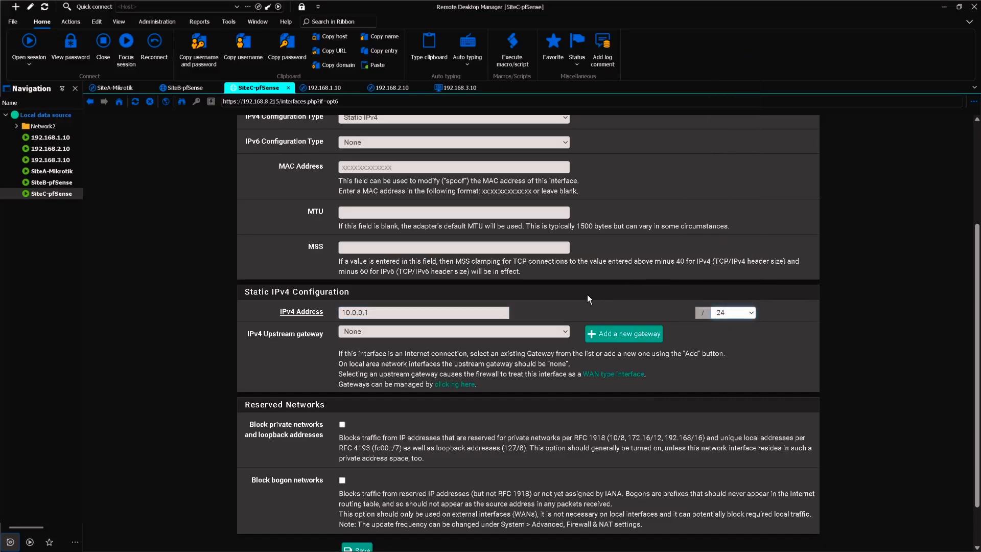
Save the WGINT interface configuration on SiteC-pfSense, apply the changes and check the interface list
{"action": "scroll", "coordinate": [330, 338], "scroll_direction": "down", "scroll_amount": 1}
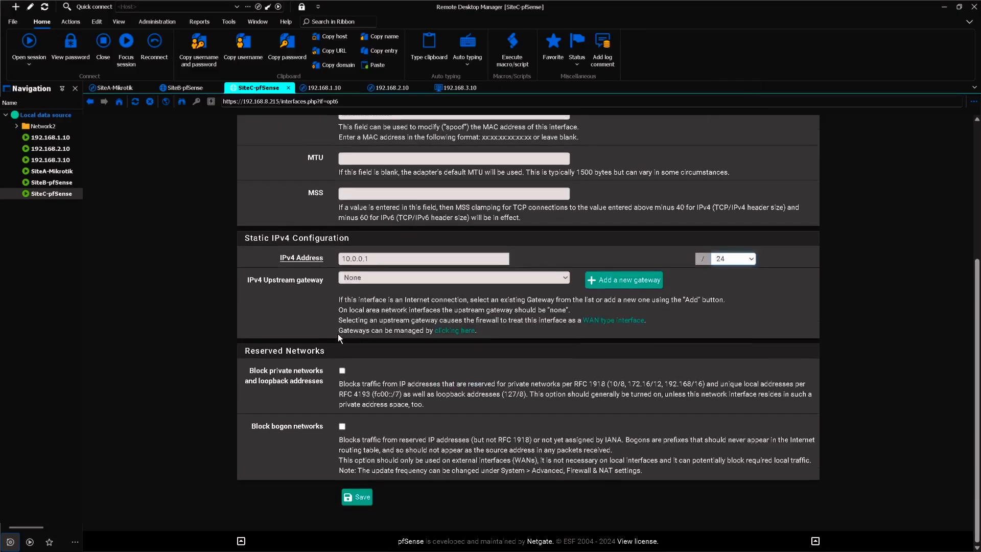
{"action": "left_click", "coordinate": [356, 498]}
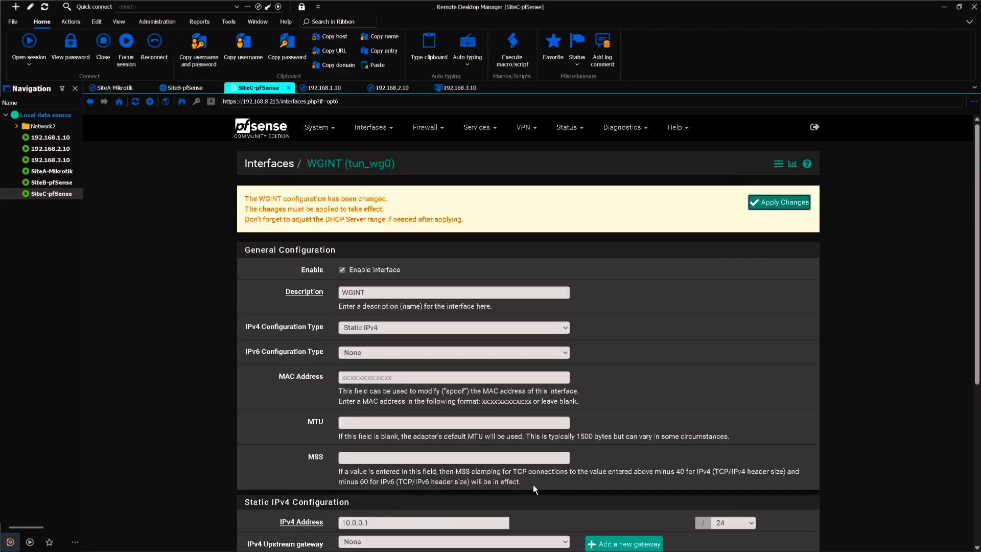
{"action": "left_click", "coordinate": [775, 205]}
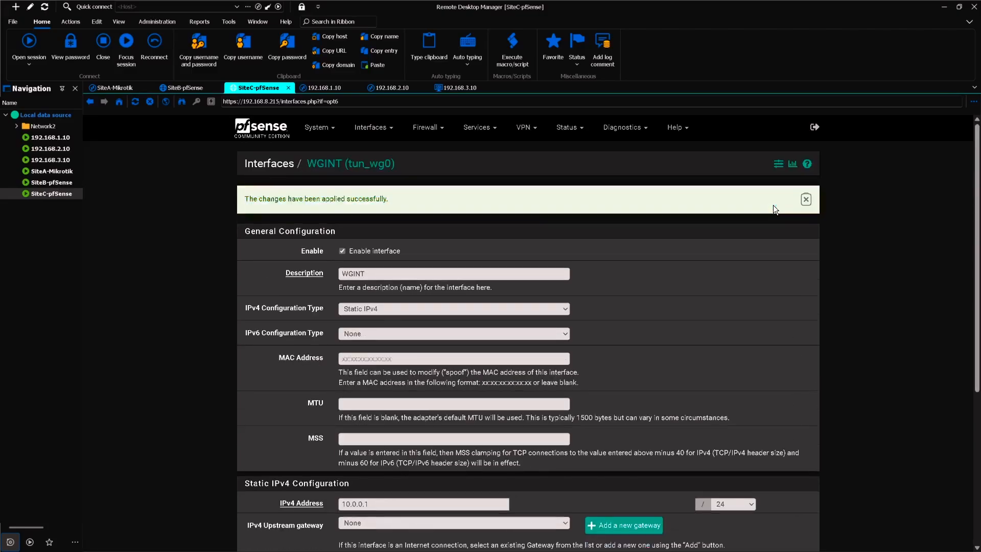
{"action": "left_click", "coordinate": [375, 130]}
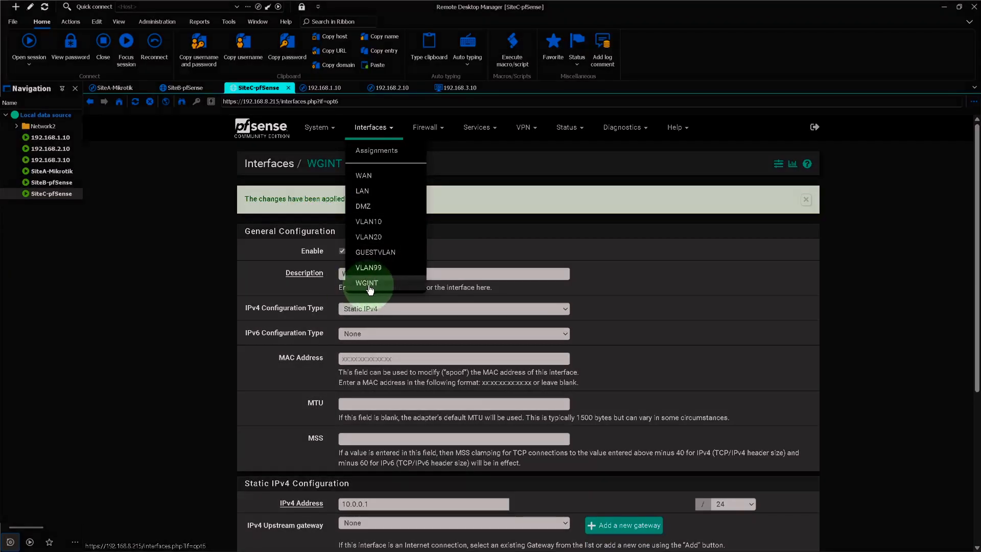
{"action": "left_click", "coordinate": [369, 284]}
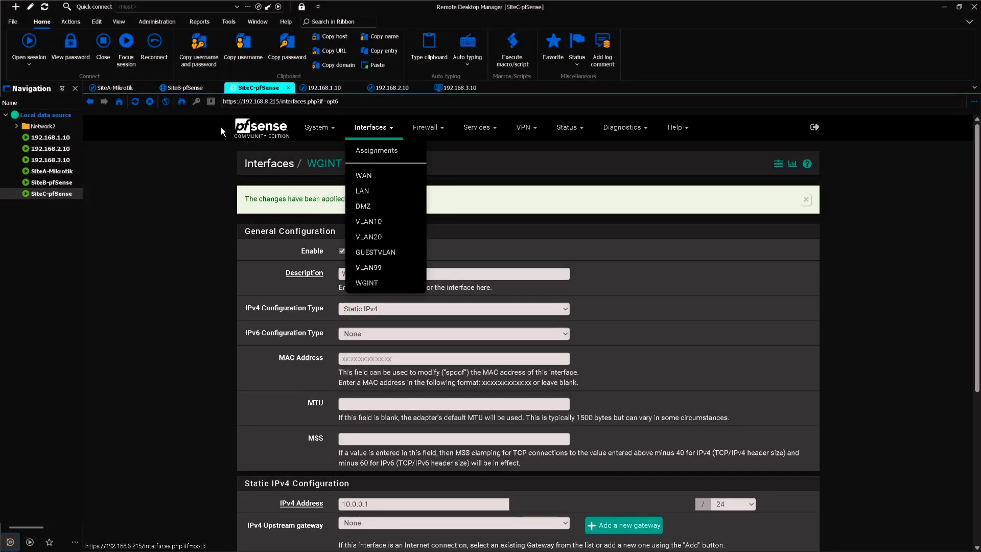
Switch to SiteB-pfSense and start a new firewall rule at the top of the WAN rules list
{"action": "left_click", "coordinate": [188, 88]}
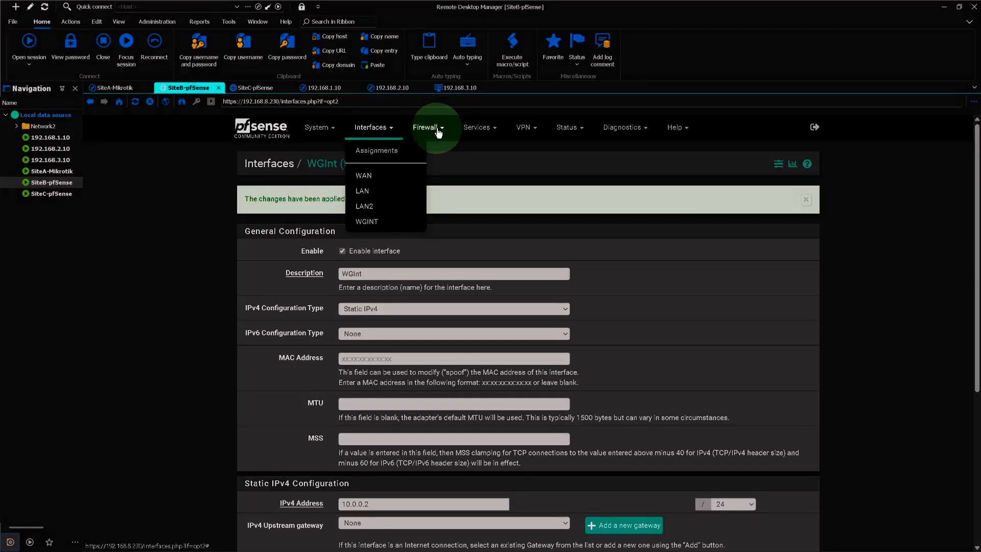
{"action": "left_click", "coordinate": [437, 131]}
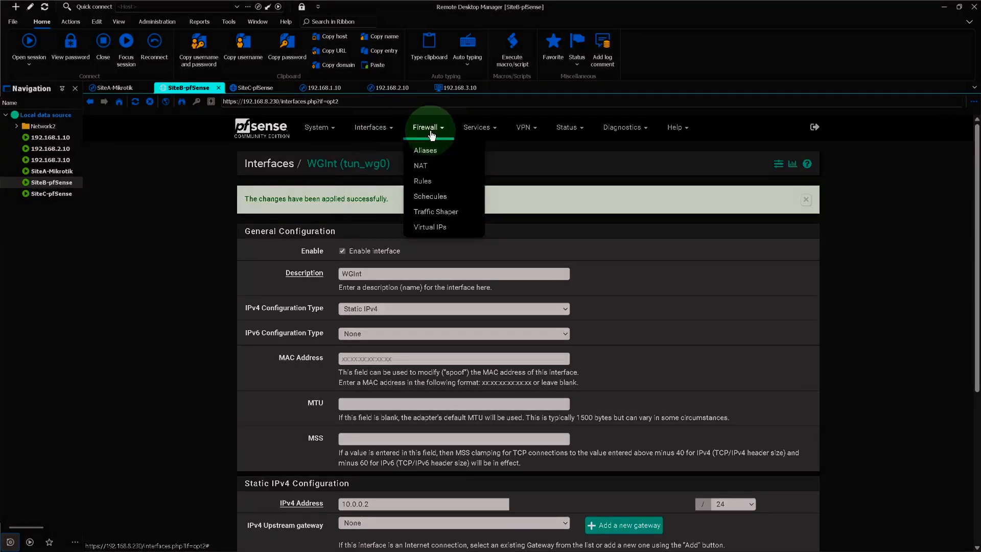
{"action": "left_click", "coordinate": [437, 184]}
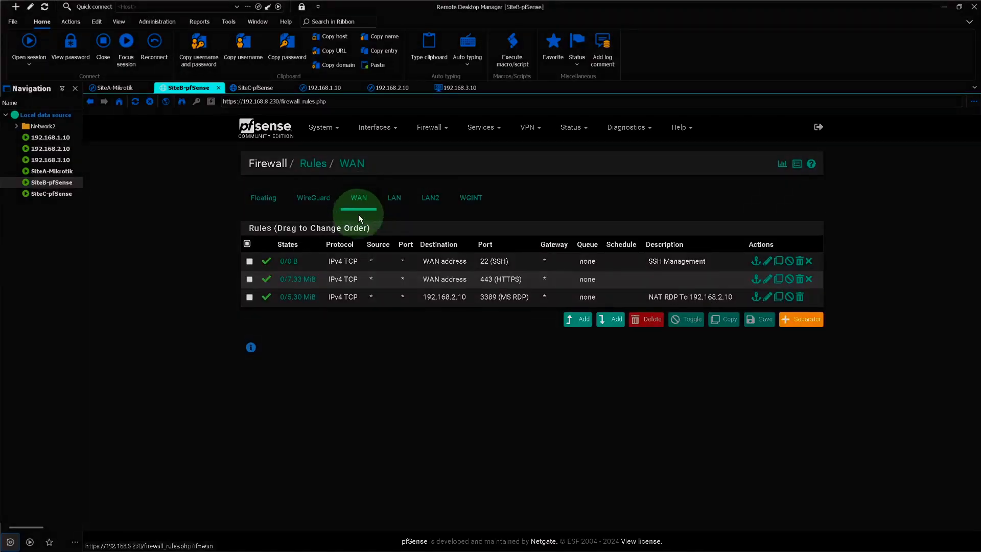
{"action": "left_click", "coordinate": [361, 200]}
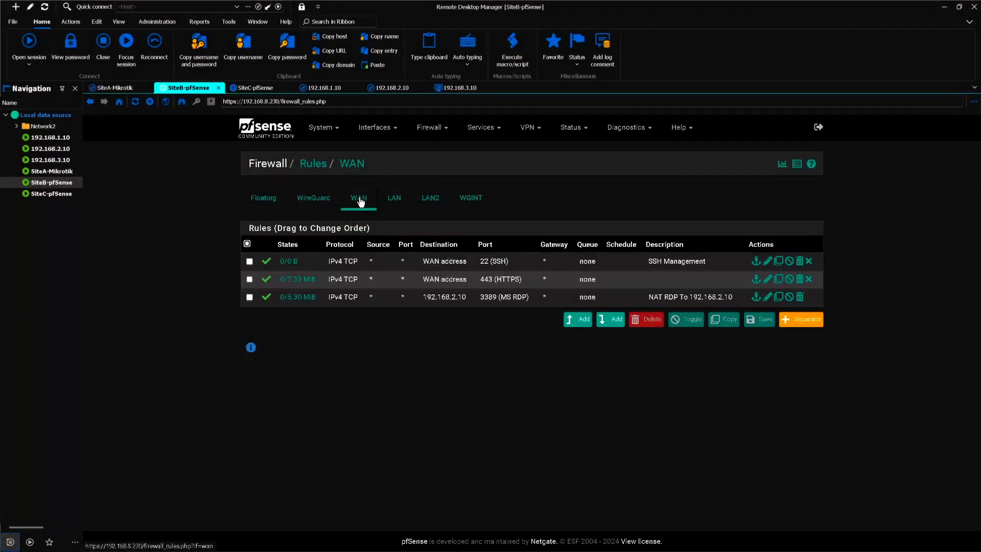
{"action": "left_click", "coordinate": [577, 320]}
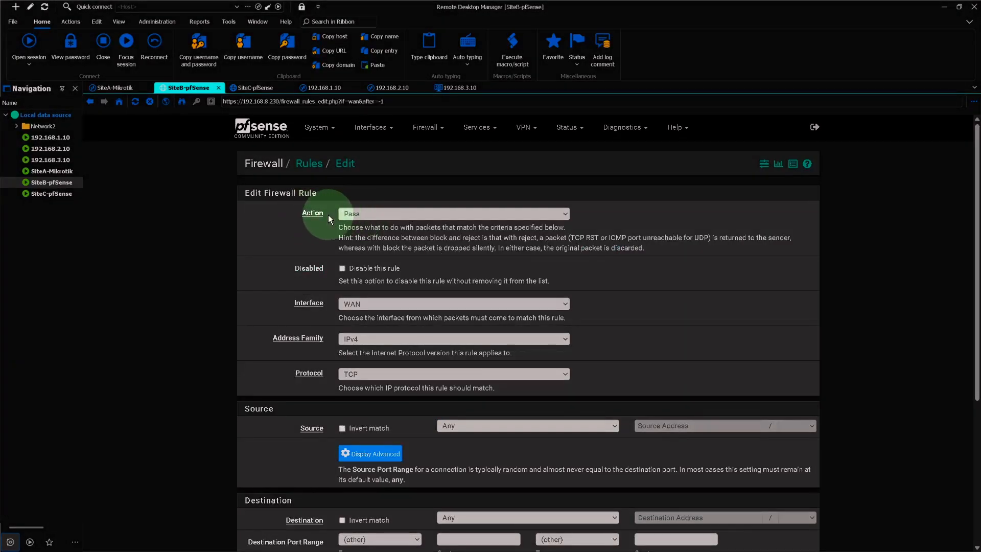
Set the new WAN rule's protocol to UDP, keeping the Pass action, IPv4 address family and source Any
{"action": "left_click", "coordinate": [351, 215]}
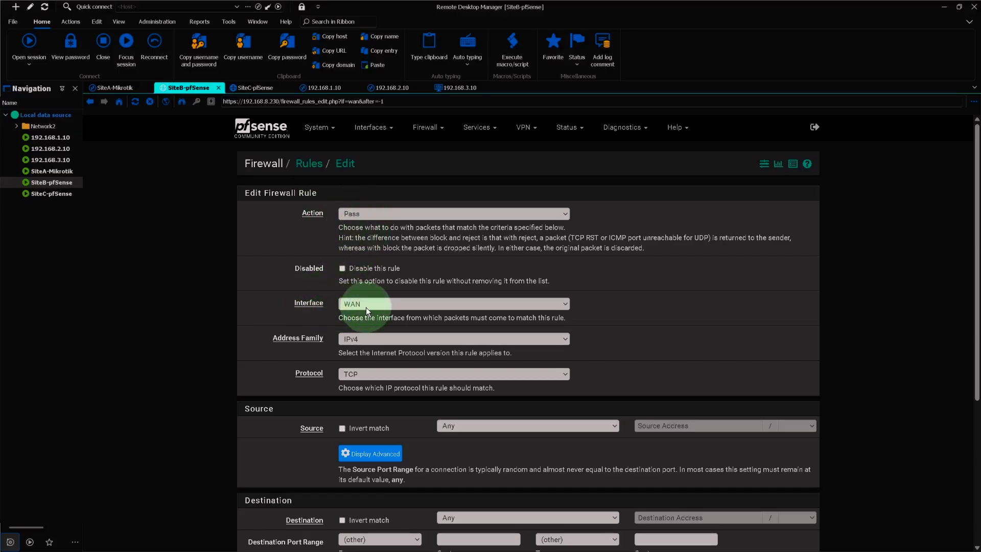
{"action": "scroll", "coordinate": [366, 308], "scroll_direction": "down", "scroll_amount": 1}
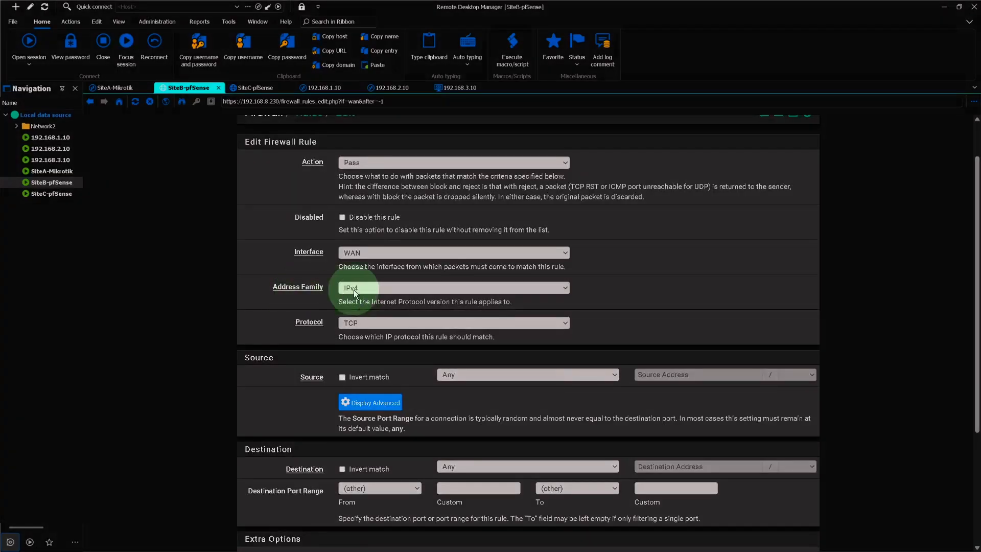
{"action": "left_click", "coordinate": [360, 325]}
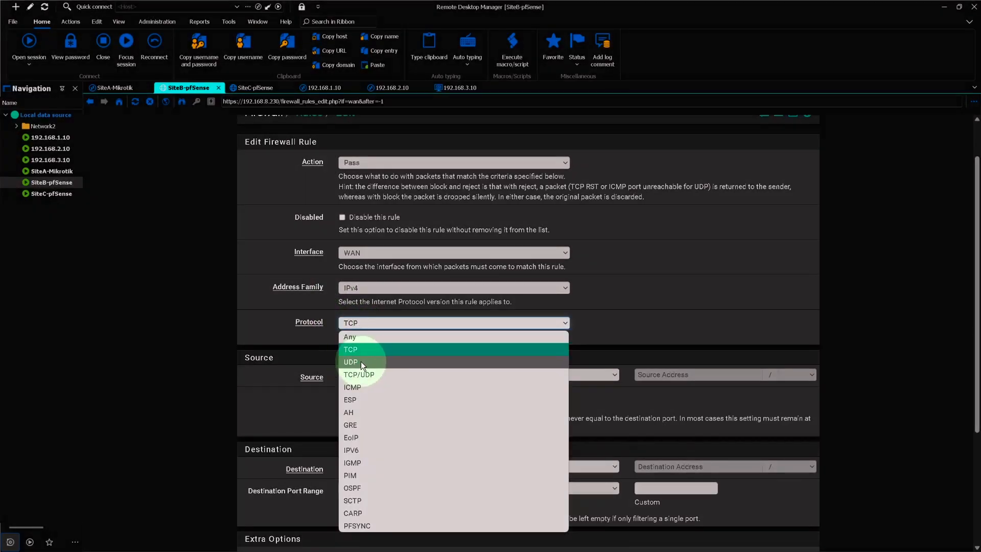
{"action": "left_click", "coordinate": [361, 361]}
{"action": "scroll", "coordinate": [308, 277], "scroll_direction": "down", "scroll_amount": 2}
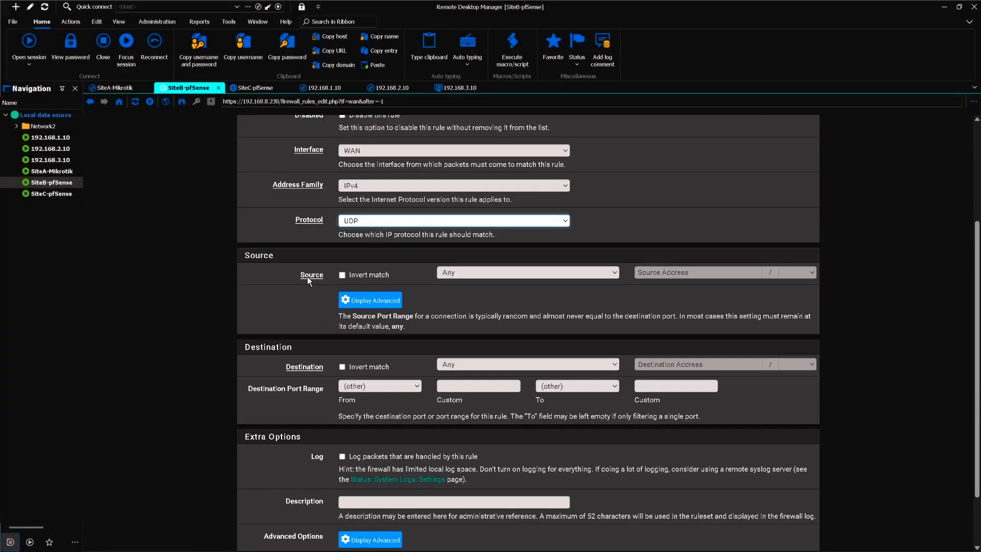
{"action": "left_click", "coordinate": [307, 276]}
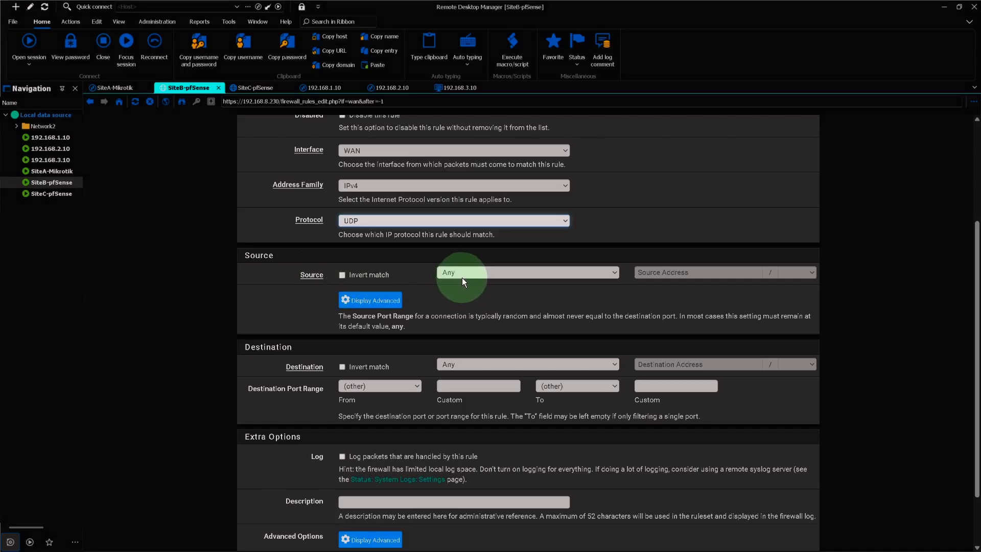
{"action": "scroll", "coordinate": [464, 278], "scroll_direction": "down", "scroll_amount": 1}
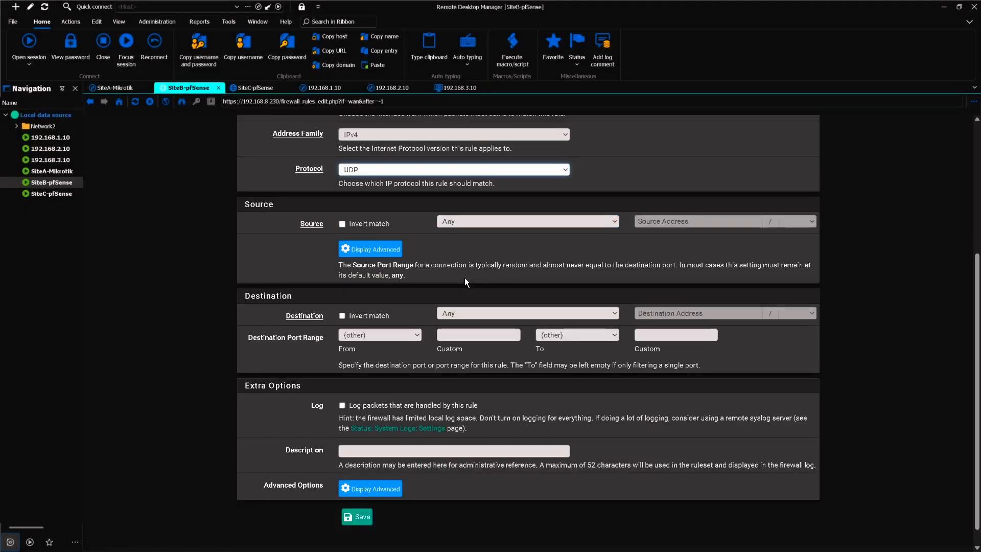
Set the rule's destination to WAN address with a custom destination port range from 51820 to 51820
{"action": "left_click", "coordinate": [324, 321]}
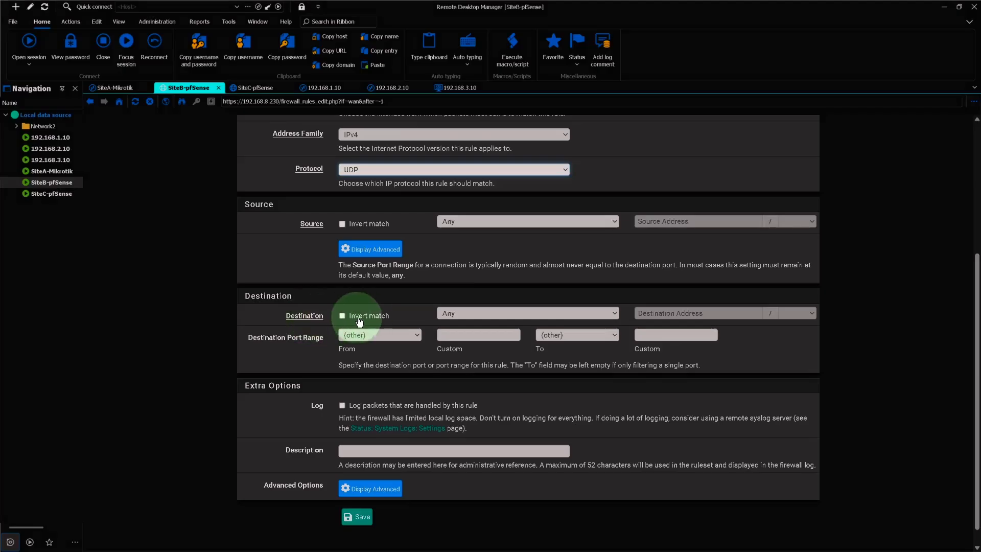
{"action": "left_click", "coordinate": [492, 315]}
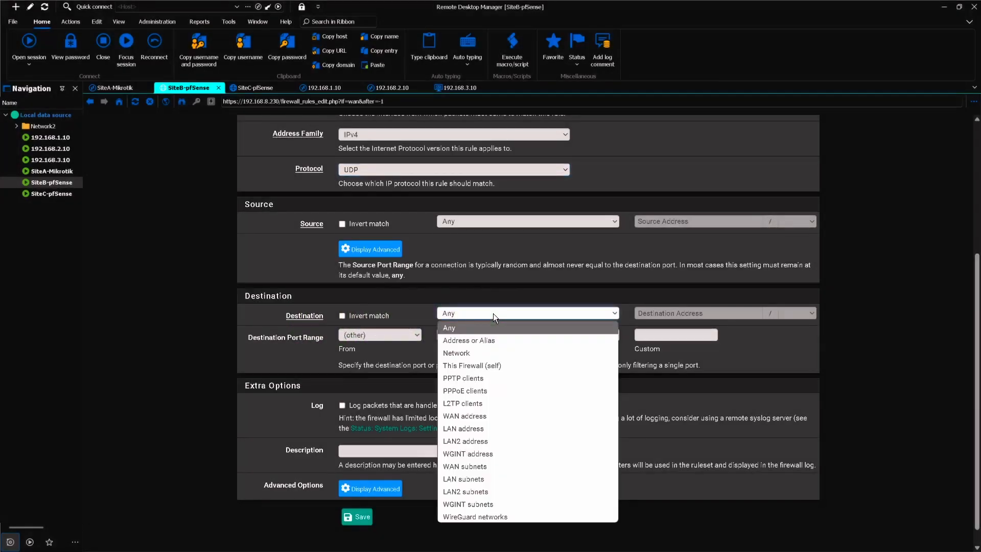
{"action": "left_click", "coordinate": [466, 416]}
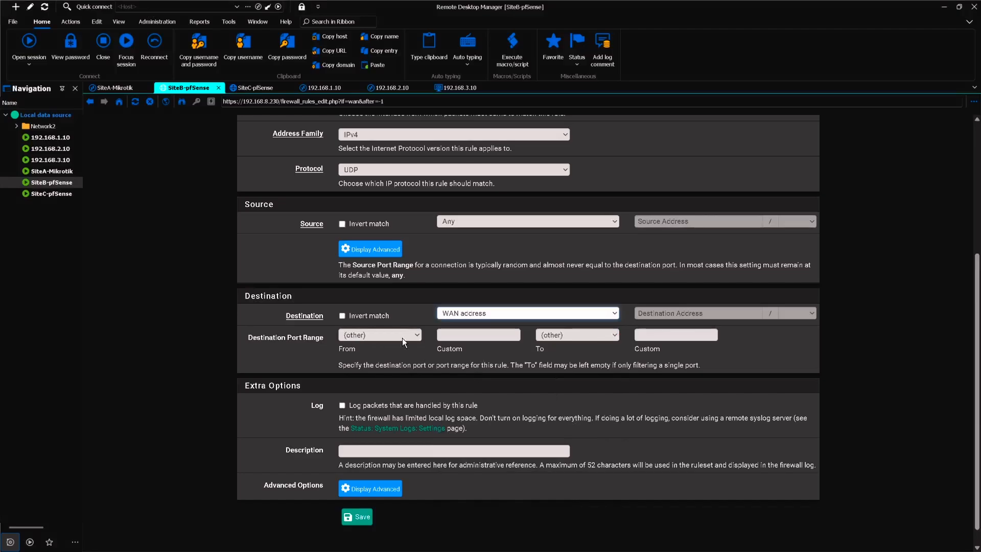
{"action": "left_click", "coordinate": [461, 337]}
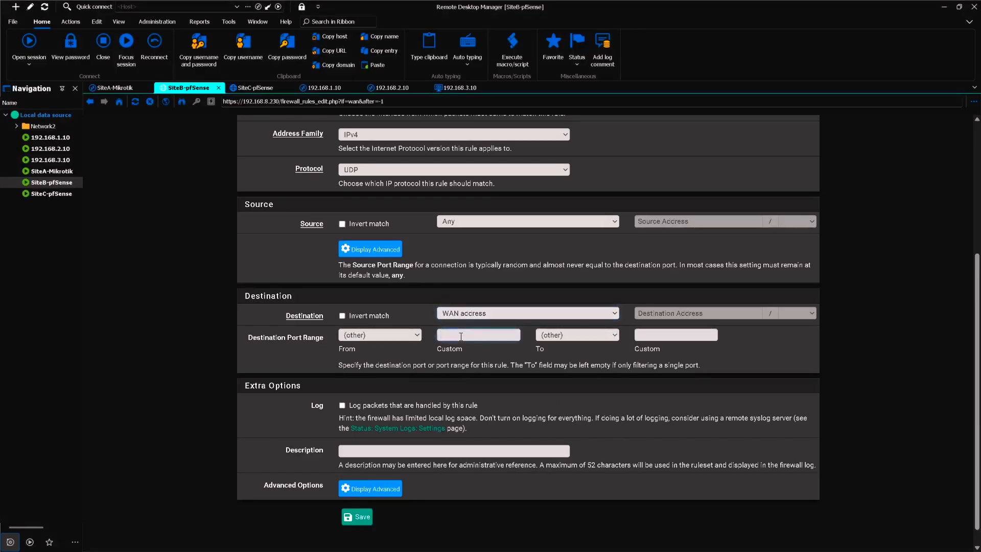
{"action": "type", "text": "51820"}
{"action": "left_click", "coordinate": [652, 335]}
{"action": "type", "text": "51820"}
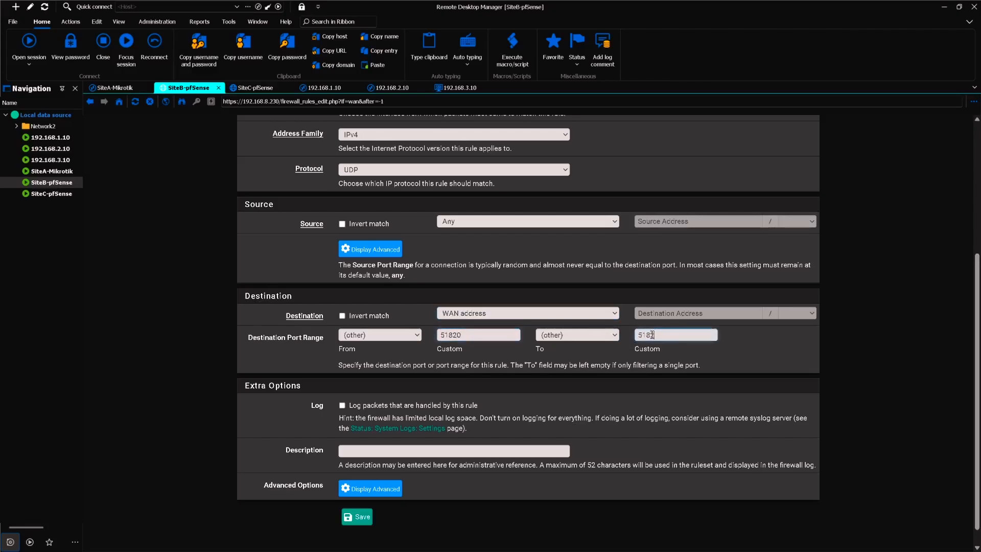
Describe the rule as "Allow Wireguard 51820", save it, apply the firewall changes and check its entry in the WAN list
{"action": "scroll", "coordinate": [602, 357], "scroll_direction": "down", "scroll_amount": 1}
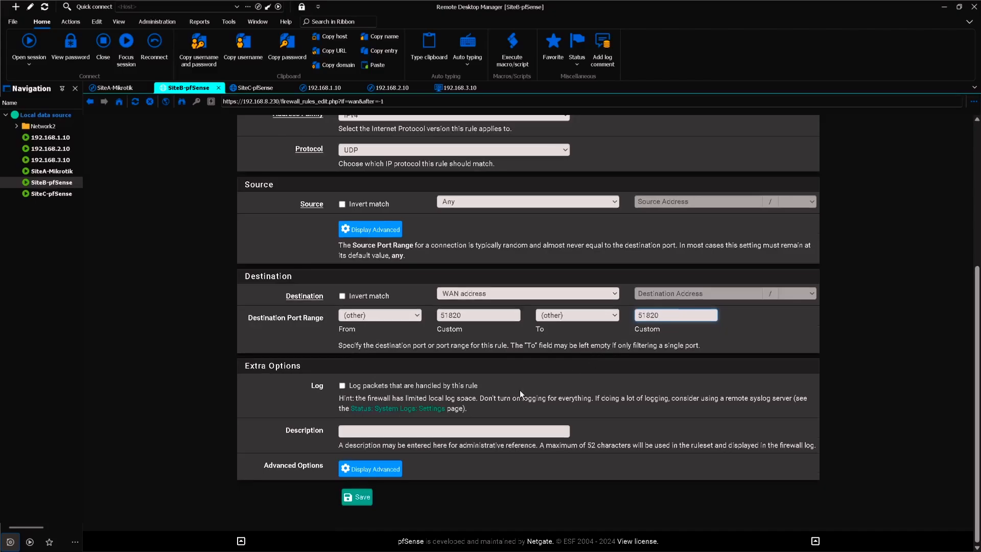
{"action": "left_click", "coordinate": [372, 430]}
{"action": "type", "text": "Allow"}
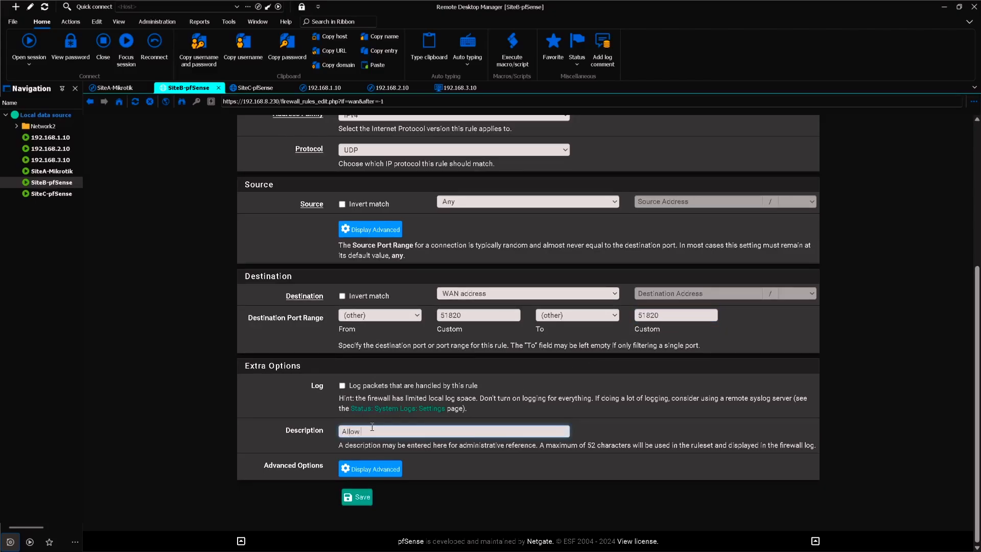
{"action": "type", "text": " Wireguard 51820"}
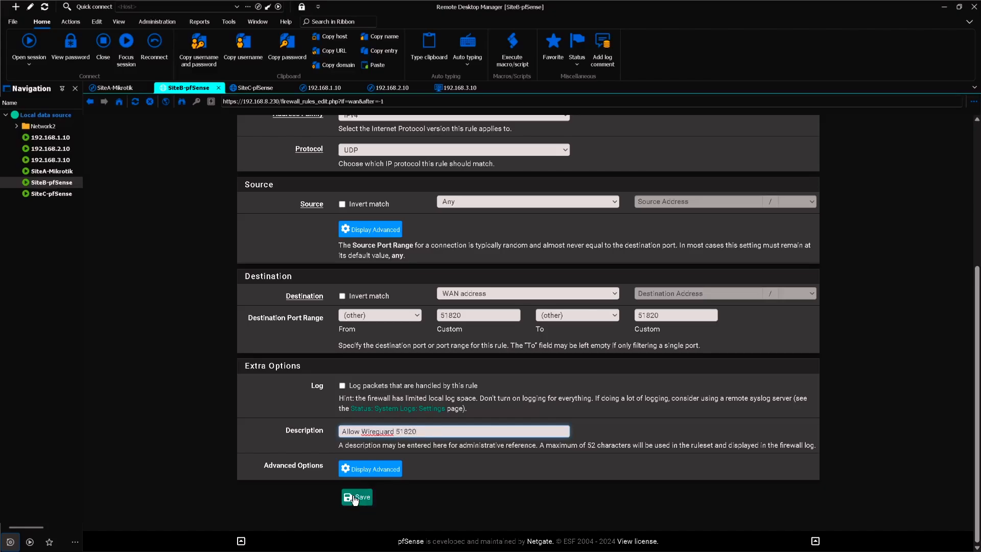
{"action": "left_click", "coordinate": [355, 498]}
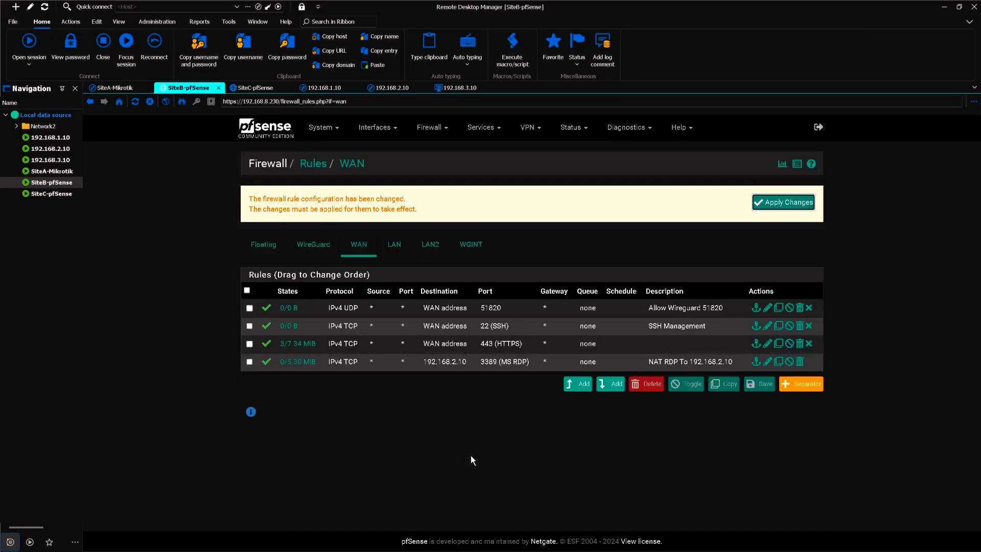
{"action": "left_click", "coordinate": [784, 203]}
{"action": "left_click", "coordinate": [347, 310]}
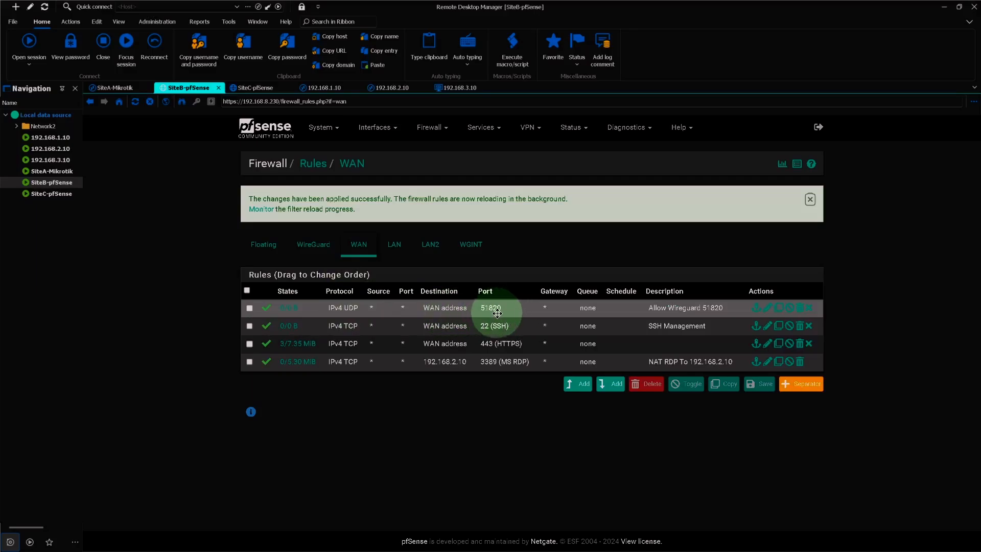
{"action": "mouse_move", "coordinate": [578, 308]}
{"action": "left_mouse_down"}
{"action": "mouse_move", "coordinate": [723, 307]}
{"action": "mouse_move", "coordinate": [592, 295]}
{"action": "left_mouse_up"}
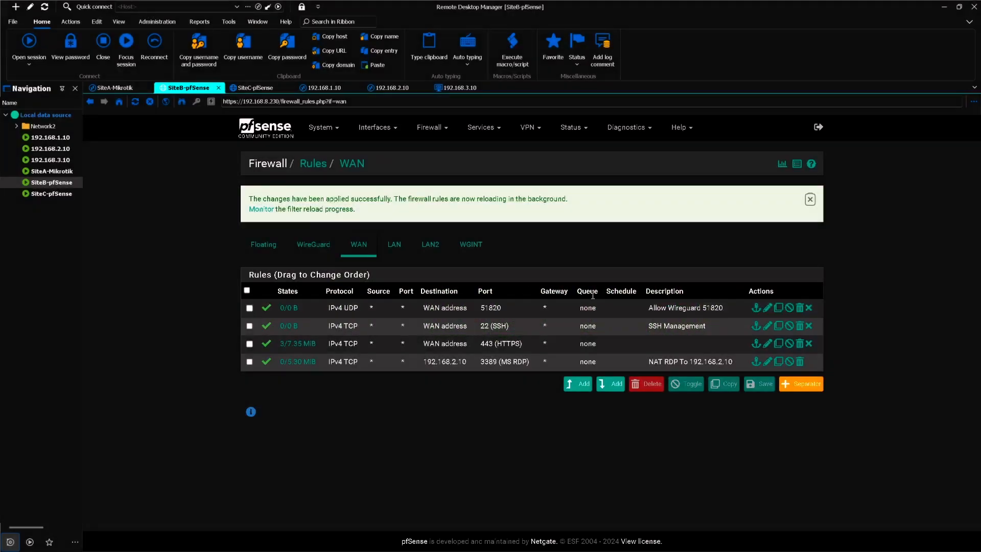
Switch to SiteC-pfSense and start a new firewall rule at the top of its WAN rules list
{"action": "left_click", "coordinate": [255, 87]}
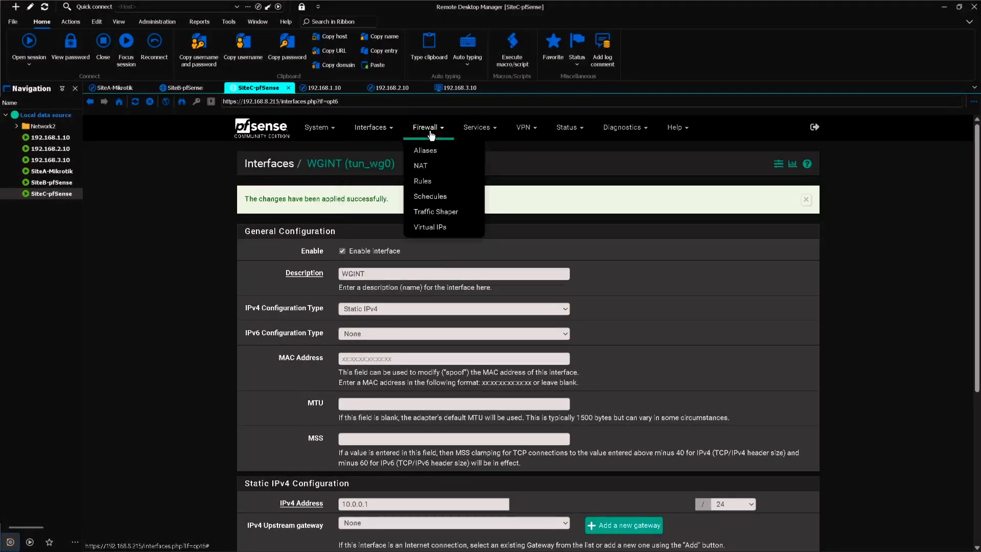
{"action": "left_click", "coordinate": [438, 181]}
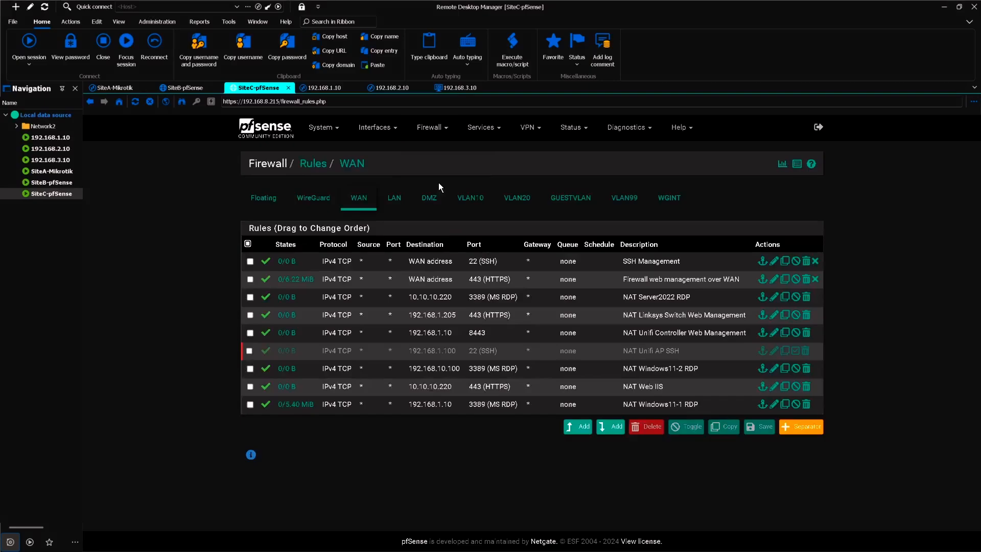
{"action": "left_click", "coordinate": [360, 203]}
{"action": "left_click", "coordinate": [573, 431]}
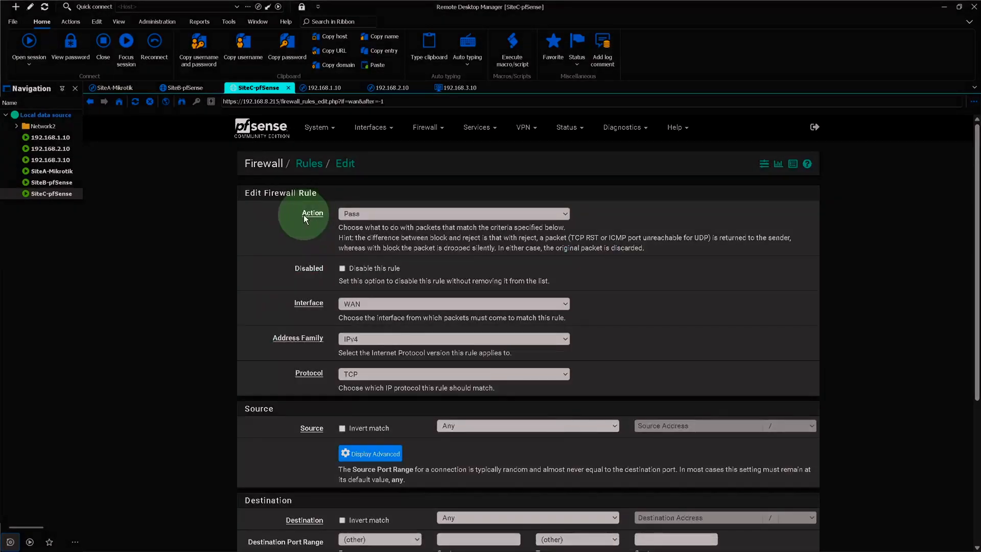
Set the protocol of SiteC-pfSense's new WAN rule to UDP, keeping the Pass action and source Any
{"action": "left_click", "coordinate": [315, 310]}
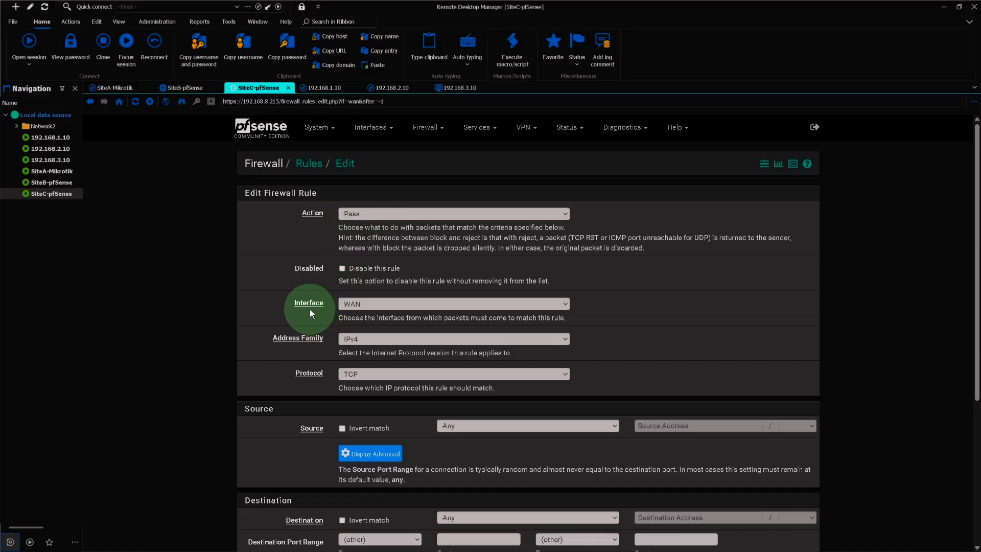
{"action": "scroll", "coordinate": [355, 305], "scroll_direction": "down", "scroll_amount": 1}
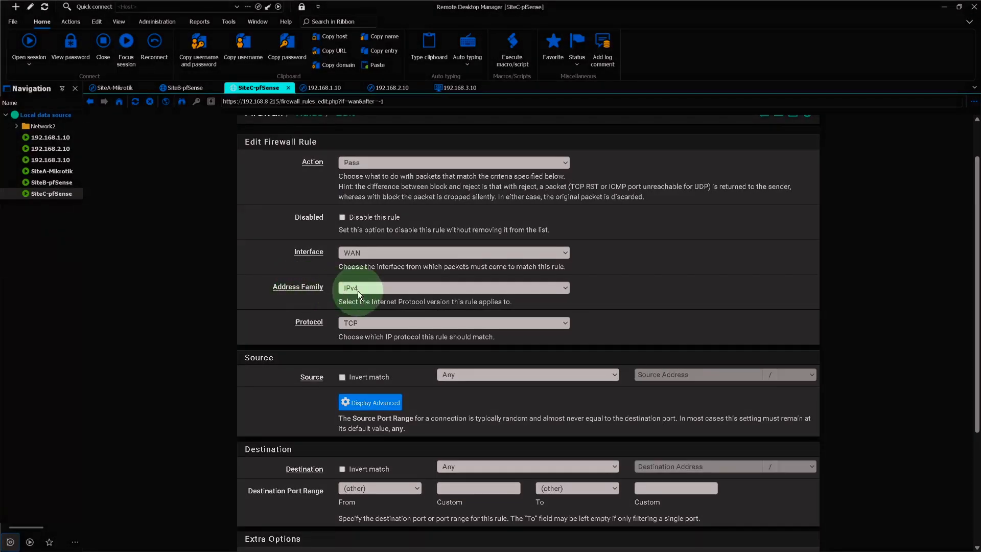
{"action": "left_click", "coordinate": [357, 325]}
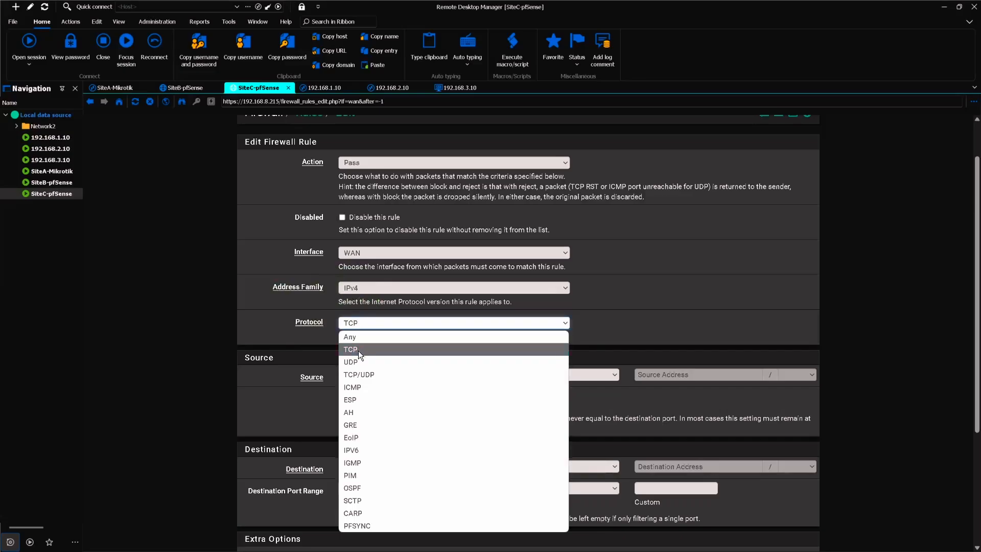
{"action": "left_click", "coordinate": [368, 363]}
{"action": "left_click", "coordinate": [344, 324]}
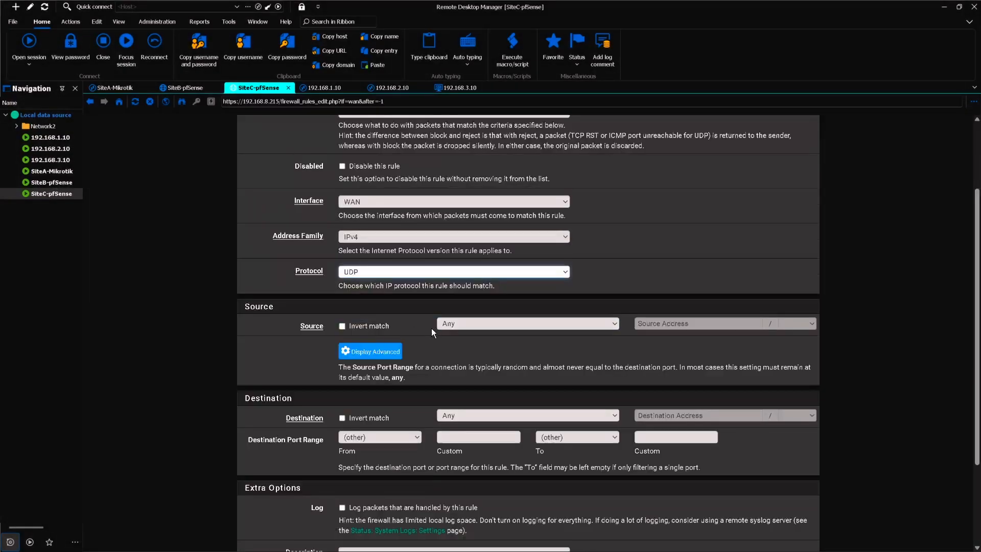
{"action": "scroll", "coordinate": [431, 328], "scroll_direction": "down", "scroll_amount": 2}
{"action": "left_click", "coordinate": [535, 281]}
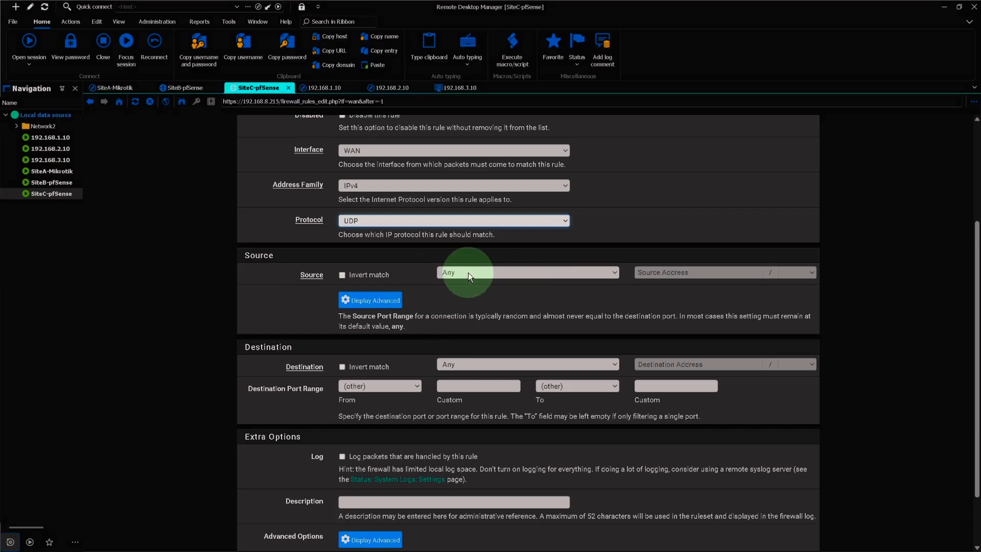
{"action": "scroll", "coordinate": [471, 295], "scroll_direction": "down", "scroll_amount": 1}
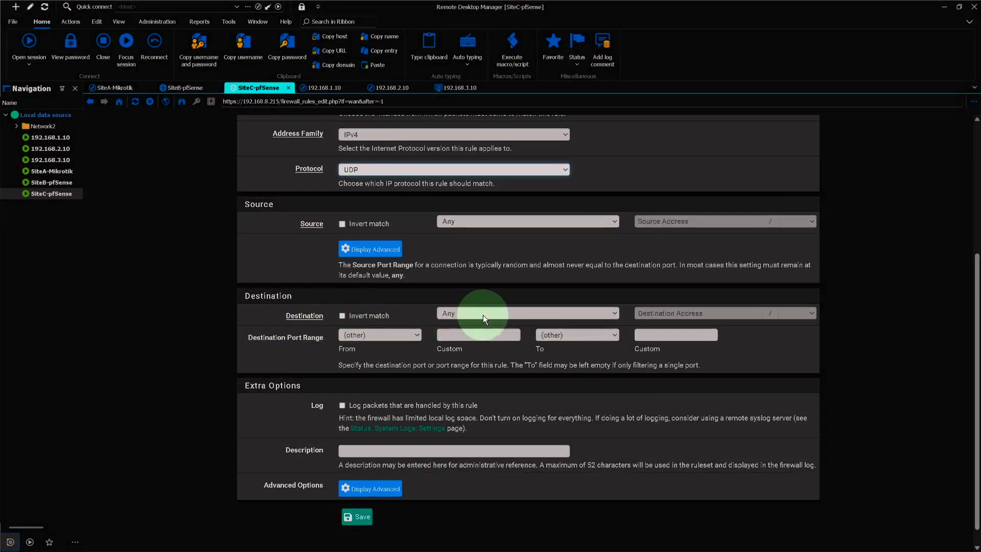
Set the SiteC-pfSense rule's destination to WAN address with a custom destination port range from 51820 to 51820
{"action": "left_click", "coordinate": [483, 315]}
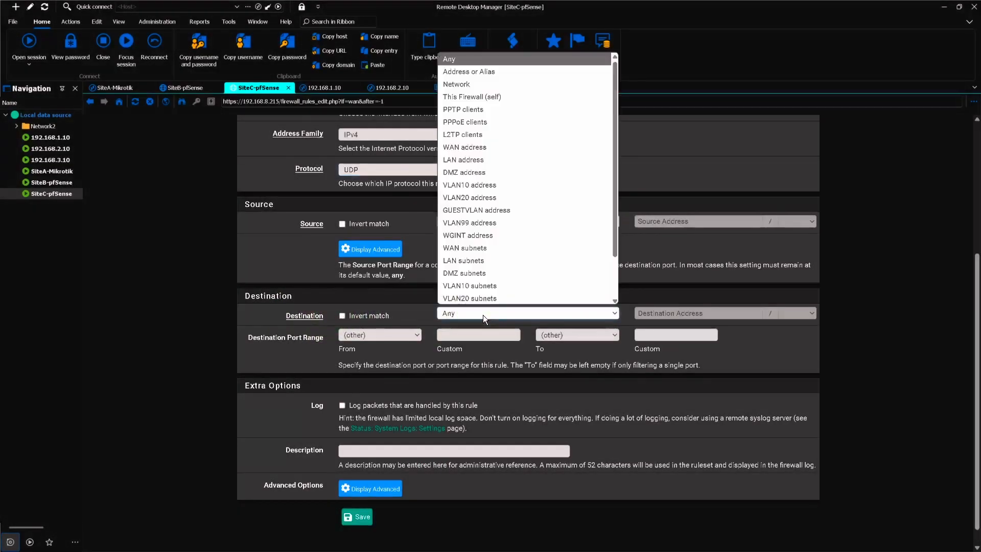
{"action": "left_click", "coordinate": [451, 149]}
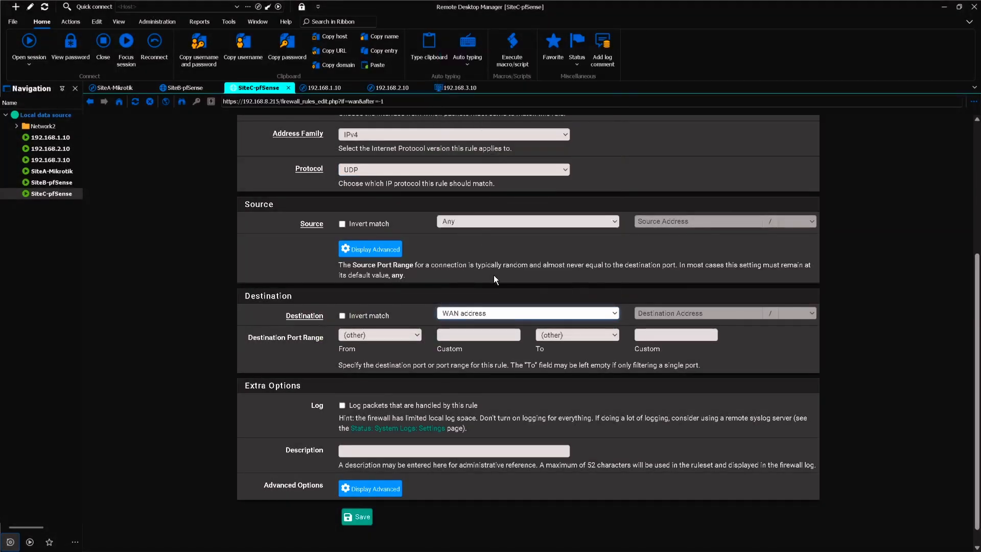
{"action": "scroll", "coordinate": [494, 275], "scroll_direction": "down", "scroll_amount": 1}
{"action": "left_click", "coordinate": [466, 316]}
{"action": "type", "text": "5182"}
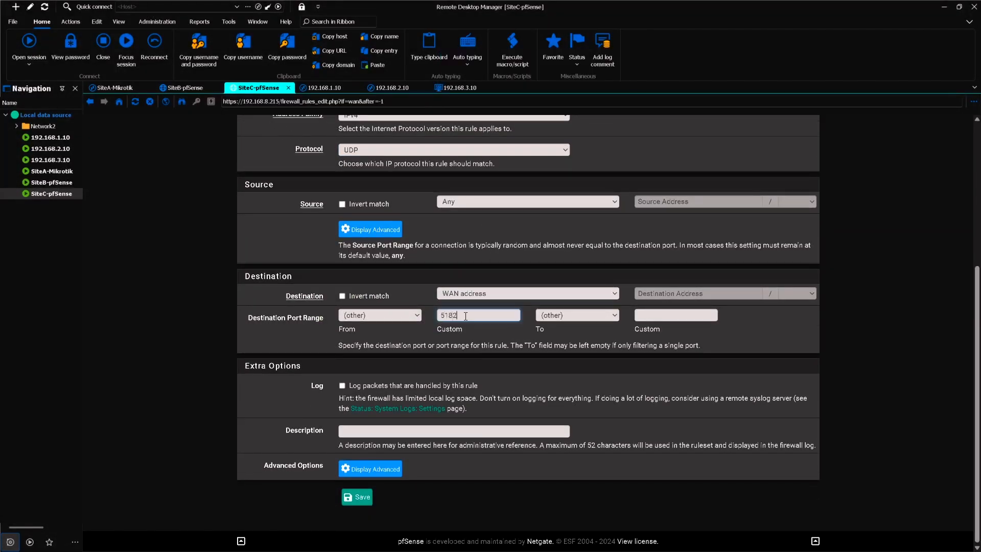
{"action": "type", "text": "0"}
{"action": "left_click", "coordinate": [665, 317]}
{"action": "type", "text": "5"}
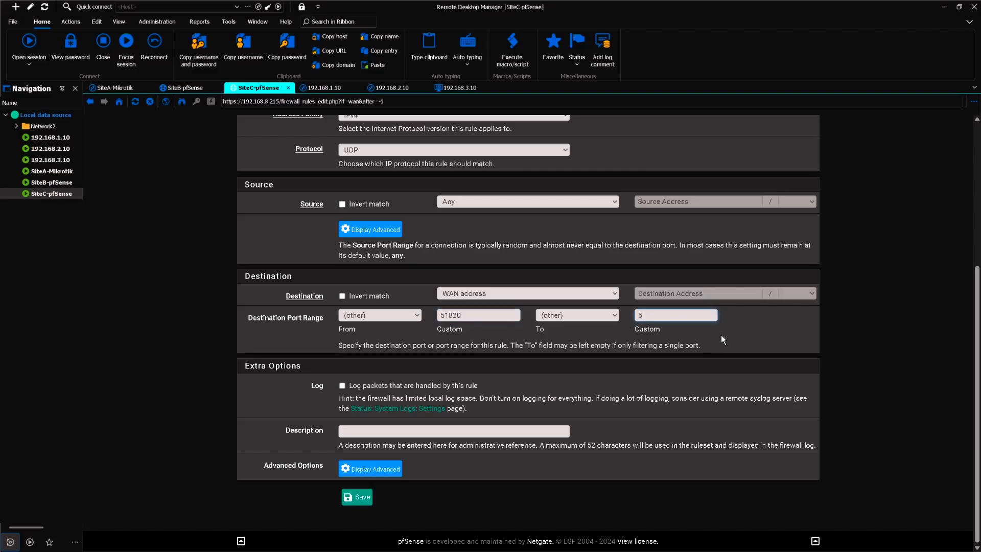
{"action": "type", "text": "1820"}
Describe the SiteC-pfSense rule as "Allow Wireguard 51820", save it and apply the firewall changes
{"action": "left_click", "coordinate": [366, 431]}
{"action": "type", "text": "Allow Wire"}
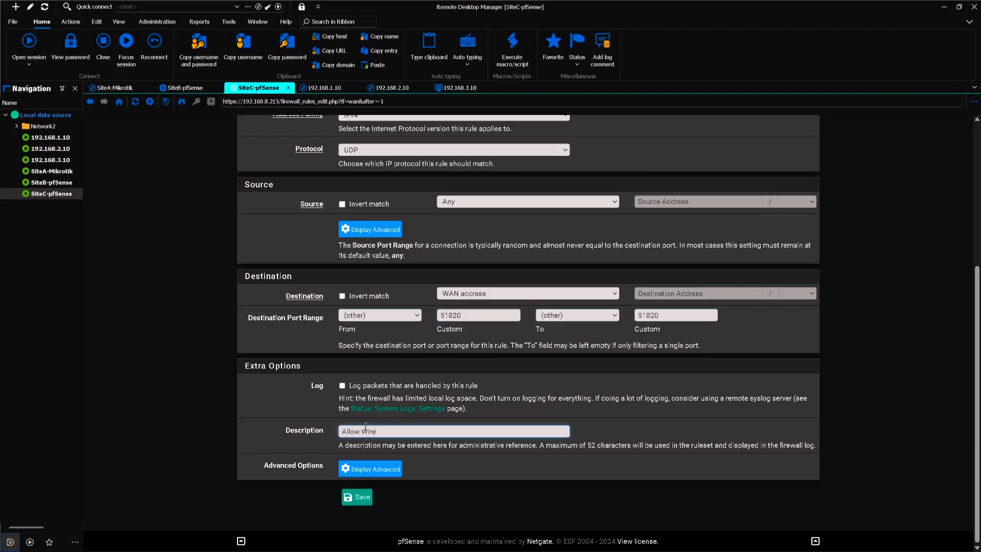
{"action": "type", "text": "guard 51820"}
{"action": "left_click", "coordinate": [361, 498]}
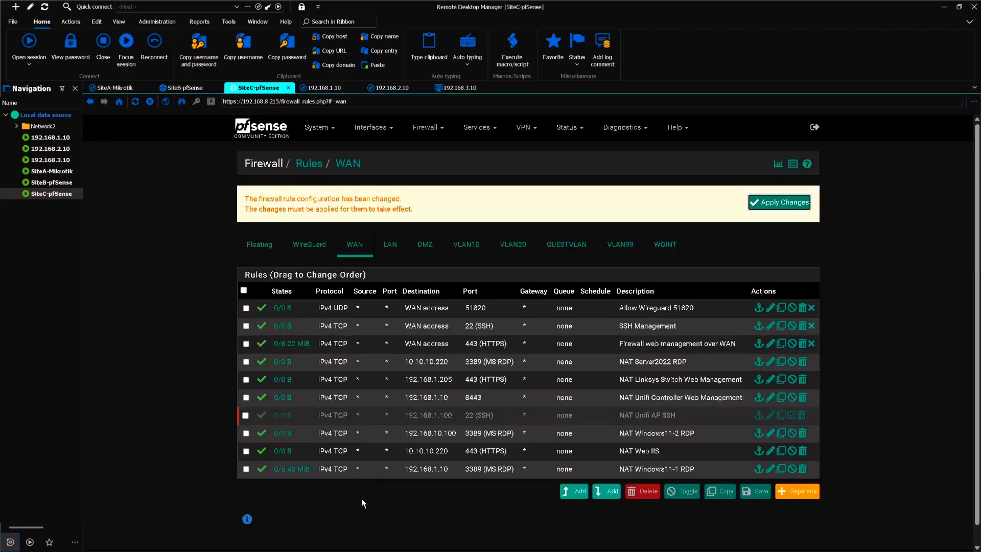
{"action": "left_click", "coordinate": [790, 202]}
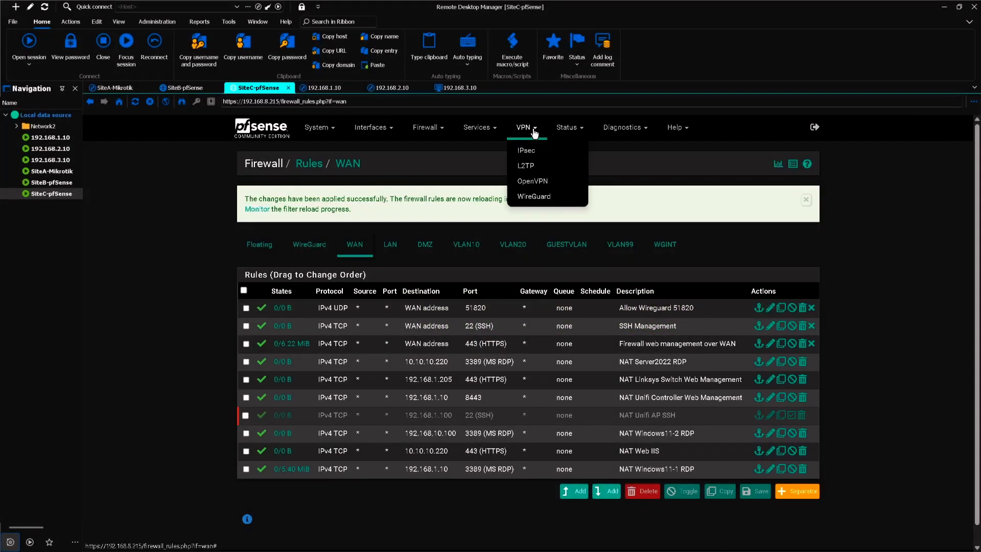
Check the peer's latest handshake in the WireGuard status on SiteC-pfSense and on SiteB-pfSense
{"action": "left_click", "coordinate": [389, 205]}
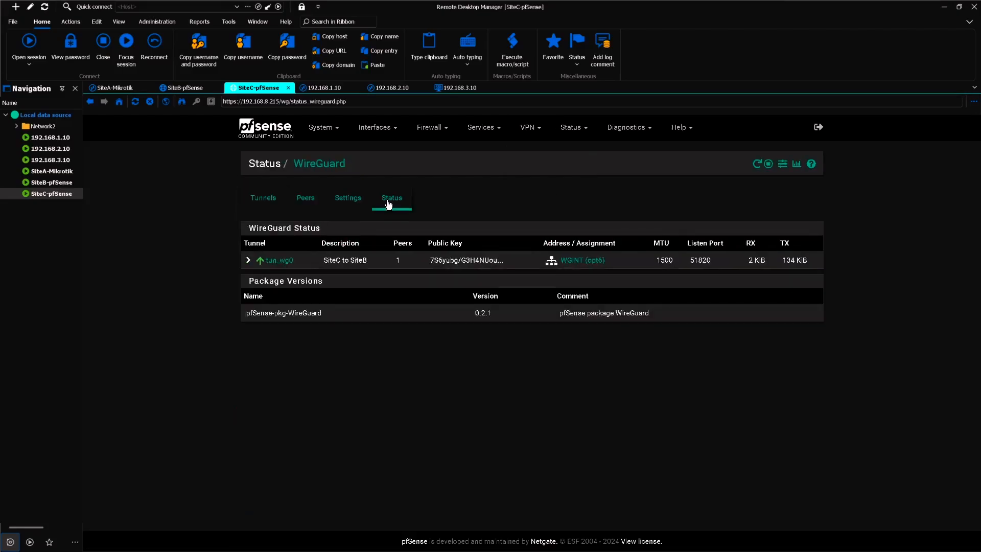
{"action": "left_click", "coordinate": [249, 260]}
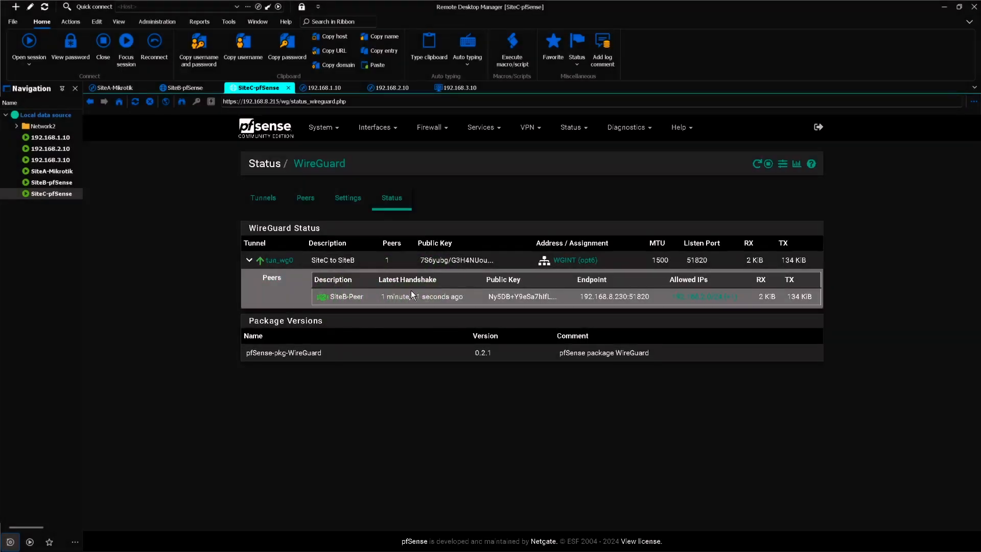
{"action": "left_click", "coordinate": [186, 88]}
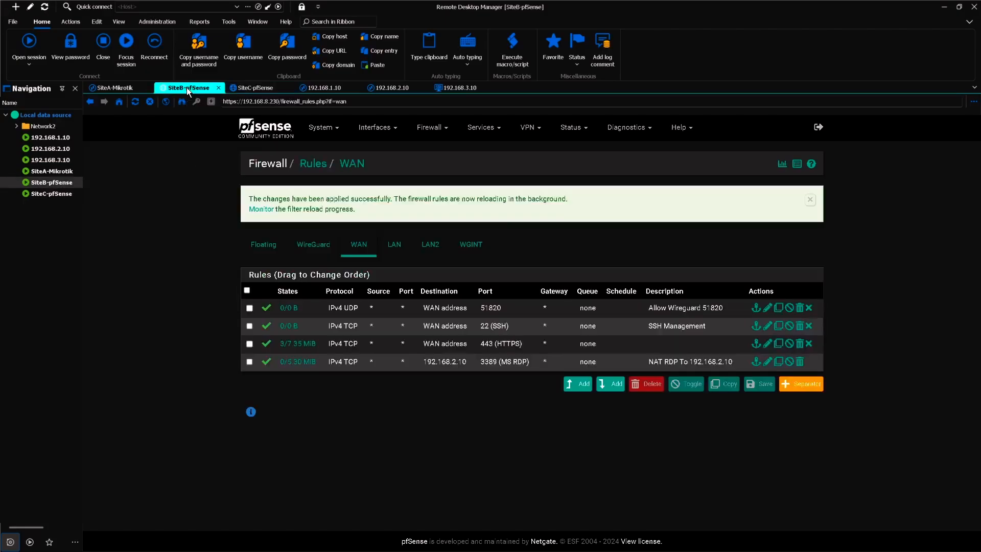
{"action": "left_click", "coordinate": [529, 128]}
{"action": "left_click", "coordinate": [547, 196]}
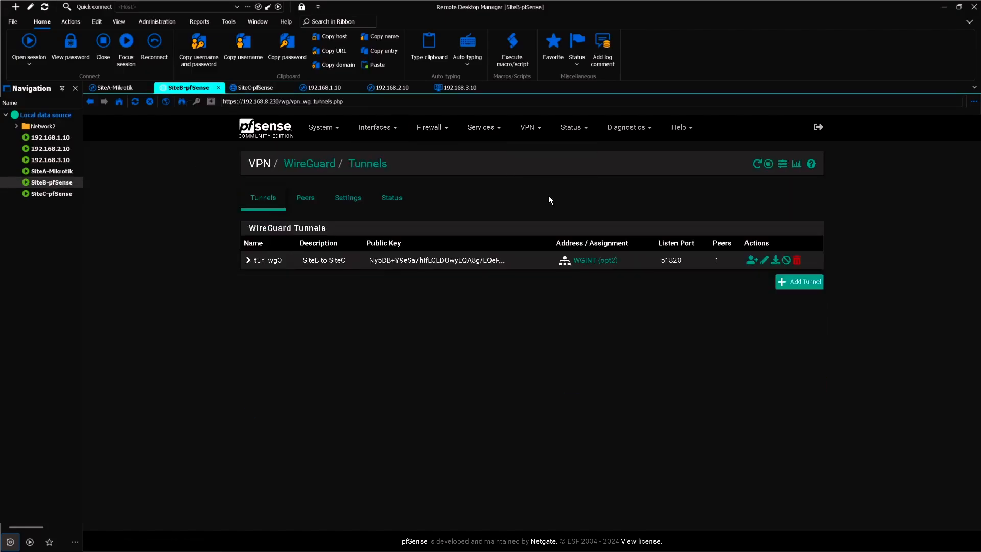
{"action": "left_click", "coordinate": [398, 202]}
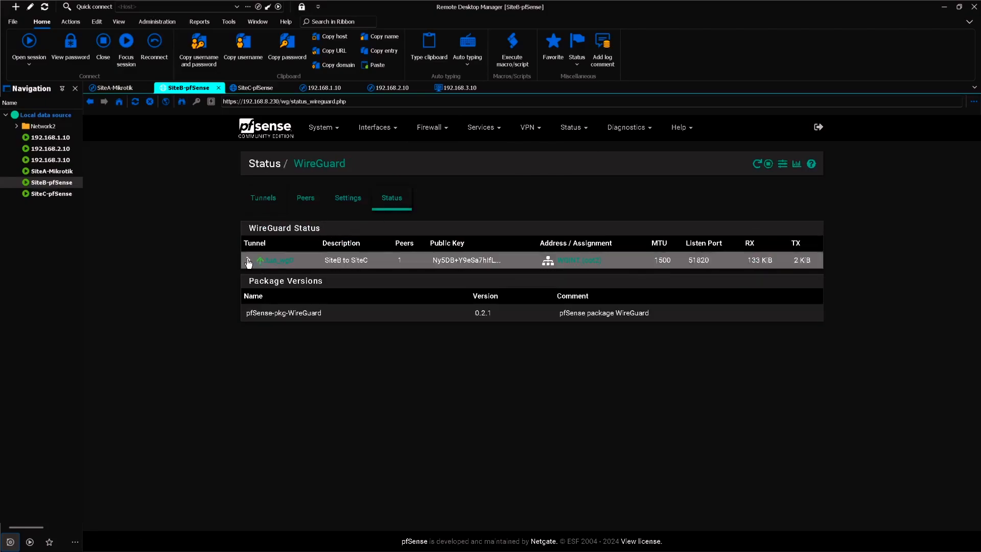
{"action": "left_click", "coordinate": [249, 260]}
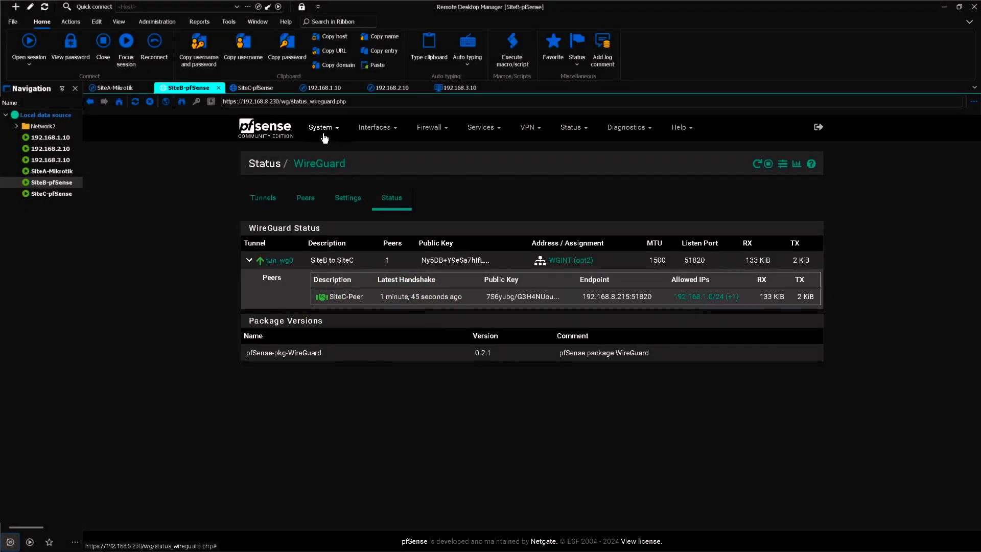
Start a new routing gateway on SiteB-pfSense and assign it to the WGINT interface
{"action": "left_click", "coordinate": [326, 132]}
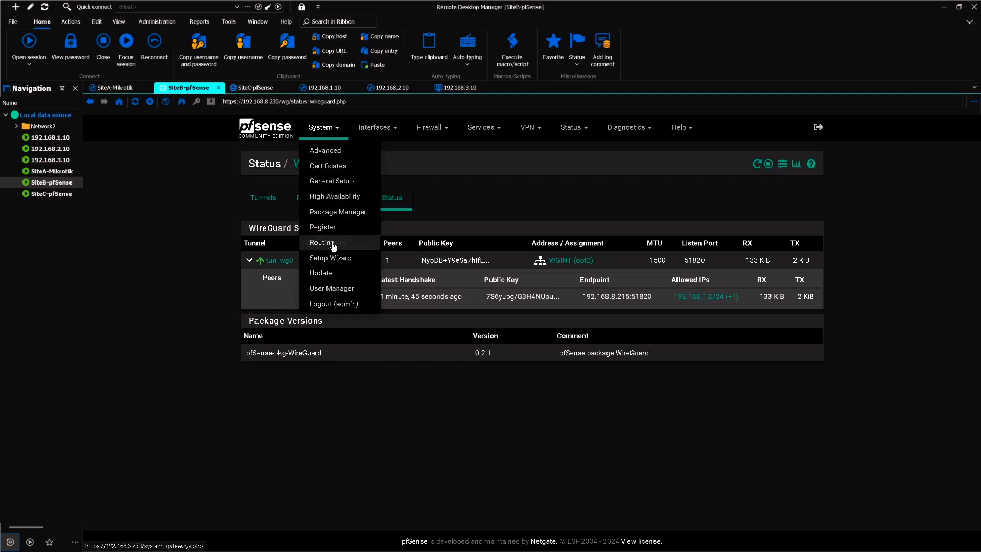
{"action": "left_click", "coordinate": [320, 244]}
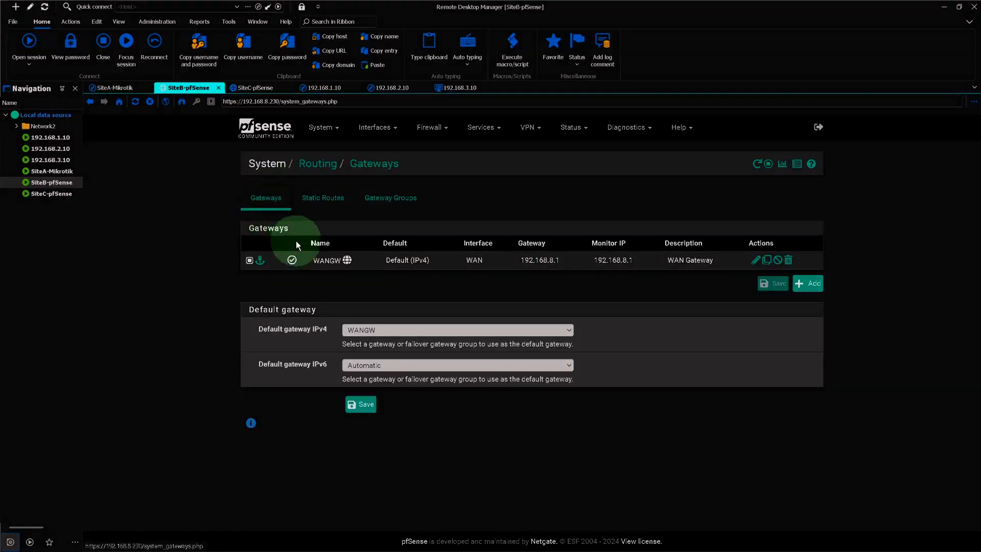
{"action": "left_click", "coordinate": [810, 284]}
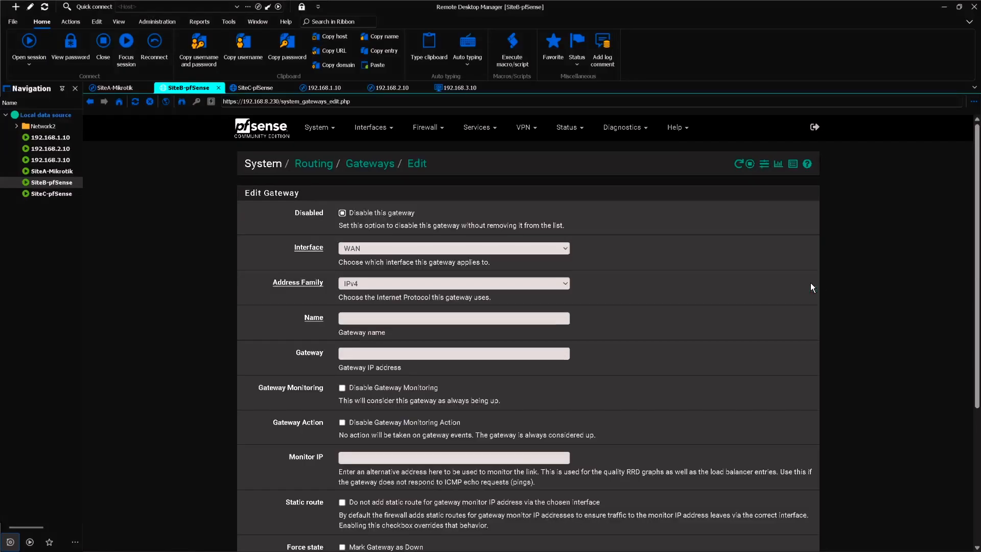
{"action": "left_click", "coordinate": [311, 256]}
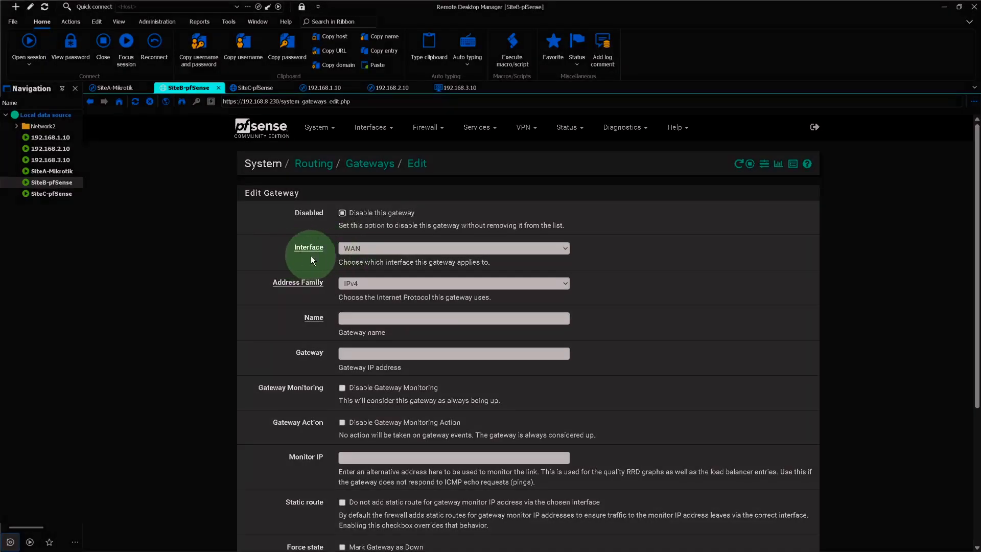
{"action": "left_click", "coordinate": [363, 250]}
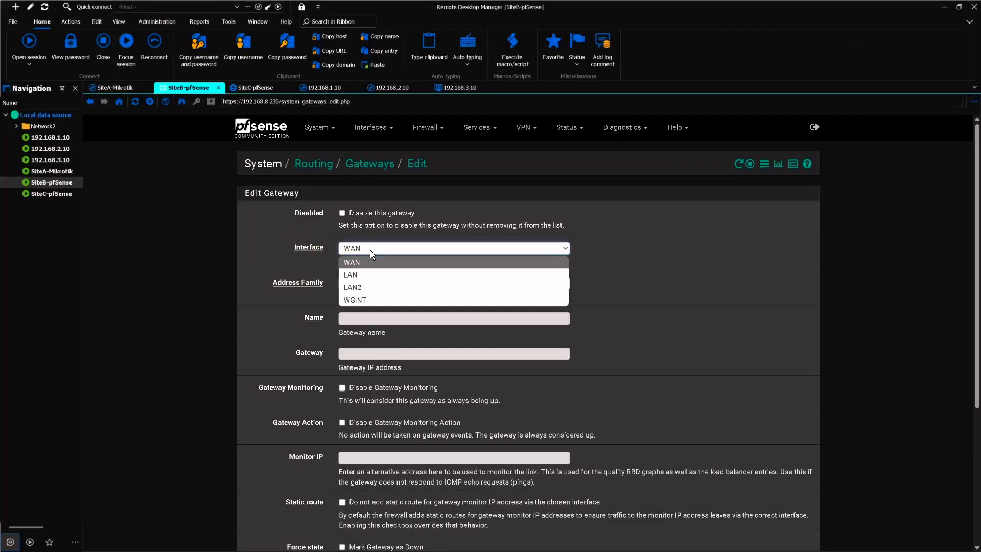
{"action": "left_click", "coordinate": [350, 301]}
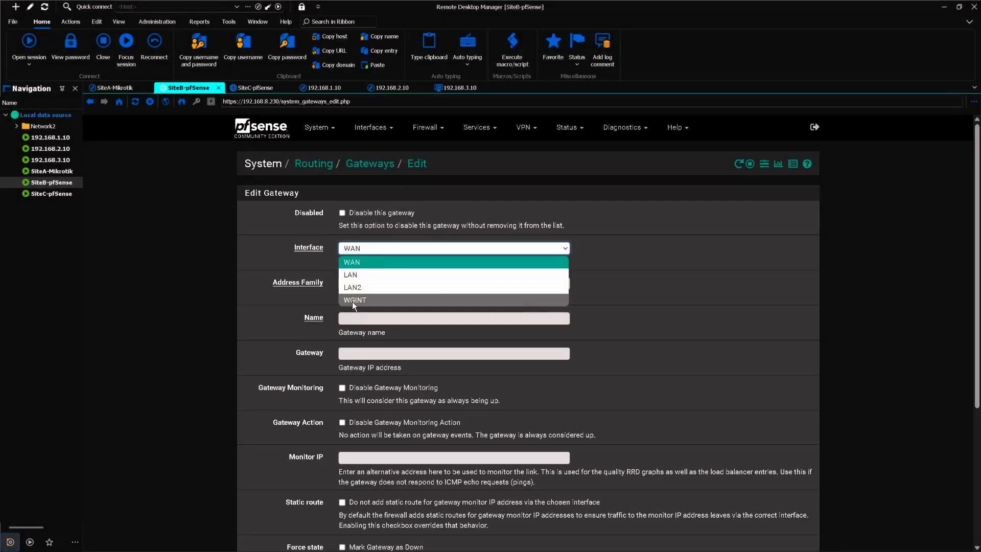
{"action": "left_click", "coordinate": [368, 300]}
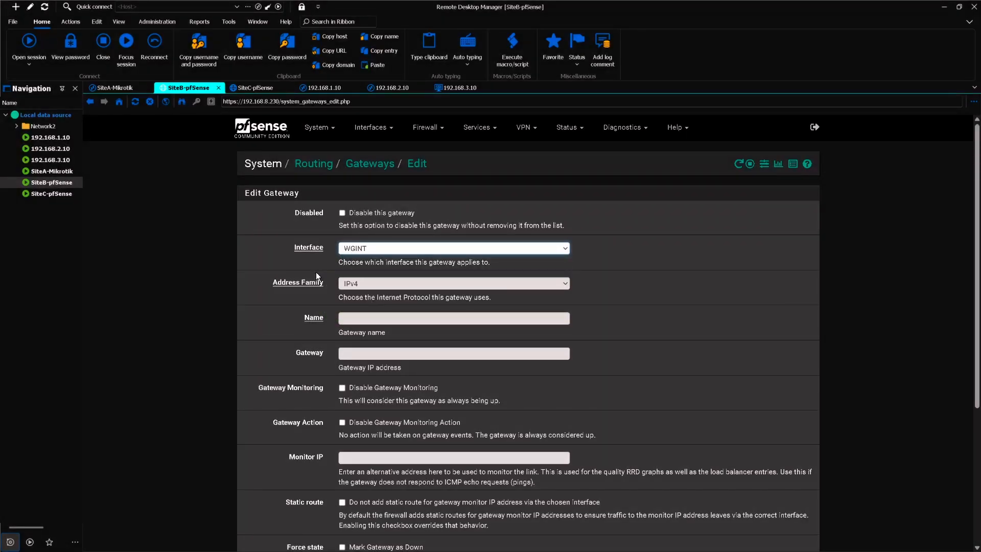
Name the gateway SiteC-Gateway, set its IP address to 10.0.0.1 and try to save it
{"action": "left_click", "coordinate": [349, 318]}
{"action": "scroll", "coordinate": [349, 320], "scroll_direction": "down", "scroll_amount": 1}
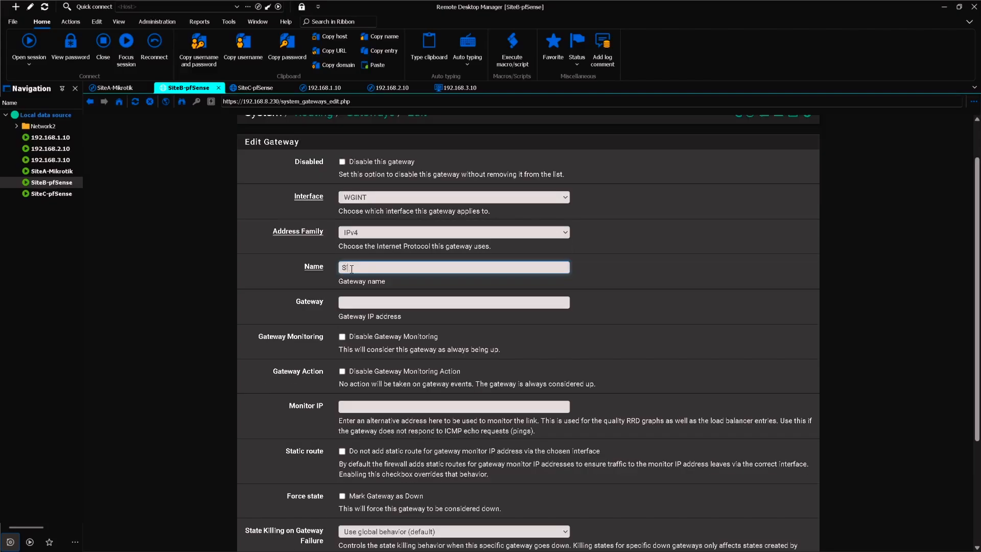
{"action": "type", "text": "SiteC-Gateway"}
{"action": "left_click", "coordinate": [351, 307]}
{"action": "type", "text": "10.0.0"}
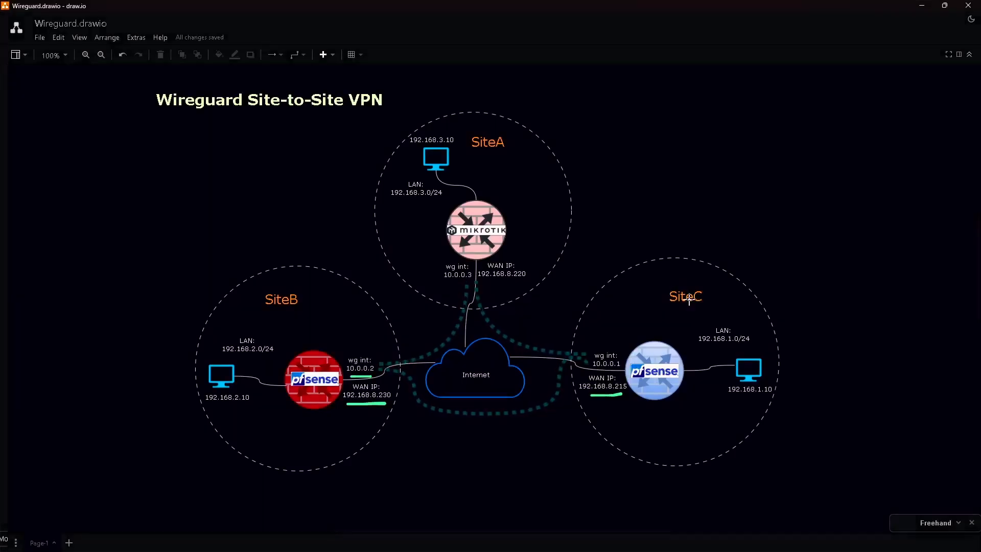
{"action": "type", "text": ".1"}
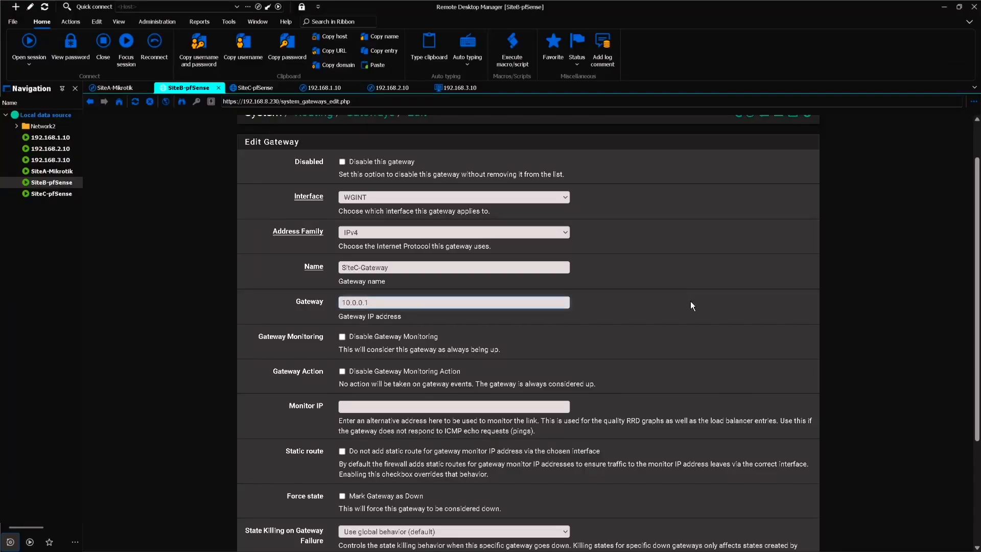
{"action": "scroll", "coordinate": [385, 357], "scroll_direction": "down", "scroll_amount": 3}
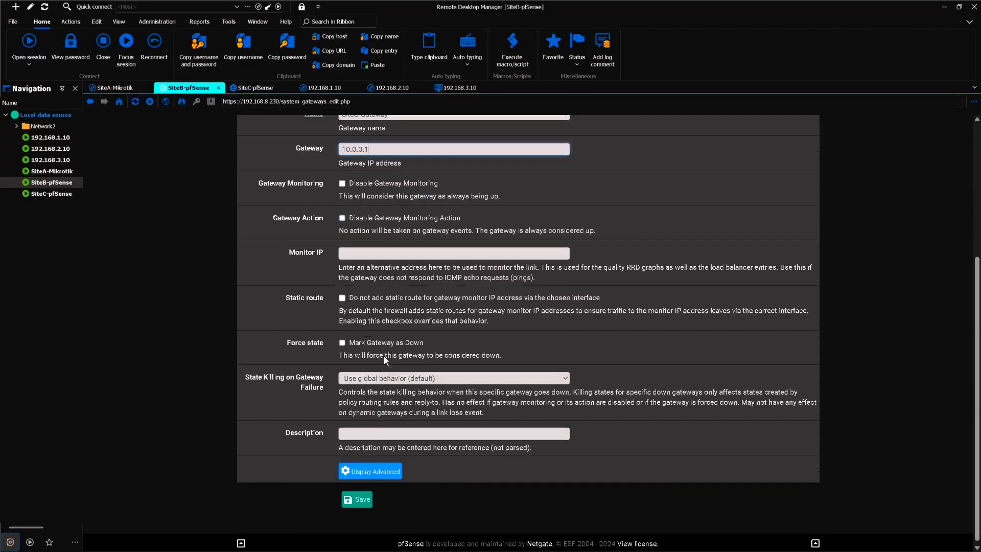
{"action": "left_click", "coordinate": [362, 502]}
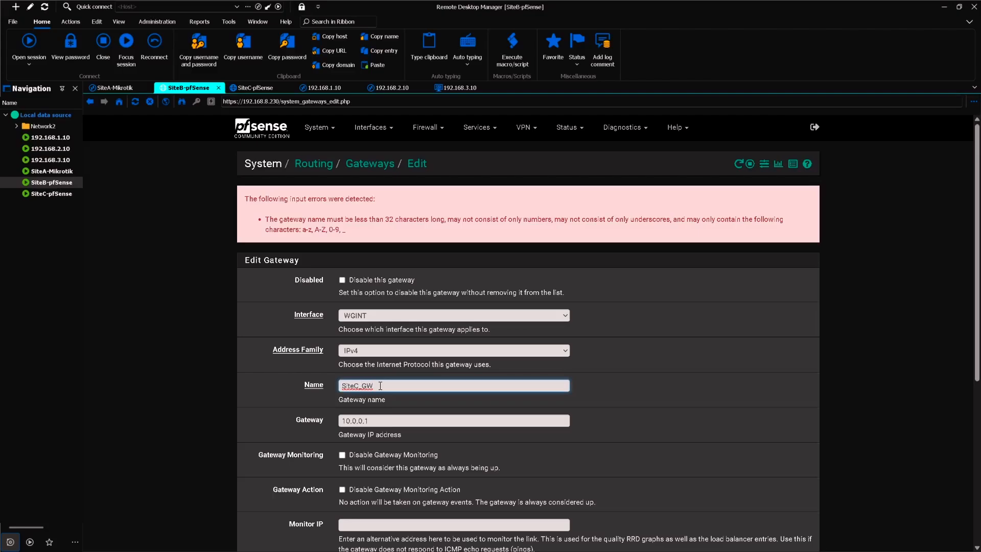
Rename the gateway as SiteC_GW, save it and apply the gateway changes
{"action": "scroll", "coordinate": [388, 387], "scroll_direction": "down", "scroll_amount": 5}
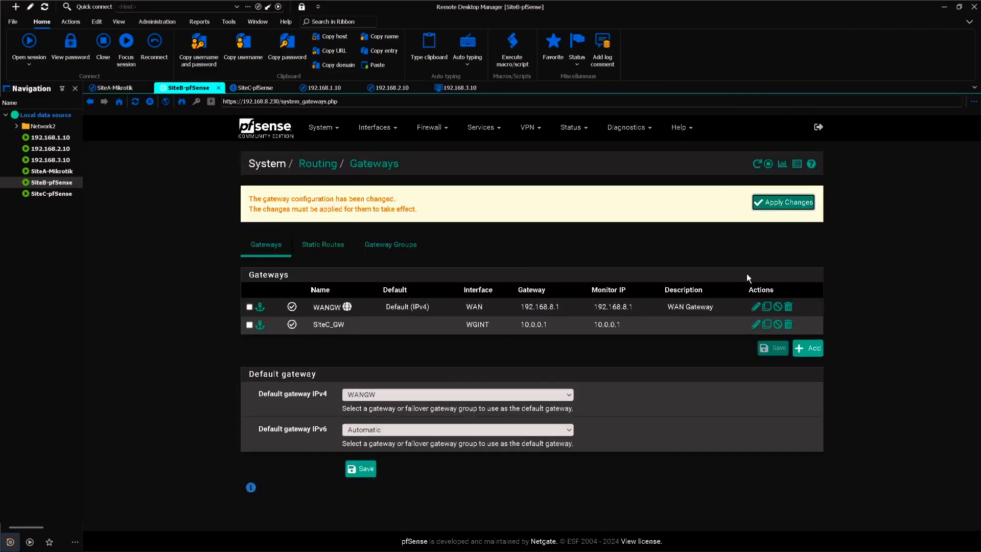
{"action": "left_click", "coordinate": [777, 207]}
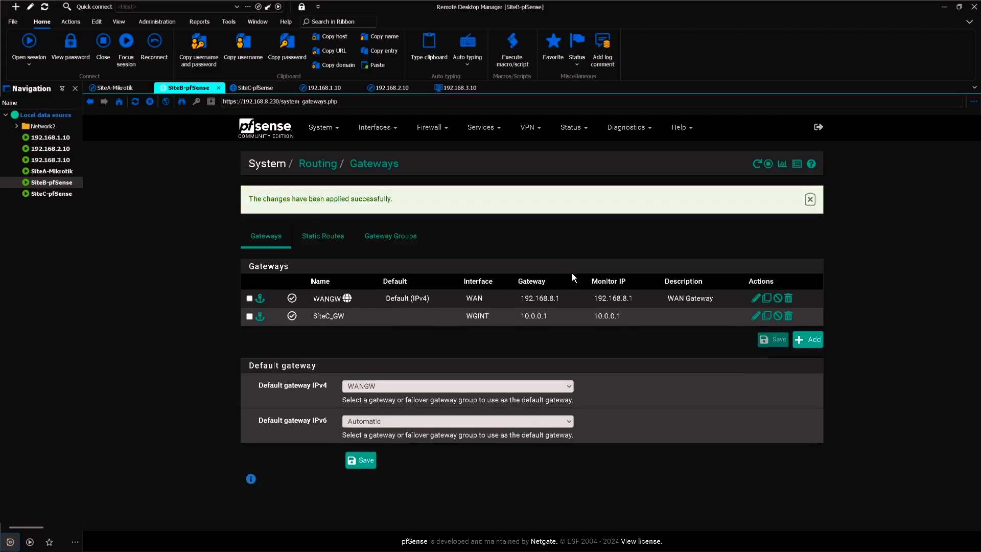
{"action": "left_click", "coordinate": [325, 321]}
Start a new static route on SiteB-pfSense with the destination network 192.168.1.0/24
{"action": "left_click", "coordinate": [329, 241]}
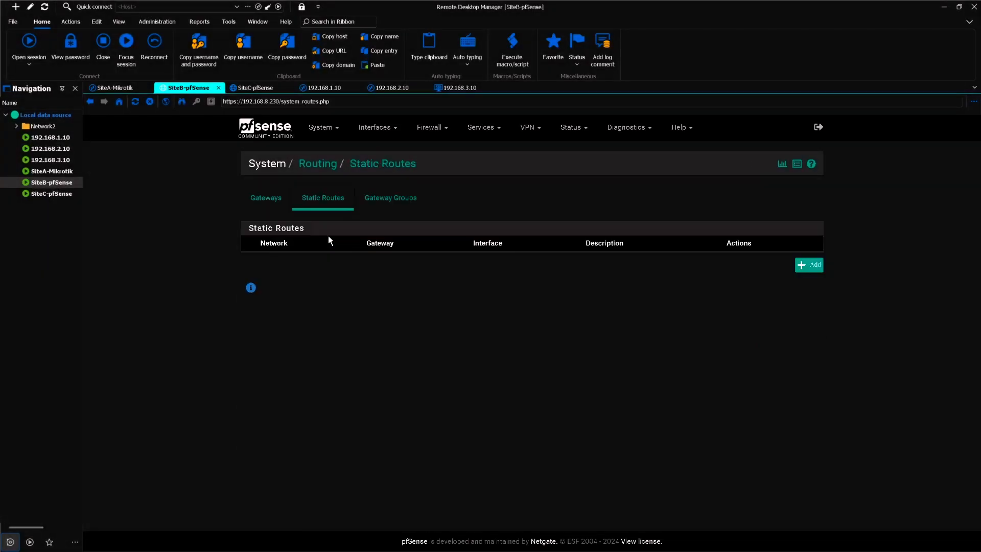
{"action": "left_click", "coordinate": [809, 264]}
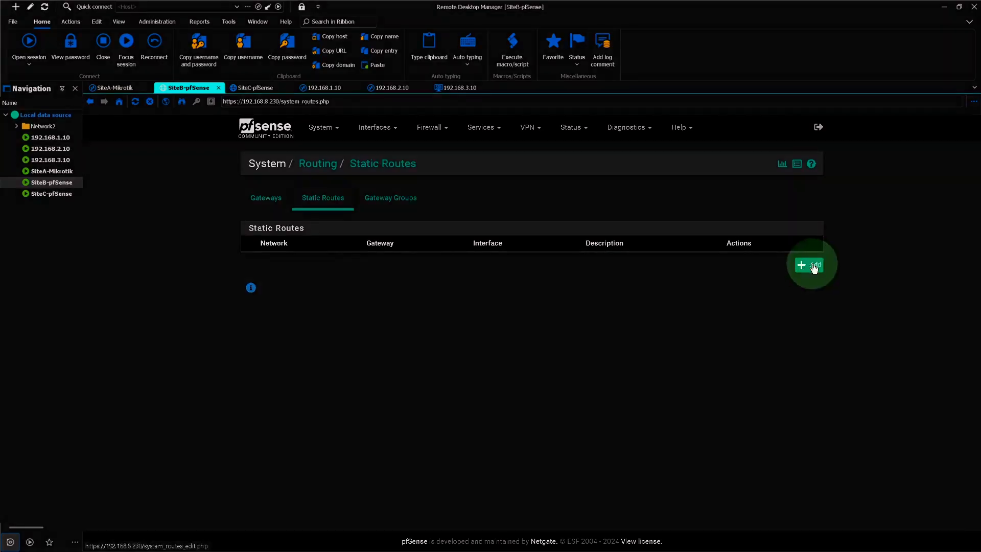
{"action": "left_click", "coordinate": [389, 212]}
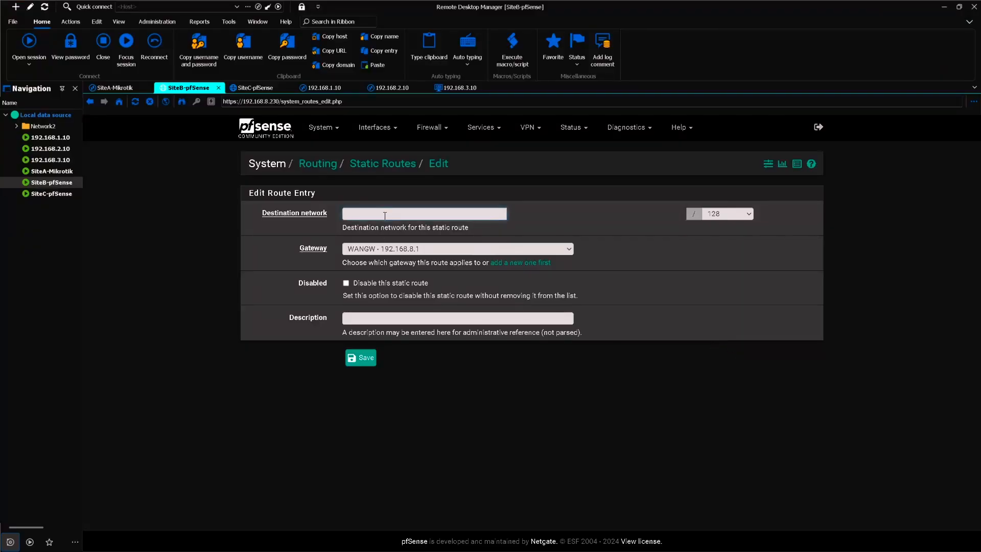
{"action": "type", "text": "1"}
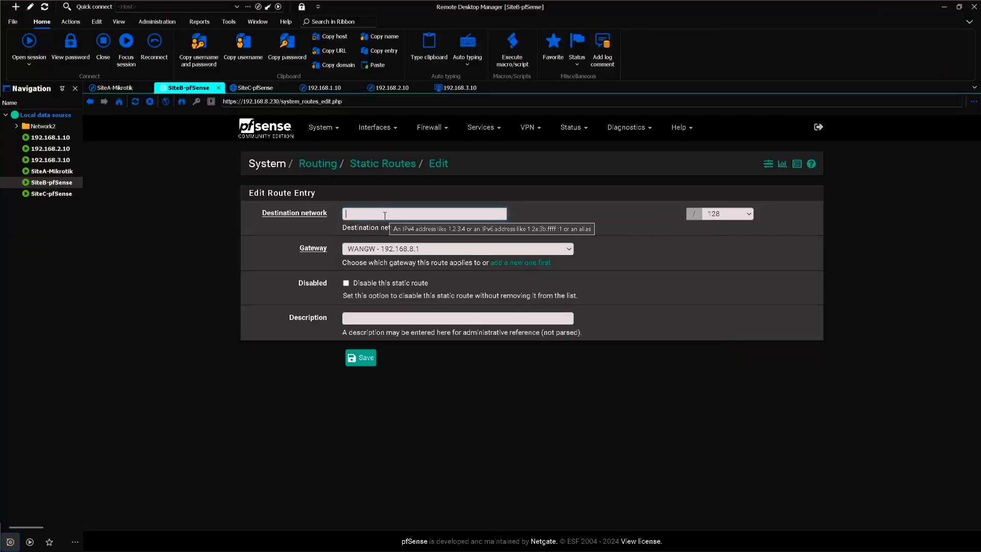
{"action": "type", "text": "92.168"}
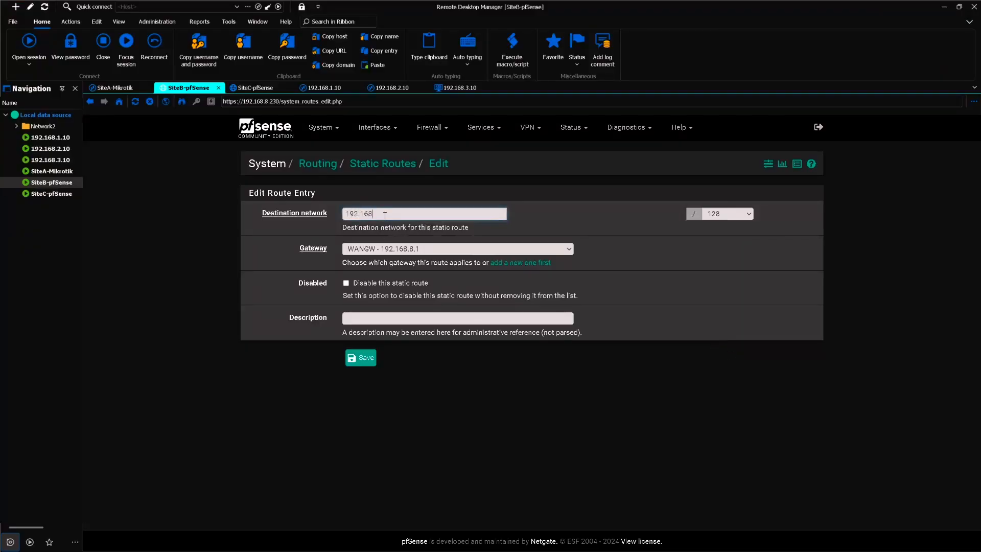
{"action": "type", "text": ".1.0"}
{"action": "left_click", "coordinate": [713, 213]}
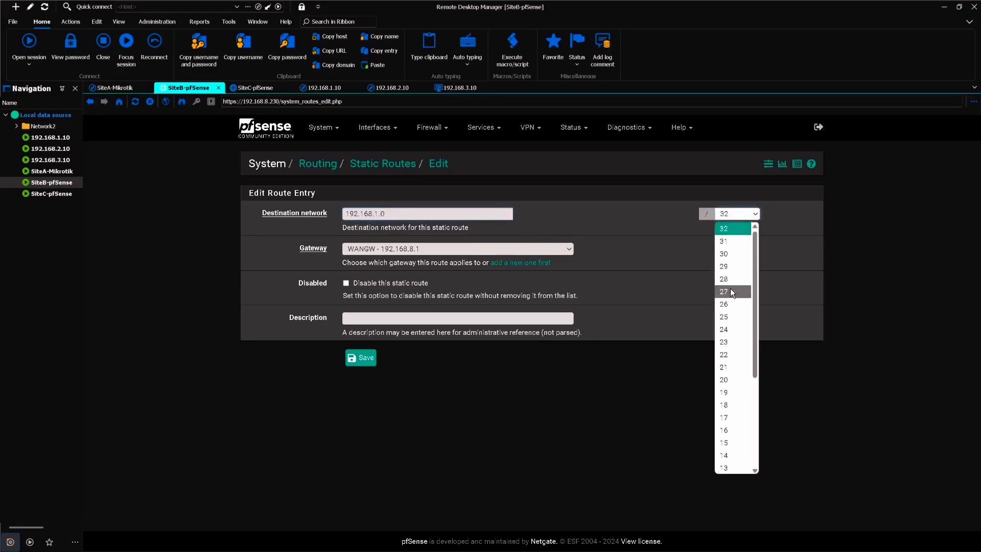
{"action": "left_click", "coordinate": [727, 327]}
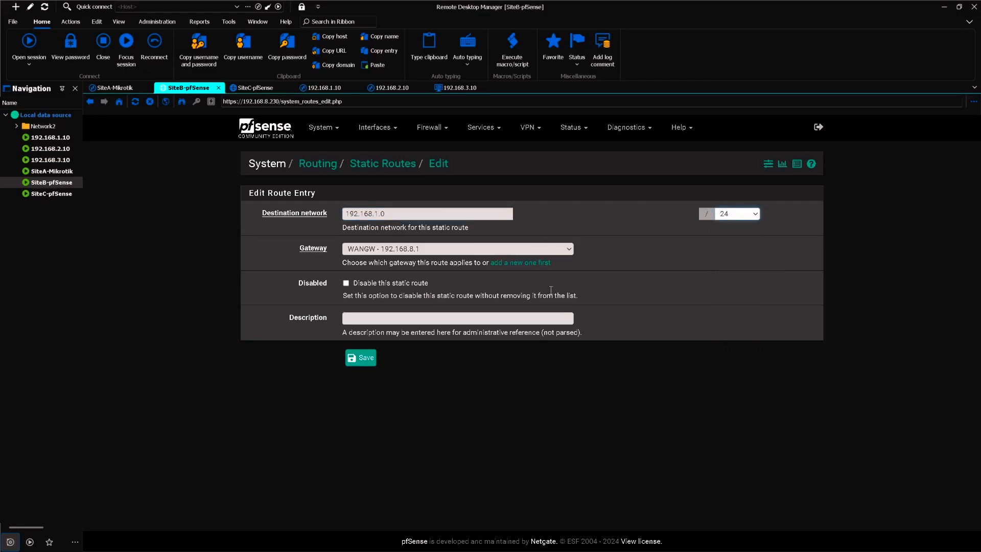
Route the new entry through SiteC_GW with the description "Route to SiteC Network", save it and apply the static route changes
{"action": "left_click", "coordinate": [328, 250]}
{"action": "left_click", "coordinate": [380, 250]}
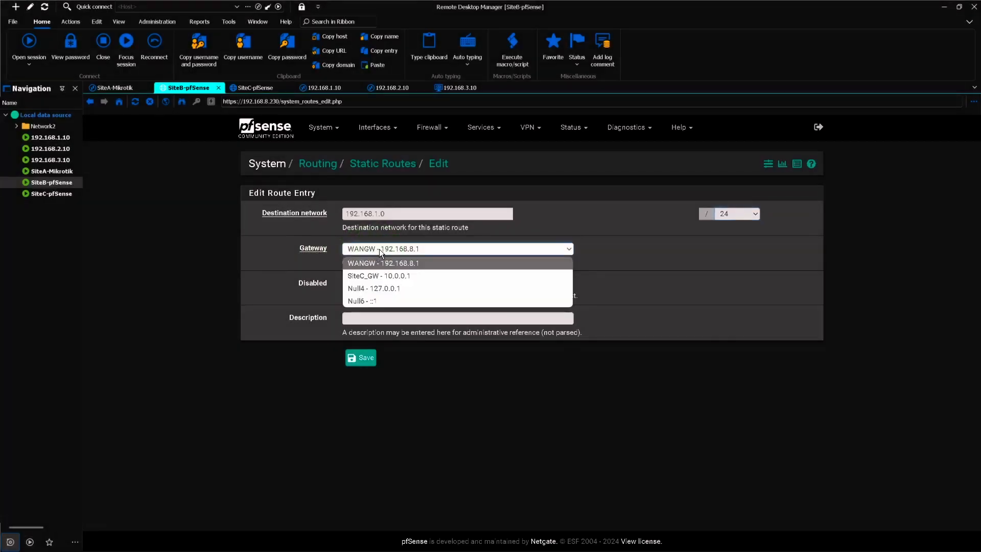
{"action": "left_click", "coordinate": [373, 278]}
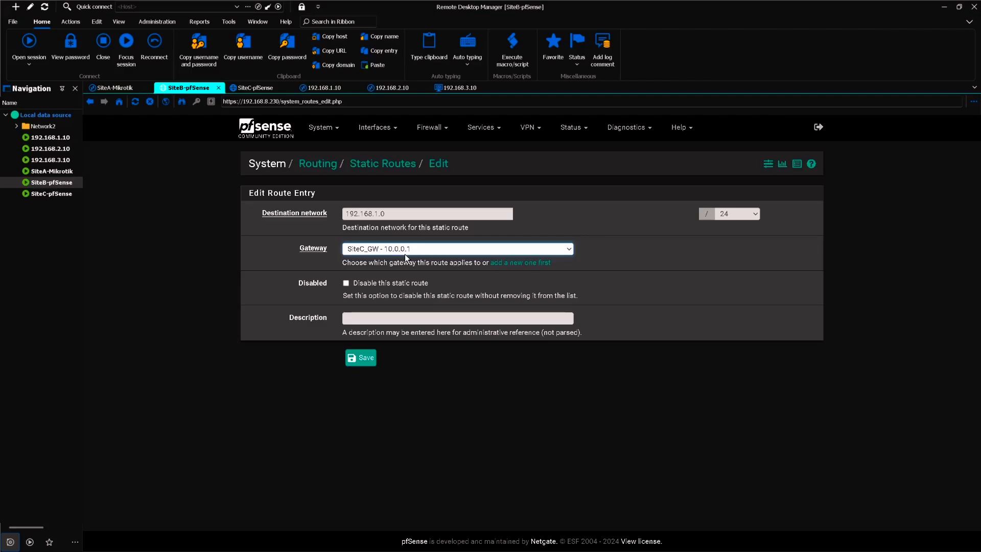
{"action": "left_click", "coordinate": [384, 319]}
{"action": "type", "text": "Ro"}
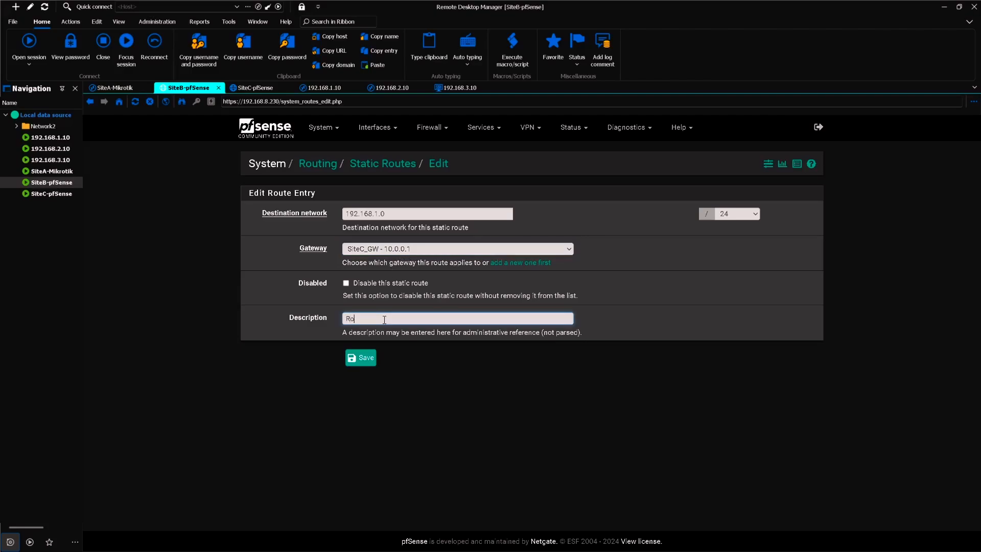
{"action": "type", "text": "ute to SiteC Network"}
{"action": "left_click", "coordinate": [361, 357]}
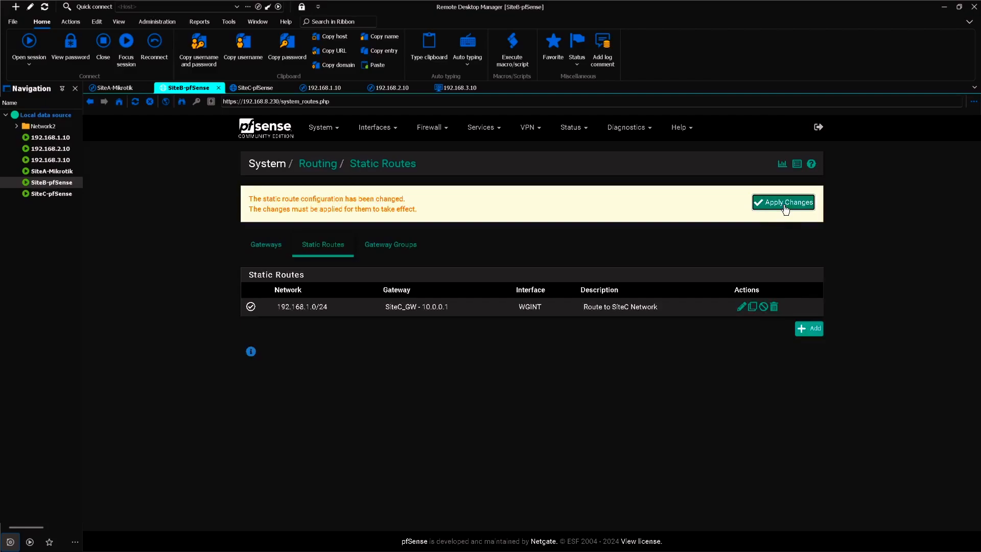
{"action": "left_click", "coordinate": [785, 204]}
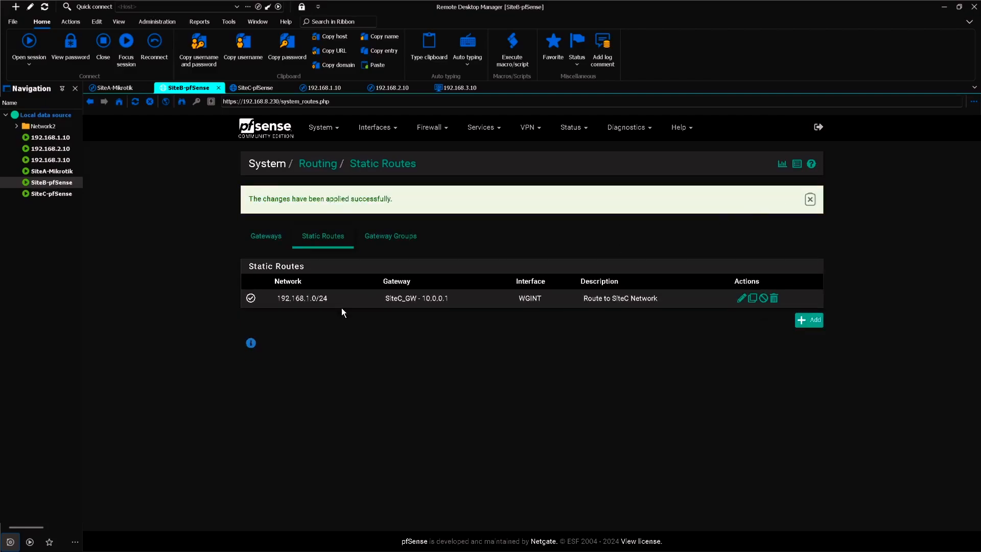
{"action": "left_click", "coordinate": [287, 305]}
Start a new routing gateway on SiteC-pfSense and assign it to the WGINT interface
{"action": "left_click", "coordinate": [266, 90]}
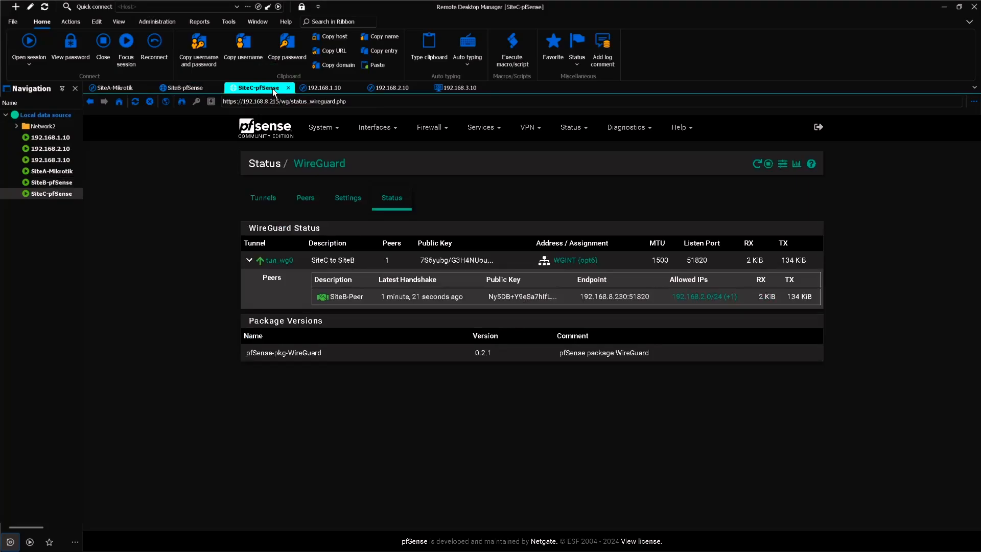
{"action": "left_click", "coordinate": [331, 131]}
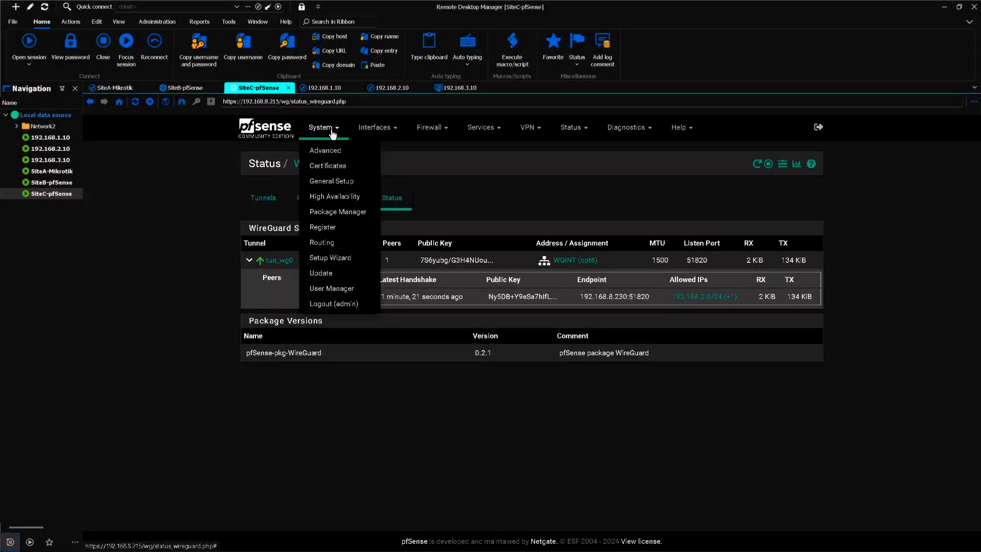
{"action": "left_click", "coordinate": [331, 243]}
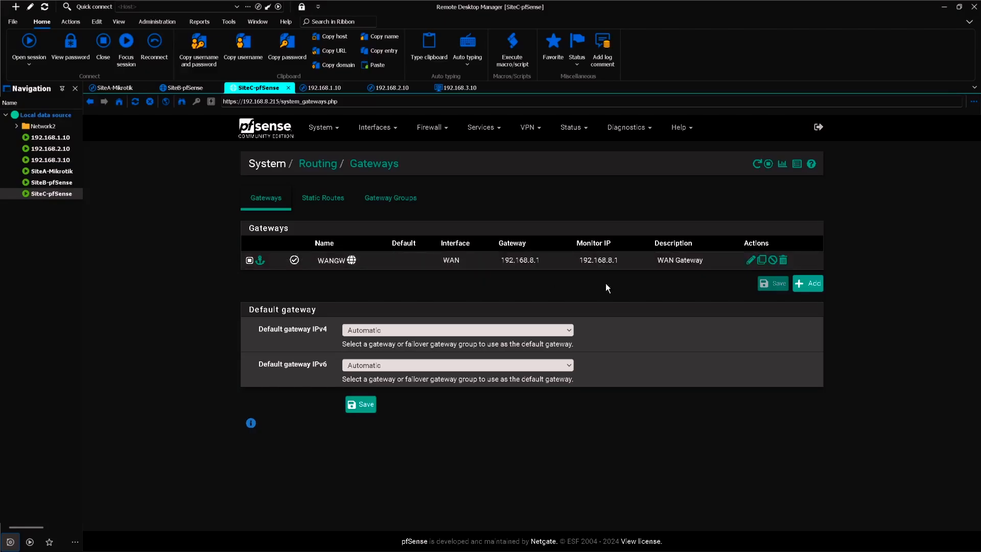
{"action": "left_click", "coordinate": [804, 286]}
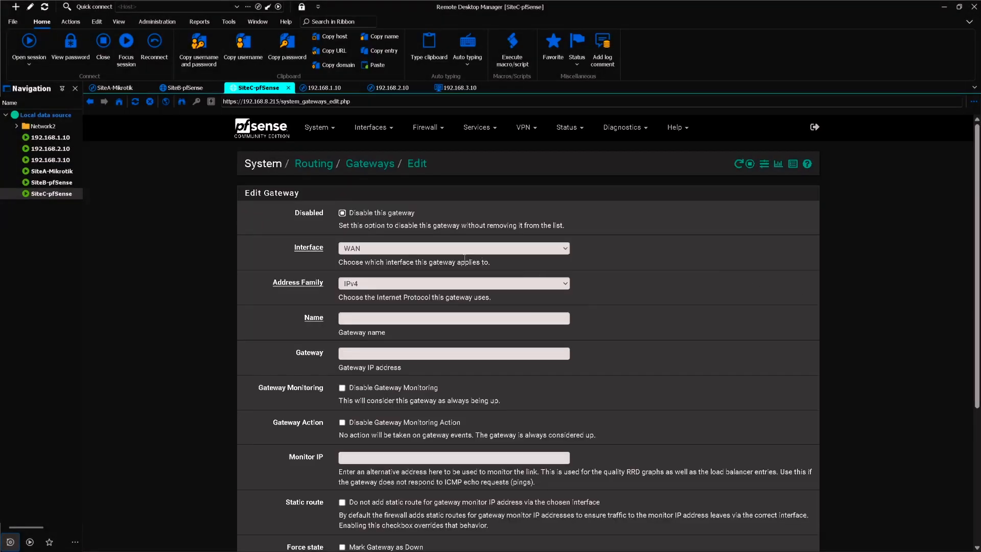
{"action": "left_click", "coordinate": [321, 250]}
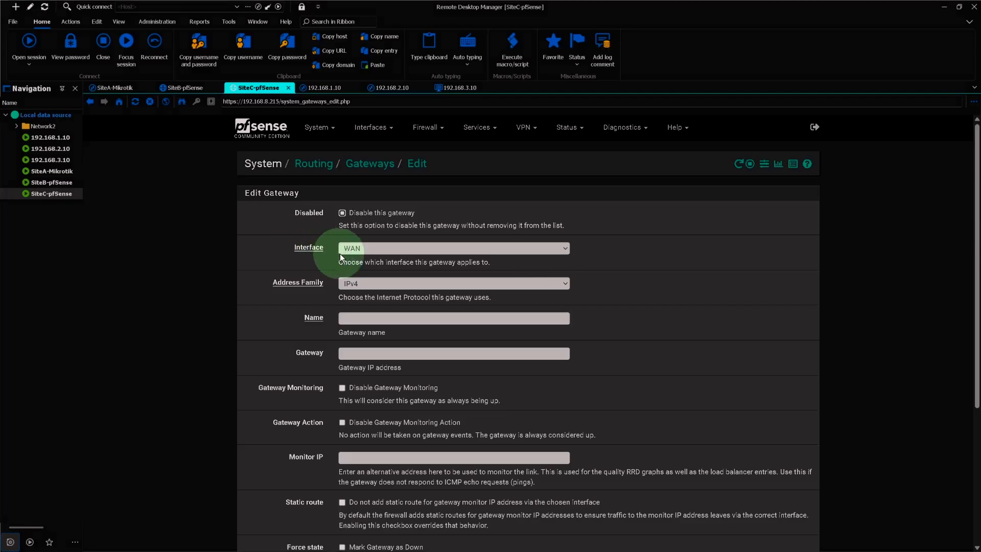
{"action": "left_click", "coordinate": [364, 249]}
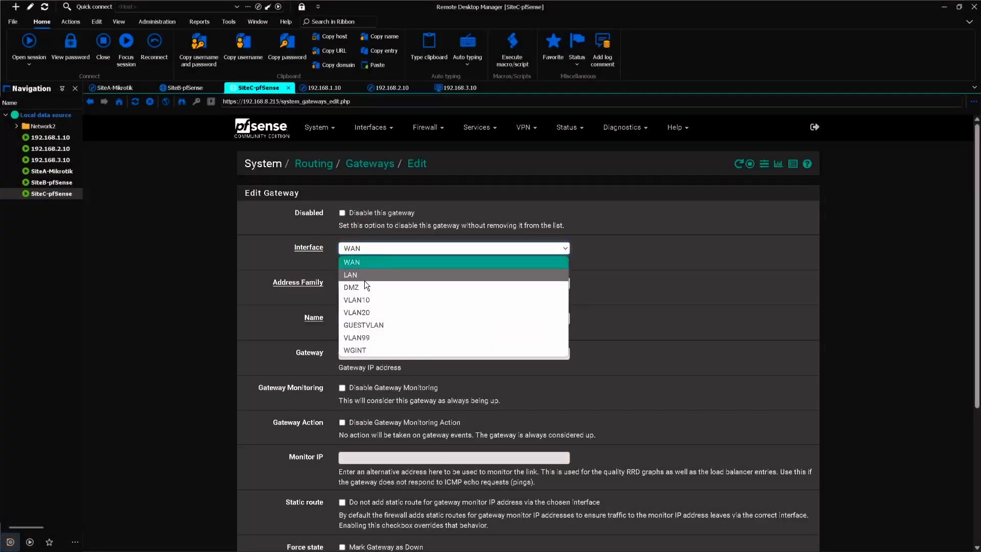
{"action": "left_click", "coordinate": [345, 351]}
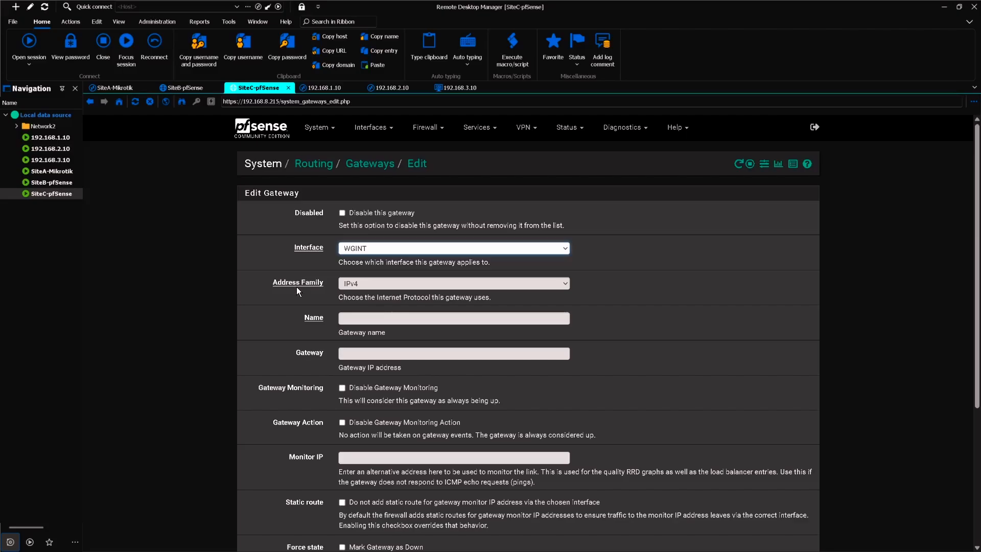
{"action": "left_click", "coordinate": [281, 285]}
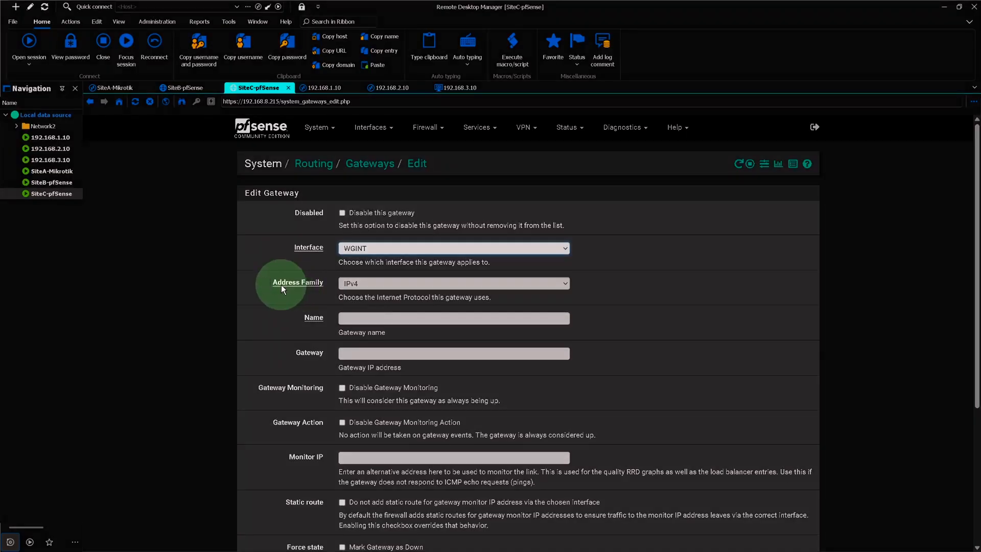
Name the gateway SiteB_GW with the IP address 10.0.0.2, save it and apply the gateway changes
{"action": "left_click", "coordinate": [372, 318]}
{"action": "type", "text": "SiteB_GW"}
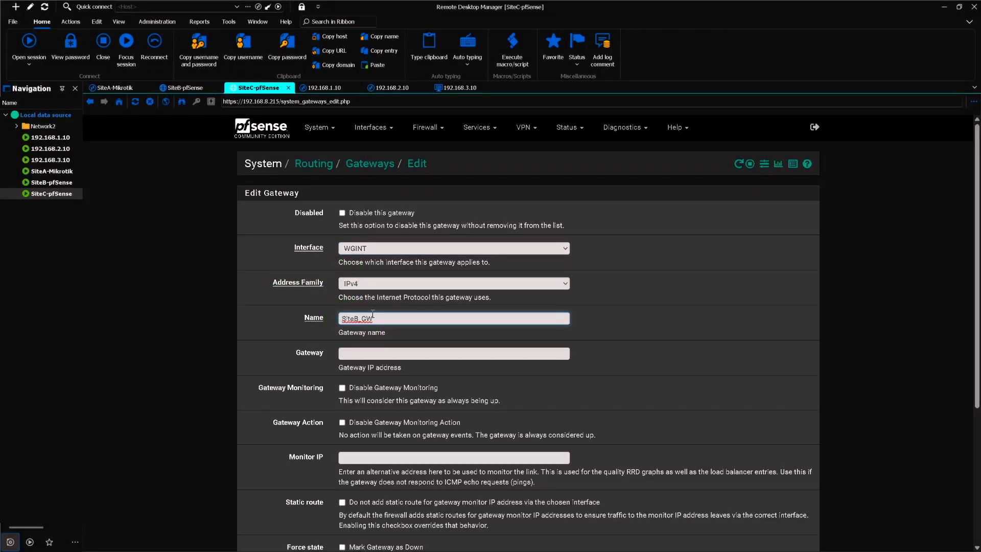
{"action": "left_click", "coordinate": [371, 351]}
{"action": "type", "text": "10"}
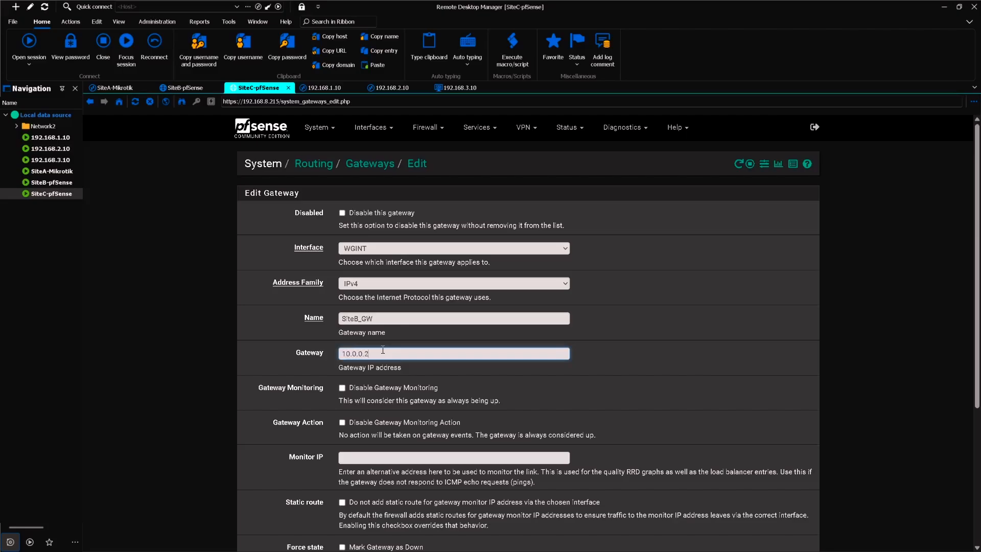
{"action": "type", "text": ".0.0.2"}
{"action": "scroll", "coordinate": [383, 350], "scroll_direction": "down", "scroll_amount": 5}
{"action": "left_click", "coordinate": [357, 498]}
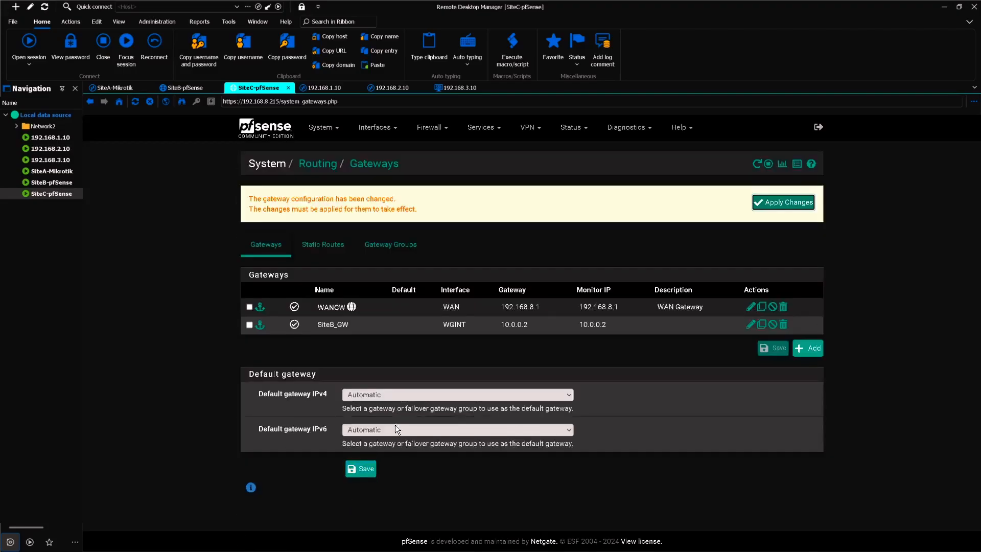
{"action": "left_click", "coordinate": [774, 202]}
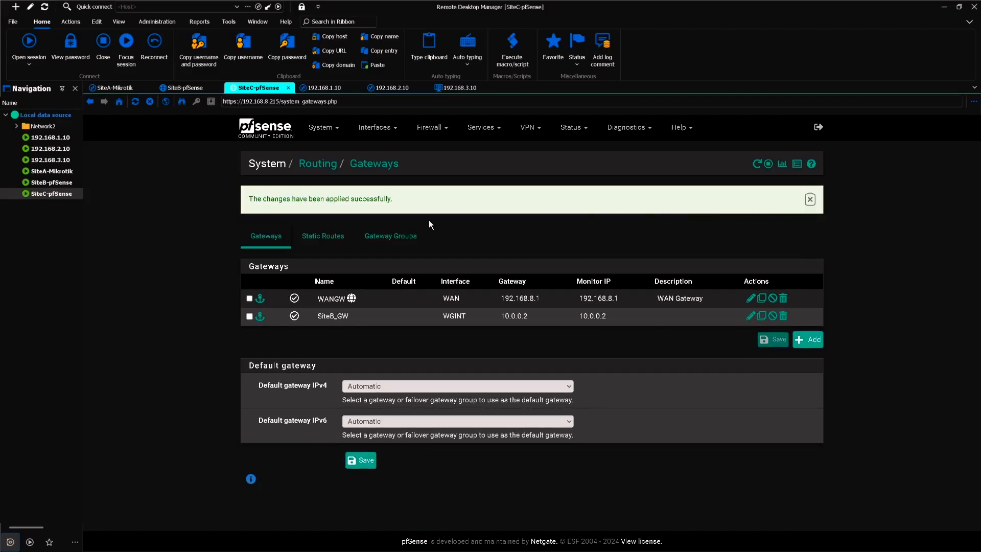
Start a new static route on SiteC-pfSense with the destination network 192.168.2.0/24
{"action": "left_click", "coordinate": [327, 234]}
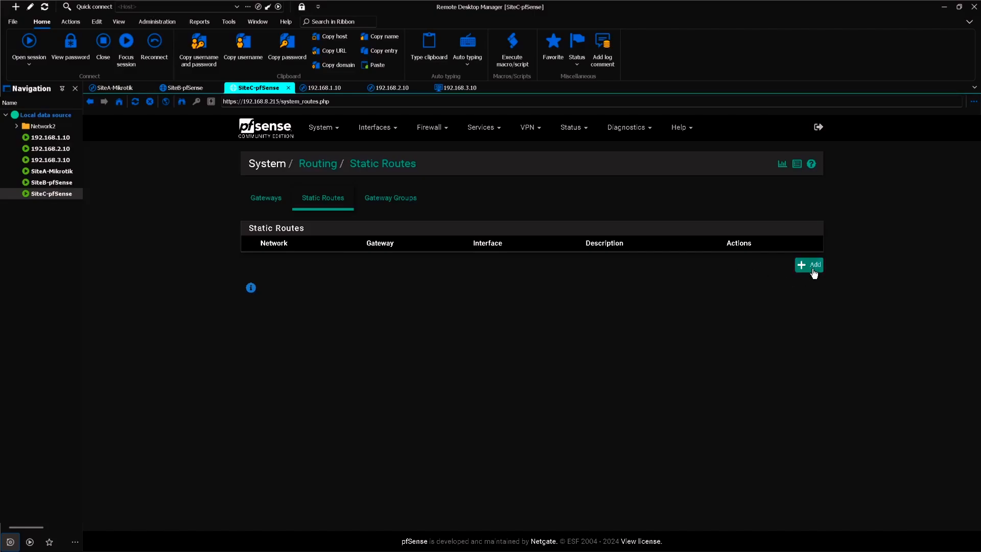
{"action": "left_click", "coordinate": [813, 270]}
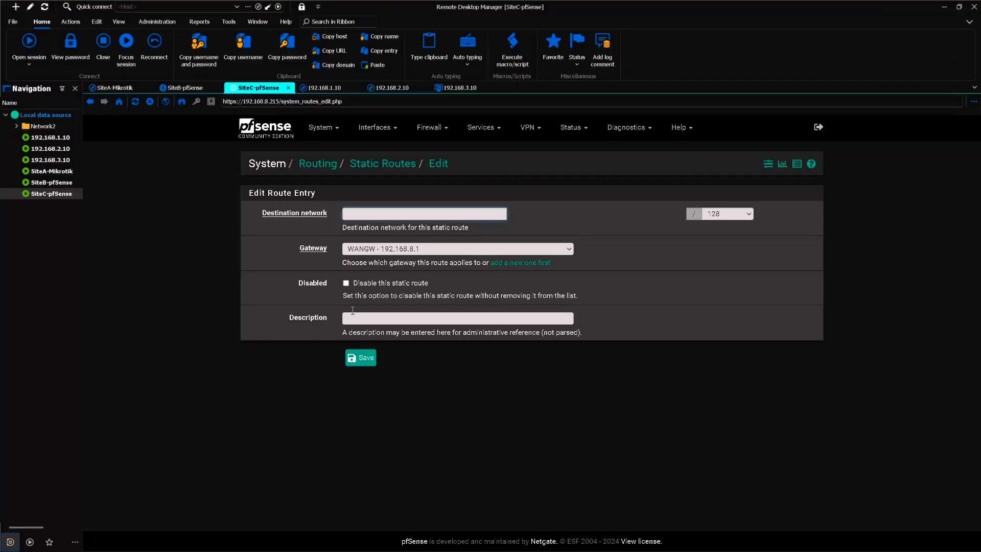
{"action": "type", "text": "92.168.2.0"}
{"action": "left_click", "coordinate": [738, 215]}
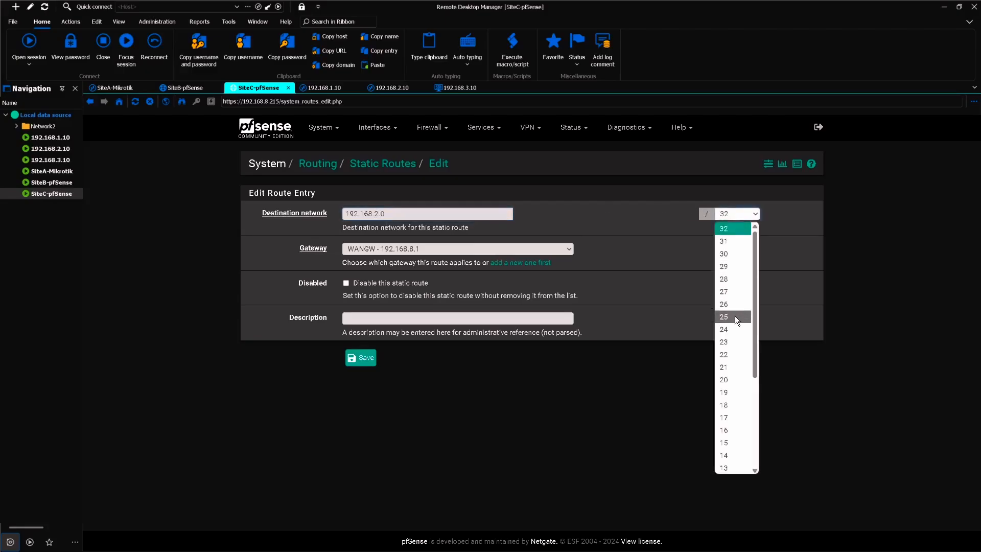
{"action": "left_click", "coordinate": [730, 329]}
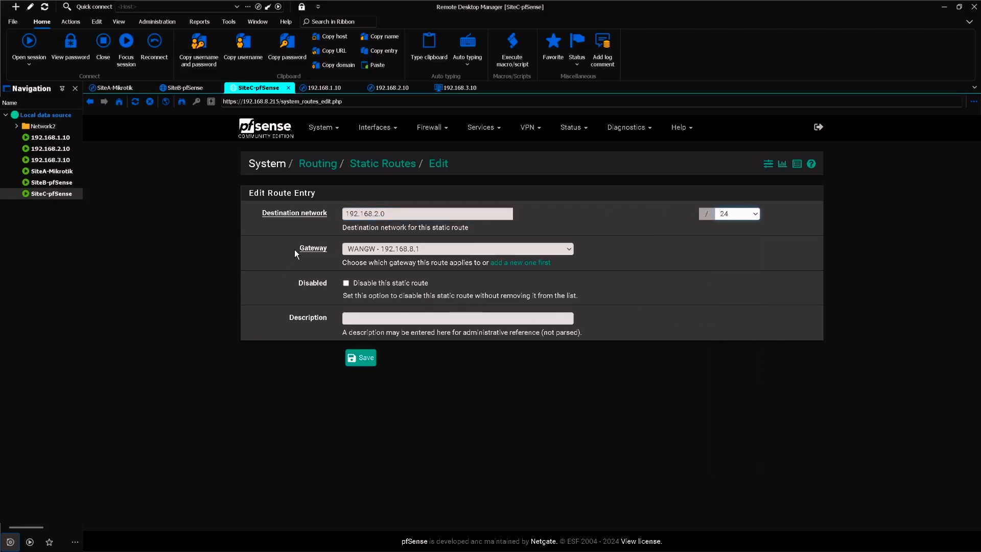
Route the entry through SiteB_GW with the description "Route to SiteB Network", save it and apply the static route changes
{"action": "left_click", "coordinate": [375, 249]}
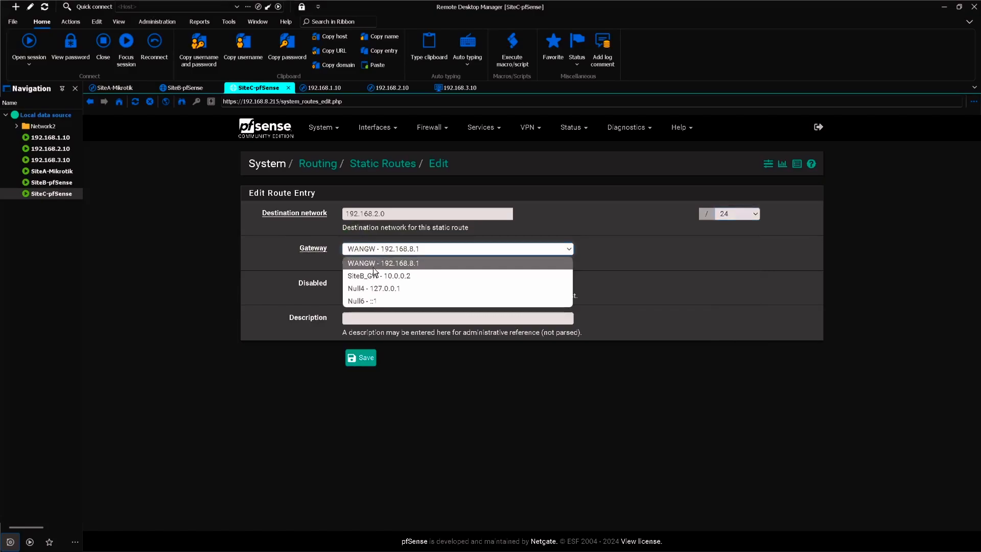
{"action": "left_click", "coordinate": [394, 279]}
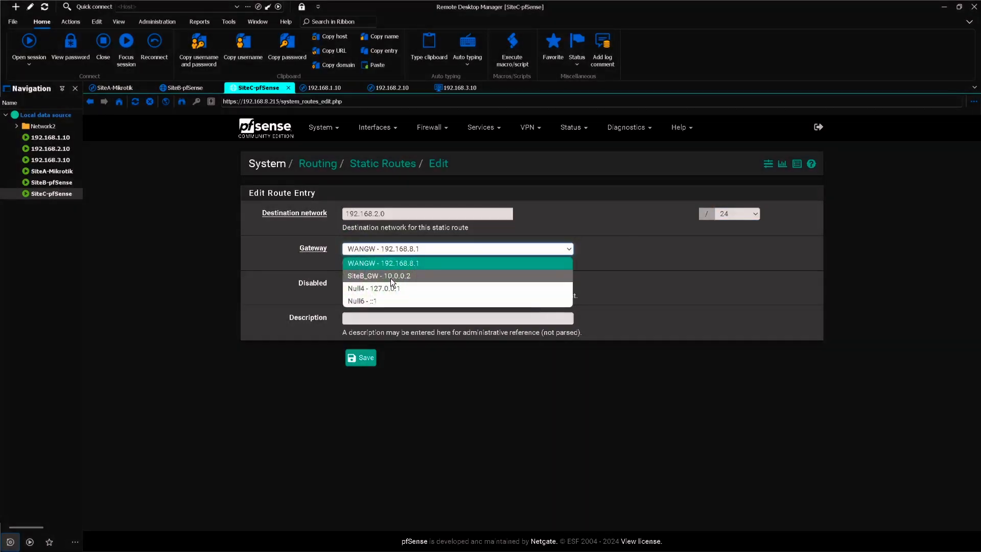
{"action": "left_click", "coordinate": [308, 319]}
{"action": "type", "text": "Route to Site"}
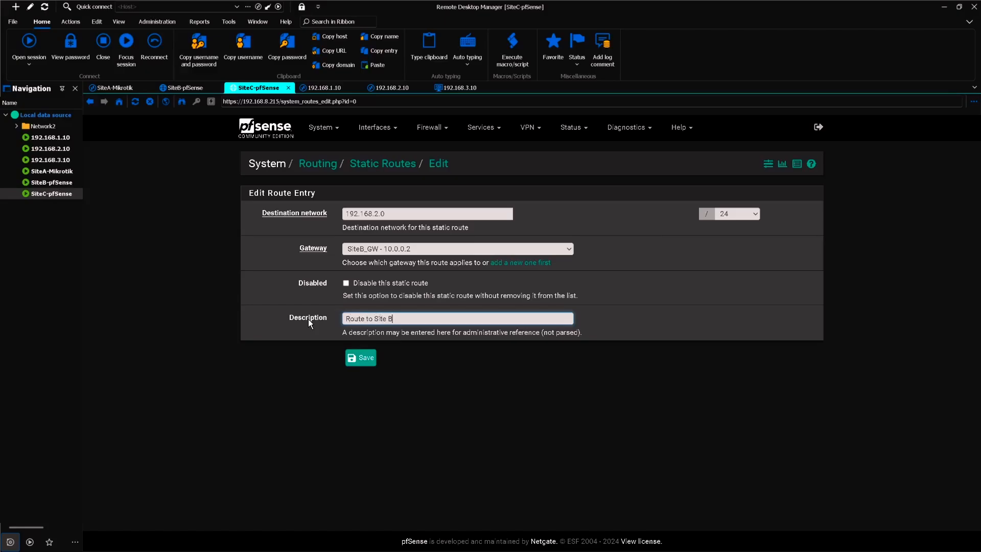
{"action": "key", "text": "BackSpace"}
{"action": "type", "text": "B Network"}
{"action": "left_click", "coordinate": [356, 358]}
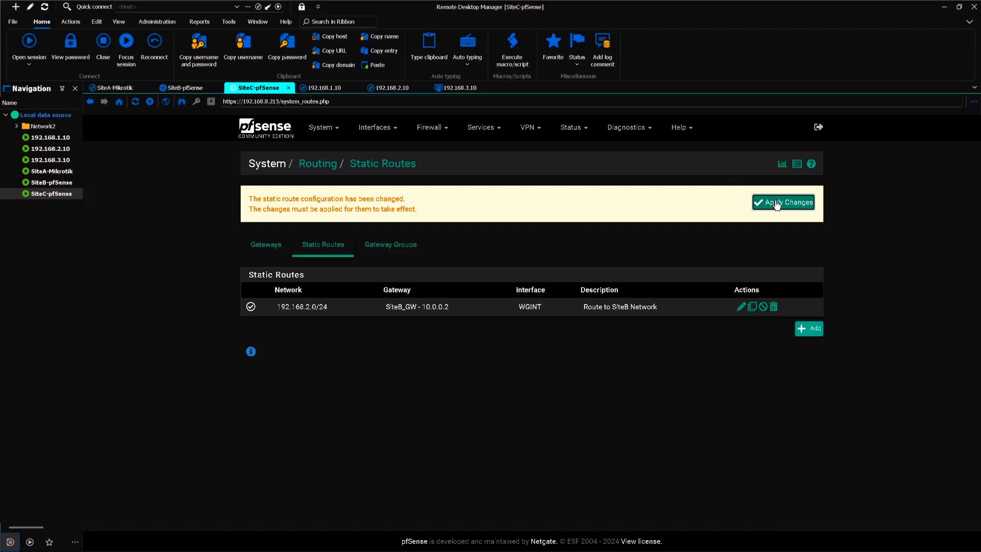
{"action": "left_click", "coordinate": [775, 202]}
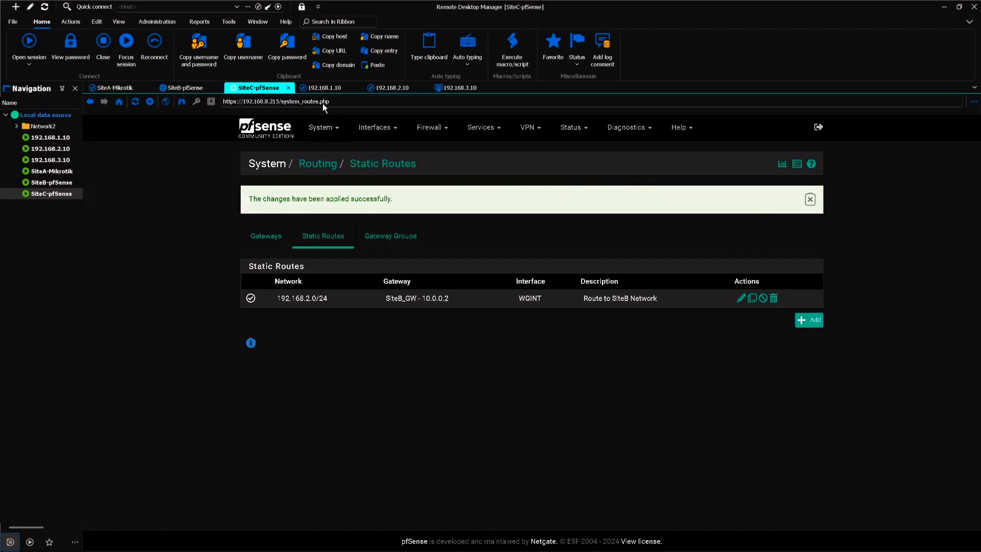
Ping 192.168.2.10 from the command prompt of the 192.168.1.10 machine
{"action": "left_click", "coordinate": [323, 88]}
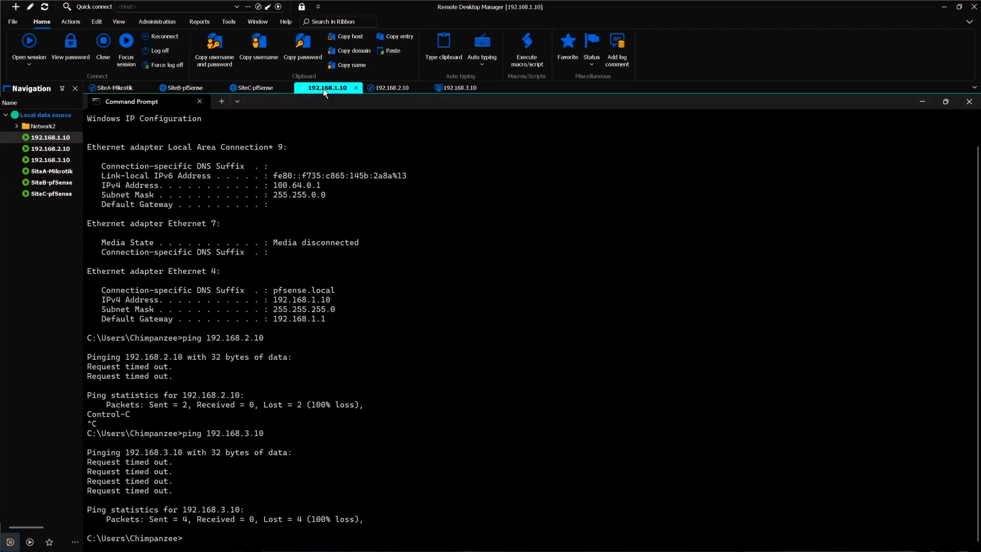
{"action": "type", "text": "pni"}
{"action": "key", "text": "BackSpace"}
{"action": "key", "text": "BackSpace"}
{"action": "key", "text": "BackSpace"}
{"action": "key", "text": "BackSpace"}
{"action": "type", "text": "ping 192.168.2.10"}
{"action": "key", "text": "Return"}
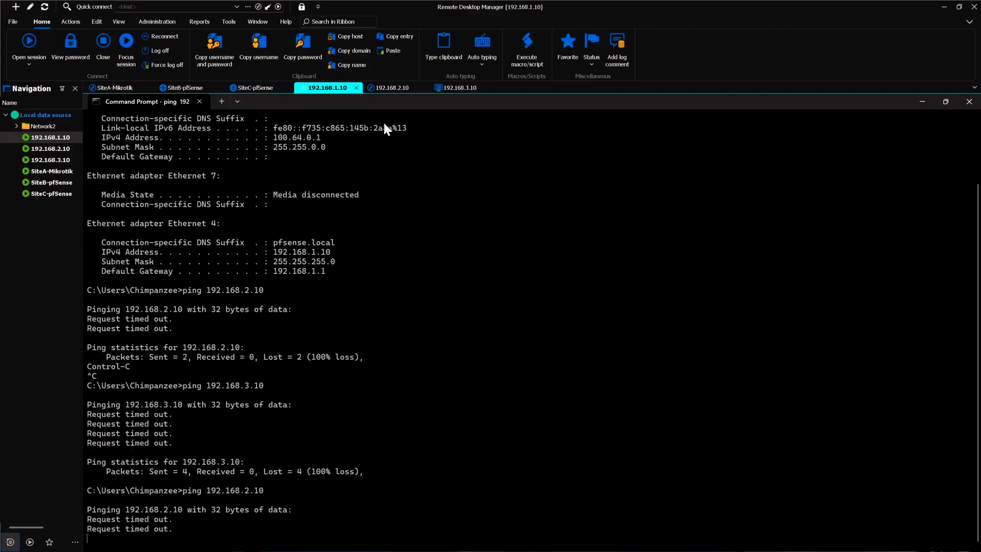
Ping 192.168.1.10 from the command prompt of the 192.168.2.10 machine
{"action": "left_click", "coordinate": [395, 89]}
{"action": "type", "text": "ping "}
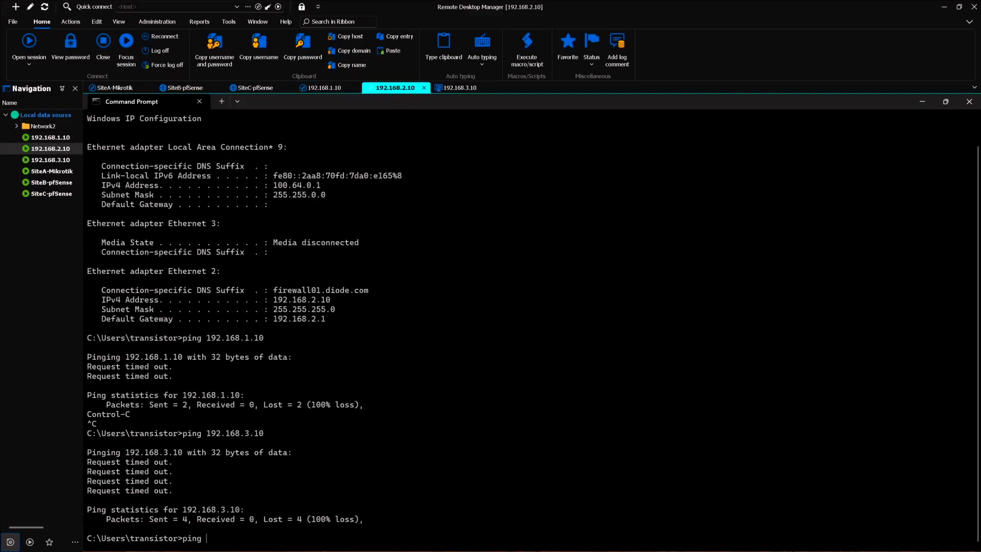
{"action": "type", "text": "192.168.1.10"}
{"action": "key", "text": "Return"}
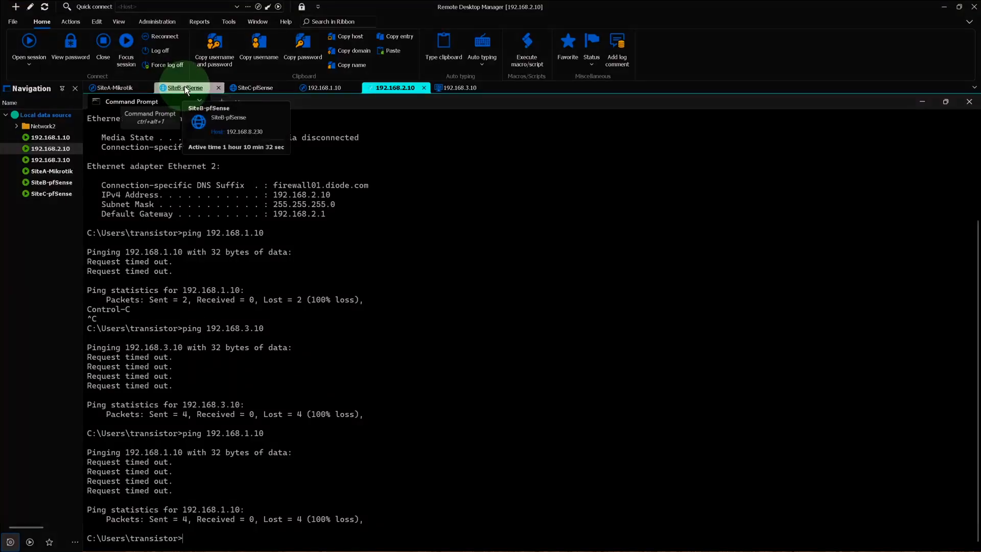
Add a WGINT firewall rule at the top of the list on SiteB-pfSense, with action Pass and protocol Any
{"action": "left_click", "coordinate": [185, 88]}
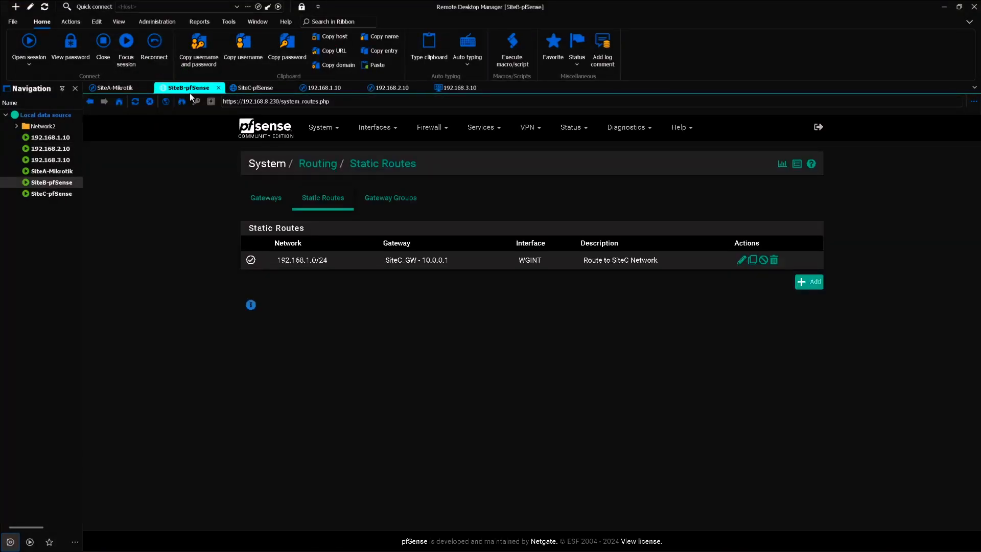
{"action": "left_click", "coordinate": [438, 130]}
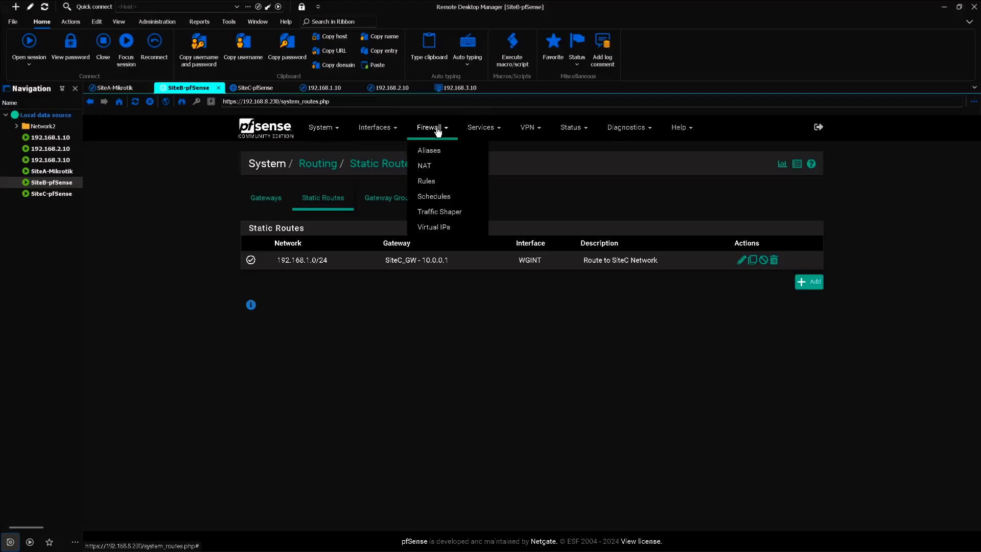
{"action": "left_click", "coordinate": [441, 184]}
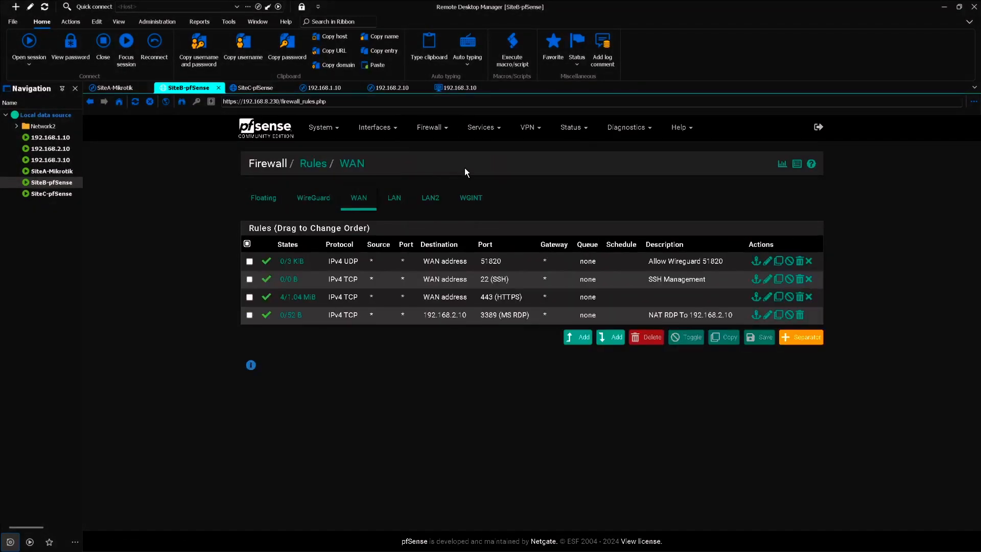
{"action": "left_click", "coordinate": [471, 199]}
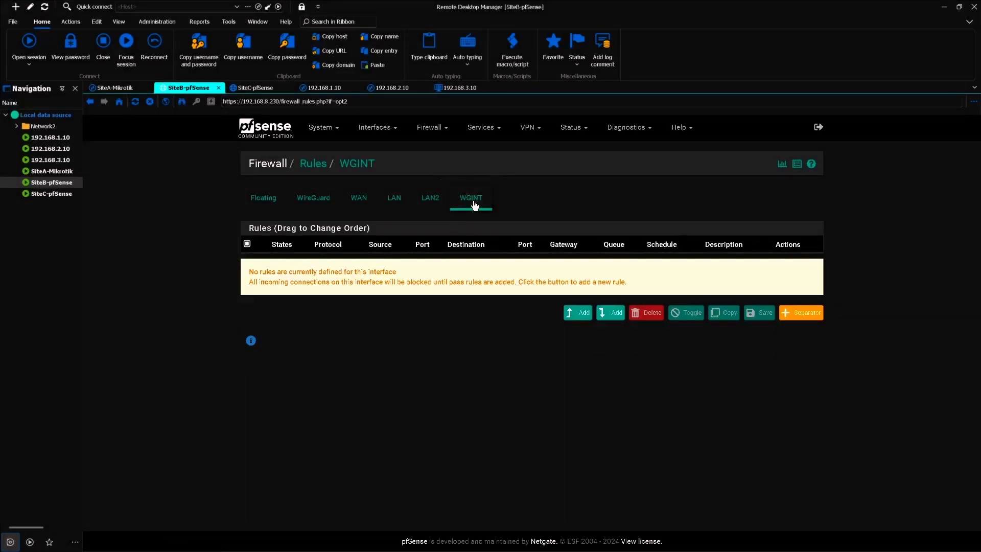
{"action": "left_click", "coordinate": [576, 313]}
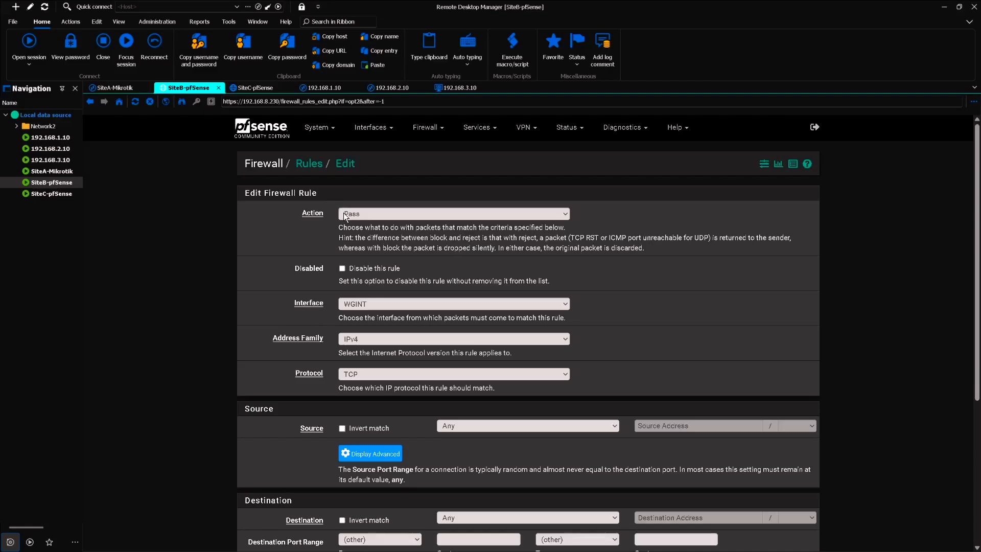
{"action": "left_click", "coordinate": [366, 218]}
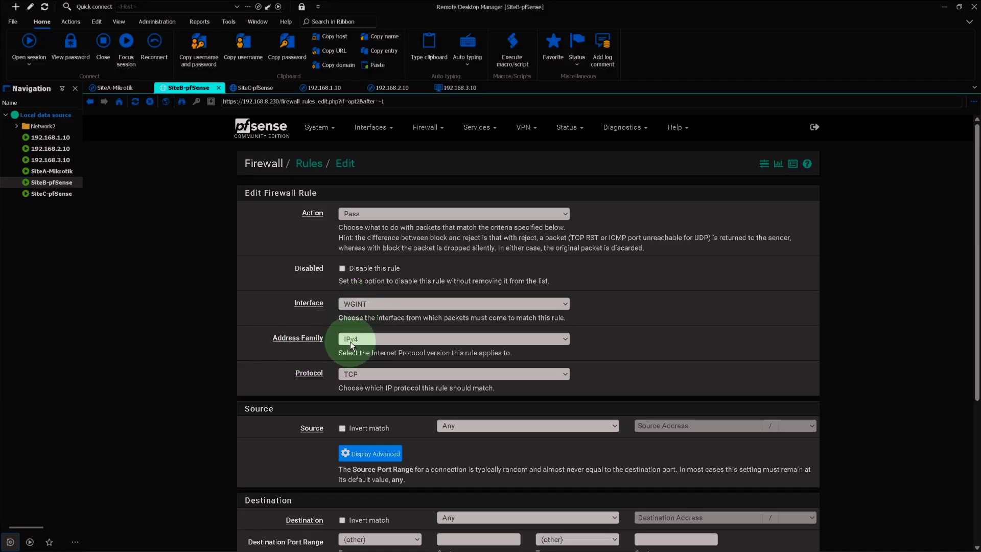
{"action": "left_click", "coordinate": [351, 374]}
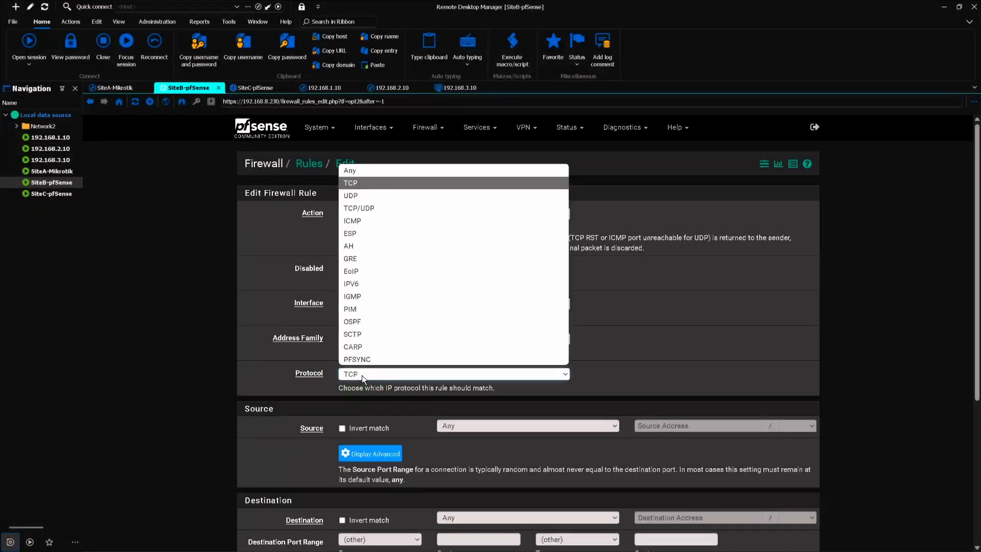
{"action": "left_click", "coordinate": [365, 172]}
Set the rule's source to the network 192.168.1.0/24
{"action": "scroll", "coordinate": [435, 376], "scroll_direction": "down", "scroll_amount": 1}
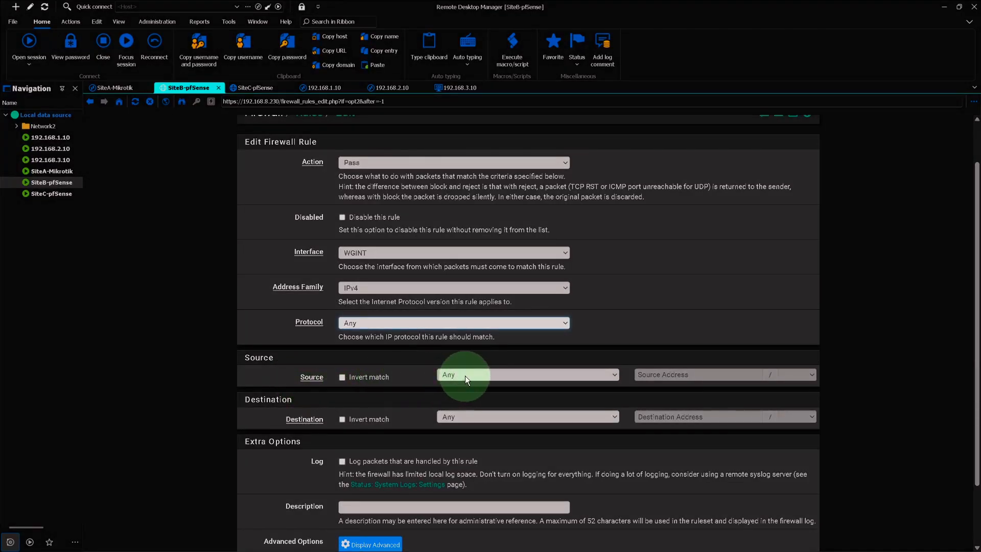
{"action": "left_click", "coordinate": [465, 376]}
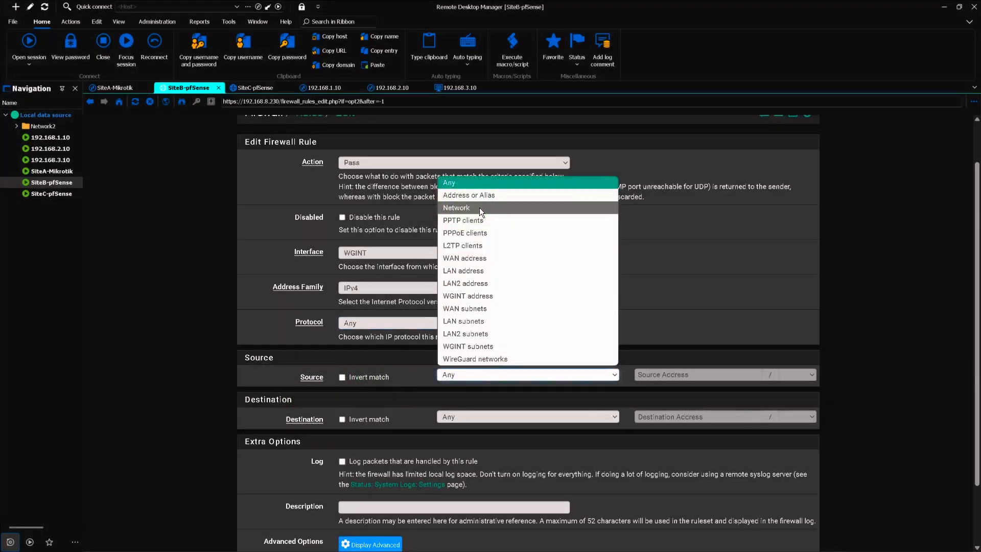
{"action": "left_click", "coordinate": [479, 207]}
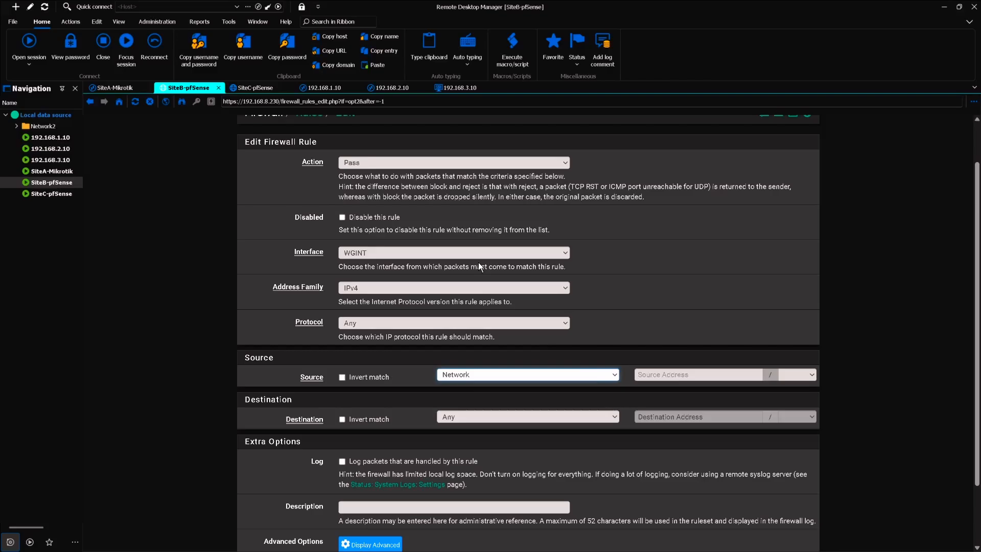
{"action": "left_click", "coordinate": [676, 374]}
{"action": "type", "text": "192.168"}
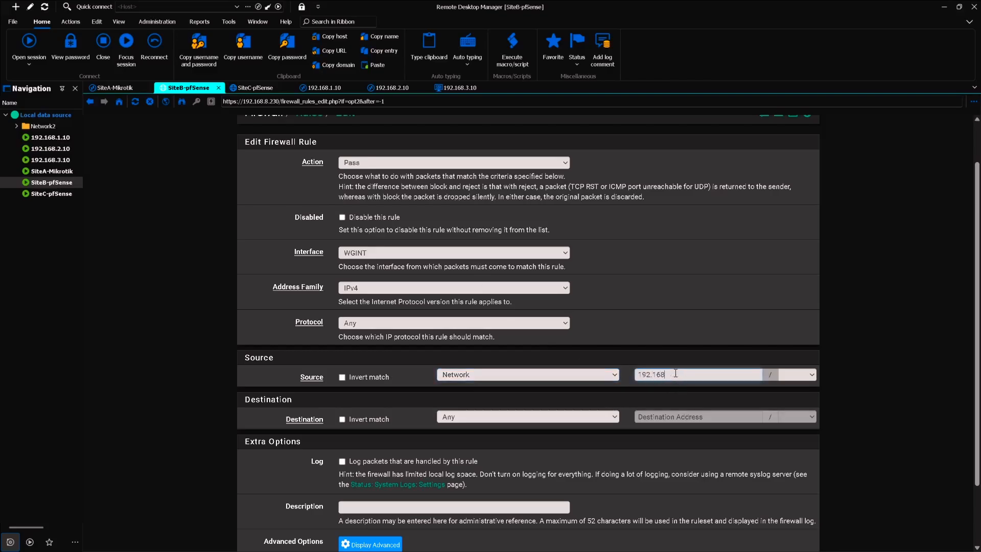
{"action": "type", "text": ".1.0"}
{"action": "left_click", "coordinate": [799, 375]}
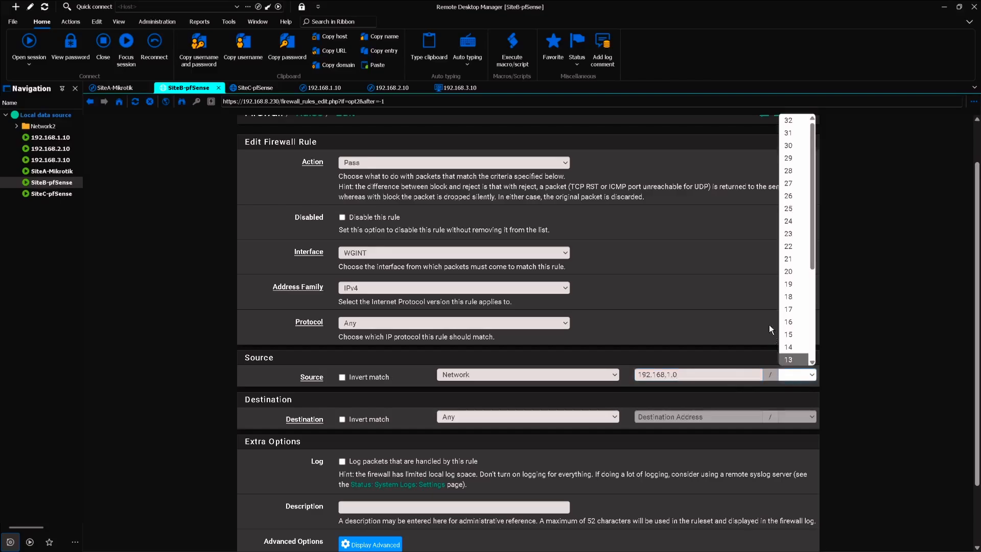
{"action": "left_click", "coordinate": [793, 221]}
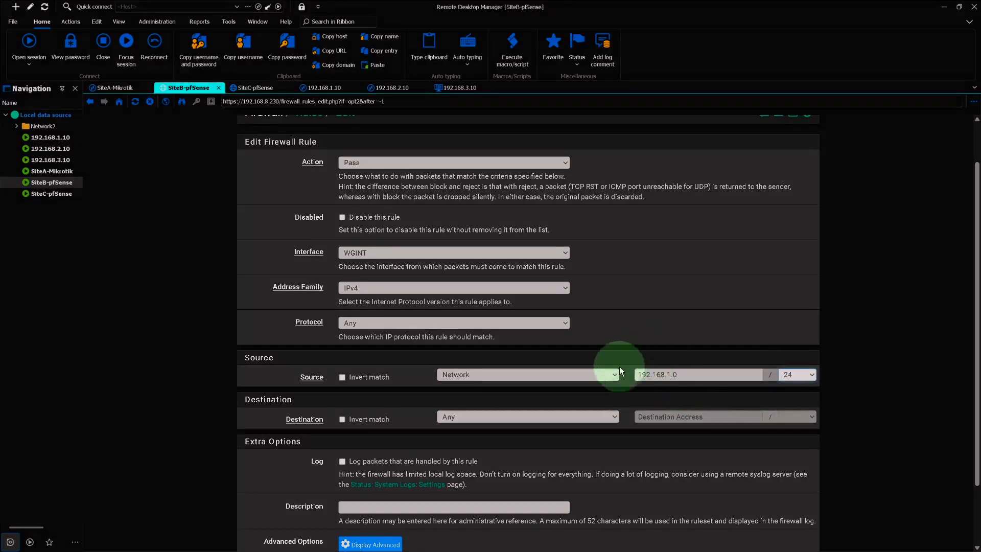
Set the rule's destination to the network 192.168.2.0/24
{"action": "left_click", "coordinate": [486, 418]}
{"action": "left_click", "coordinate": [469, 238]}
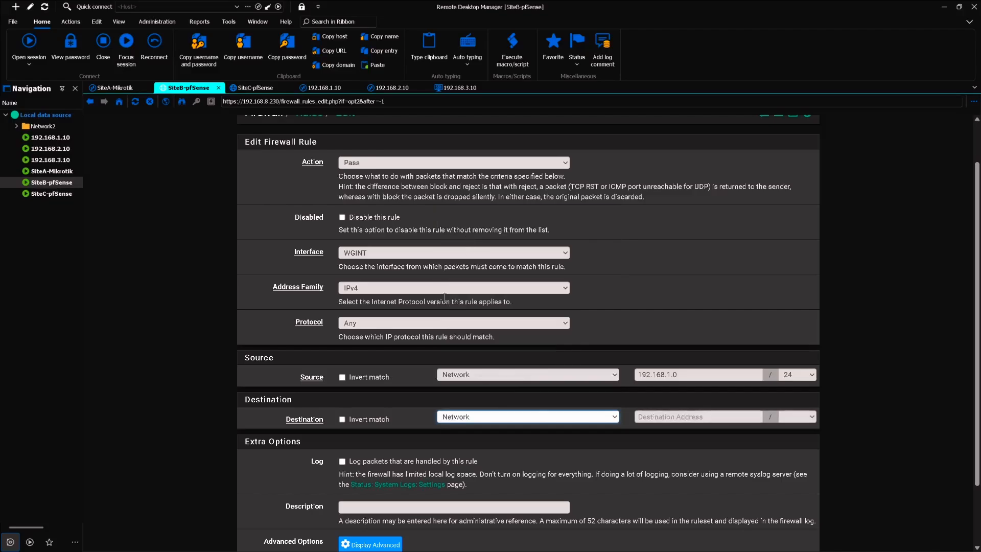
{"action": "left_click", "coordinate": [666, 418]}
{"action": "type", "text": "192.168.2.0"}
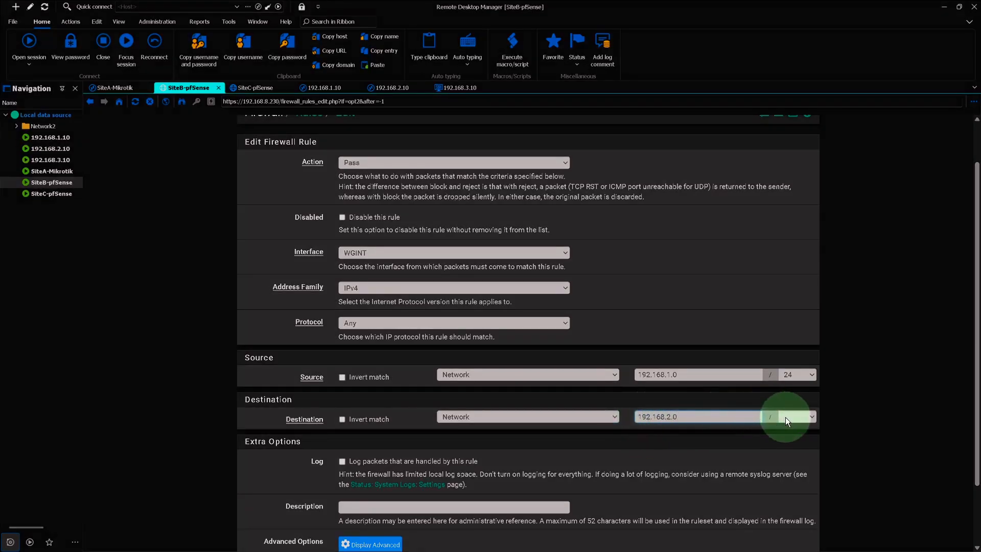
{"action": "left_click", "coordinate": [787, 417]}
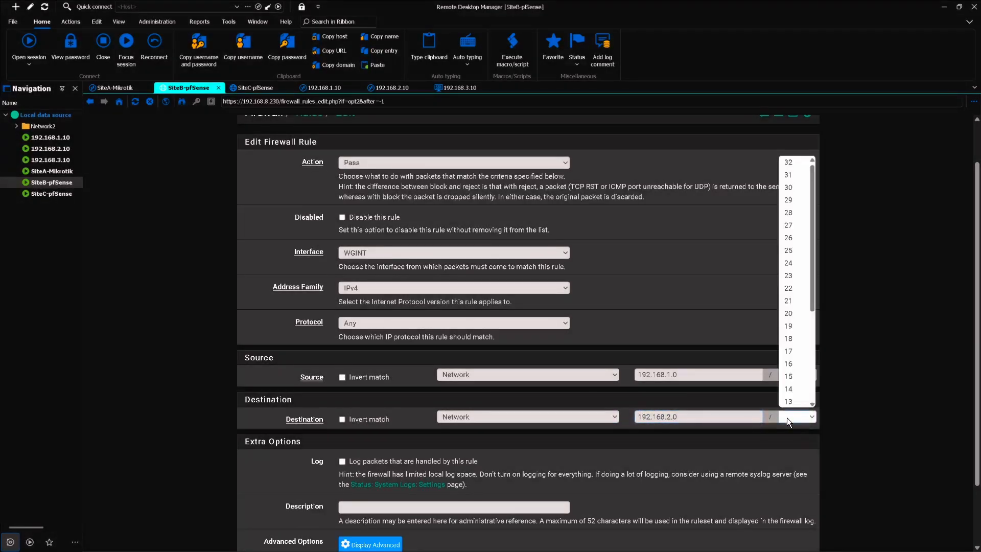
{"action": "scroll", "coordinate": [795, 332], "scroll_direction": "down", "scroll_amount": 1}
{"action": "left_click", "coordinate": [798, 237]}
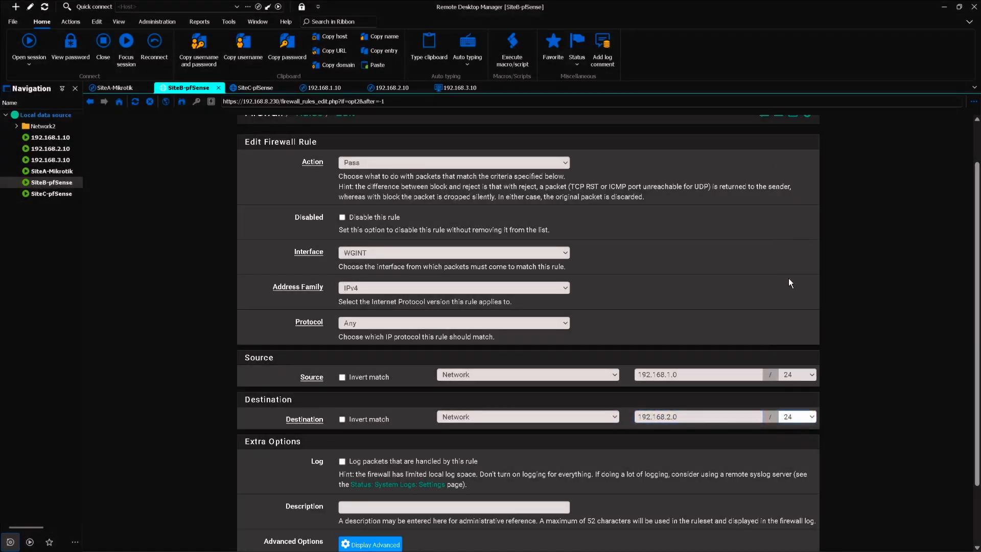
Enter a description for the new WGINT rule
{"action": "scroll", "coordinate": [789, 283], "scroll_direction": "down", "scroll_amount": 2}
{"action": "left_click", "coordinate": [393, 432]}
{"action": "type", "text": "A"}
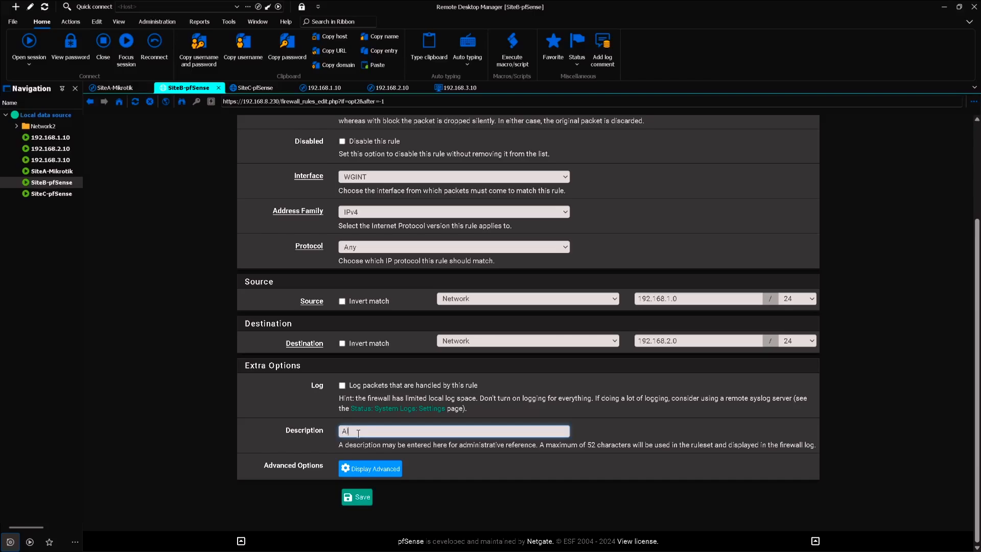
Describe the SiteB WGINT rule as "Allow Inbound Traffic From SiteC to SiteB", save it and apply the firewall changes
{"action": "type", "text": "llow In"}
{"action": "type", "text": "bound Traffic From SiteC to SiteB"}
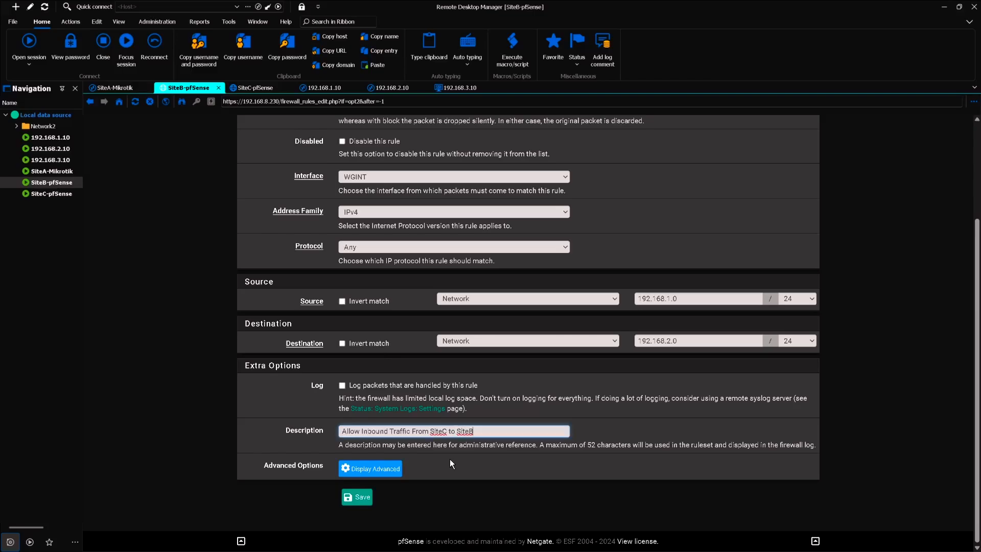
{"action": "left_click", "coordinate": [357, 498]}
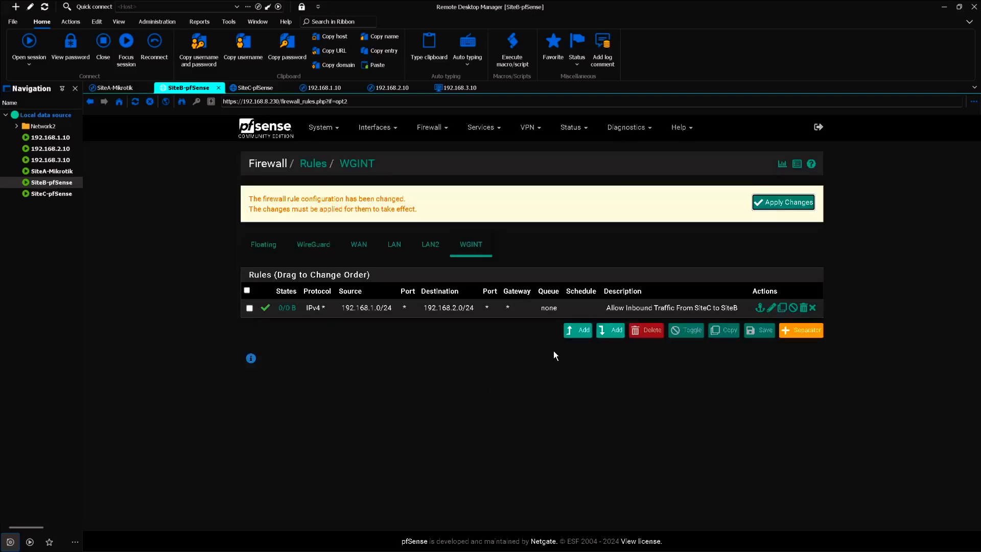
{"action": "left_click", "coordinate": [789, 203]}
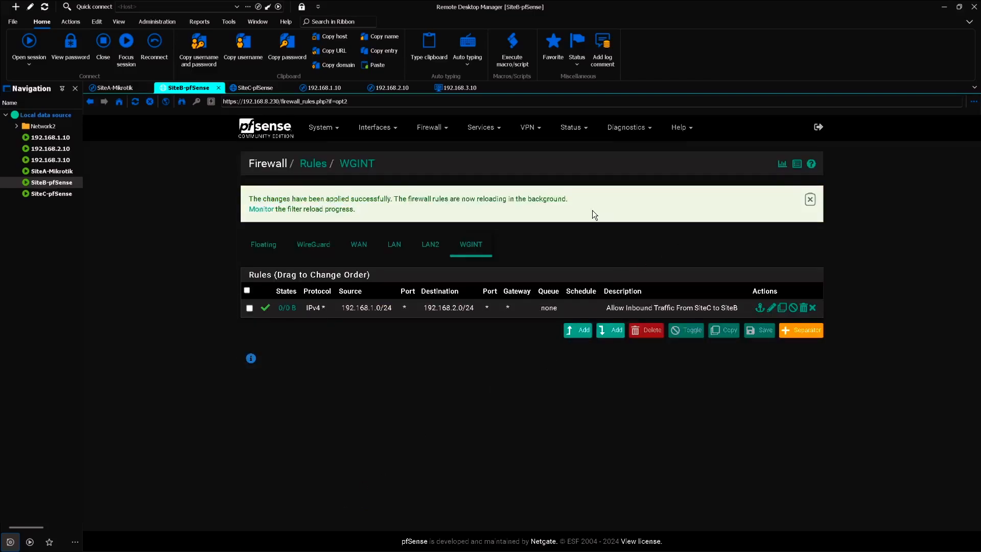
Switch to SiteC-pfSense and add a firewall rule on the WGINT interface with the protocol set to Any
{"action": "left_click", "coordinate": [255, 87]}
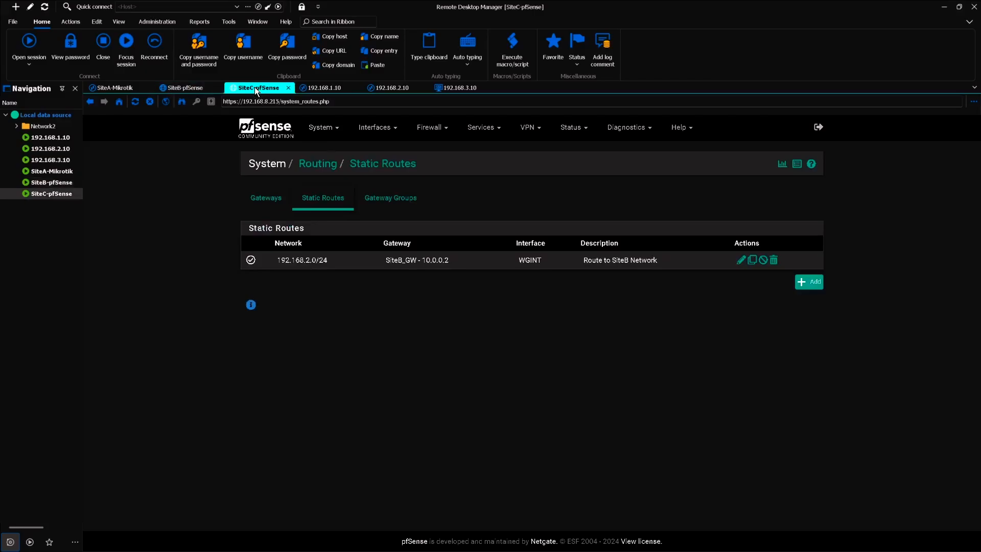
{"action": "left_click", "coordinate": [429, 129]}
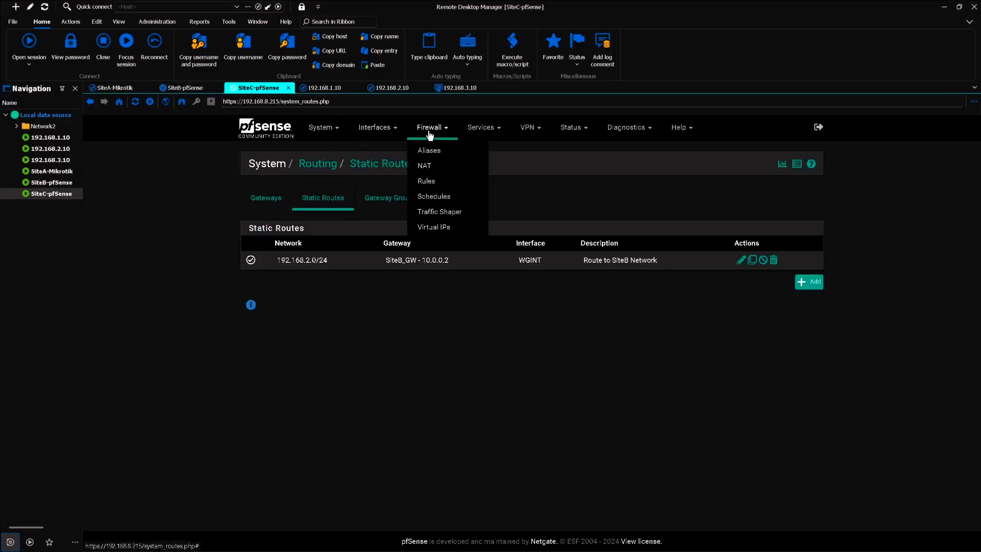
{"action": "left_click", "coordinate": [444, 182]}
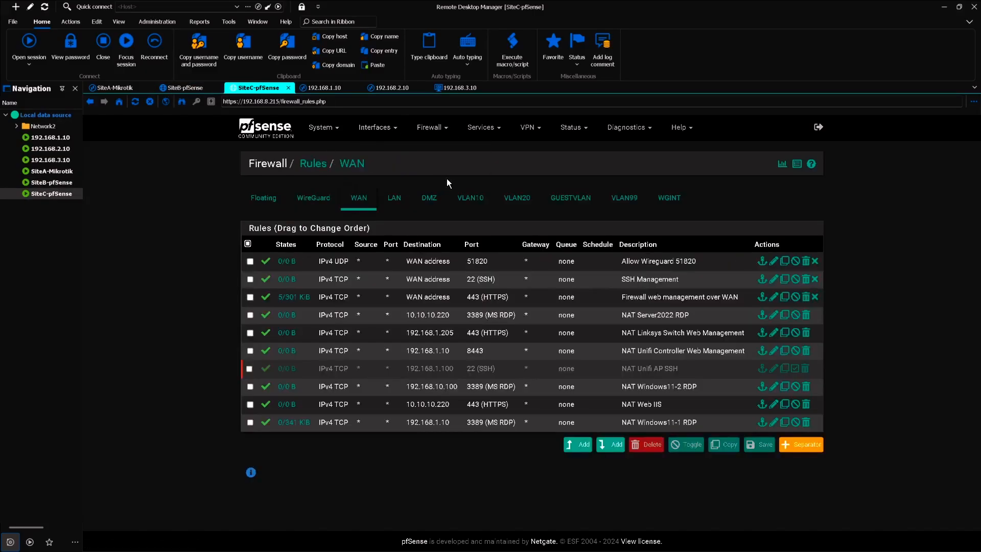
{"action": "left_click", "coordinate": [671, 203]}
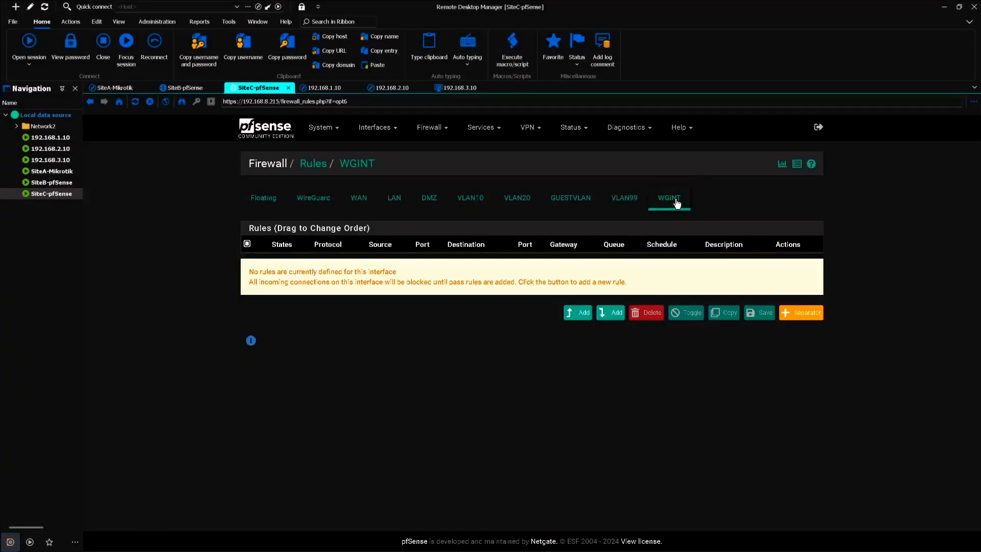
{"action": "left_click", "coordinate": [578, 312]}
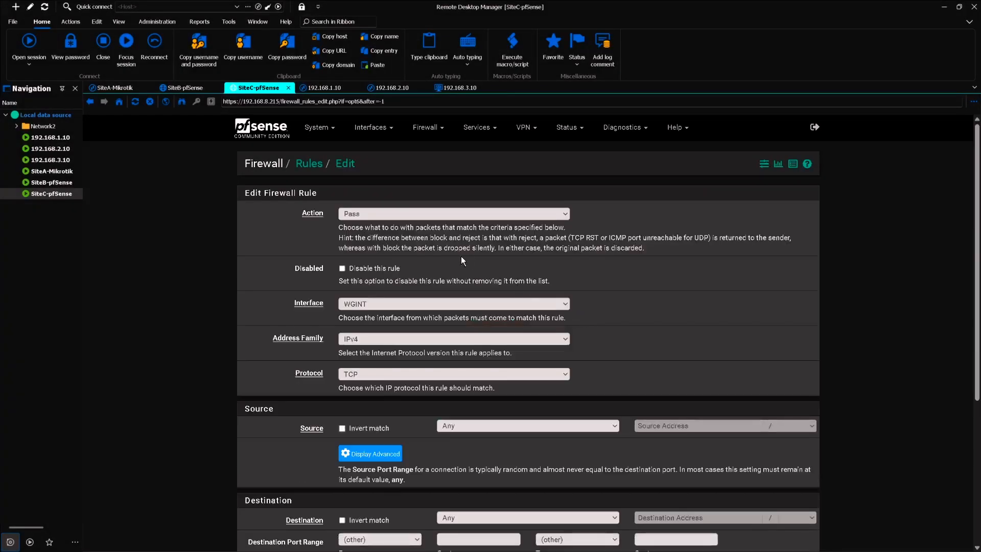
{"action": "left_click", "coordinate": [352, 214]}
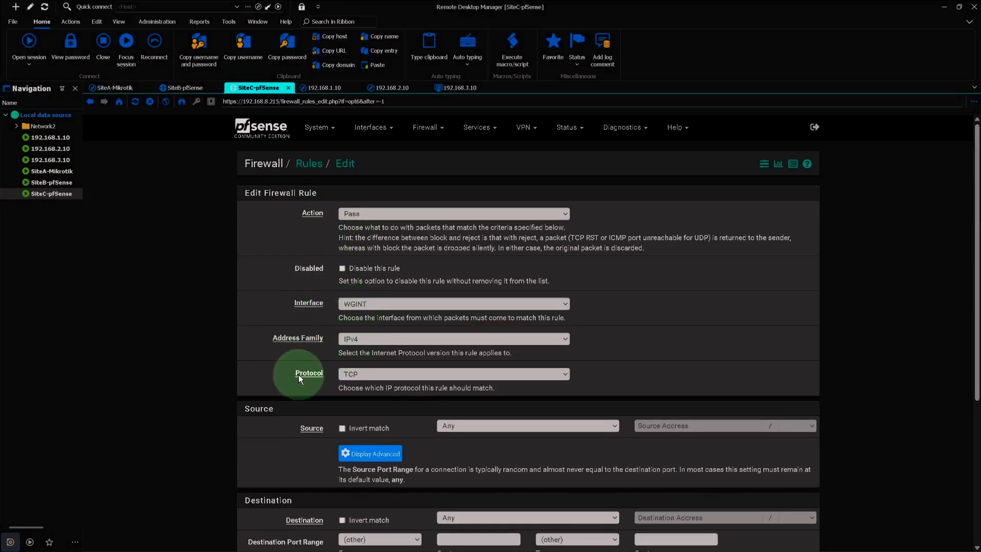
{"action": "left_click", "coordinate": [370, 379]}
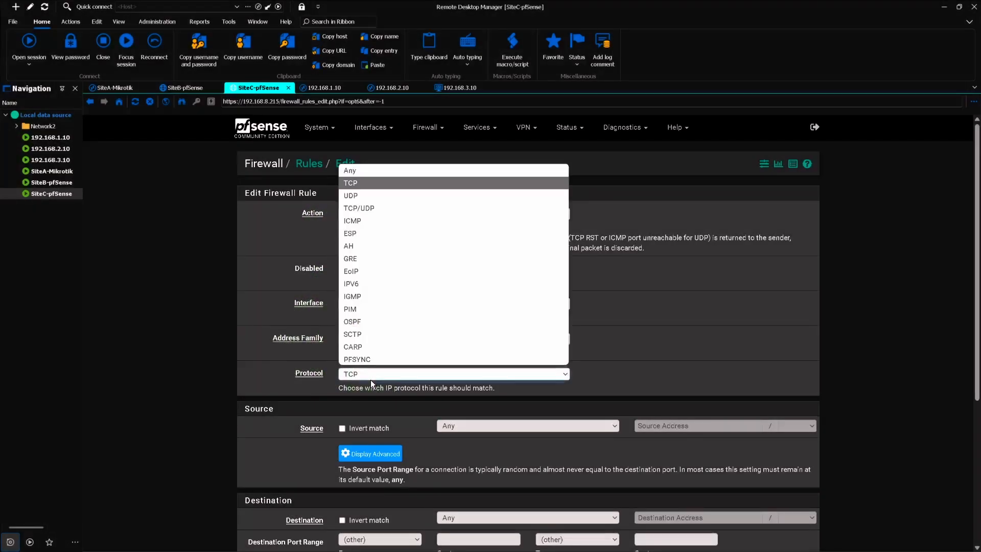
{"action": "left_click", "coordinate": [349, 171]}
{"action": "scroll", "coordinate": [364, 392], "scroll_direction": "down", "scroll_amount": 1}
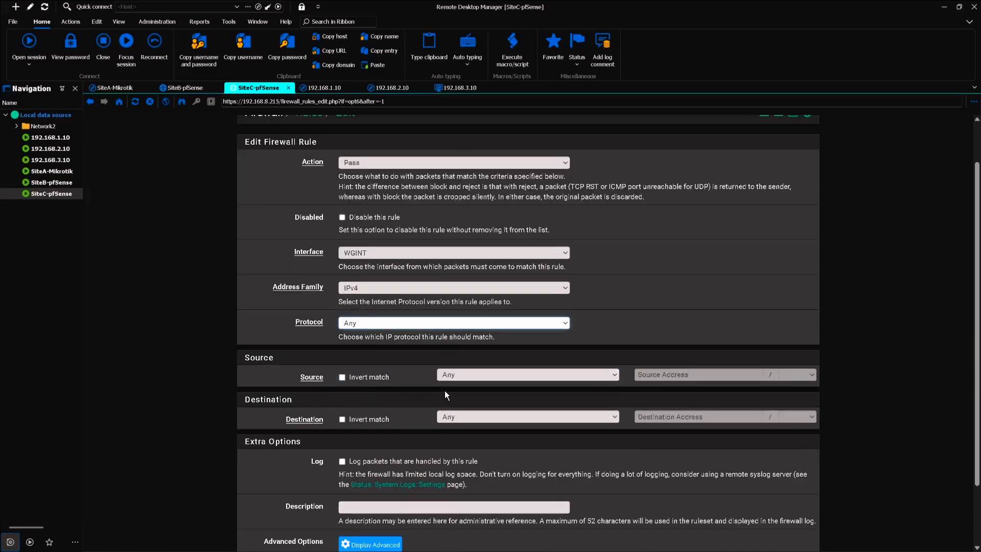
Set the rule's source to the network 192.168.2.0/24
{"action": "left_click", "coordinate": [483, 378]}
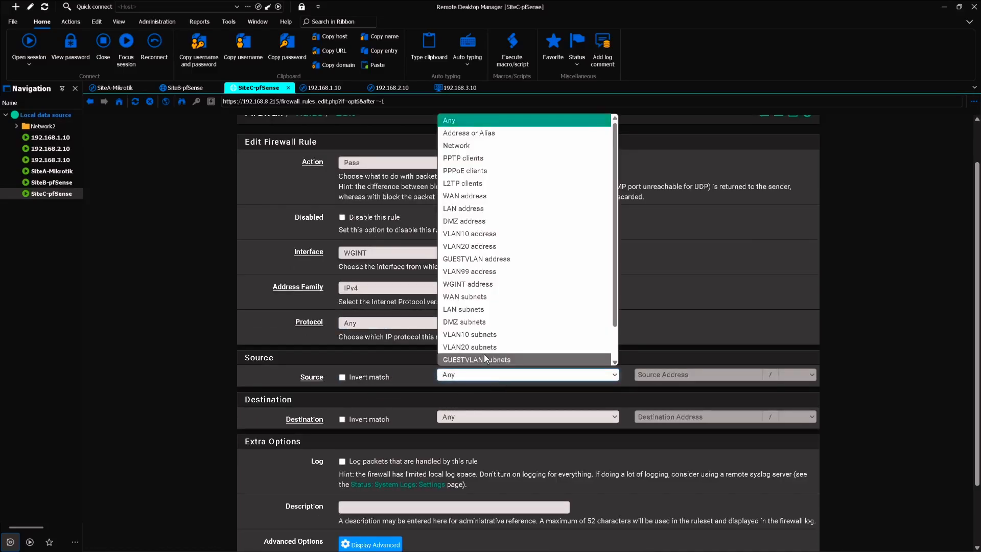
{"action": "left_click", "coordinate": [459, 146]}
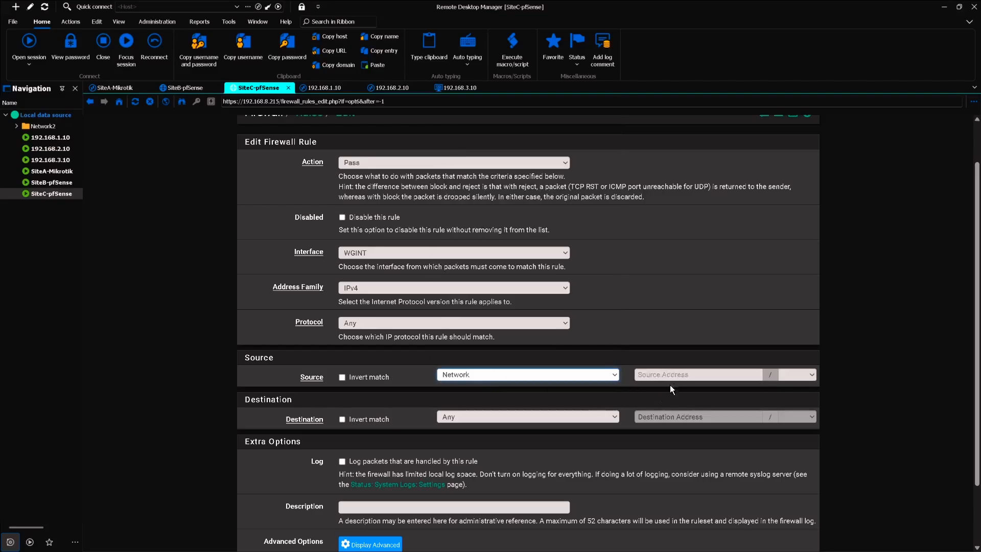
{"action": "left_click", "coordinate": [687, 375]}
{"action": "type", "text": "192."}
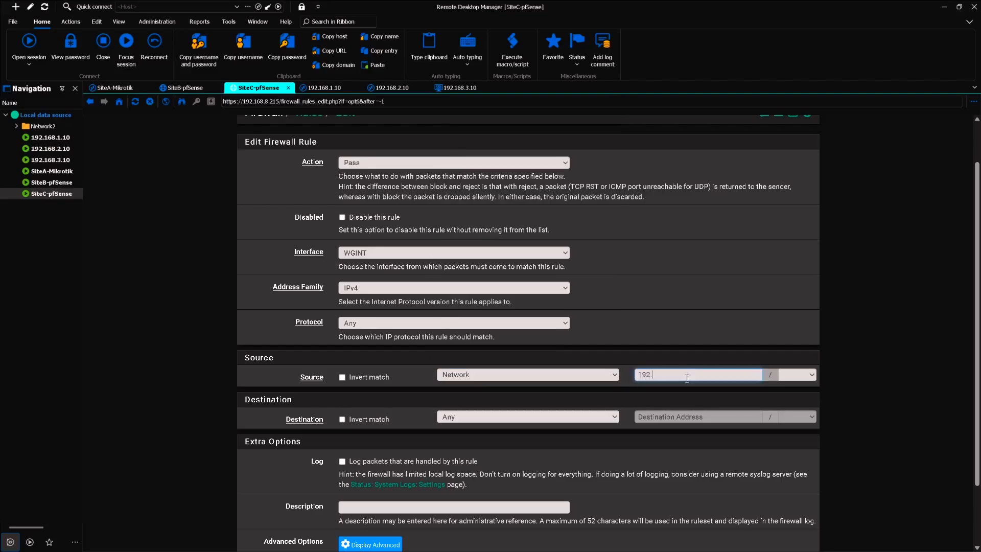
{"action": "type", "text": "168.2.0"}
{"action": "left_click", "coordinate": [795, 375]}
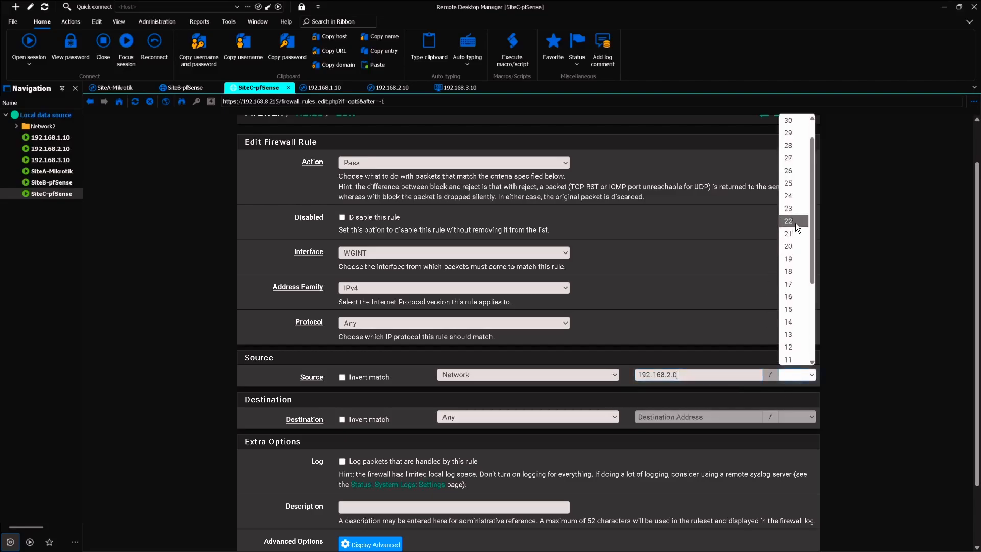
{"action": "left_click", "coordinate": [791, 196]}
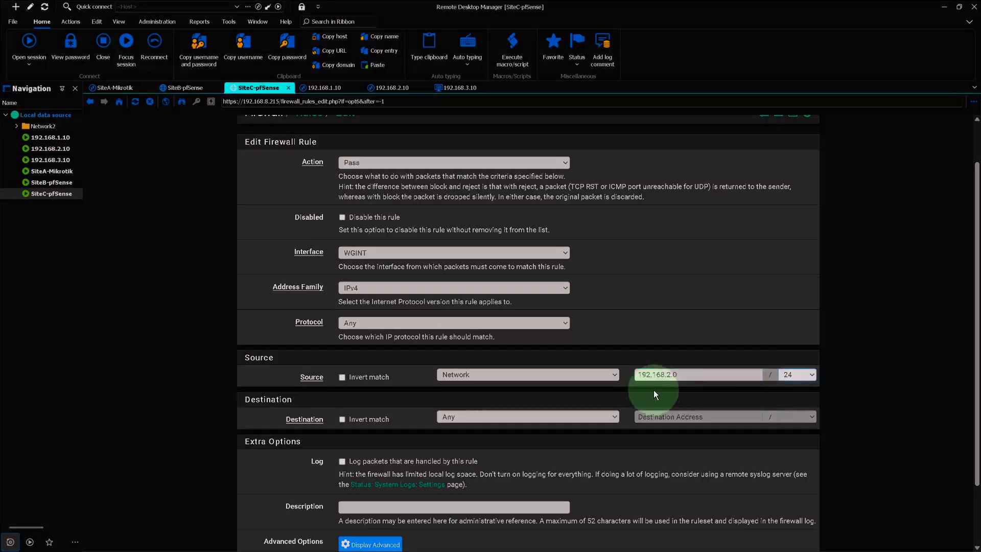
{"action": "left_click", "coordinate": [657, 373]}
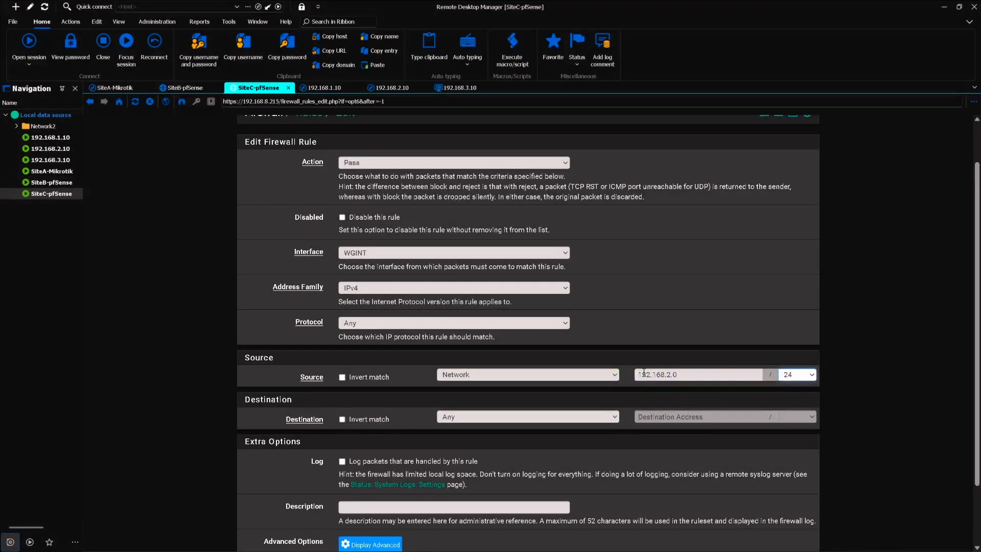
Set the rule's destination to the network 192.168.1.0/24
{"action": "left_click", "coordinate": [453, 417]}
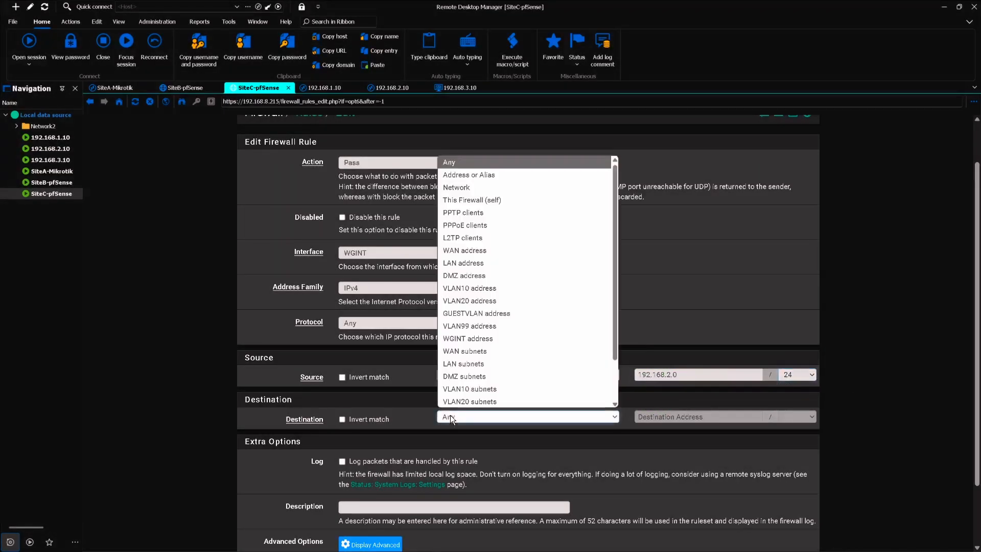
{"action": "left_click", "coordinate": [457, 188]}
{"action": "left_click", "coordinate": [675, 418]}
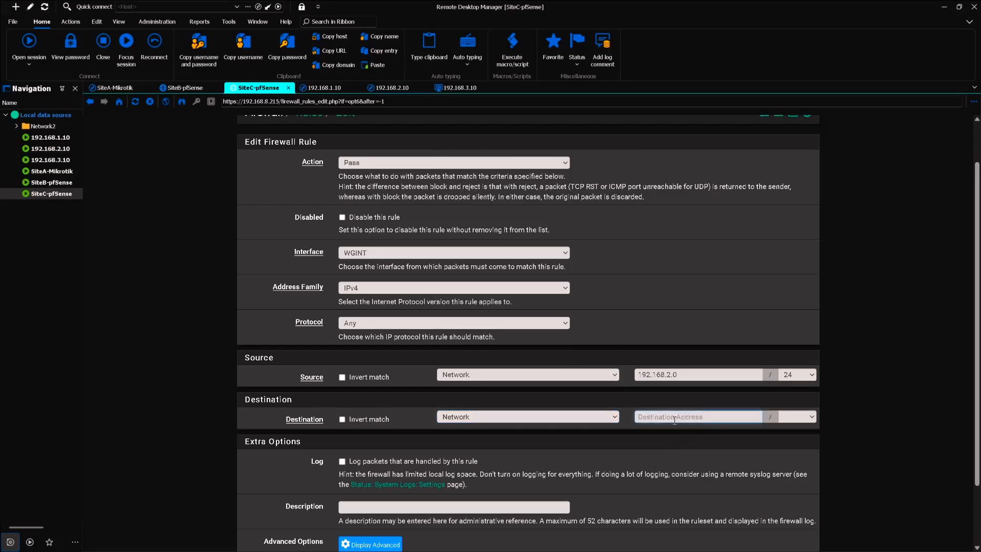
{"action": "type", "text": "192.168.1.0"}
{"action": "left_click", "coordinate": [797, 417]}
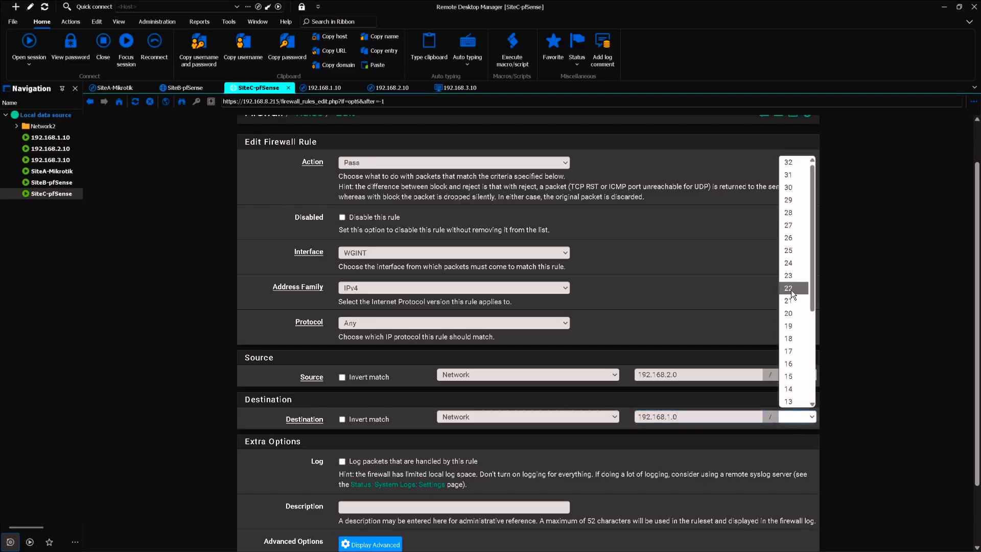
{"action": "left_click", "coordinate": [792, 264]}
Describe the rule as "Allow Inbound Traffic from SiteB to SiteC", save it and apply the firewall changes
{"action": "scroll", "coordinate": [495, 410], "scroll_direction": "down", "scroll_amount": 1}
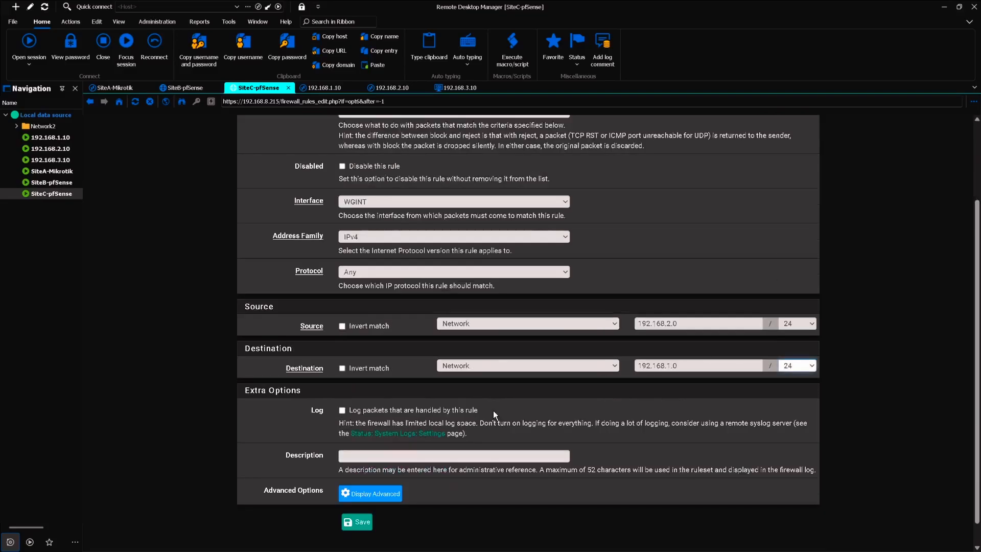
{"action": "left_click", "coordinate": [371, 456]}
{"action": "type", "text": "All"}
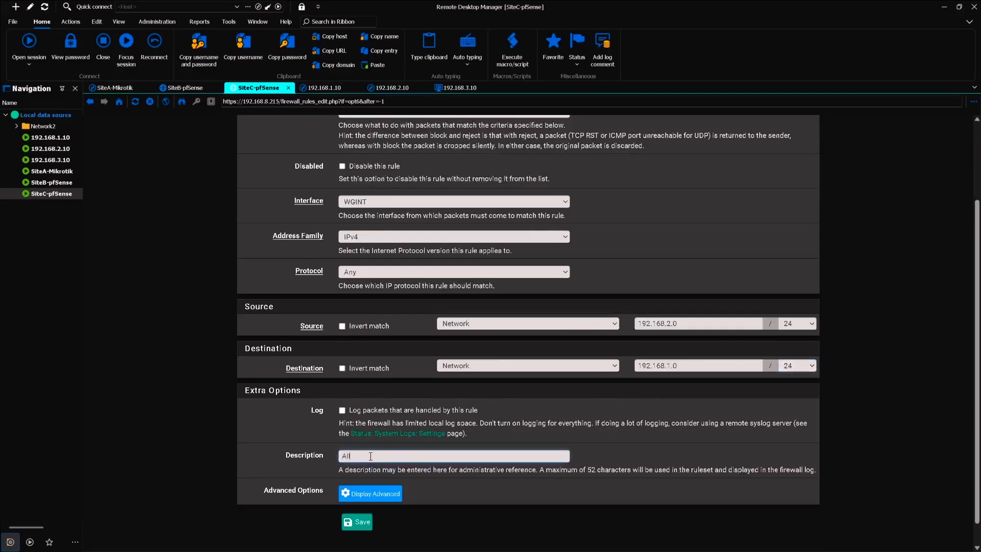
{"action": "type", "text": "ow Inbound Traffic from SiteB to SiteC"}
{"action": "left_click", "coordinate": [358, 522]}
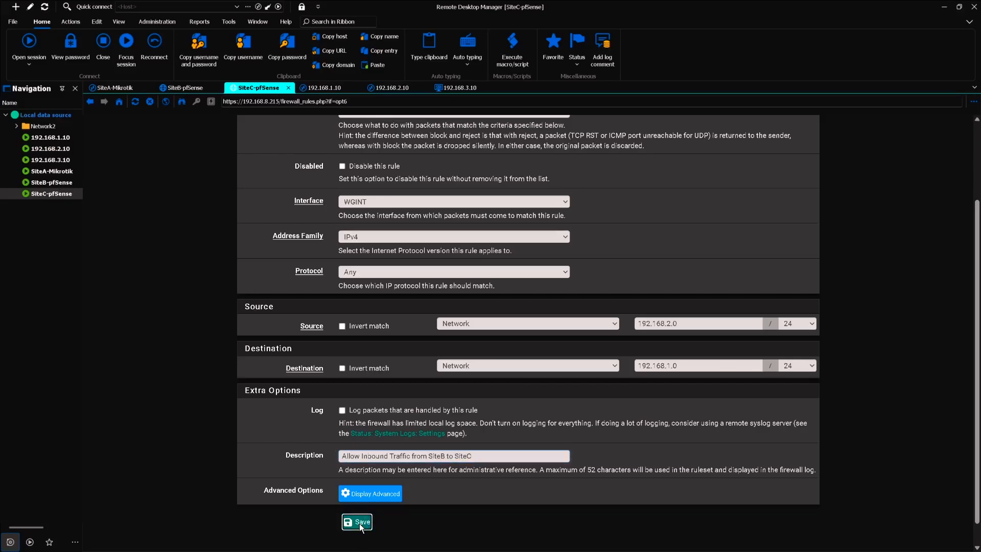
{"action": "left_click", "coordinate": [791, 204]}
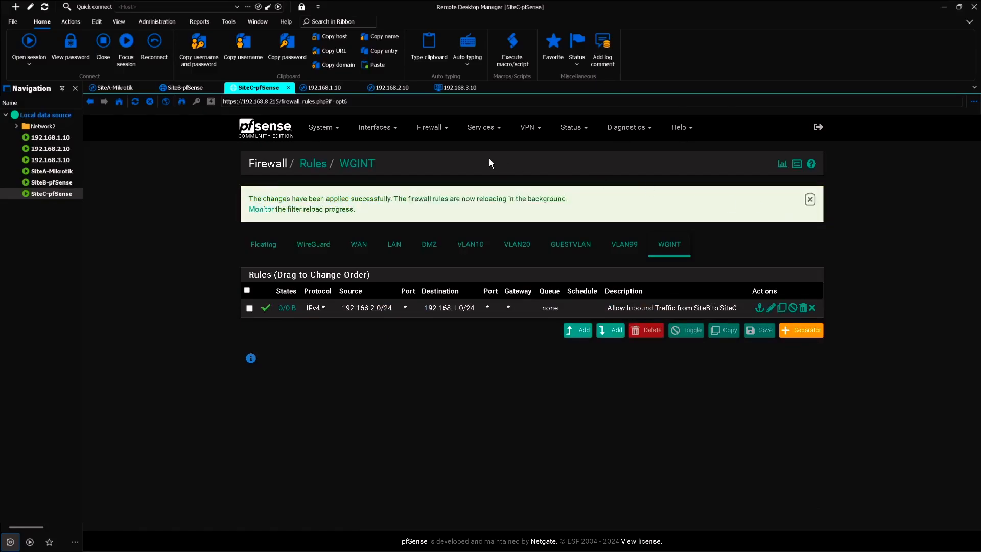
Switch to the 192.168.1.10 session and rerun the ping to 192.168.2.10 in the command prompt
{"action": "left_click", "coordinate": [190, 89]}
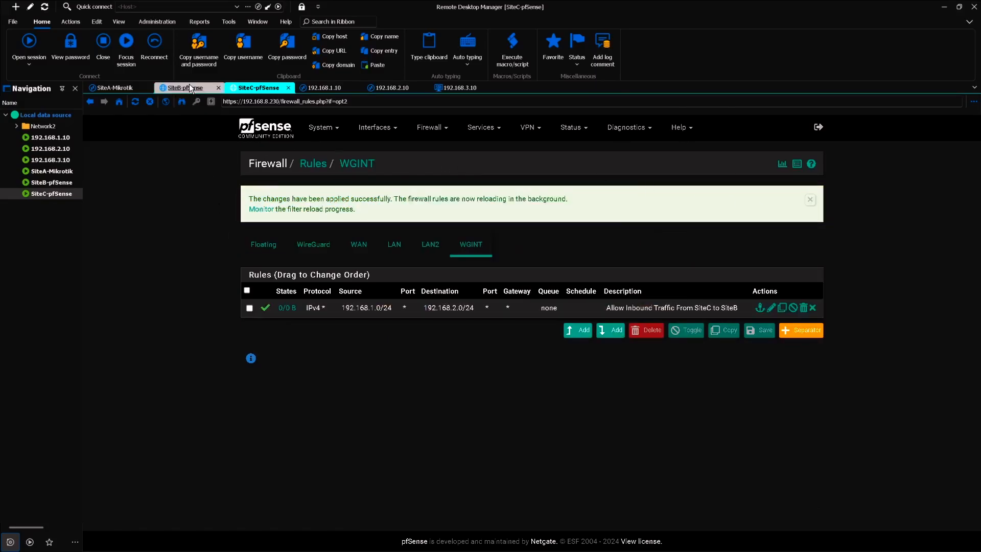
{"action": "left_click", "coordinate": [324, 87]}
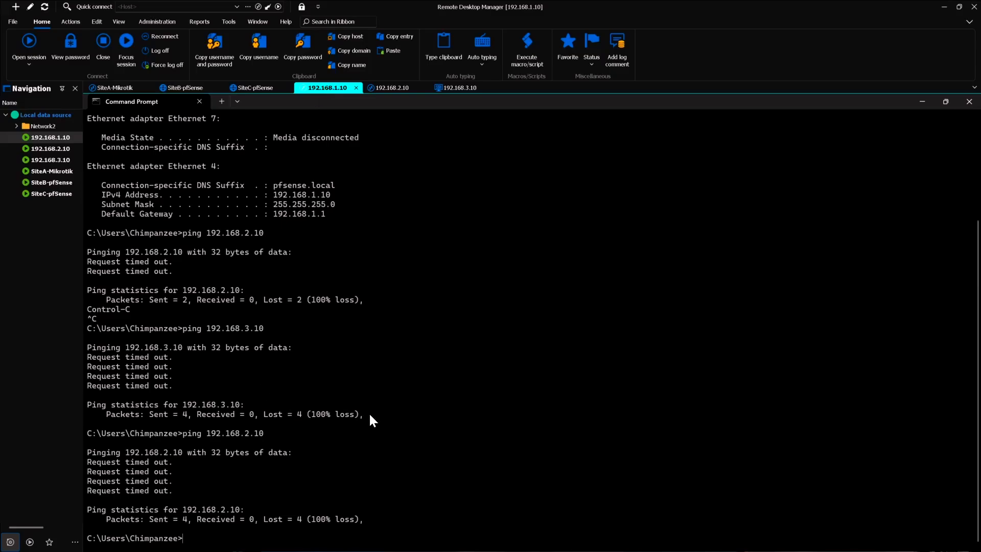
{"action": "key", "text": "Up"}
{"action": "key", "text": "Return"}
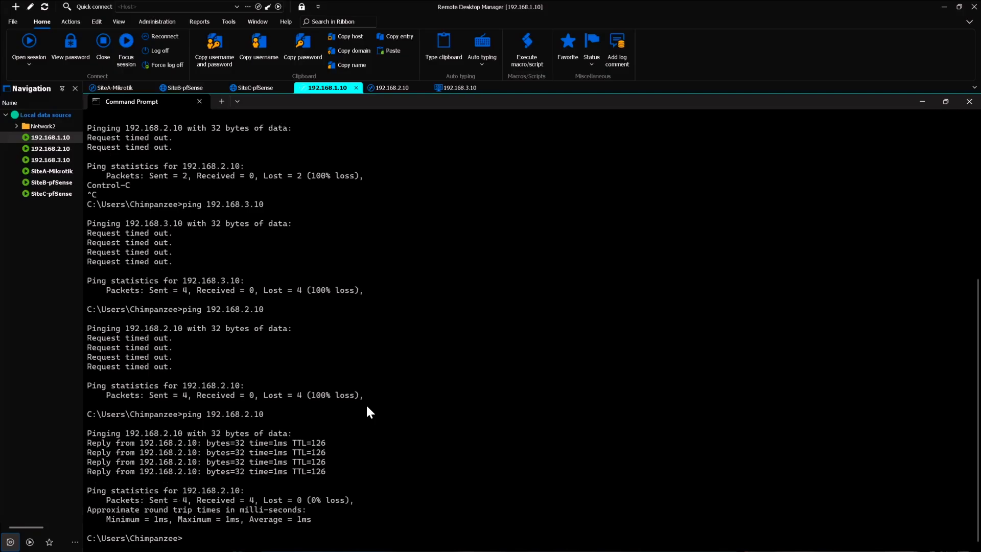
Switch to the 192.168.2.10 session and rerun the ping to 192.168.1.10 in the command prompt
{"action": "left_click", "coordinate": [388, 89]}
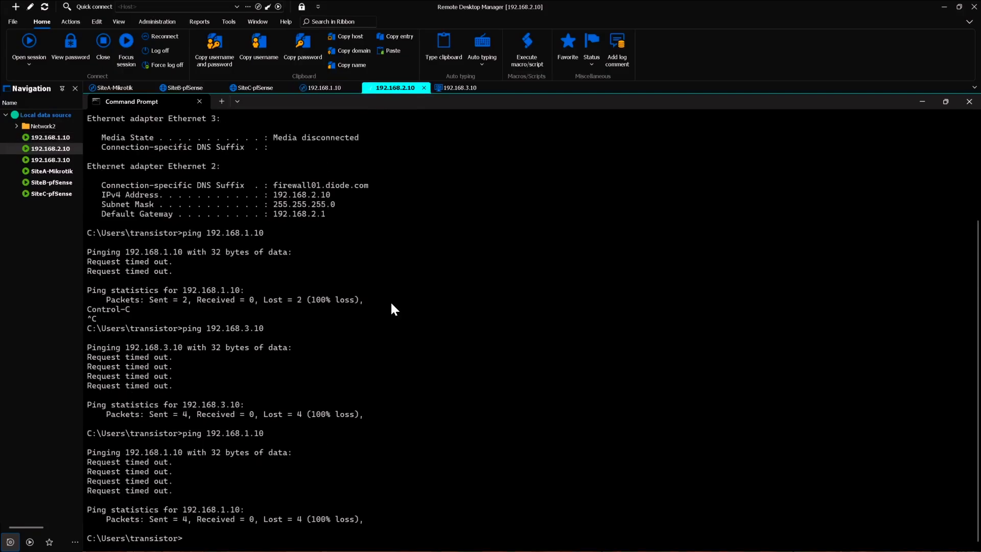
{"action": "key", "text": "Up"}
{"action": "key", "text": "Return"}
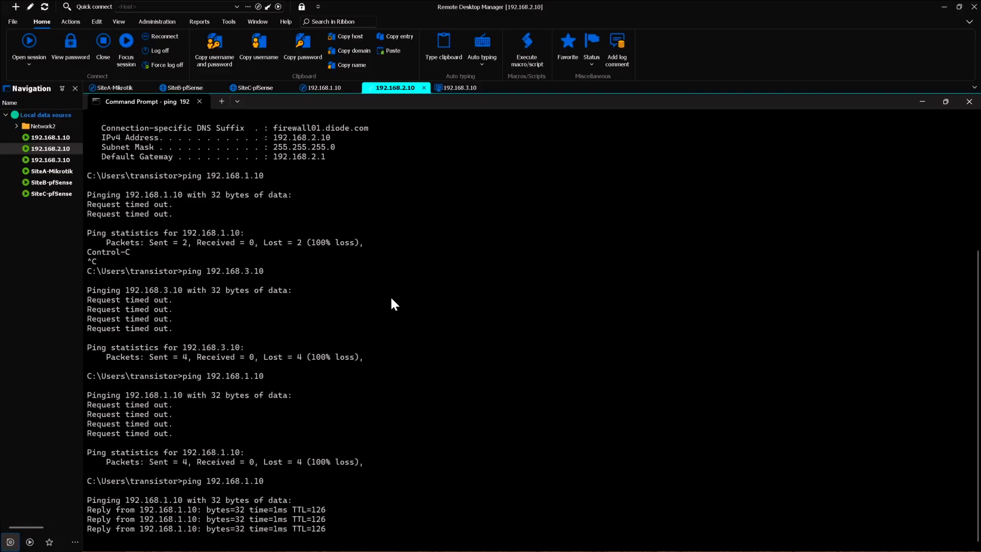
Reload the WGINT rules on SiteB-pfSense and SiteC-pfSense and inspect the traffic states of each allow rule
{"action": "left_click", "coordinate": [186, 87]}
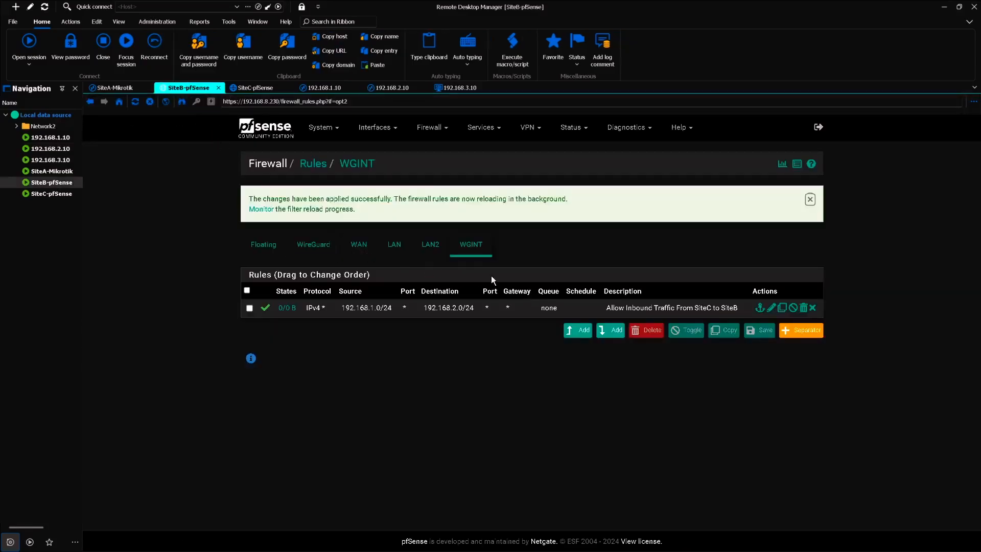
{"action": "left_click", "coordinate": [487, 248]}
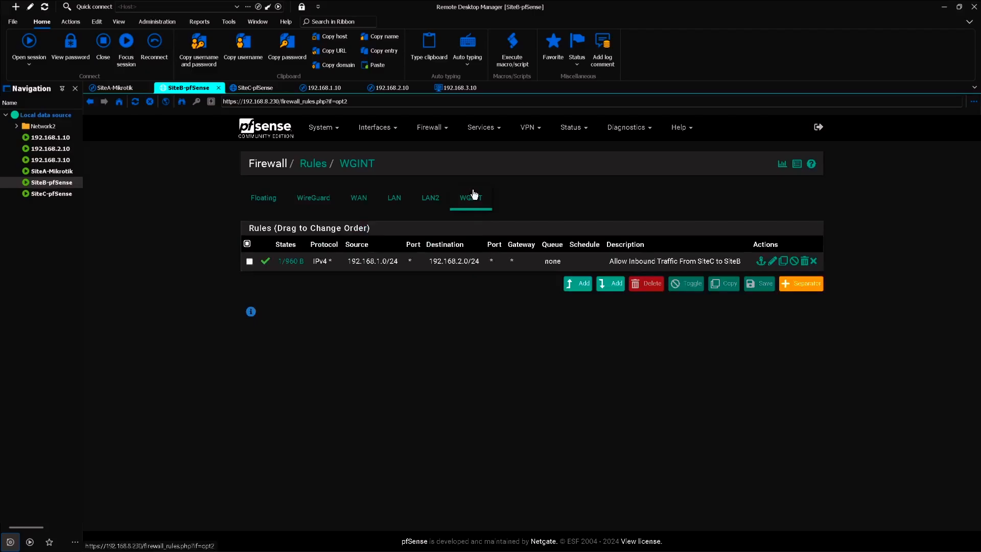
{"action": "mouse_move", "coordinate": [291, 267]}
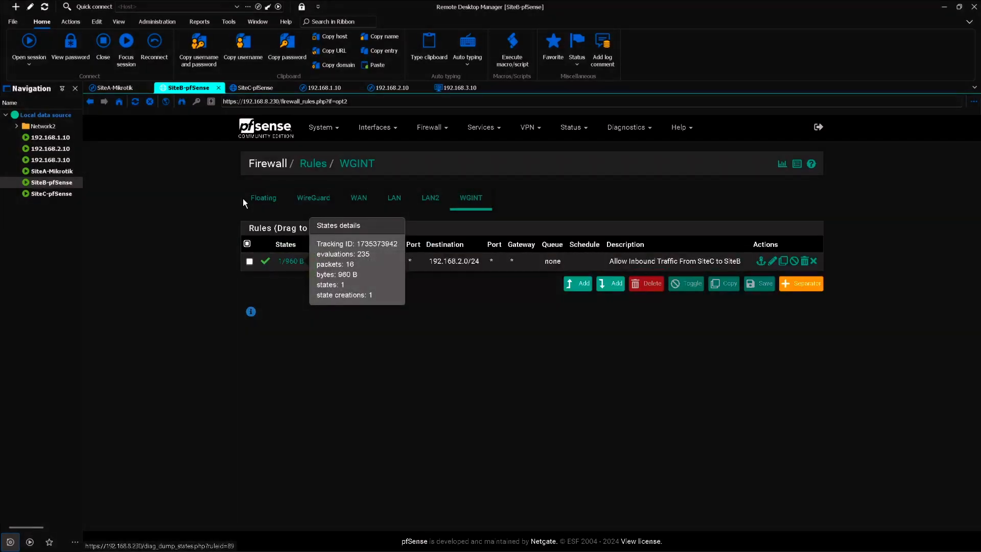
{"action": "left_click", "coordinate": [257, 88]}
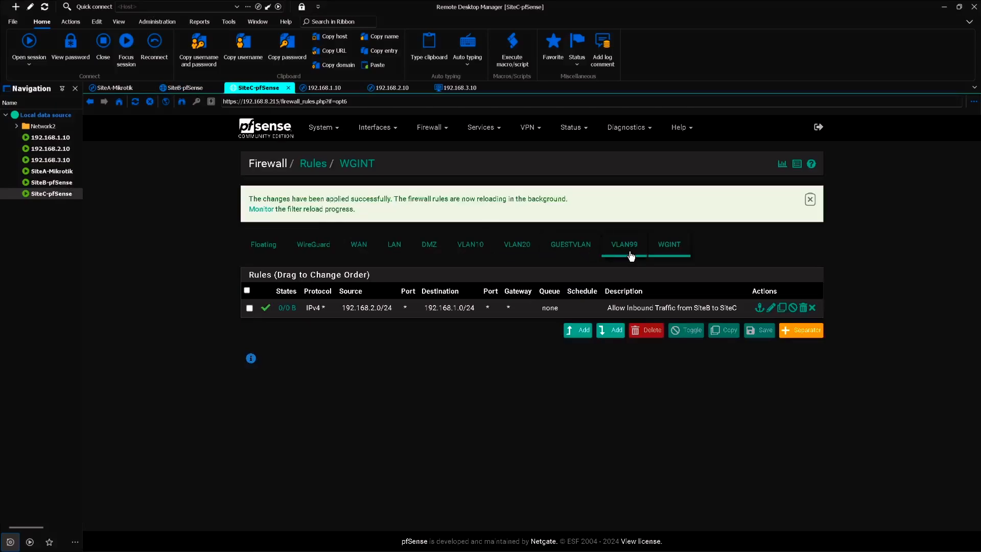
{"action": "left_click", "coordinate": [670, 245]}
{"action": "mouse_move", "coordinate": [299, 277]}
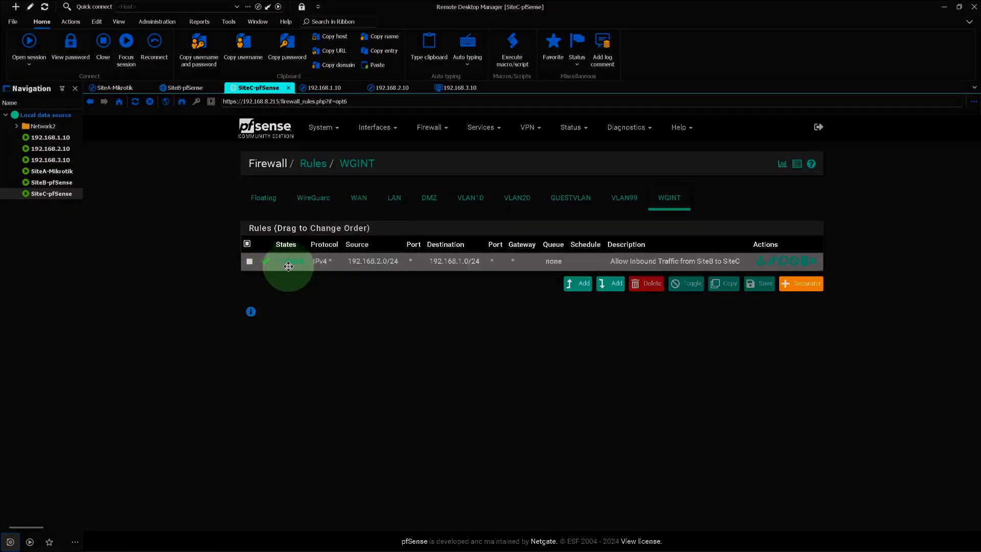
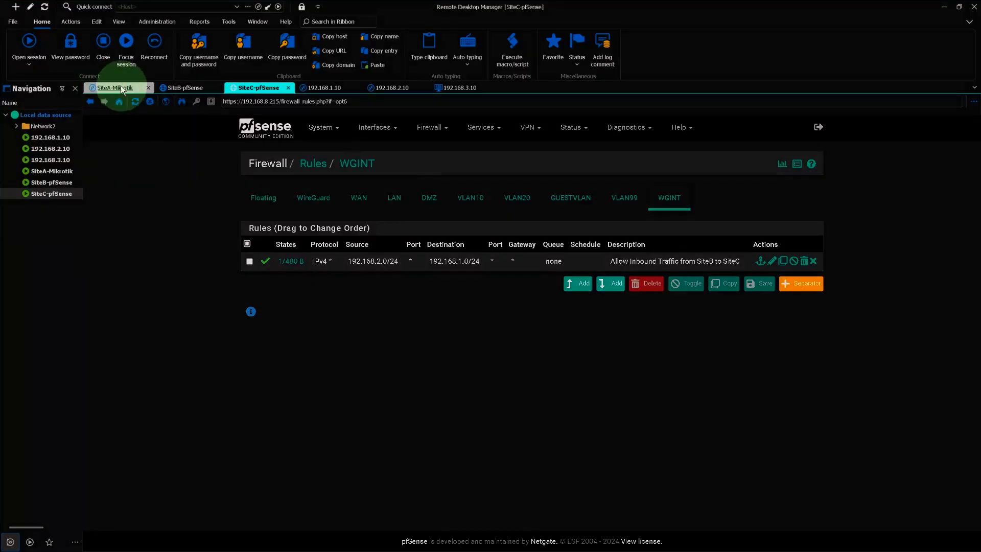
Switch to the SiteA-Mikrotik session and start a new WireGuard interface named WGINT
{"action": "left_click", "coordinate": [118, 87]}
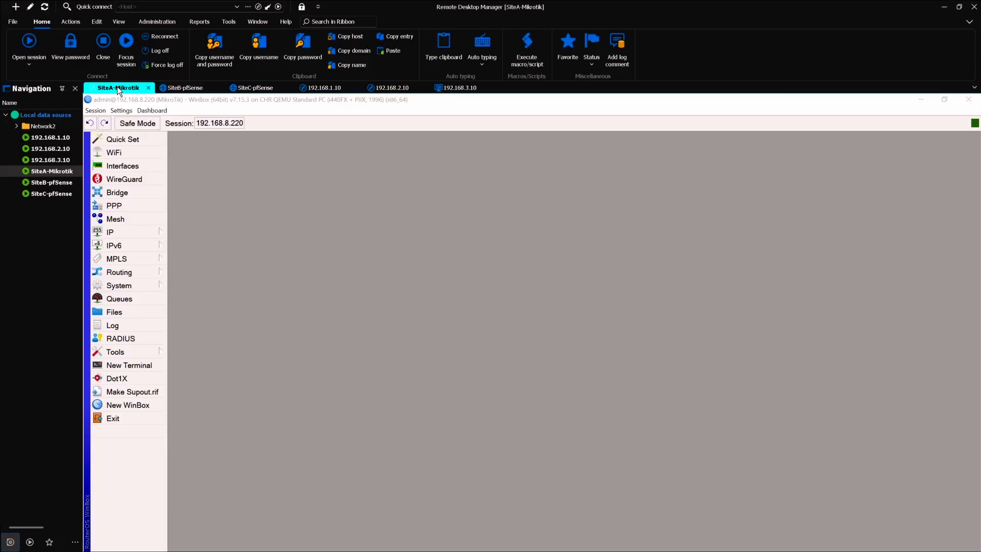
{"action": "left_click", "coordinate": [126, 180]}
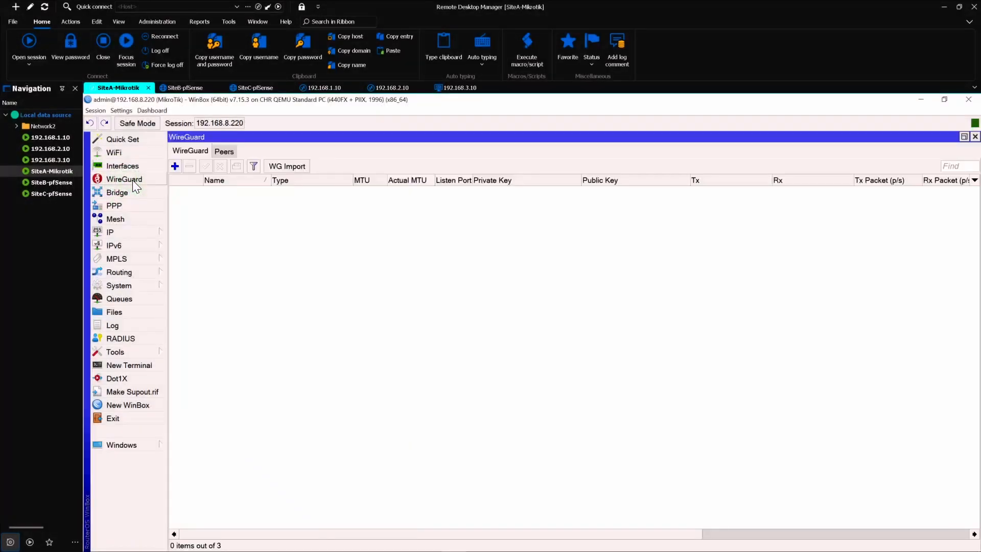
{"action": "left_click", "coordinate": [175, 166]}
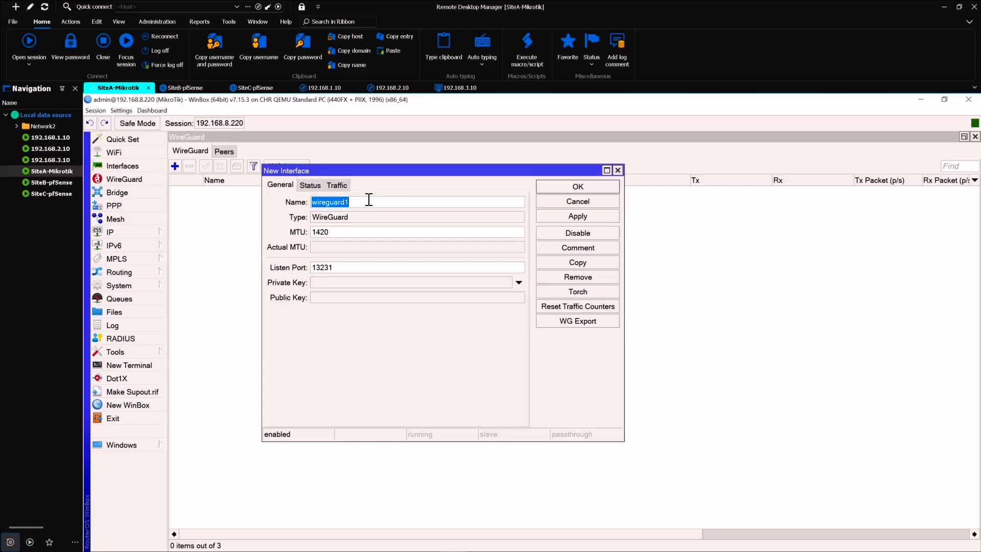
{"action": "type", "text": "WGINT"}
Set the interface's listen port to 51820 and save it, leaving the private key blank for automatic generation
{"action": "left_click", "coordinate": [313, 270]}
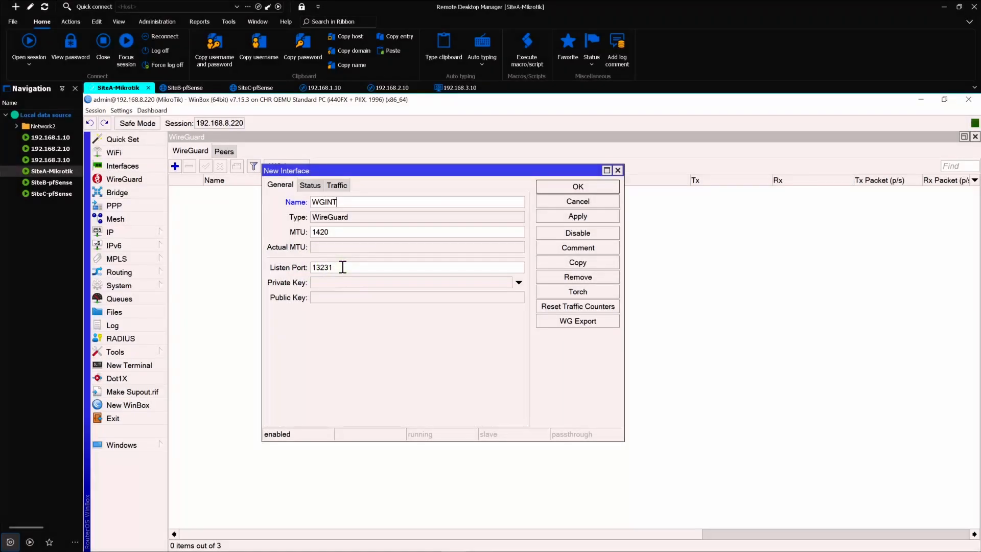
{"action": "left_click_drag", "start_coordinate": [339, 267], "coordinate": [310, 267]}
{"action": "type", "text": "51820"}
{"action": "left_click", "coordinate": [271, 289]}
{"action": "left_click", "coordinate": [517, 283]}
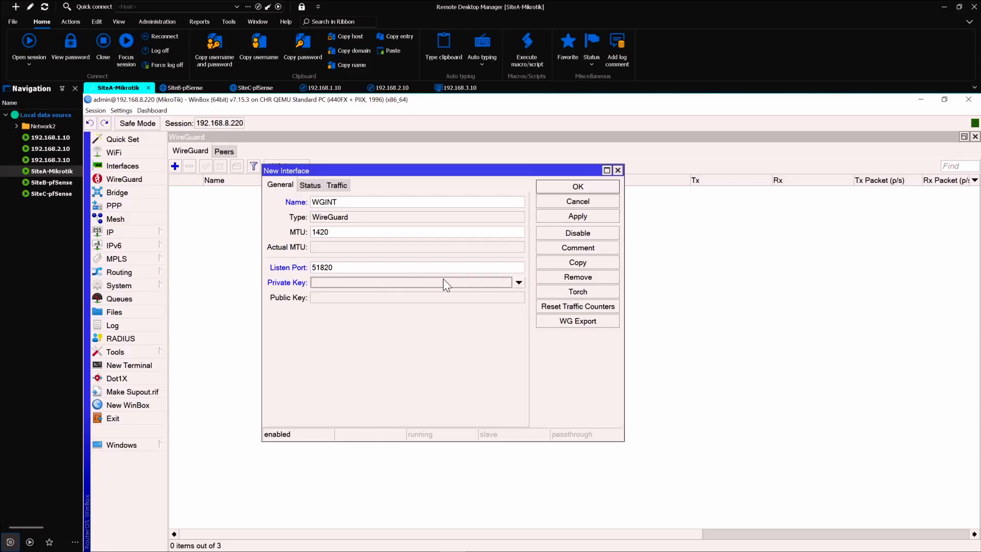
{"action": "left_click", "coordinate": [574, 216]}
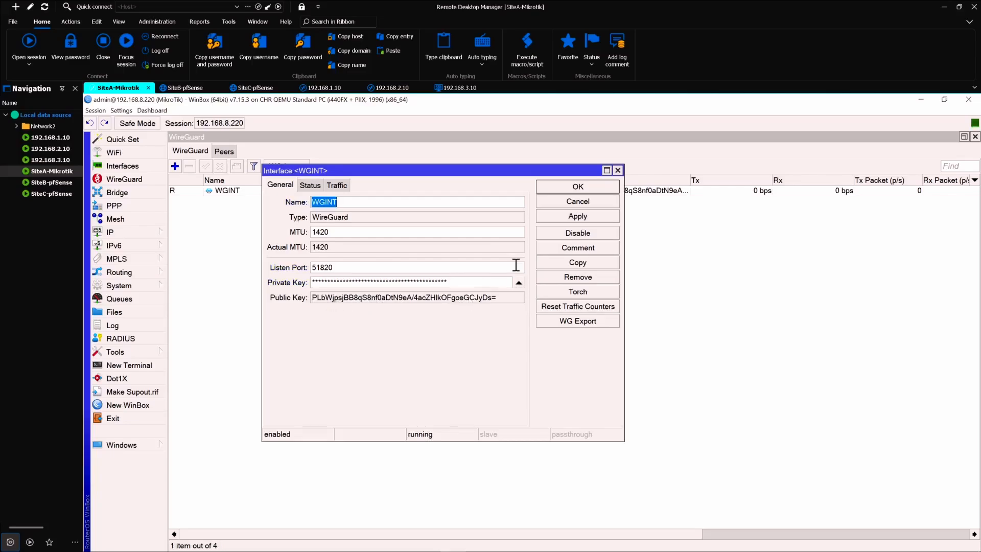
{"action": "left_click", "coordinate": [573, 194]}
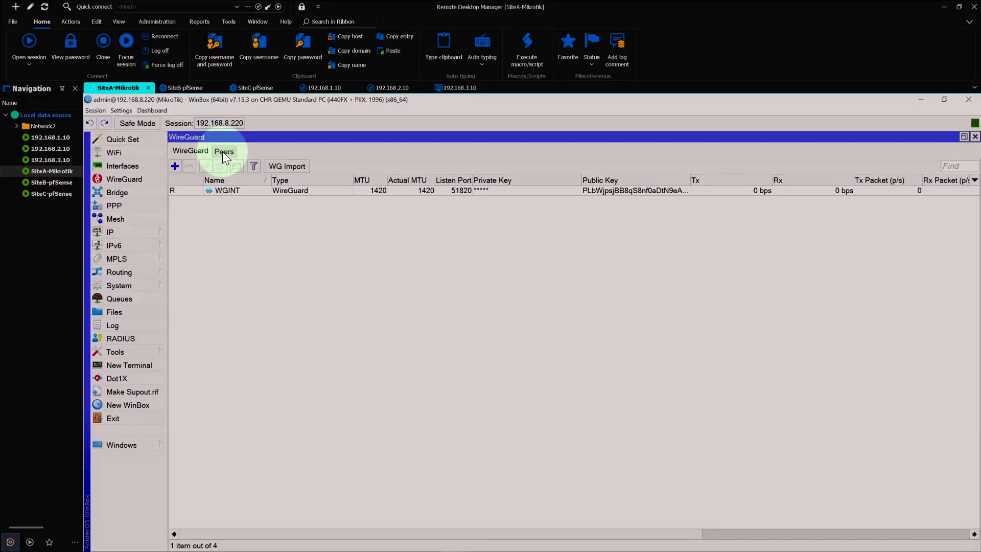
Start a new WireGuard peer on the WGINT interface and name it SiteB-Peer
{"action": "left_click", "coordinate": [223, 151]}
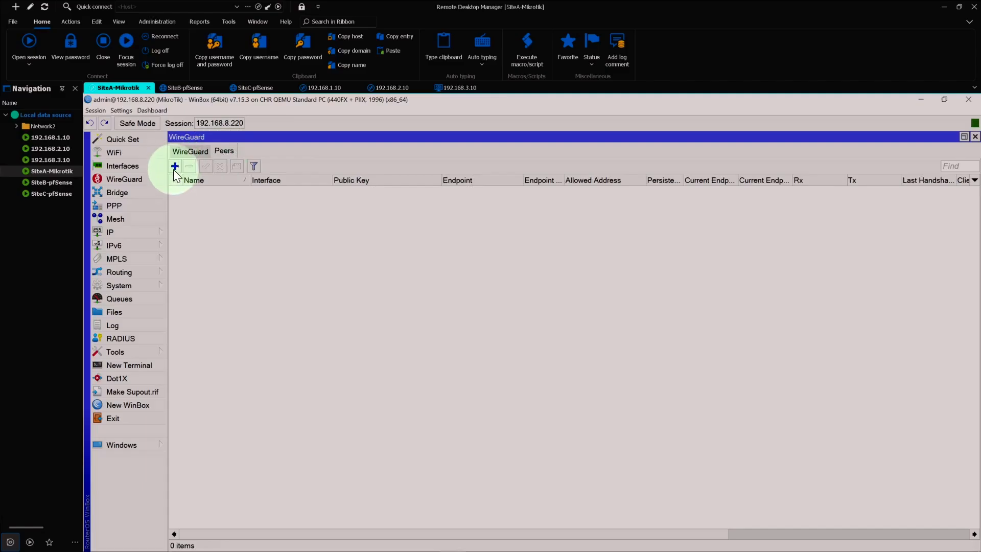
{"action": "left_click", "coordinate": [174, 168]}
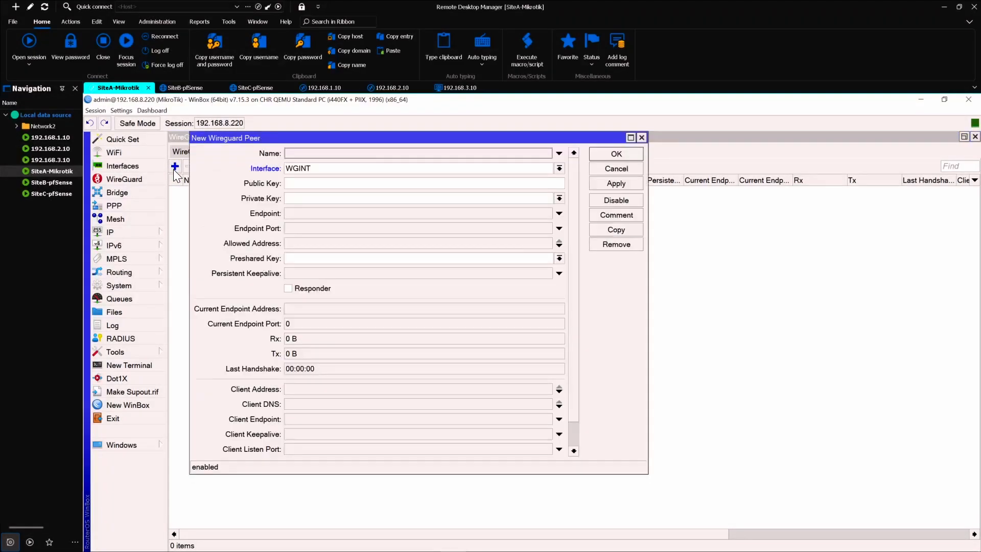
{"action": "left_click", "coordinate": [341, 152]}
{"action": "type", "text": "SiteB-"}
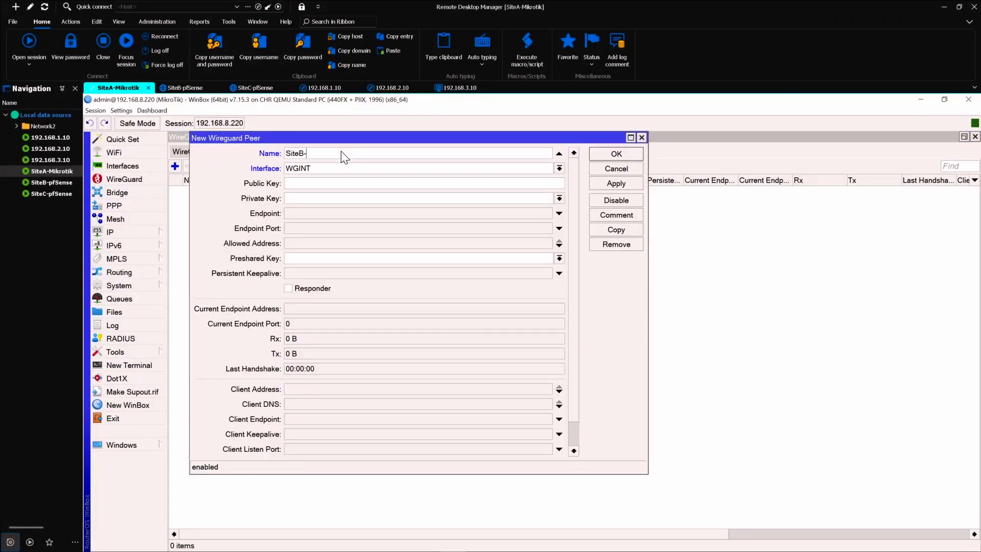
{"action": "type", "text": "Peer"}
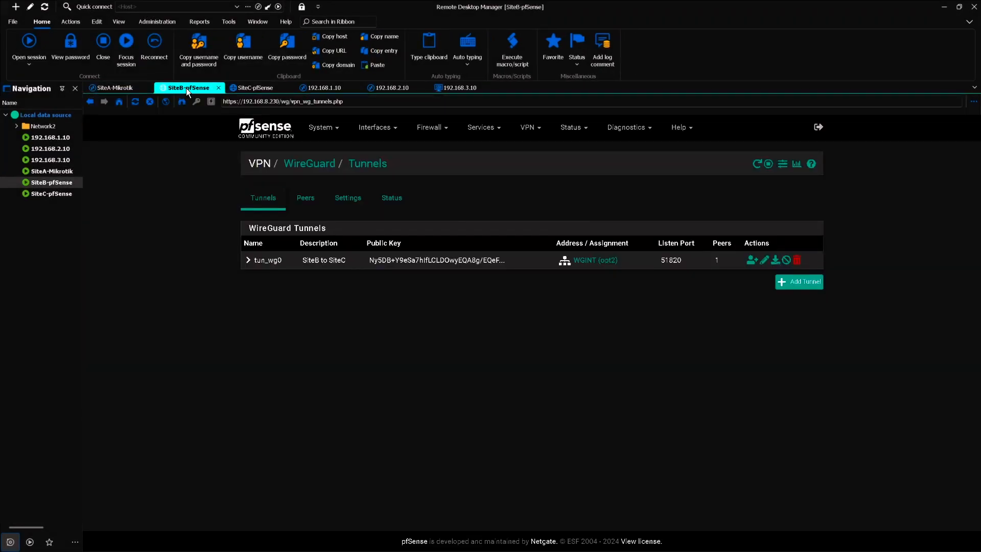
Copy the tun_wg0 tunnel's public key on SiteB-pfSense and paste it as SiteB-Peer's public key on SiteA-Mikrotik
{"action": "left_click", "coordinate": [385, 266]}
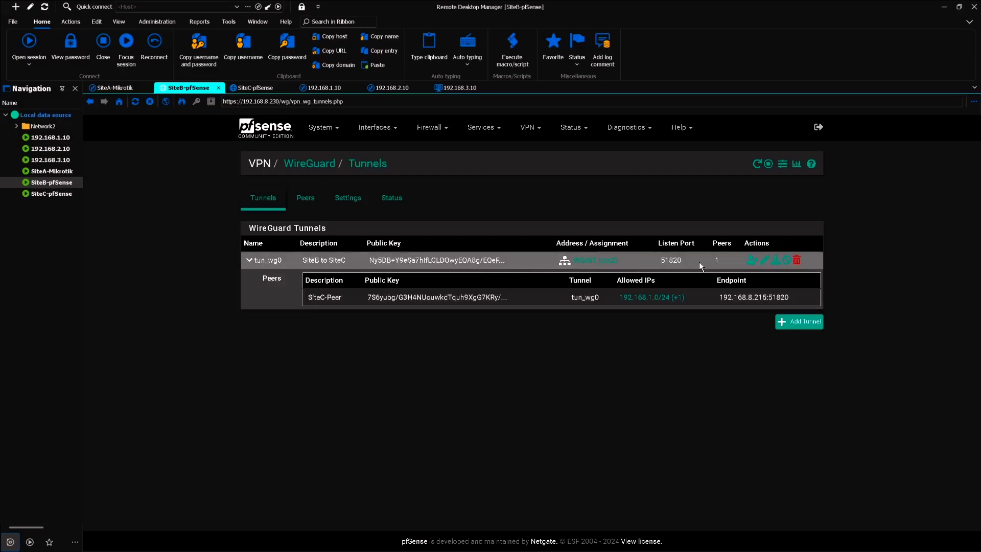
{"action": "left_click", "coordinate": [765, 262]}
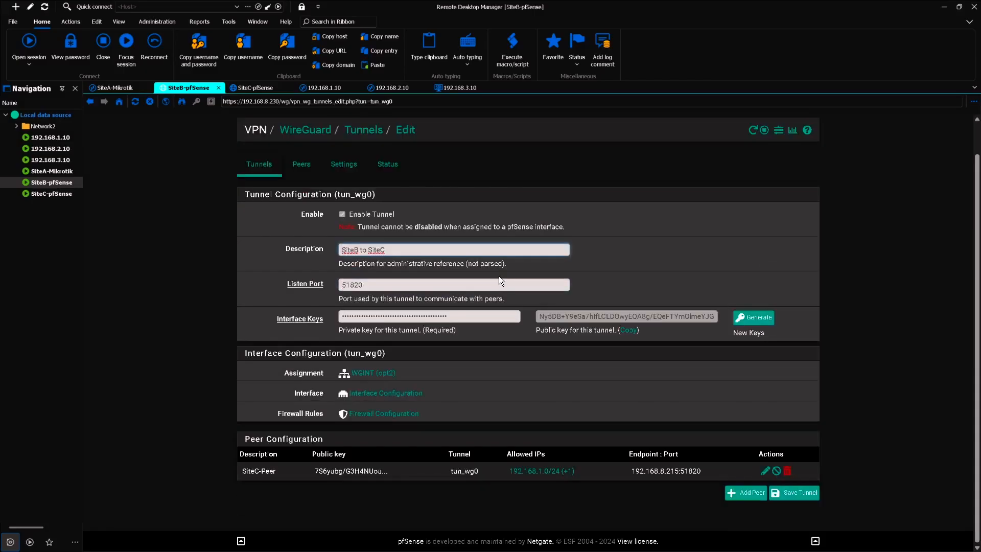
{"action": "left_click", "coordinate": [629, 332]}
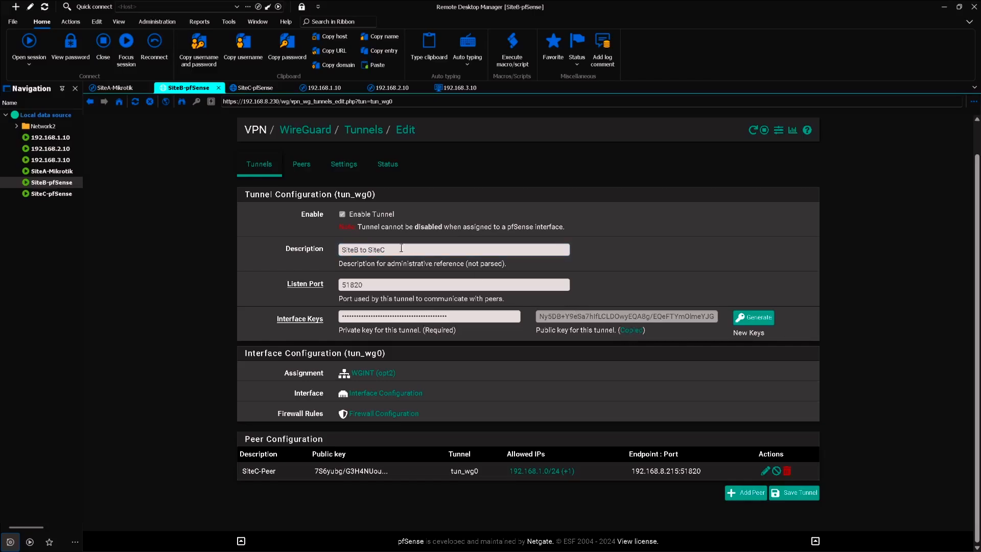
{"action": "left_click", "coordinate": [124, 88]}
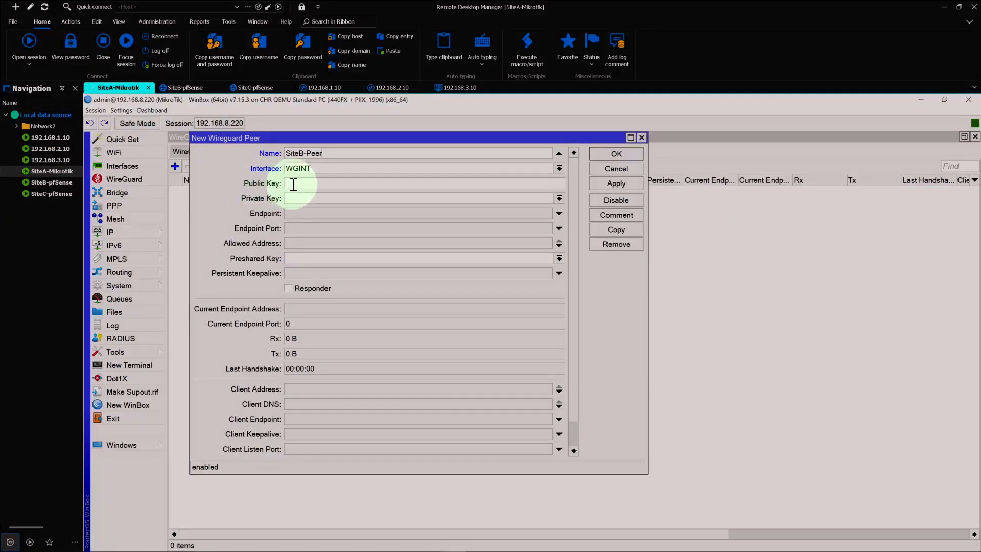
{"action": "left_click", "coordinate": [293, 184]}
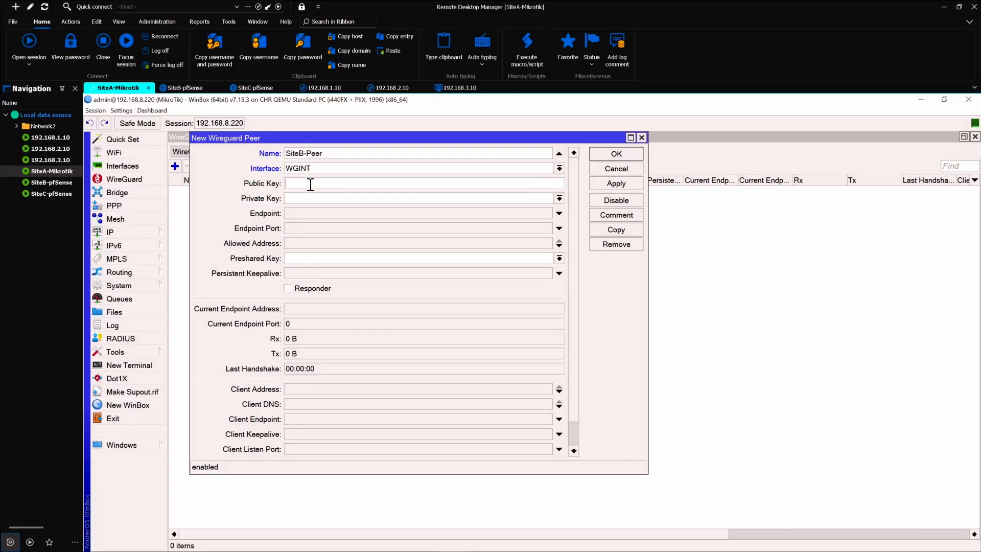
{"action": "key", "text": "ctrl+v"}
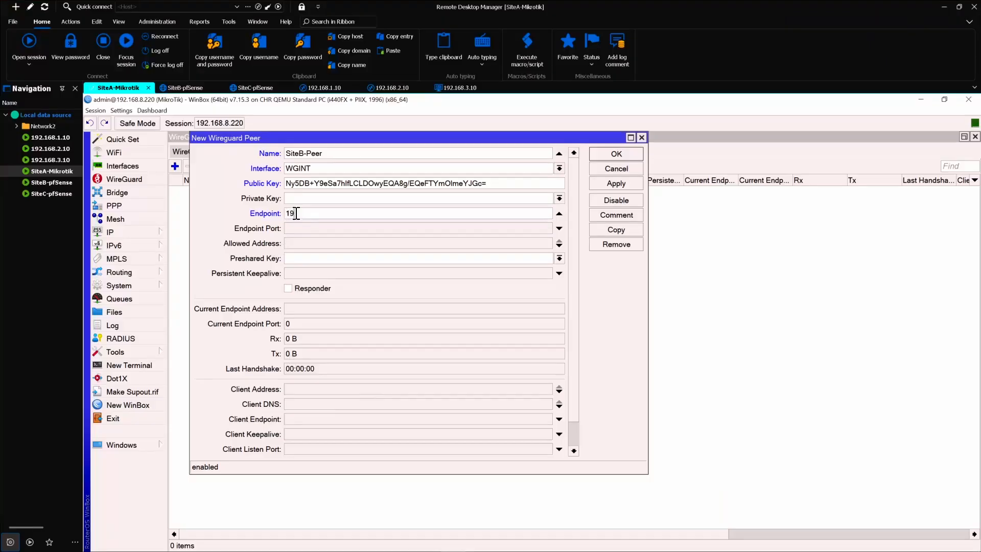
Set the peer's endpoint to 192.168.8.230 and its endpoint port to 51820
{"action": "type", "text": "2.168.8.230"}
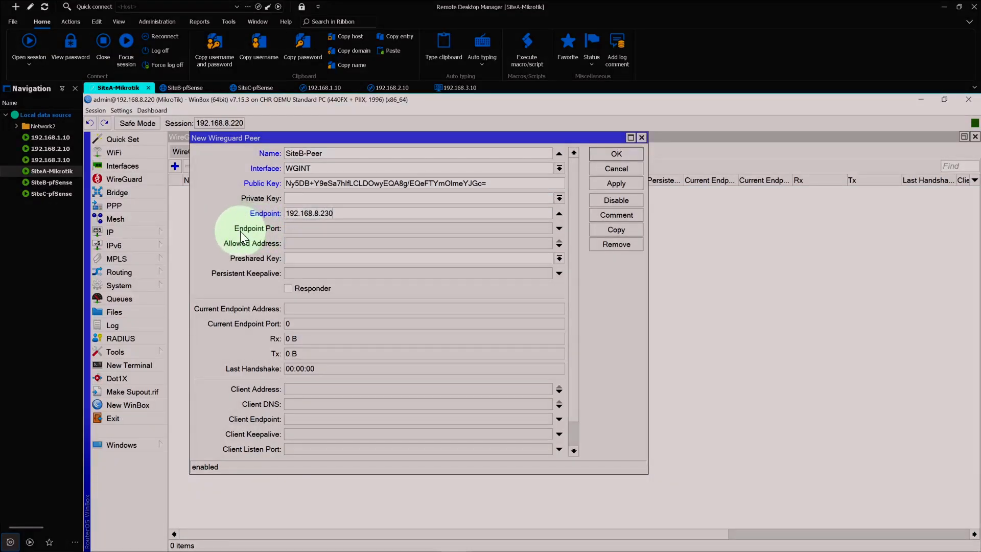
{"action": "left_click", "coordinate": [302, 228]}
{"action": "type", "text": "51"}
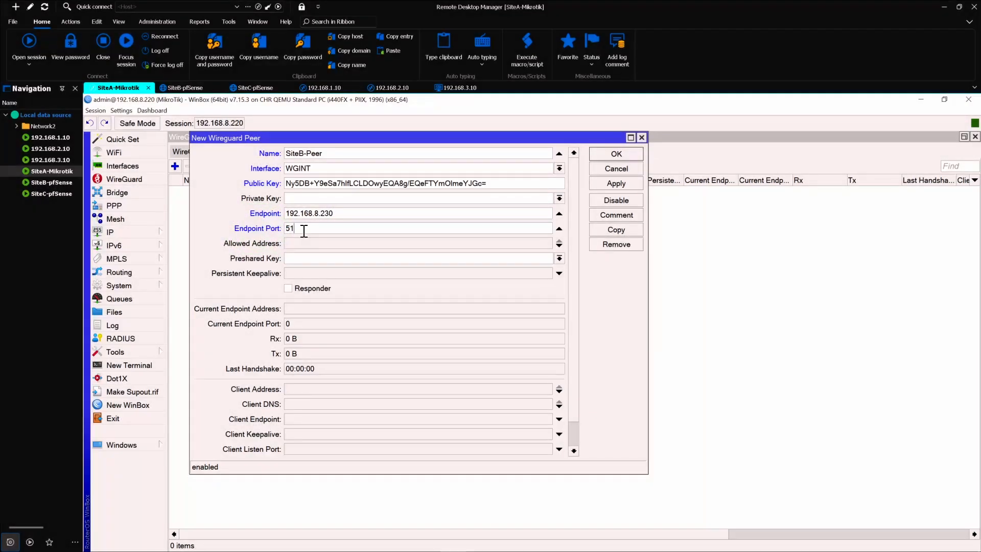
{"action": "type", "text": "820"}
Enter 192.168.2.0/24 and 10.0.0.0/24 as SiteB-Peer's allowed addresses and save the peer
{"action": "left_click", "coordinate": [265, 243]}
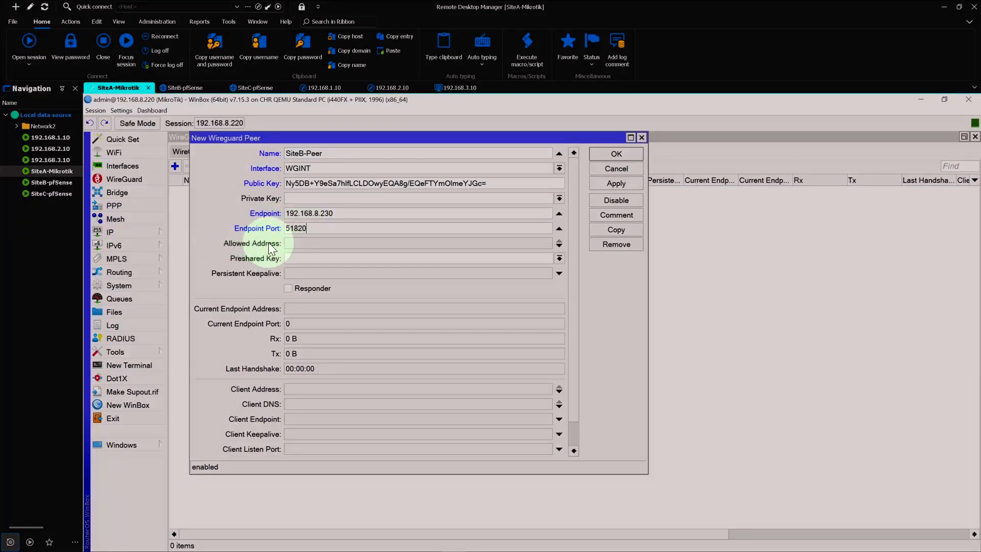
{"action": "type", "text": "192.16"}
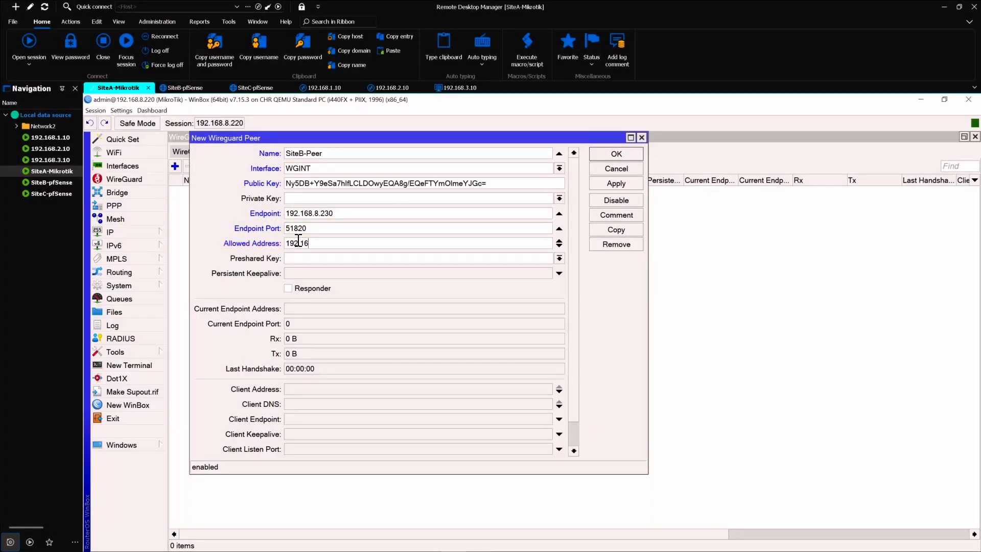
{"action": "type", "text": "8.2.0/24"}
{"action": "left_click", "coordinate": [559, 247]}
{"action": "type", "text": "10"}
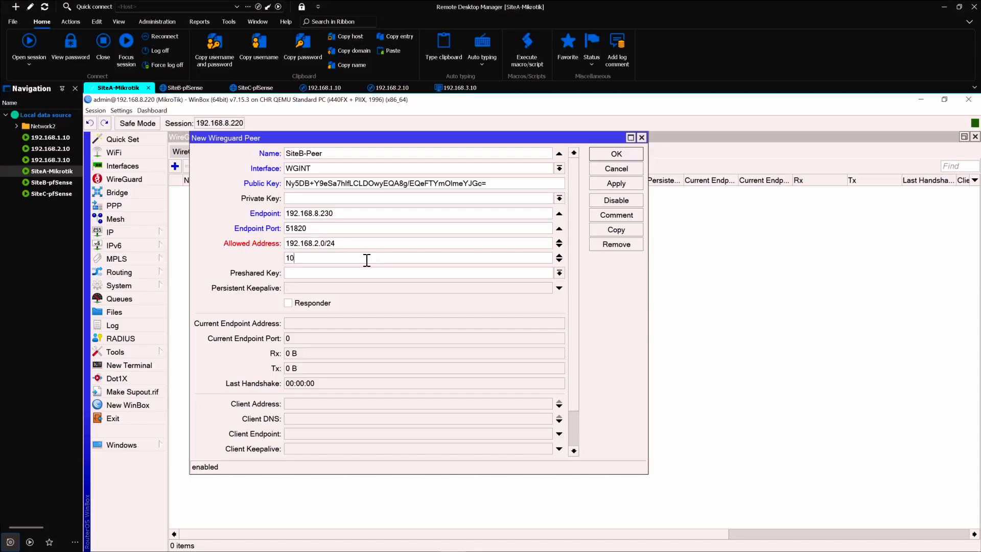
{"action": "type", "text": ".0.0.0/24"}
{"action": "left_click", "coordinate": [618, 182]}
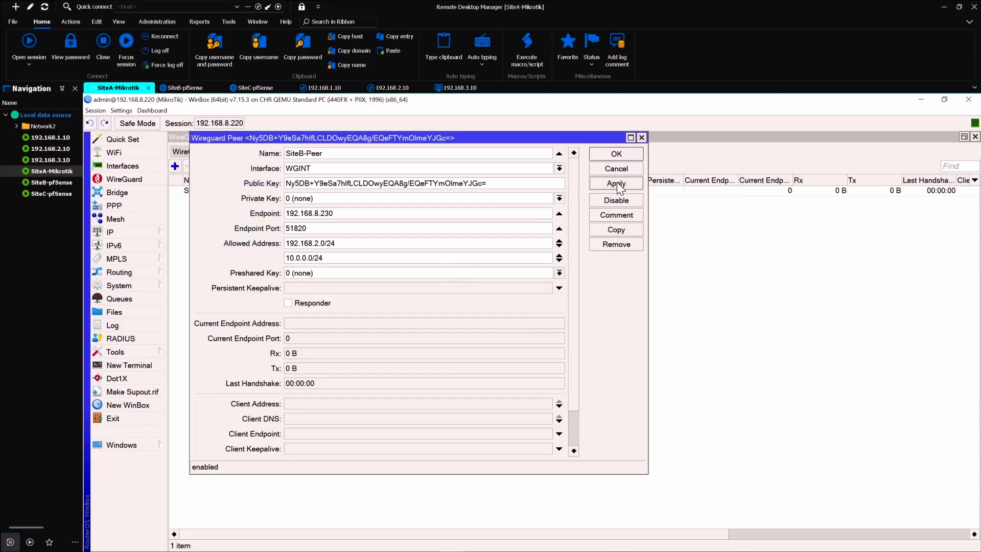
{"action": "left_click", "coordinate": [619, 153]}
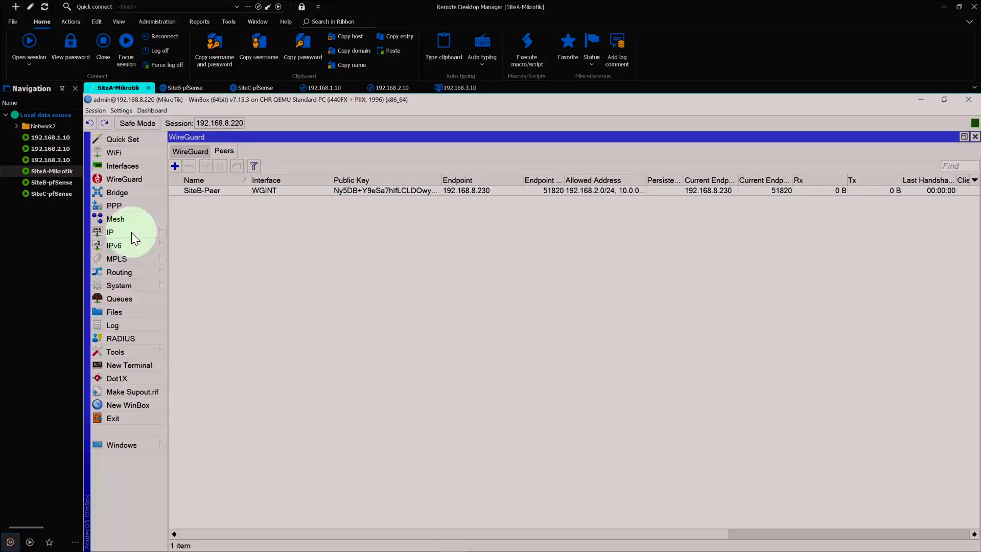
Create a new IP address entry of 10.0.0.3/24 in the router's address list and assign it to the WGINT interface
{"action": "left_click", "coordinate": [123, 232]}
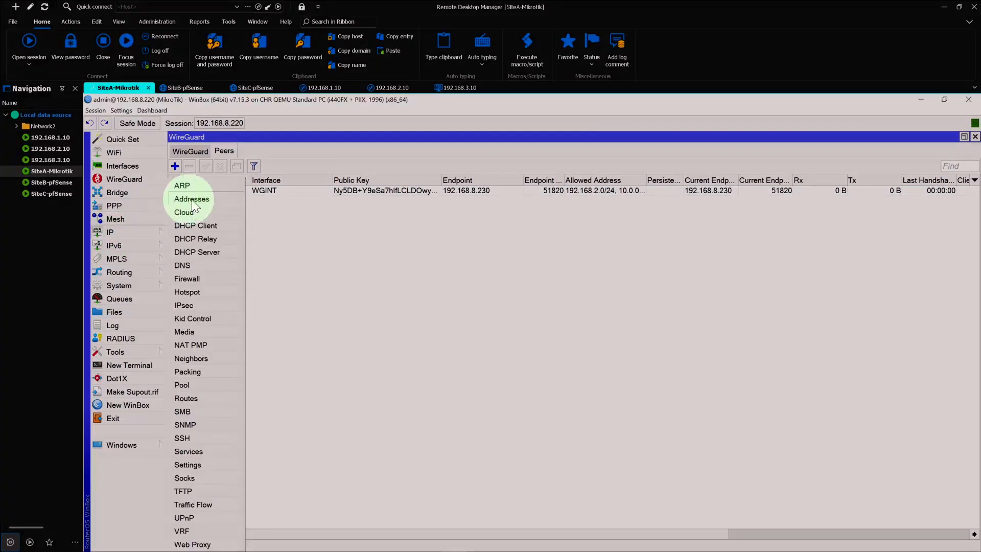
{"action": "left_click", "coordinate": [208, 199]}
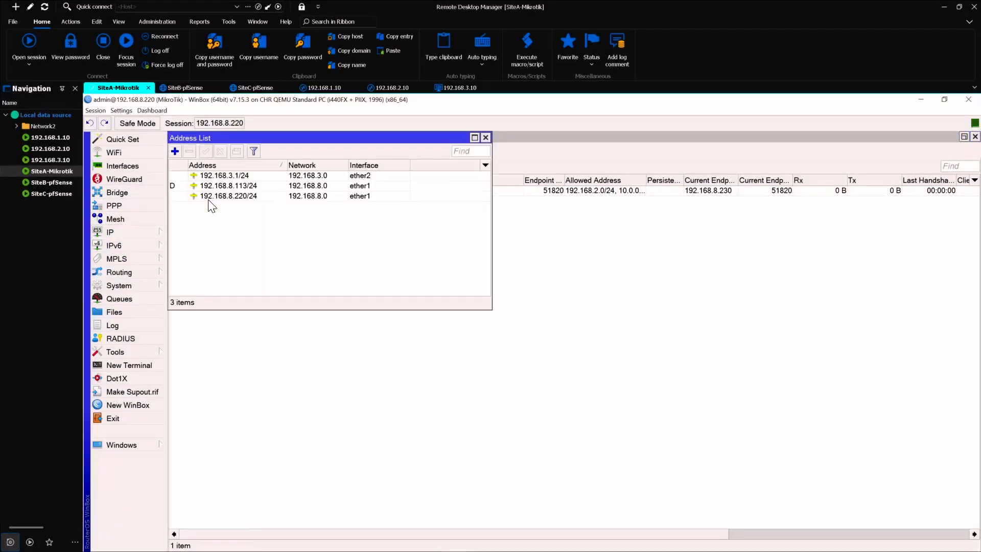
{"action": "left_click", "coordinate": [175, 153]}
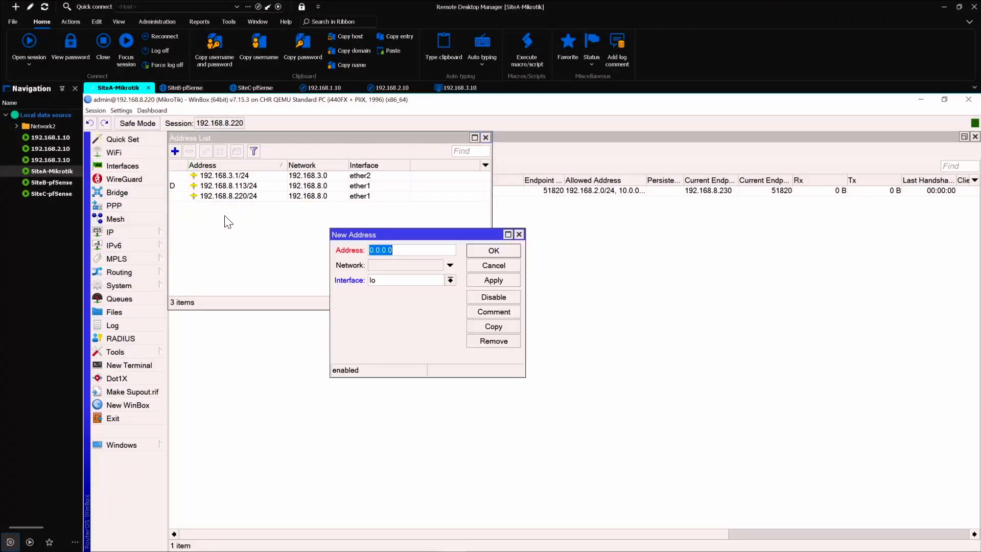
{"action": "type", "text": "10.0.0.3"}
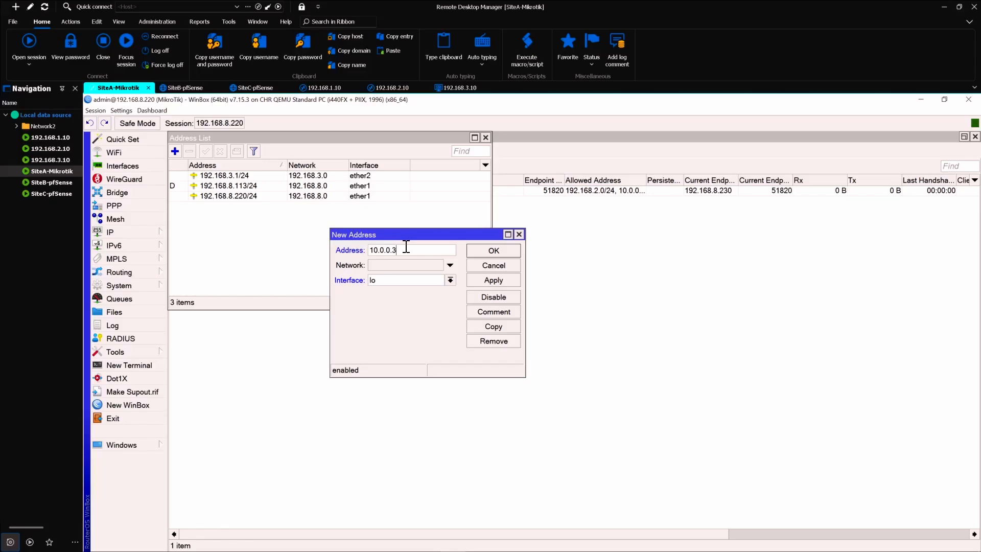
{"action": "type", "text": "/24"}
{"action": "key", "text": "ctrl"}
{"action": "key", "text": "ctrl"}
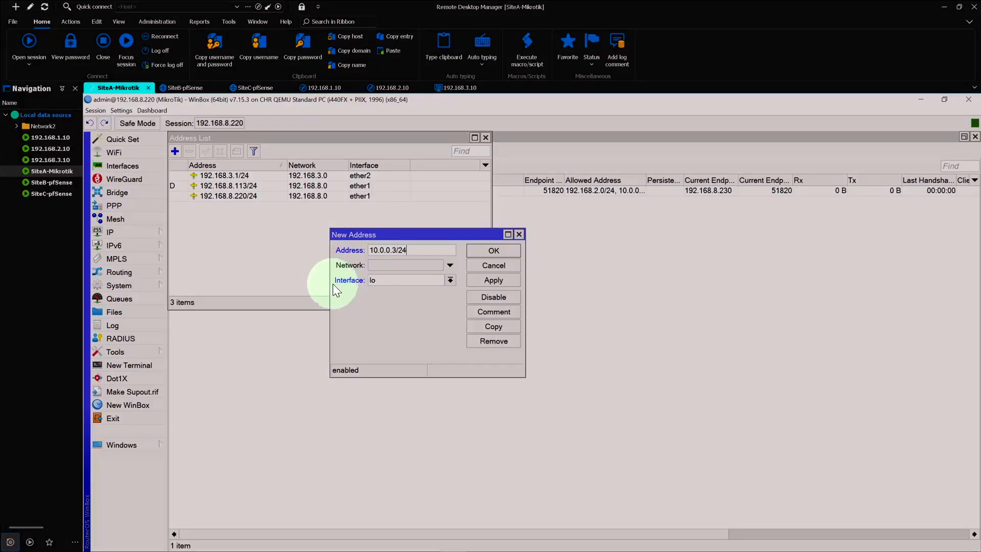
{"action": "left_click", "coordinate": [388, 283]}
{"action": "key", "text": "ctrl"}
{"action": "key", "text": "ctrl"}
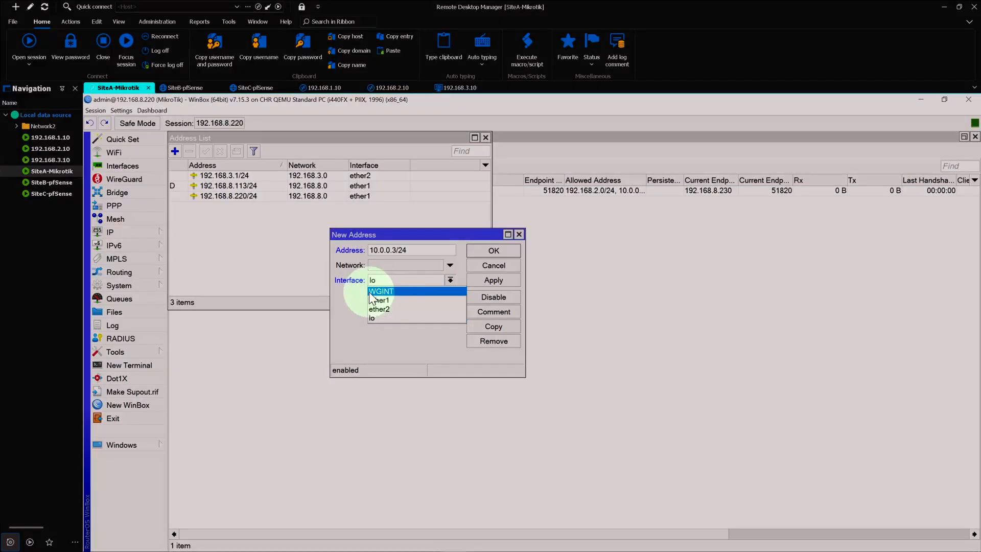
{"action": "left_click", "coordinate": [404, 291]}
Check SiteA's WireGuard interface IP in the draw.io network diagram, return to SiteA-Mikrotik and save the new address entry
{"action": "key", "text": "alt+Tab"}
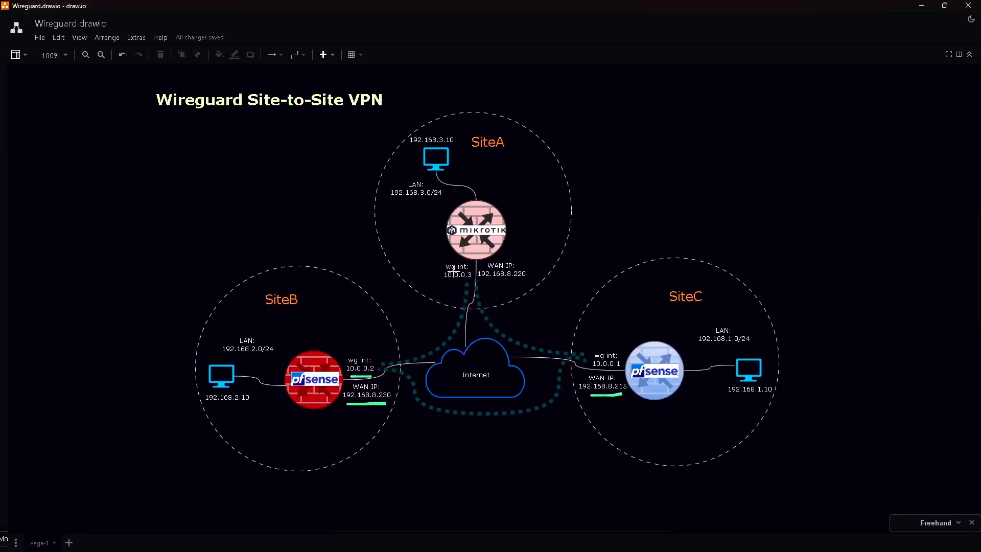
{"action": "key", "text": "ctrl"}
{"action": "key", "text": "ctrl"}
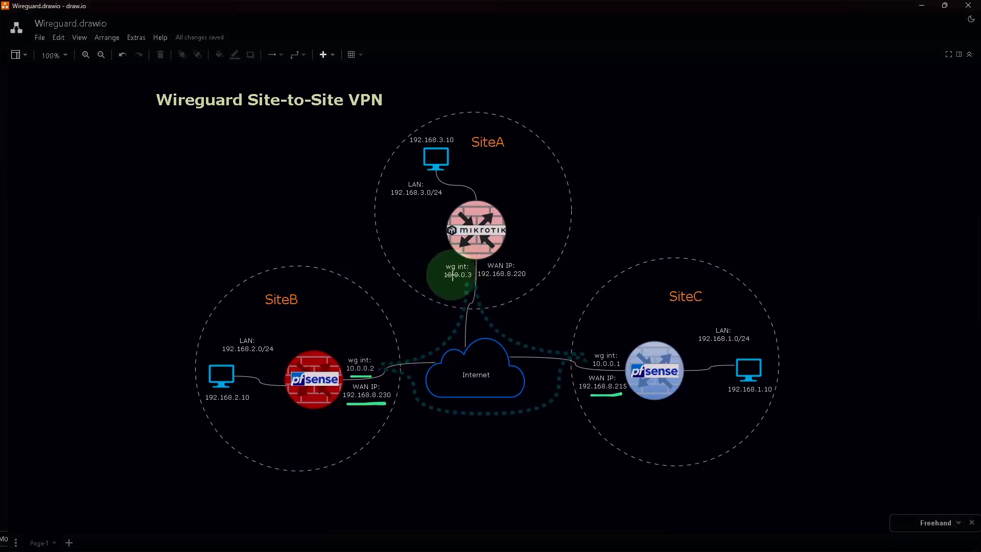
{"action": "key", "text": "alt+Tab"}
{"action": "left_click", "coordinate": [490, 281]}
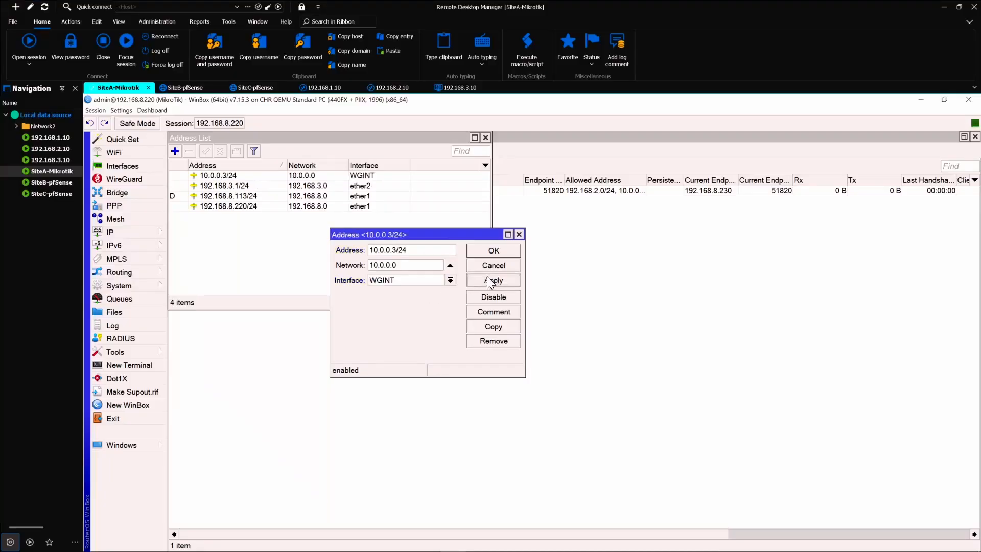
{"action": "left_click", "coordinate": [493, 251]}
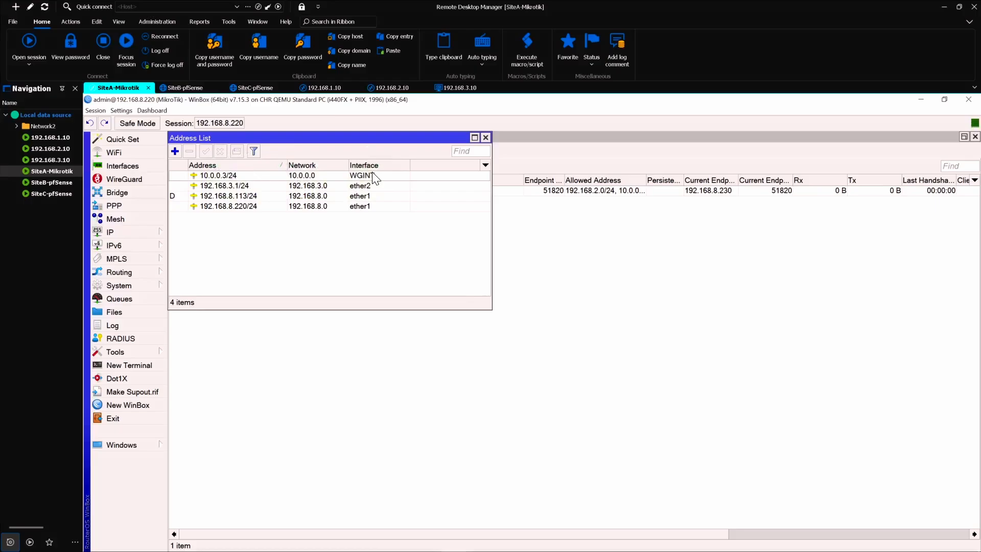
{"action": "left_click", "coordinate": [486, 137]}
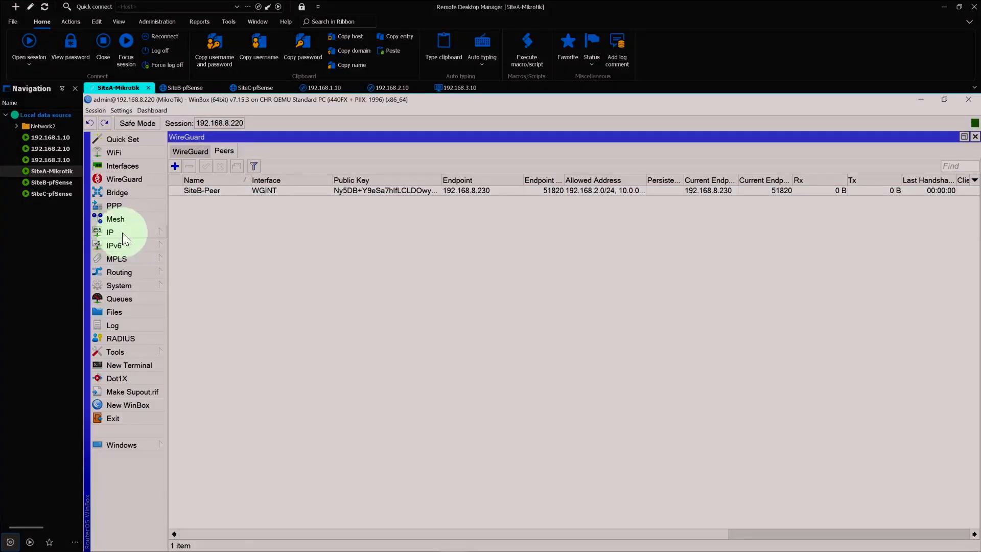
Add a static route to 192.168.2.0/24 with gateway WGINT, close the route list and switch to the SiteB-pfSense session
{"action": "left_click", "coordinate": [122, 232]}
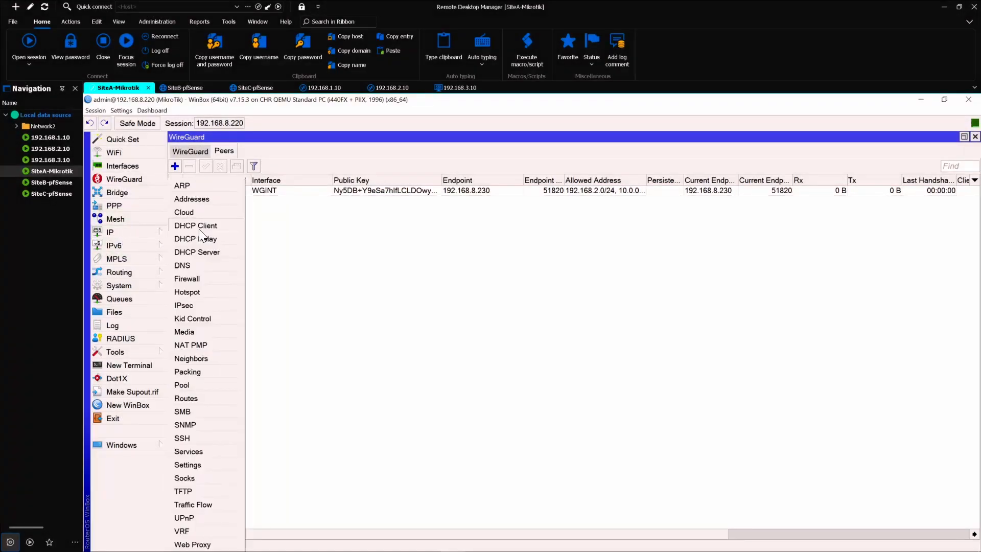
{"action": "left_click", "coordinate": [203, 398]}
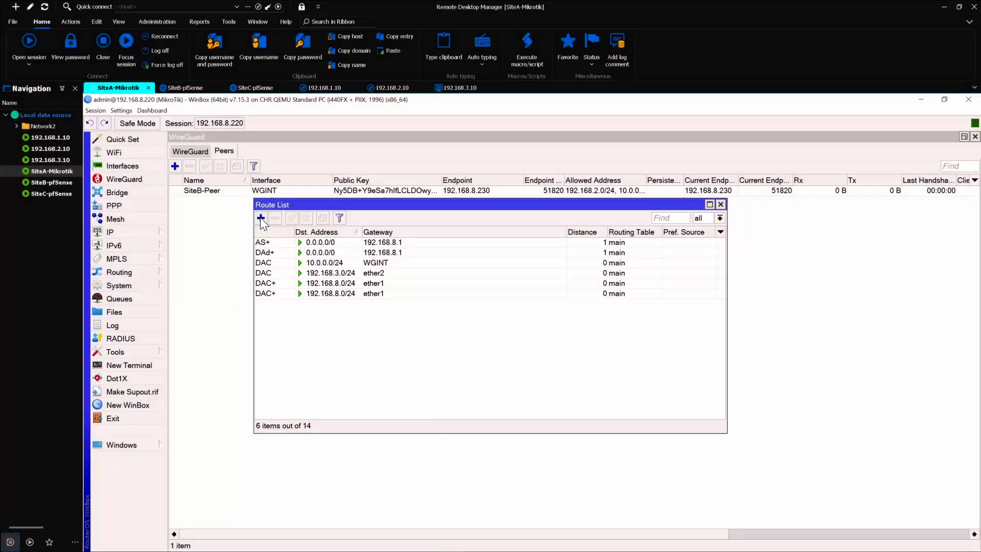
{"action": "left_click", "coordinate": [261, 219]}
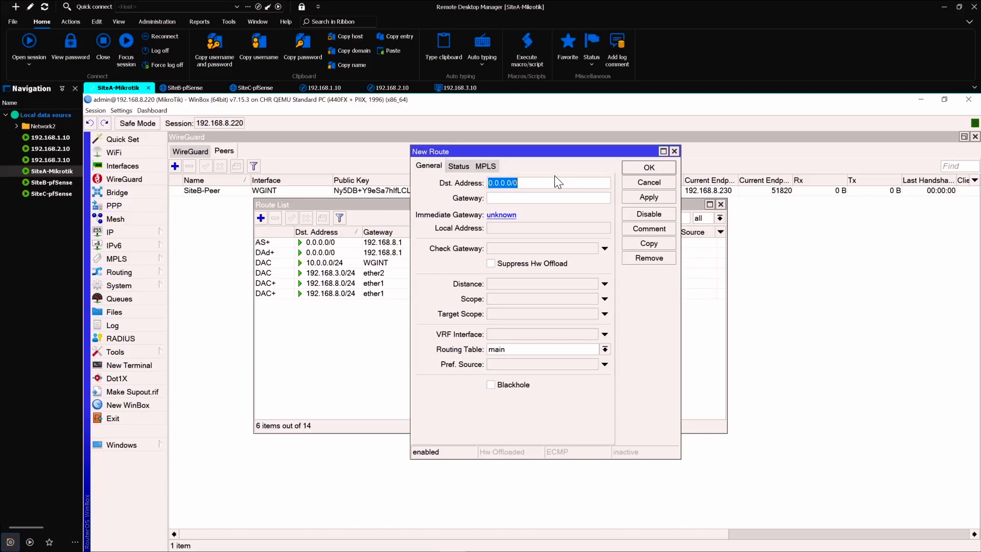
{"action": "type", "text": "192"}
{"action": "type", "text": ".168.2"}
{"action": "type", "text": "WGINT"}
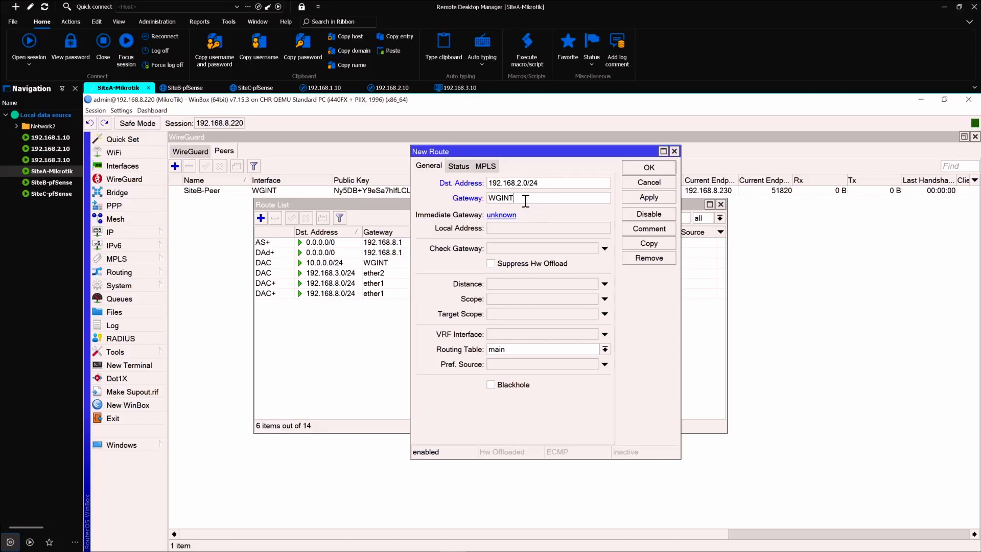
{"action": "left_click", "coordinate": [641, 200]}
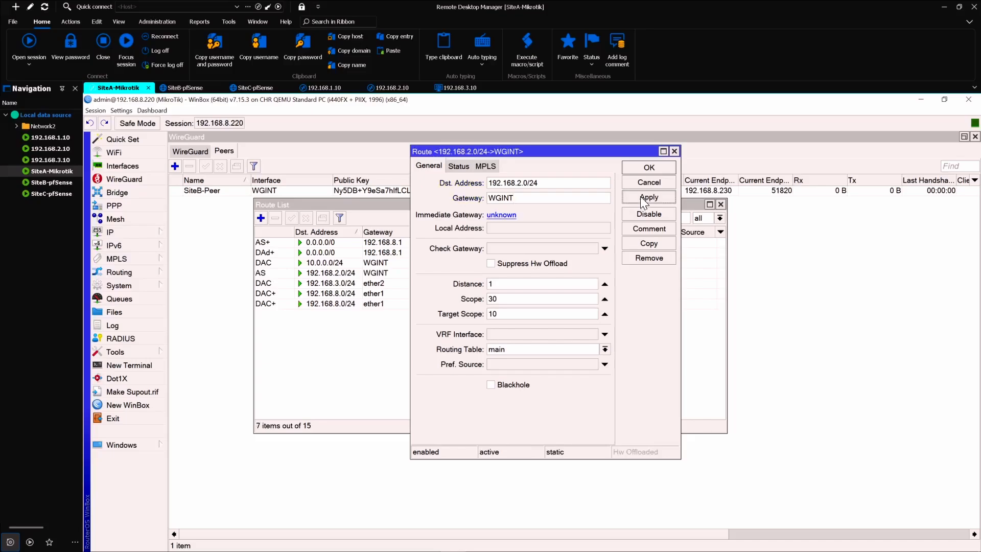
{"action": "left_click", "coordinate": [647, 167]}
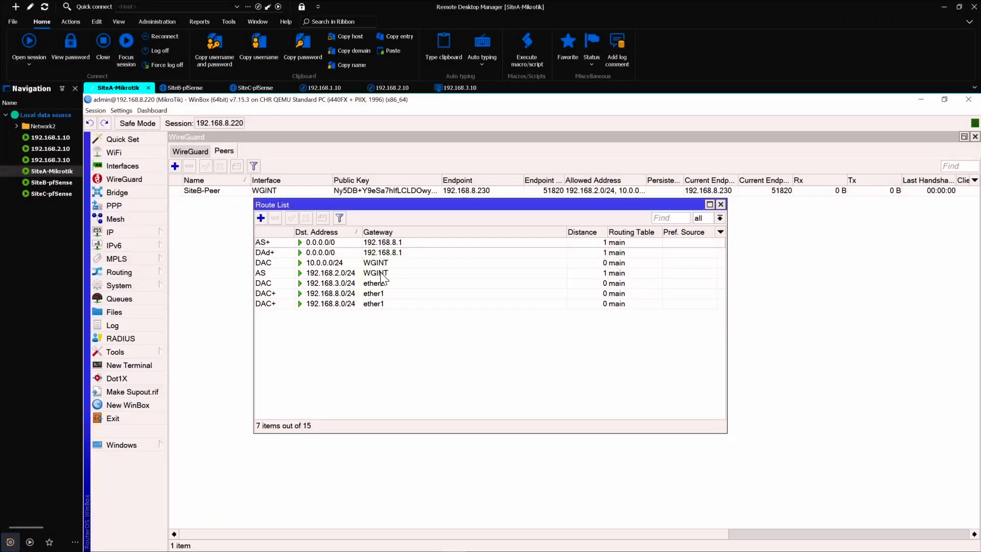
{"action": "left_click", "coordinate": [721, 205]}
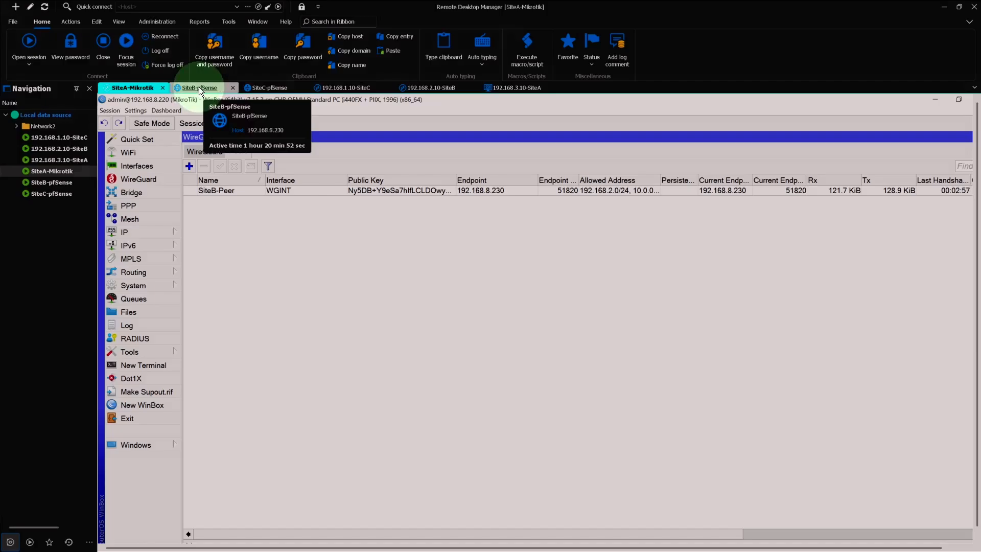
{"action": "left_click", "coordinate": [199, 88]}
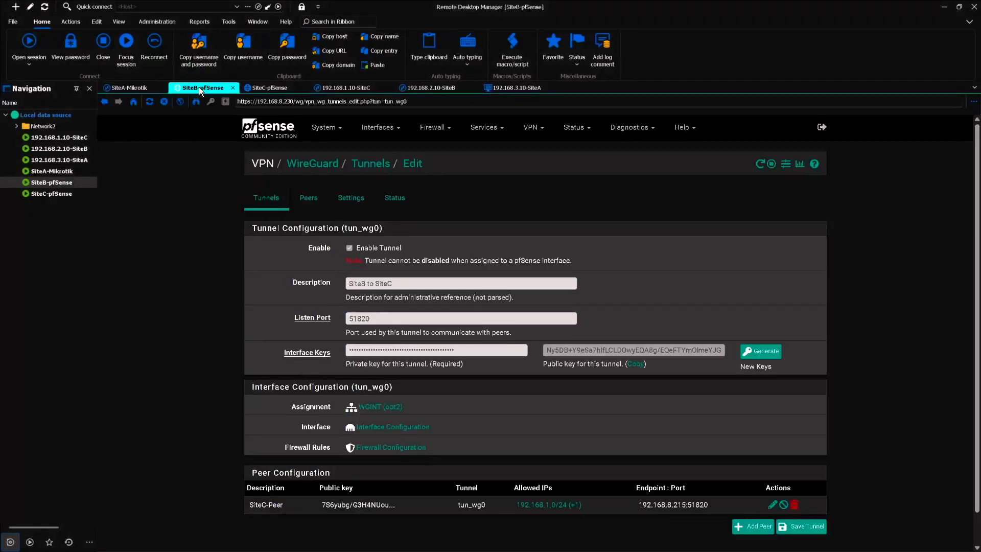
{"action": "left_click", "coordinate": [313, 198]}
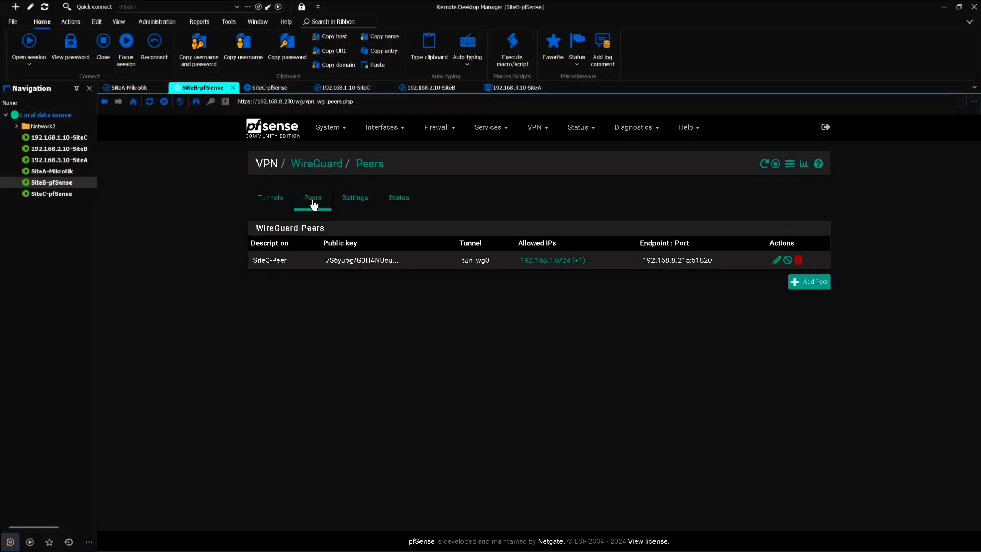
{"action": "left_click", "coordinate": [816, 283]}
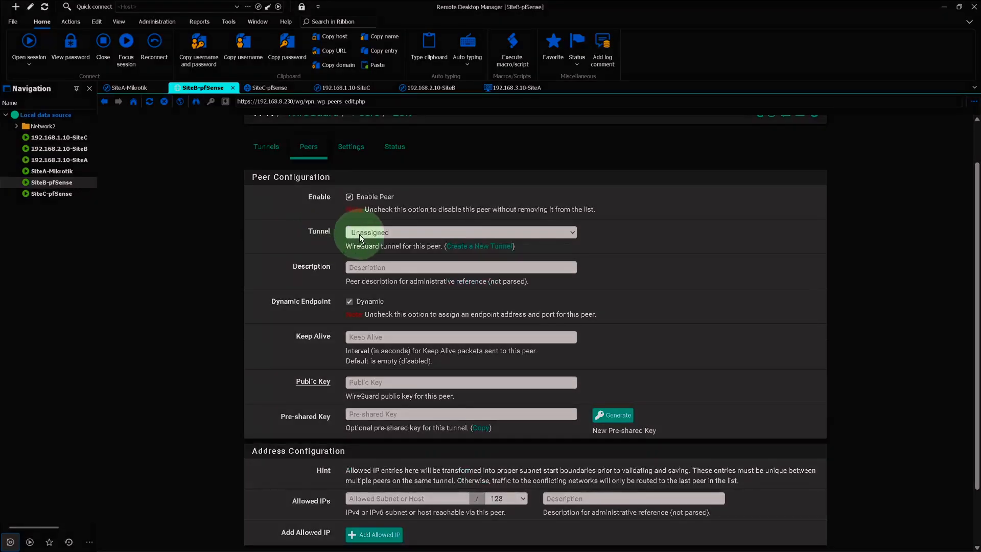
{"action": "left_click", "coordinate": [369, 233]}
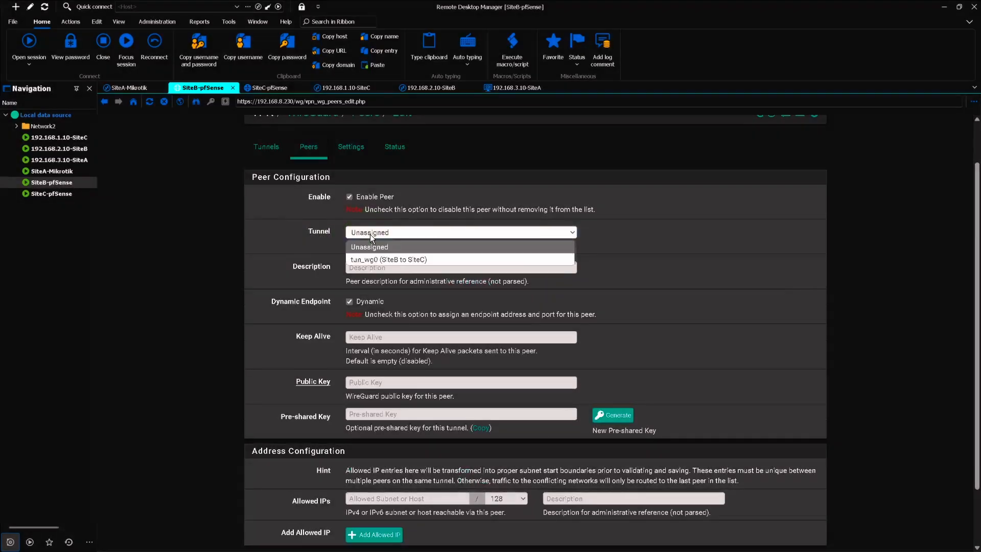
{"action": "left_click", "coordinate": [381, 259]}
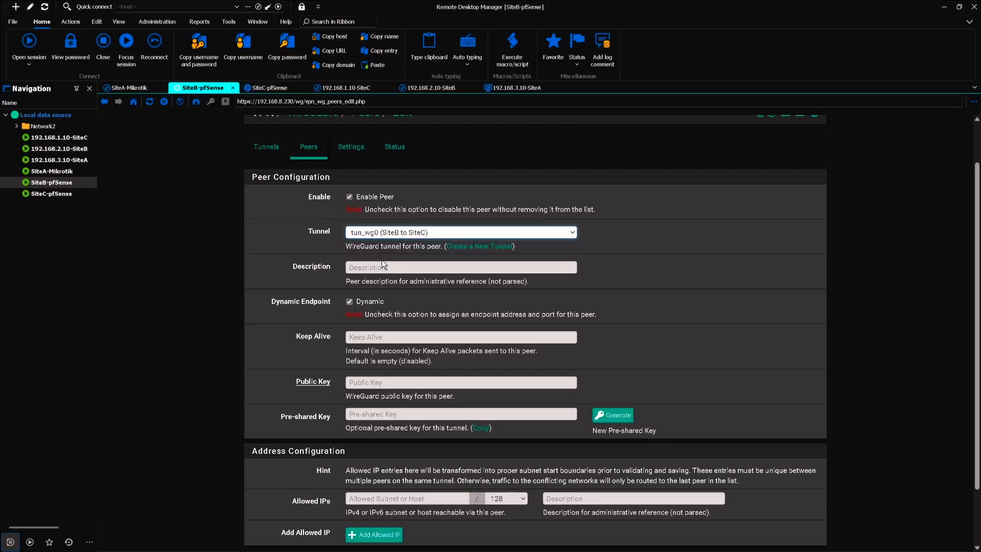
{"action": "left_click", "coordinate": [379, 233]}
Change the description of SiteB's WireGuard tunnel tun_wg0 to WGINT, save the tunnel and apply the changes
{"action": "left_click", "coordinate": [267, 151]}
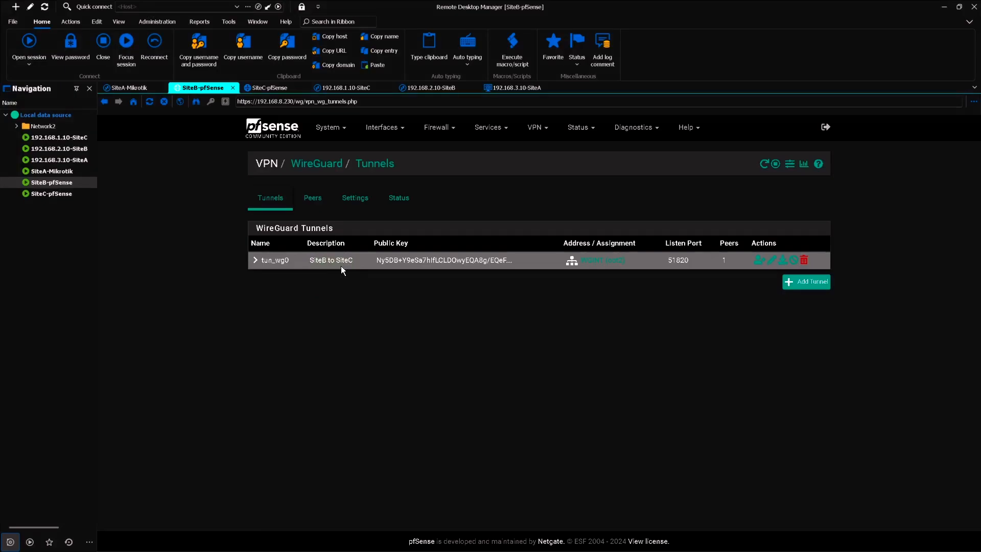
{"action": "left_click", "coordinate": [773, 262]}
{"action": "scroll", "coordinate": [604, 257], "scroll_direction": "down", "scroll_amount": 1}
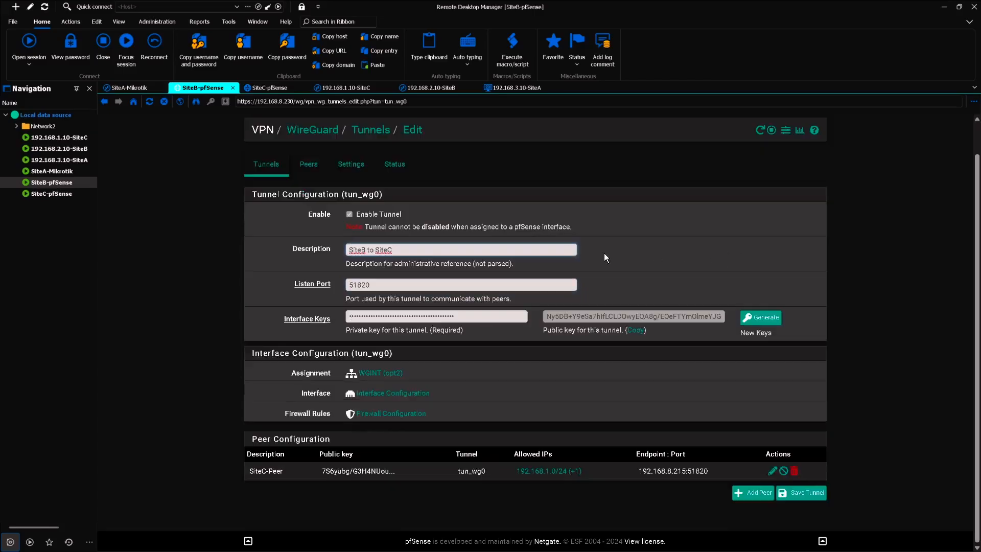
{"action": "left_click_drag", "start_coordinate": [434, 250], "coordinate": [347, 250]}
{"action": "type", "text": "WG"}
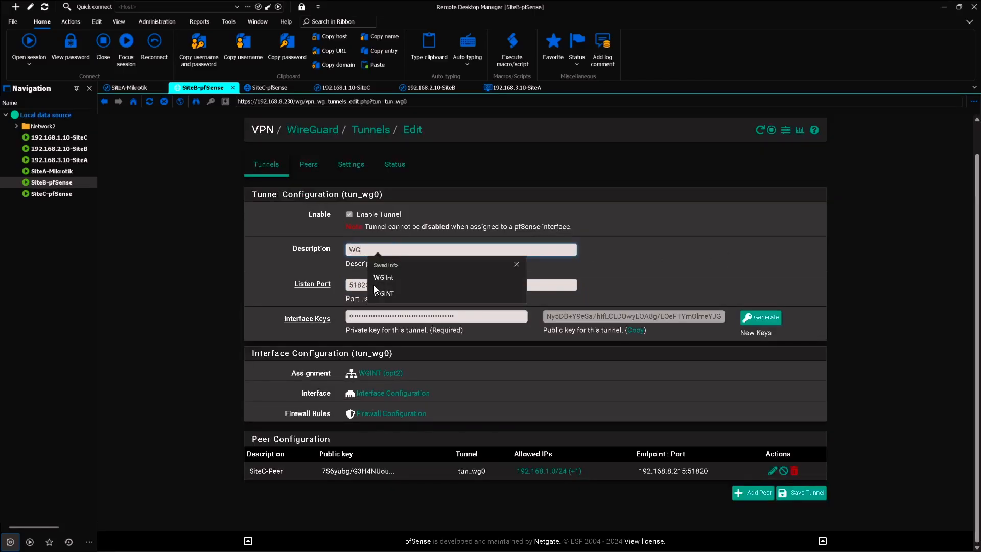
{"action": "left_click", "coordinate": [376, 293]}
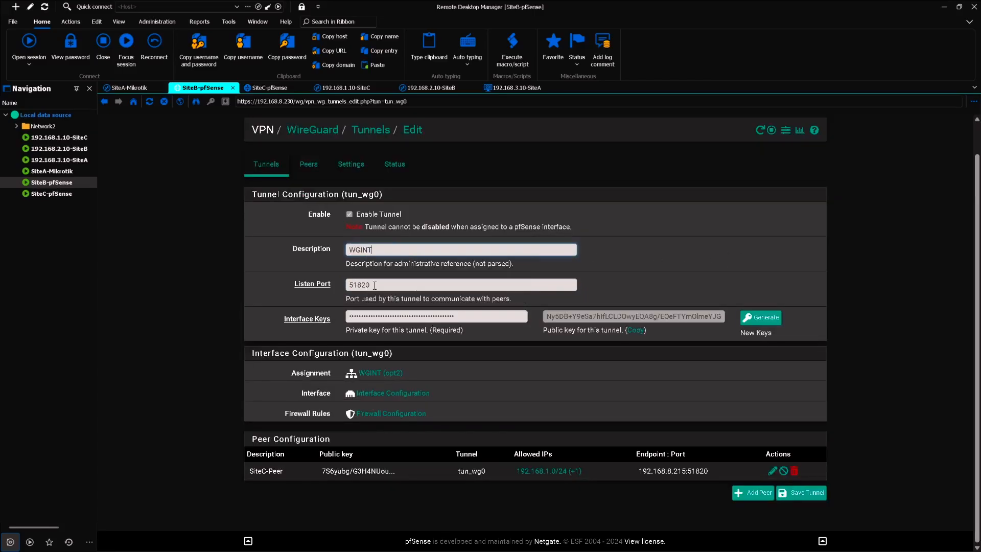
{"action": "left_click", "coordinate": [813, 497]}
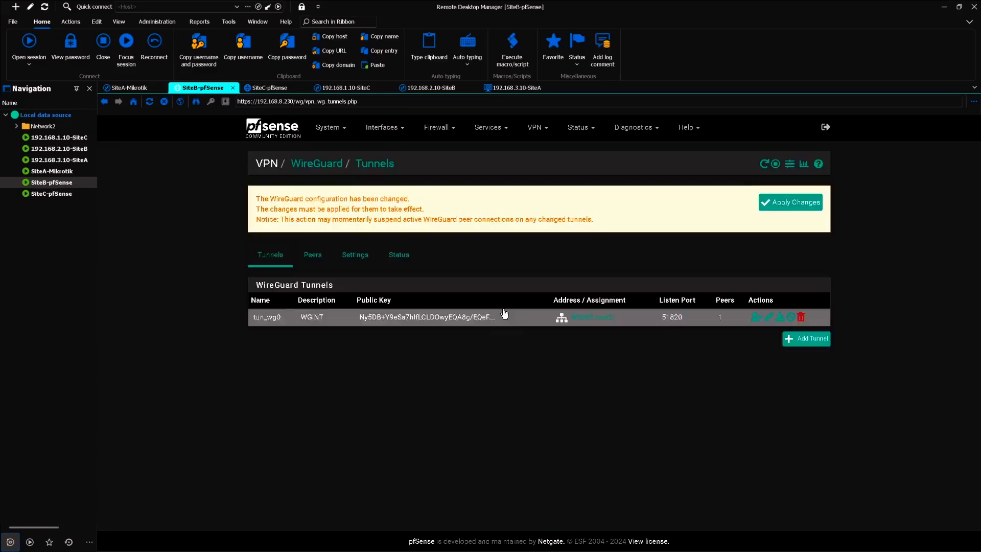
{"action": "left_click", "coordinate": [768, 207]}
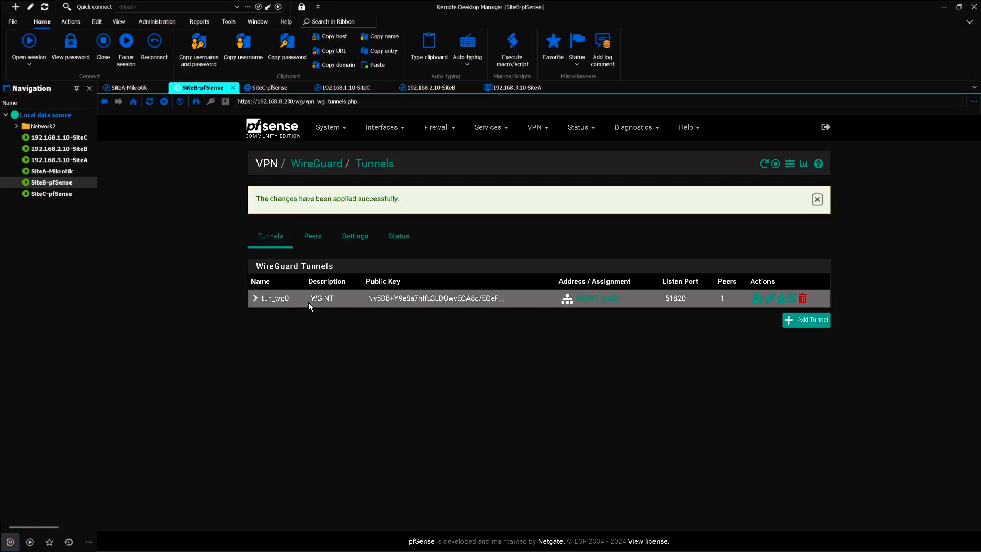
{"action": "left_click", "coordinate": [322, 298]}
Start a new WireGuard peer on SiteB-pfSense, assigned to tunnel tun_wg0 (WGINT) and described as SiteA-Peer
{"action": "left_click", "coordinate": [314, 238]}
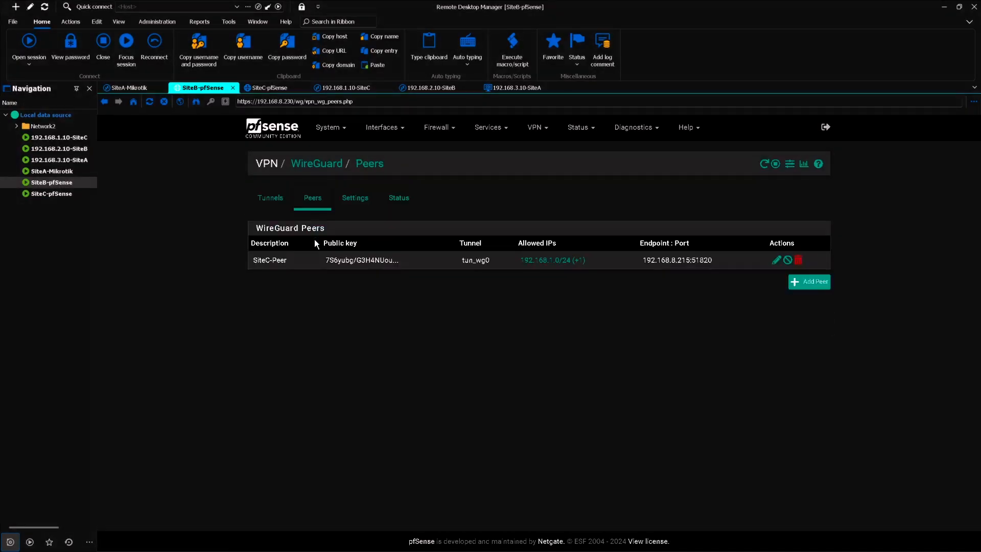
{"action": "left_click", "coordinate": [811, 284]}
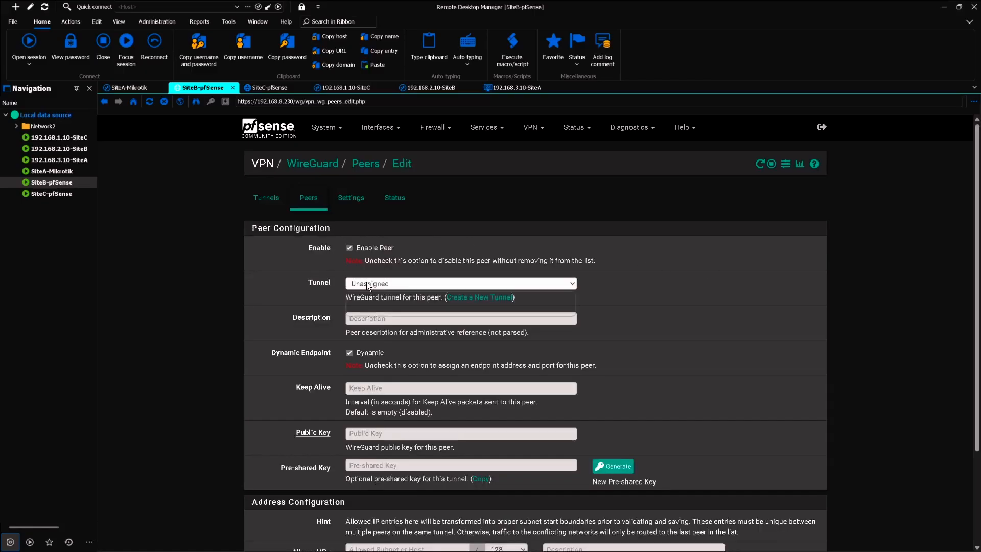
{"action": "left_click", "coordinate": [367, 281]}
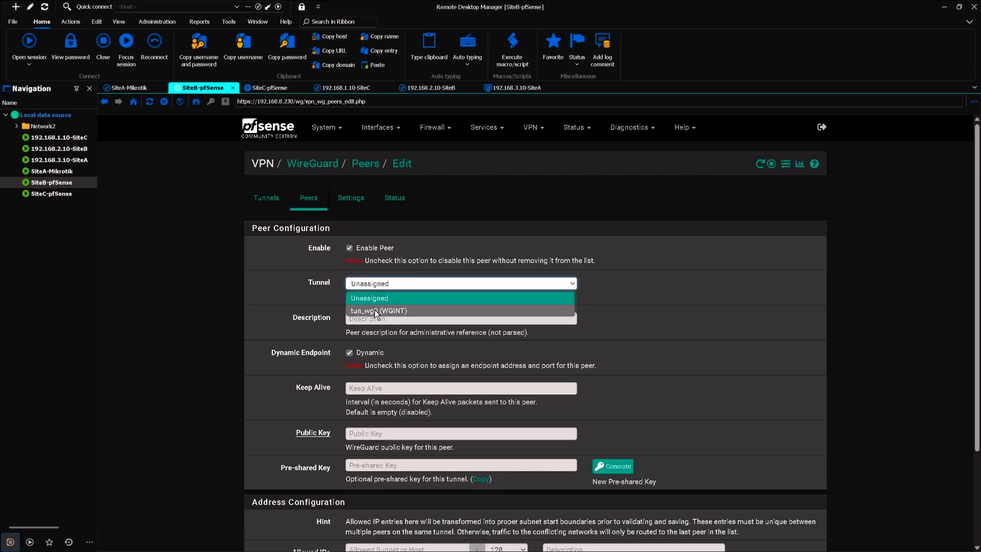
{"action": "left_click", "coordinate": [403, 312]}
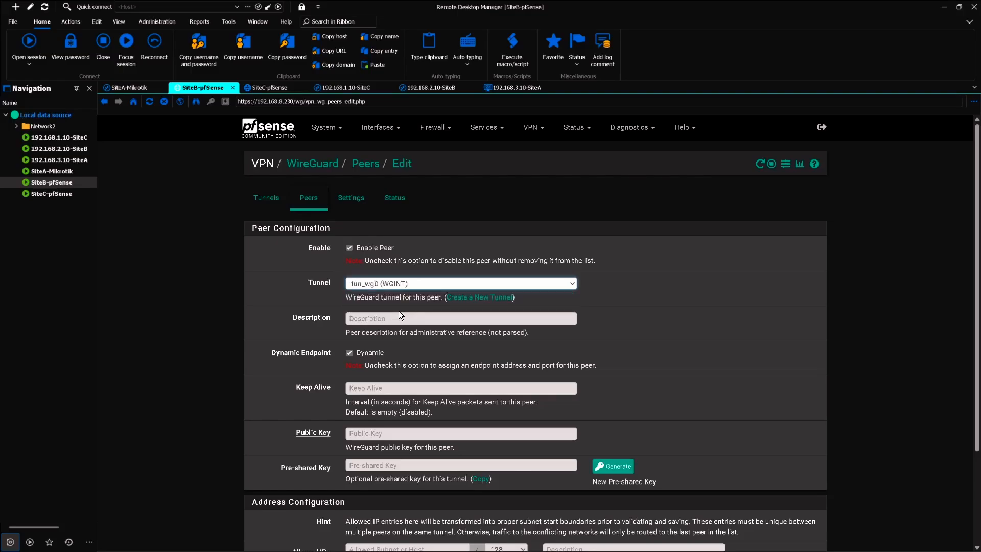
{"action": "left_click", "coordinate": [399, 317]}
{"action": "type", "text": "Site"}
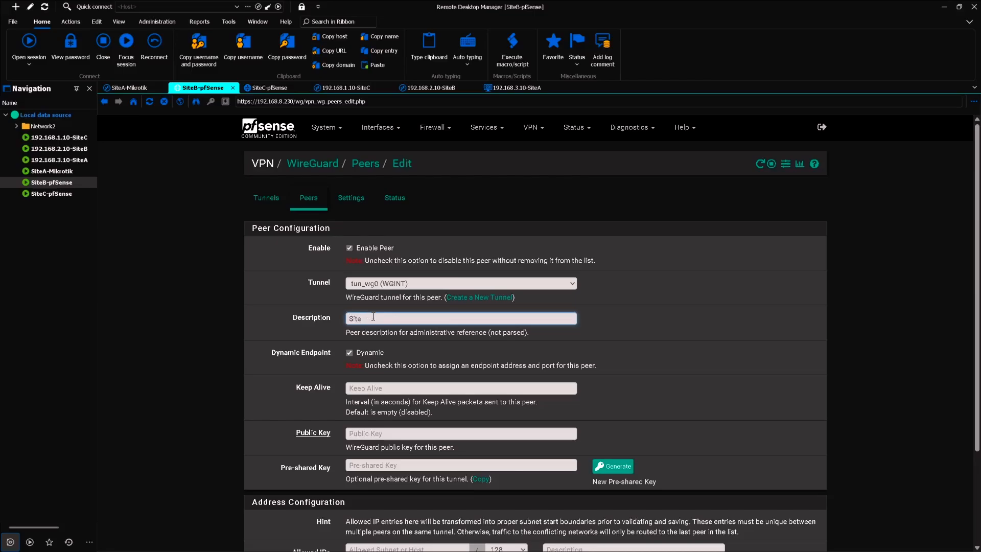
{"action": "type", "text": "A-Peer"}
Disable the peer's dynamic endpoint, check SiteA's WAN IP in the draw.io diagram, and set endpoint 192.168.8.220 with port 51820
{"action": "scroll", "coordinate": [373, 316], "scroll_direction": "down", "scroll_amount": 2}
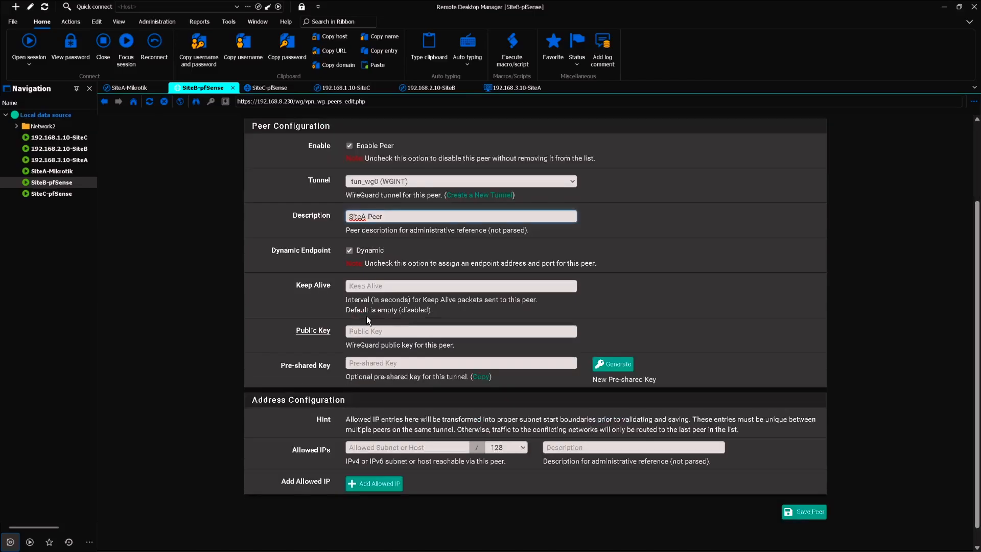
{"action": "left_click", "coordinate": [291, 259]}
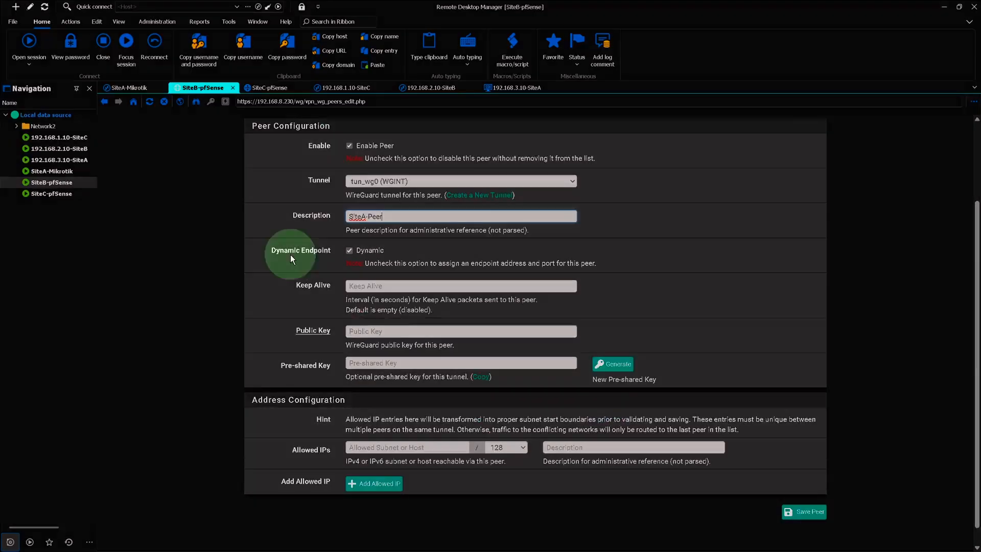
{"action": "left_click", "coordinate": [349, 251]}
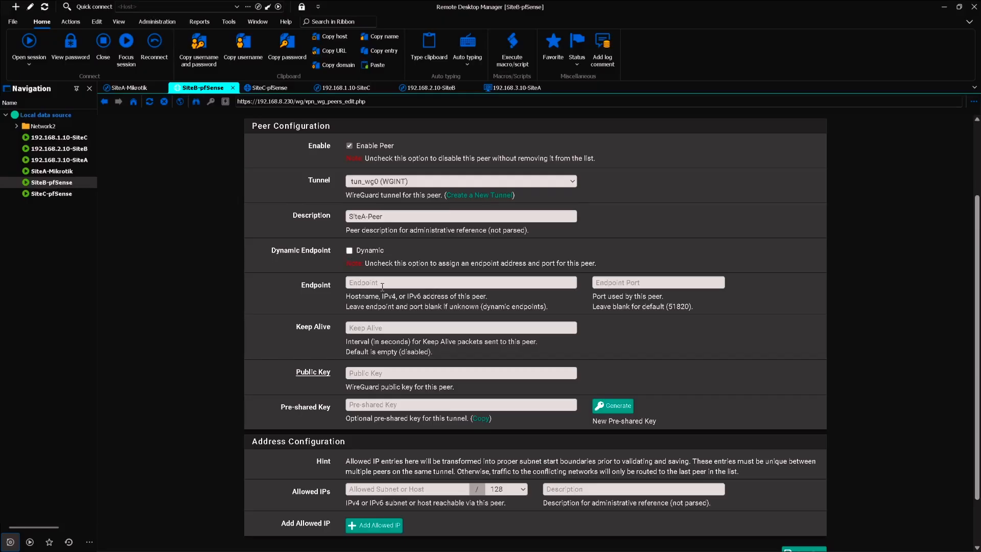
{"action": "key", "text": "alt+Tab"}
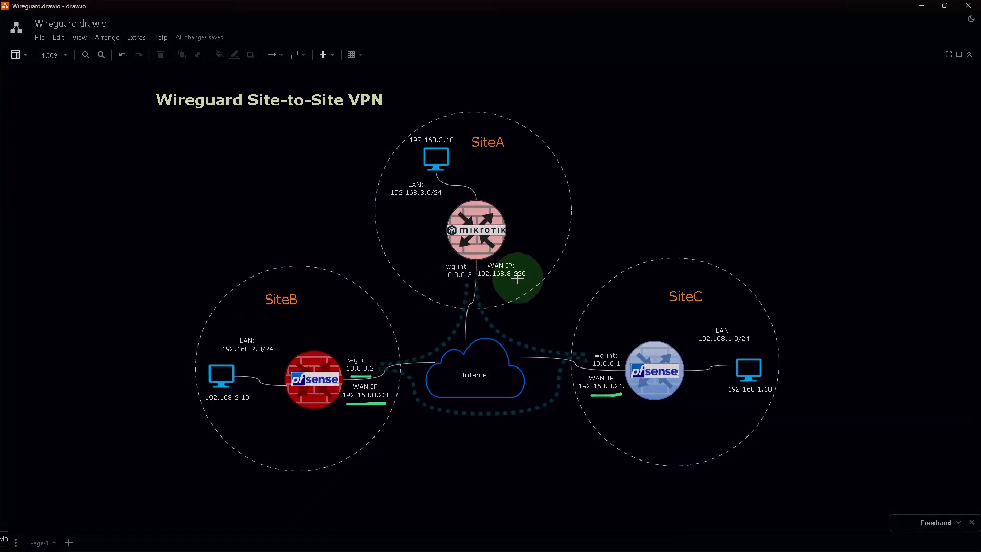
{"action": "key", "text": "alt+Tab"}
{"action": "left_click", "coordinate": [381, 282]}
{"action": "type", "text": "192.168."}
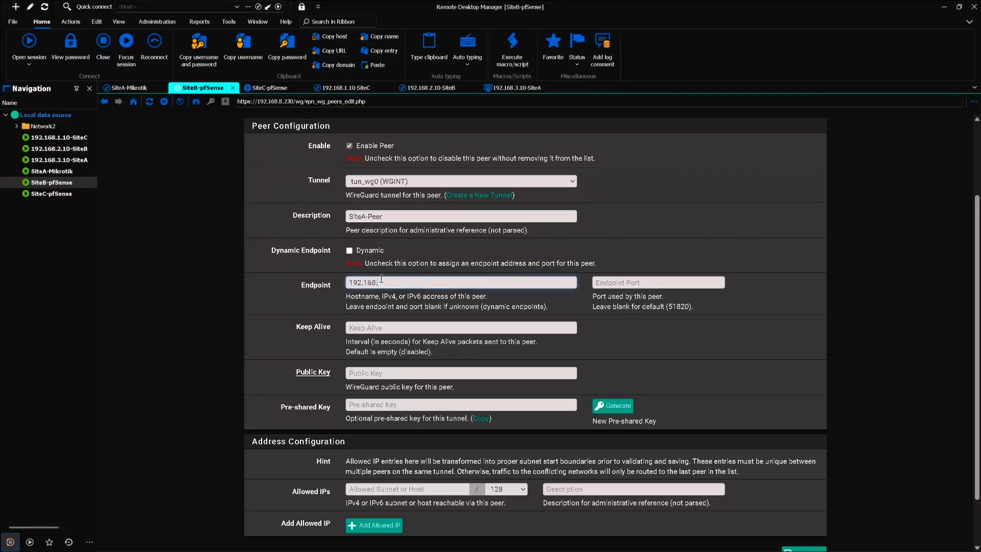
{"action": "type", "text": "8.220"}
{"action": "left_click", "coordinate": [606, 284]}
{"action": "type", "text": "51820"}
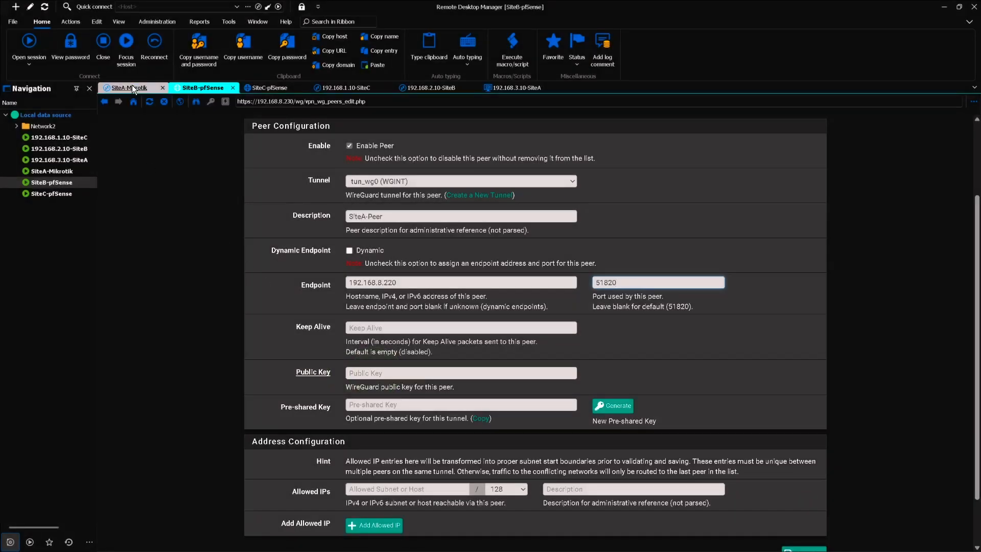
Copy the WGINT interface's public key from SiteA-Mikrotik and paste it as SiteA-Peer's public key in SiteB-pfSense
{"action": "left_click", "coordinate": [132, 85]}
{"action": "left_click", "coordinate": [203, 150]}
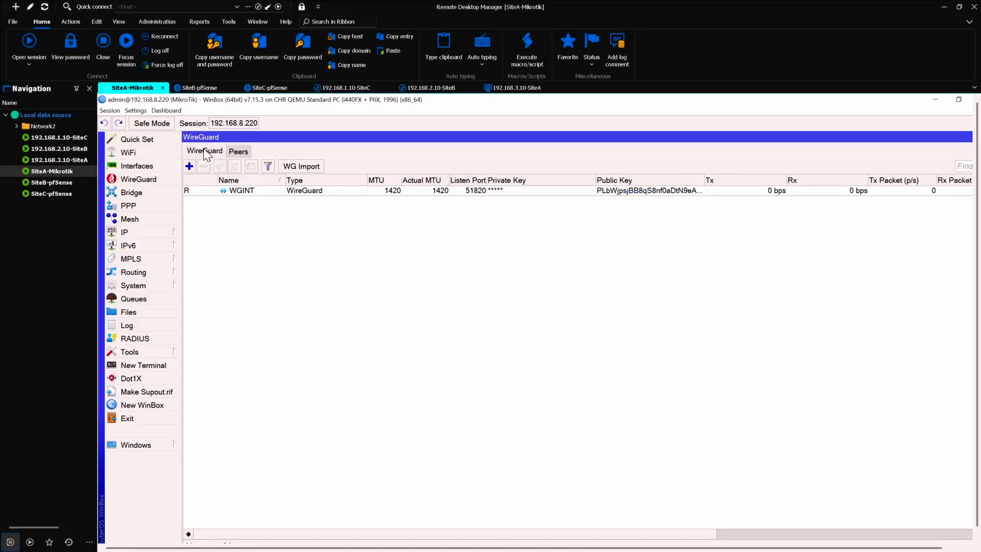
{"action": "double_click", "coordinate": [256, 190]}
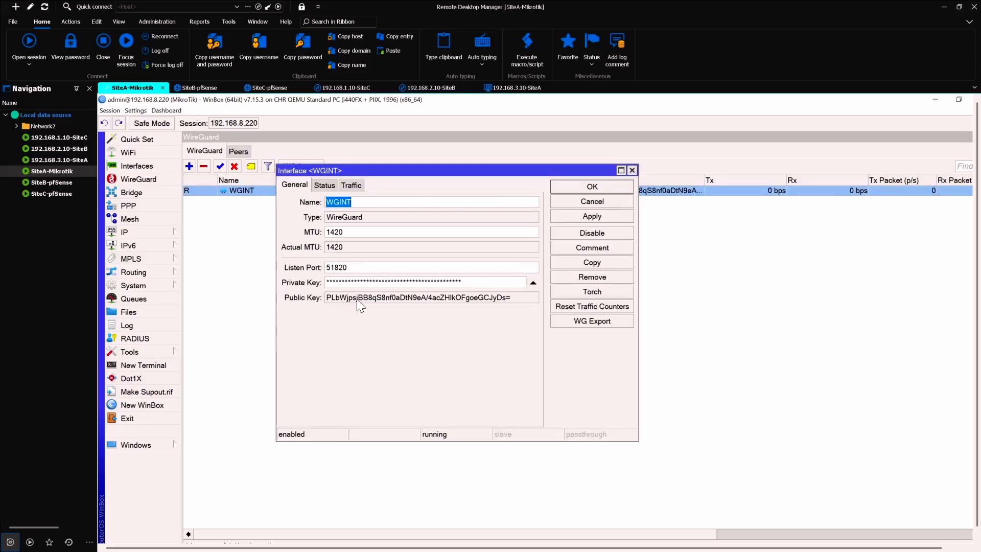
{"action": "double_click", "coordinate": [435, 302]}
{"action": "key", "text": "ctrl+c"}
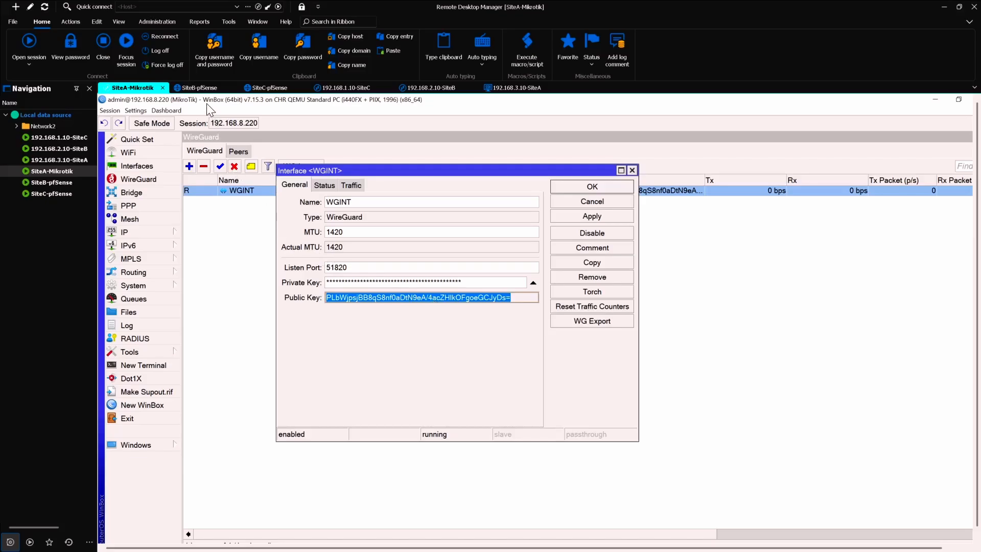
{"action": "left_click", "coordinate": [207, 88]}
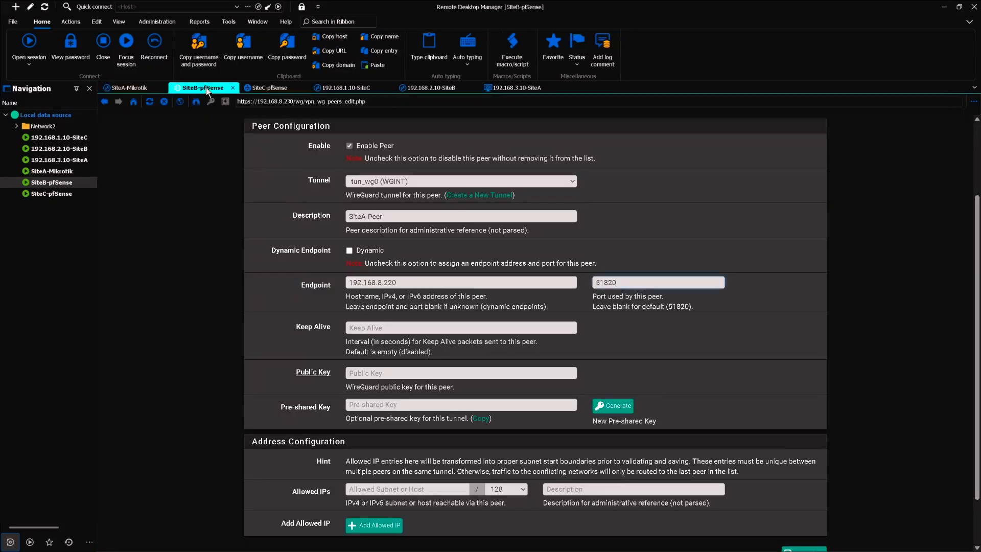
{"action": "left_click", "coordinate": [366, 373]}
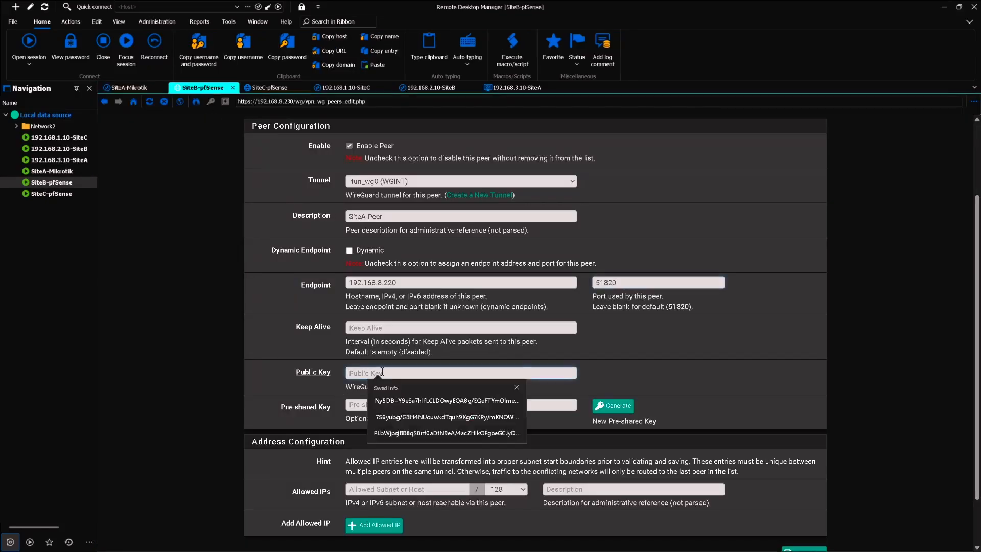
{"action": "key", "text": "ctrl+v"}
{"action": "scroll", "coordinate": [376, 372], "scroll_direction": "down", "scroll_amount": 2}
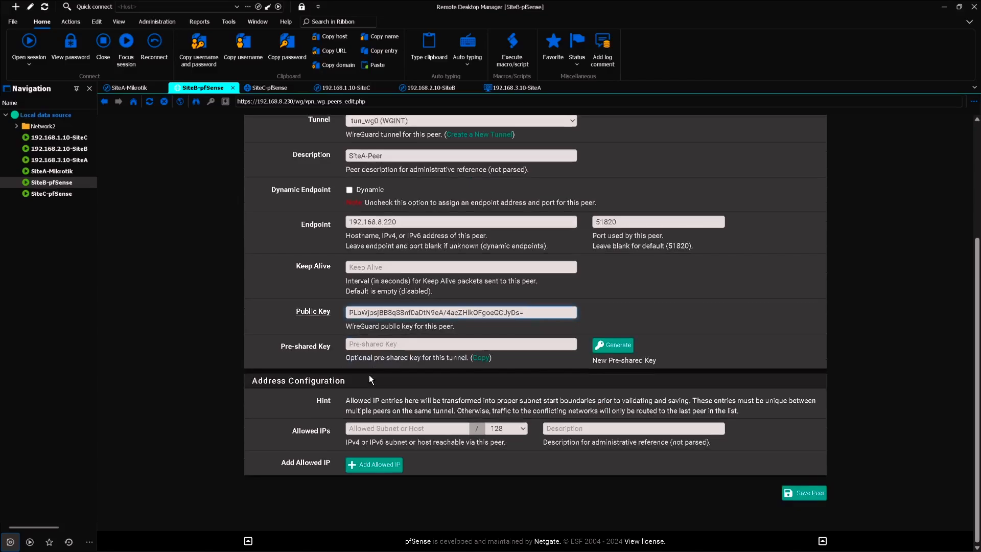
Set SiteA-Peer's first allowed IP to 192.168.3.0/24 with the description SiteA Network
{"action": "left_click", "coordinate": [300, 433]}
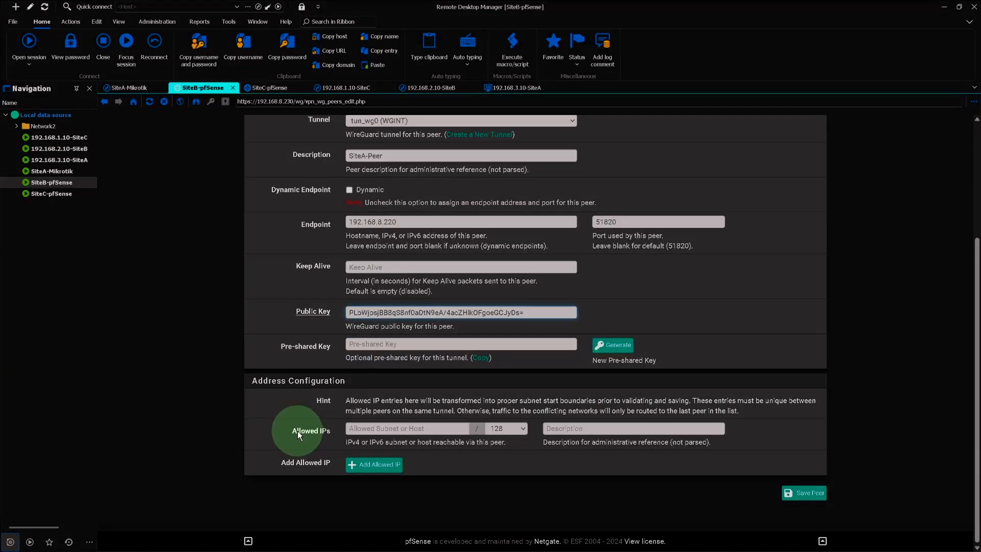
{"action": "left_click", "coordinate": [379, 429]}
{"action": "type", "text": "192"}
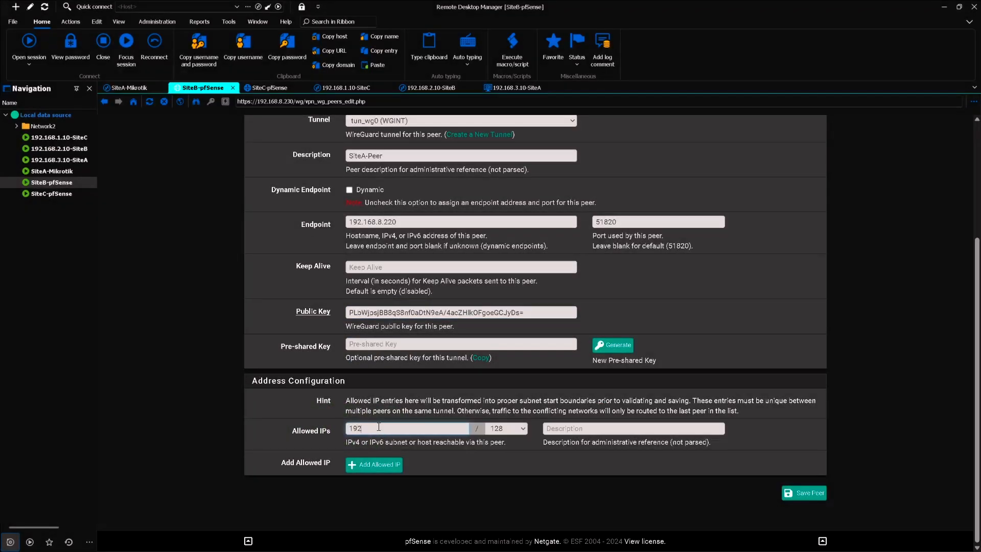
{"action": "type", "text": ".168"}
{"action": "type", "text": ".8.0"}
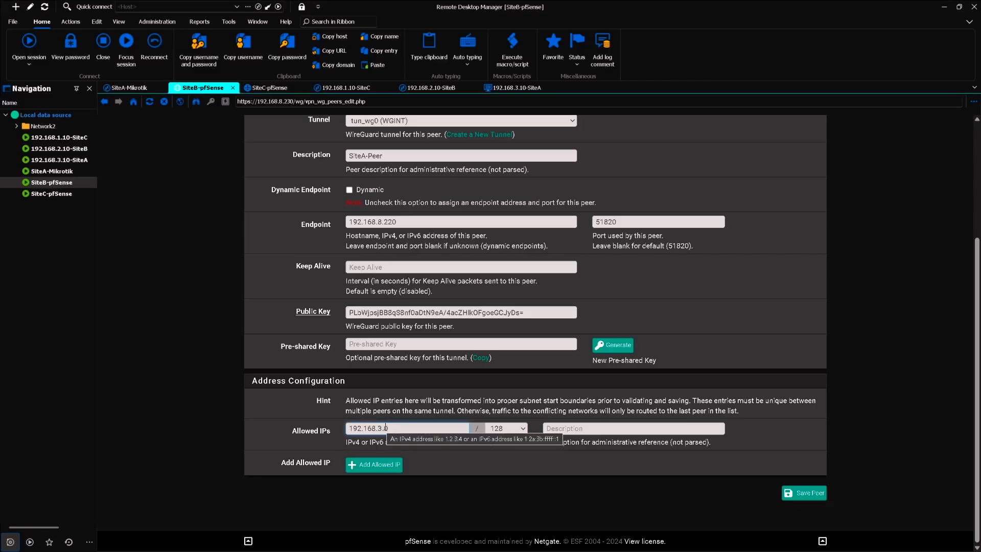
{"action": "left_click", "coordinate": [503, 428]}
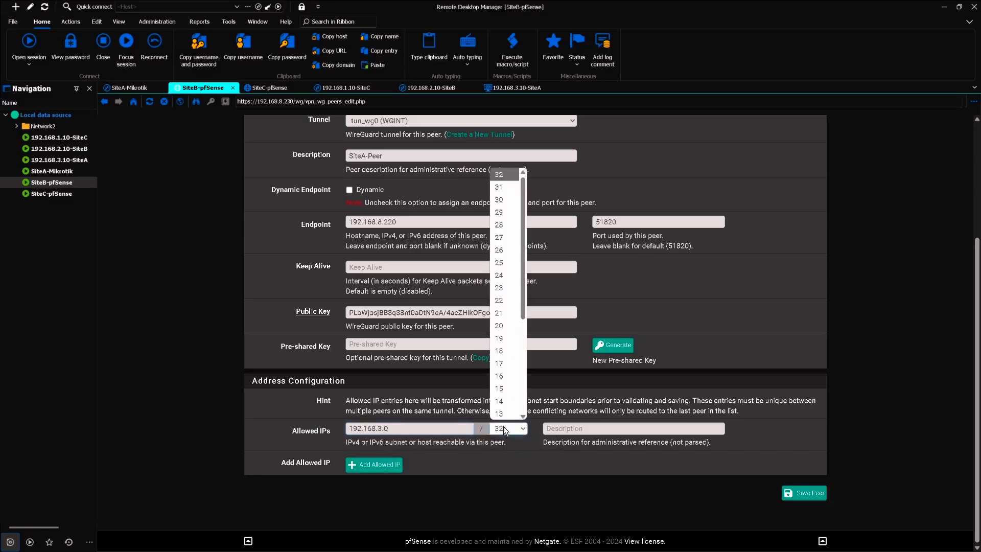
{"action": "left_click", "coordinate": [504, 275]}
{"action": "left_click", "coordinate": [568, 429]}
{"action": "type", "text": "SiteA L"}
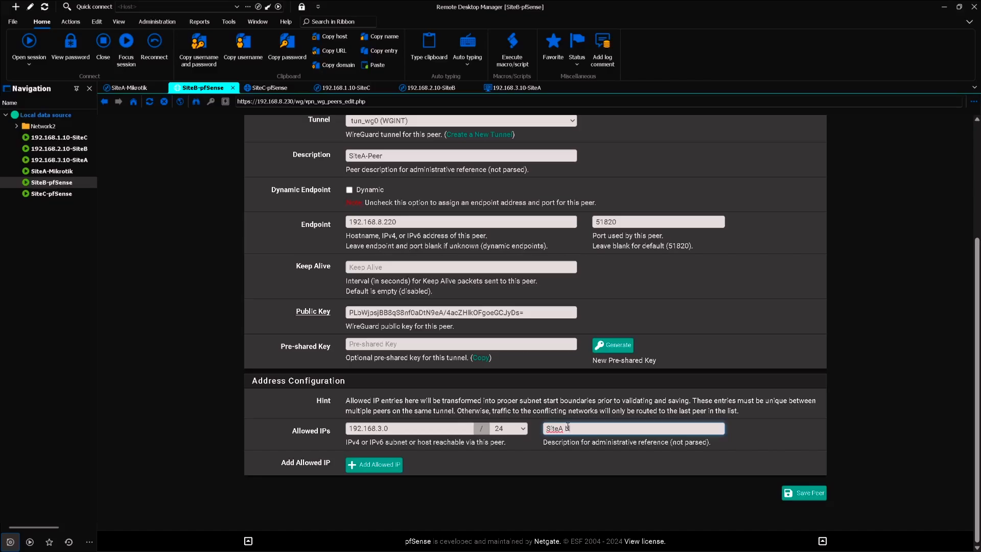
{"action": "type", "text": "etwork"}
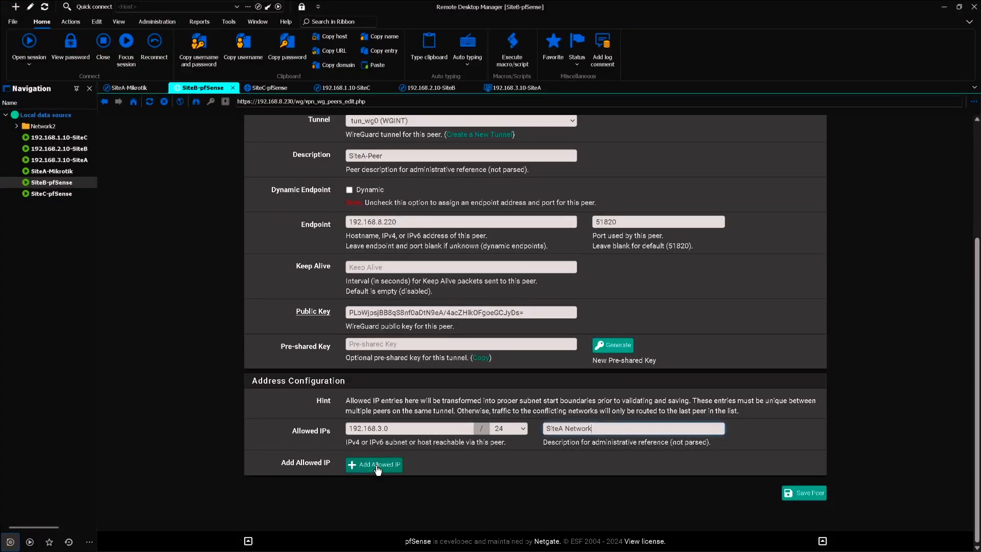
Add 10.0.0.0/24 as a second allowed IP described as WG Network, then save the peer and apply the changes
{"action": "left_click", "coordinate": [377, 465]}
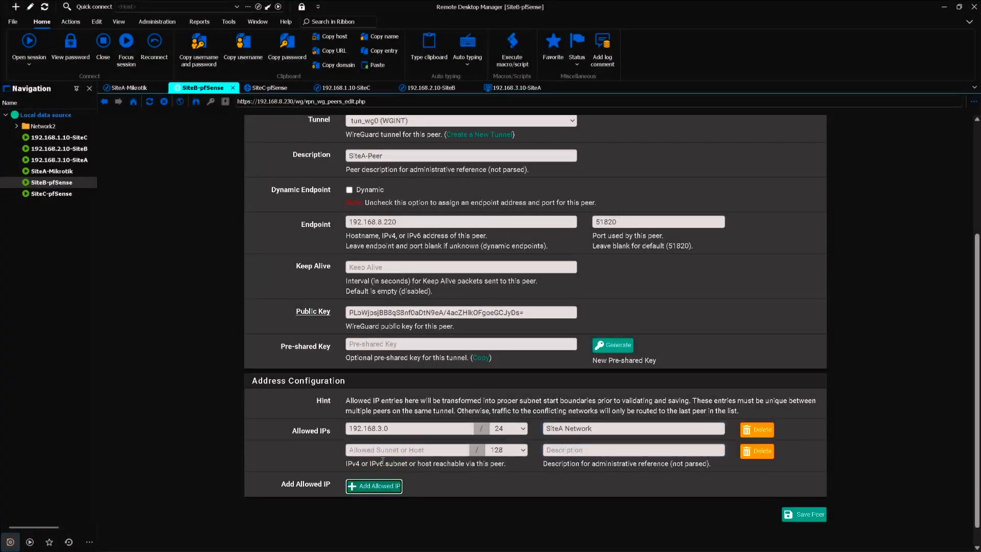
{"action": "left_click", "coordinate": [355, 450]}
{"action": "type", "text": "10"}
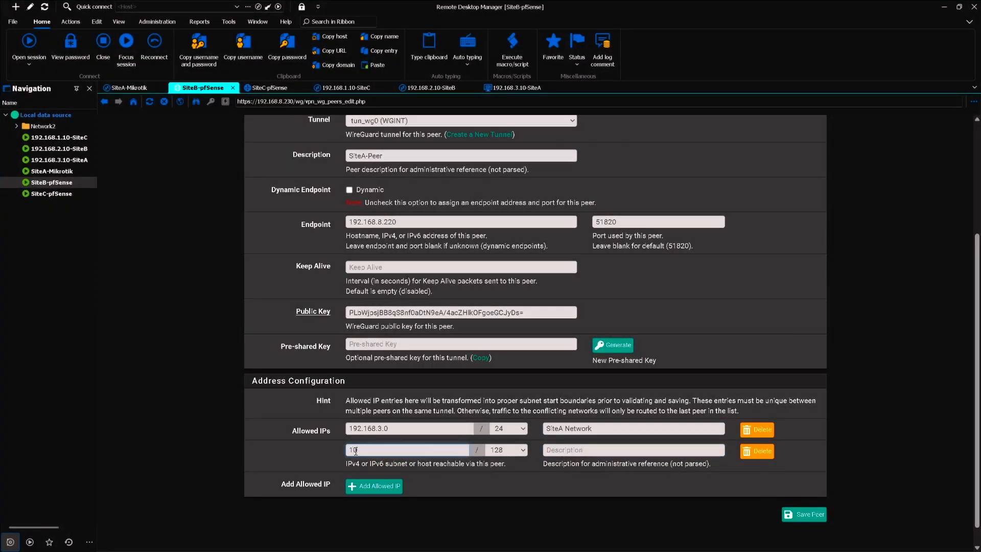
{"action": "type", "text": ".0.0.0"}
{"action": "left_click", "coordinate": [506, 450]}
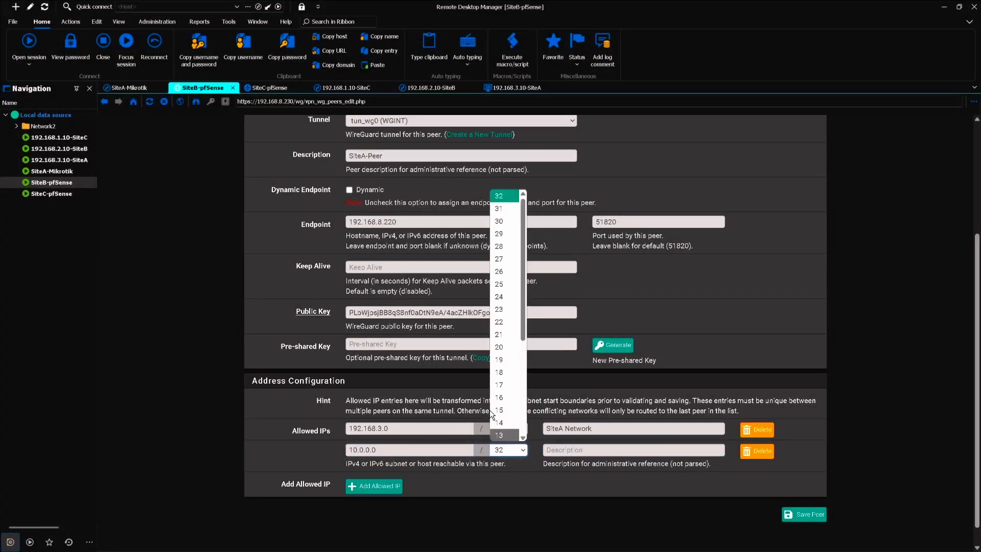
{"action": "left_click", "coordinate": [510, 297]}
{"action": "left_click", "coordinate": [577, 449]}
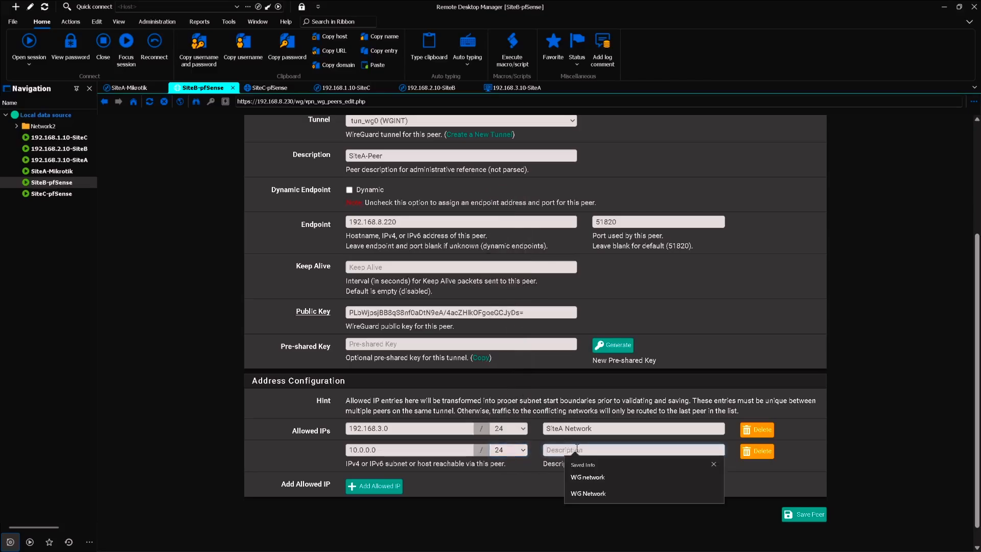
{"action": "left_click", "coordinate": [583, 494]}
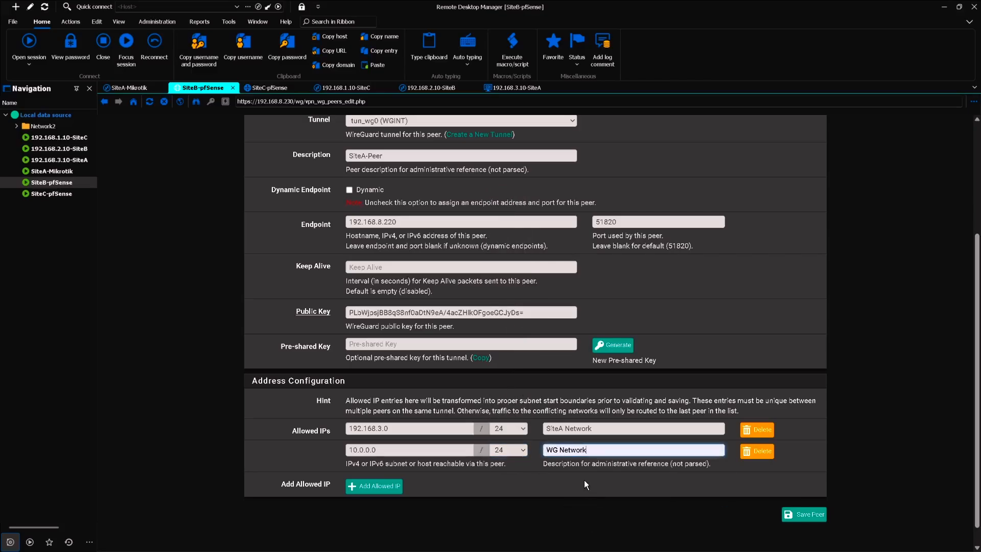
{"action": "left_click", "coordinate": [816, 518]}
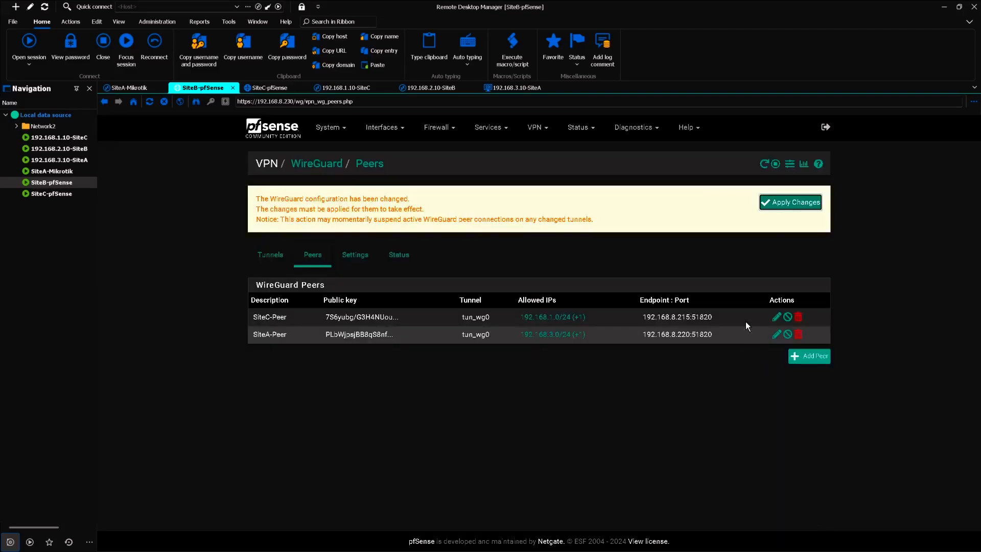
{"action": "left_click", "coordinate": [791, 203]}
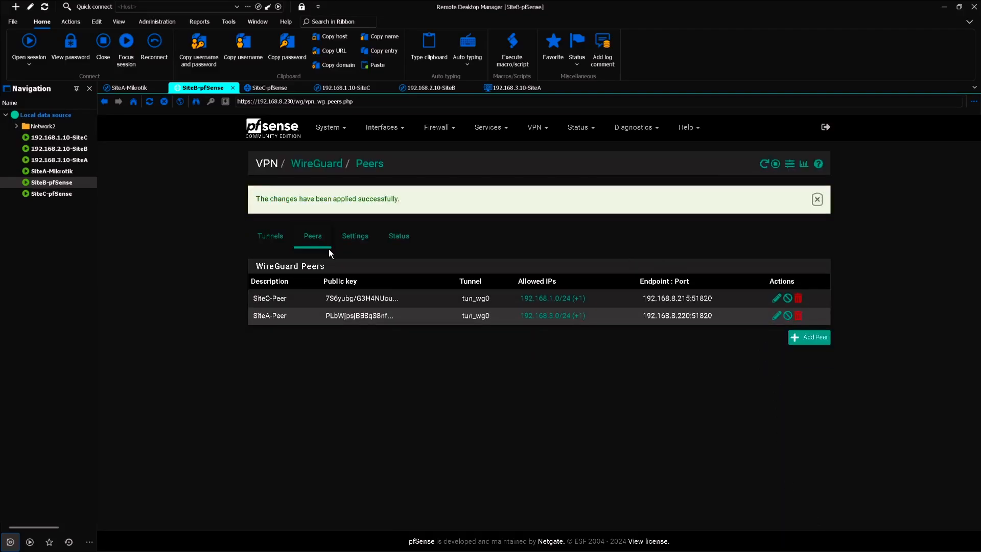
Review SiteA-Peer's allowed IPs and endpoint, and check the peer handshakes in tun_wg0's WireGuard status
{"action": "left_click", "coordinate": [271, 319]}
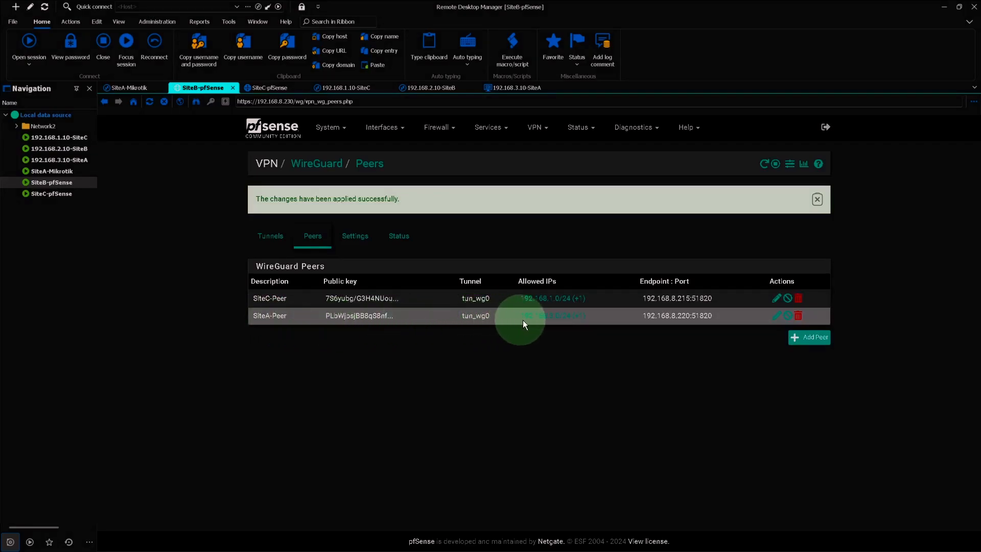
{"action": "left_click_drag", "start_coordinate": [513, 318], "coordinate": [573, 321]}
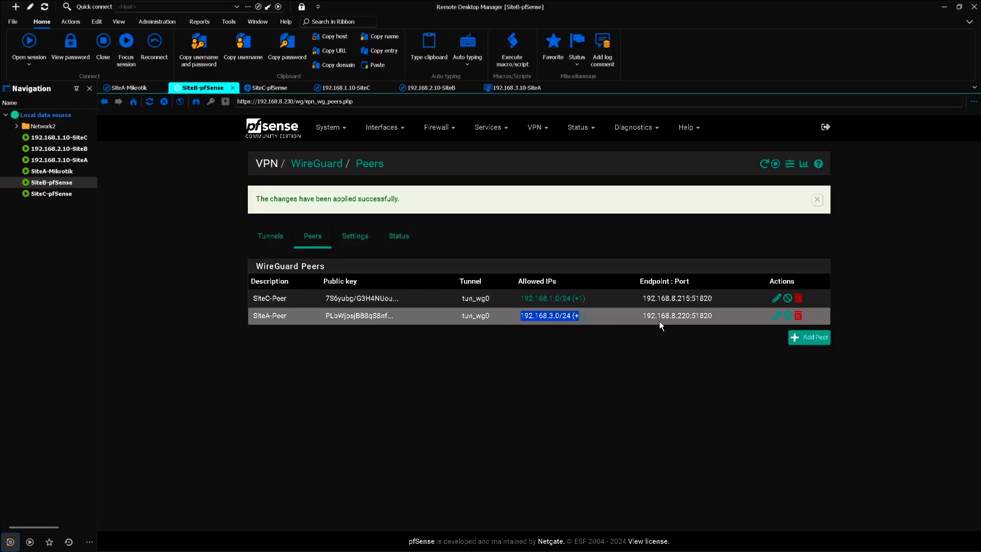
{"action": "left_click_drag", "start_coordinate": [638, 318], "coordinate": [705, 316]}
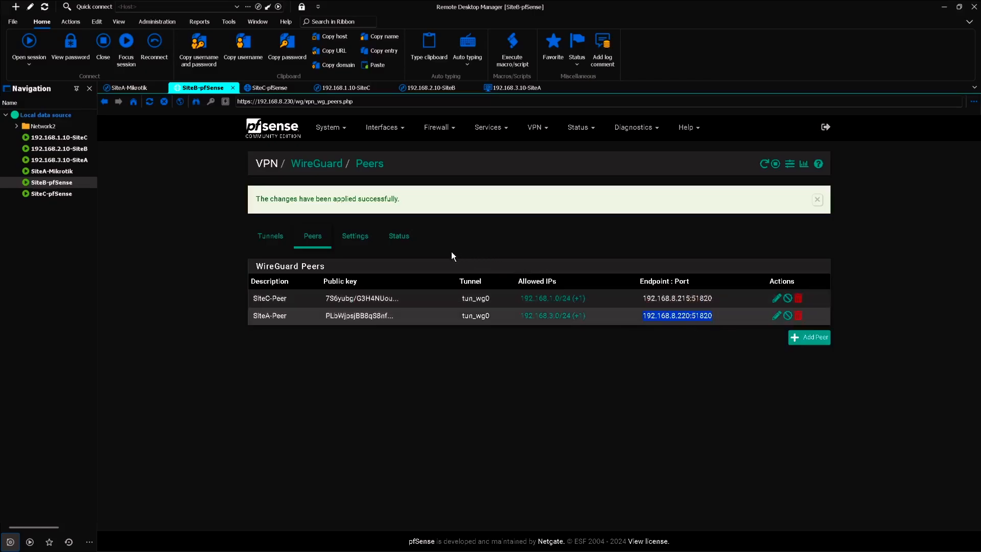
{"action": "left_click", "coordinate": [400, 238]}
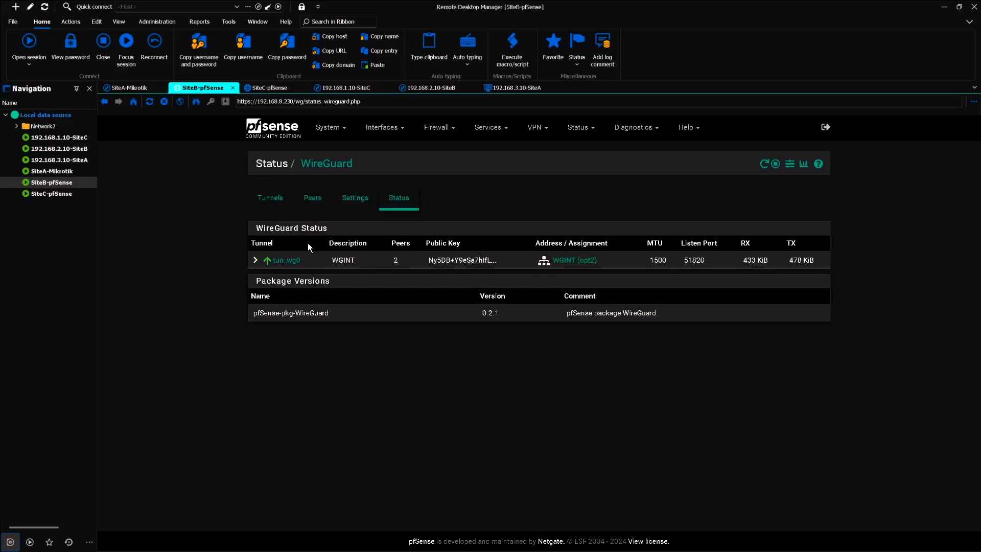
{"action": "left_click", "coordinate": [257, 262]}
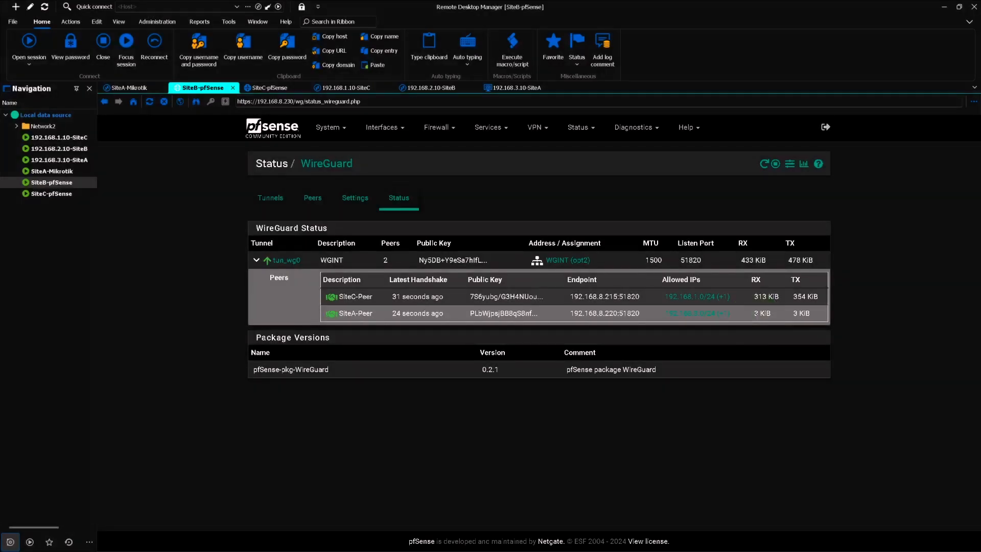
Check the SiteB computer's IPv4 address and ping 192.168.3.10 from its Command Prompt
{"action": "left_click", "coordinate": [426, 87]}
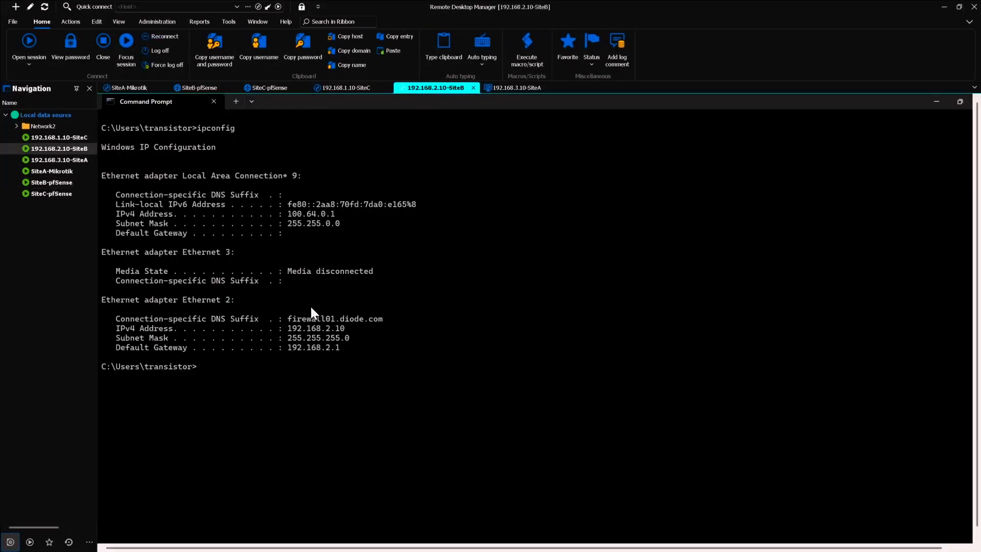
{"action": "left_click_drag", "start_coordinate": [290, 328], "coordinate": [347, 327]}
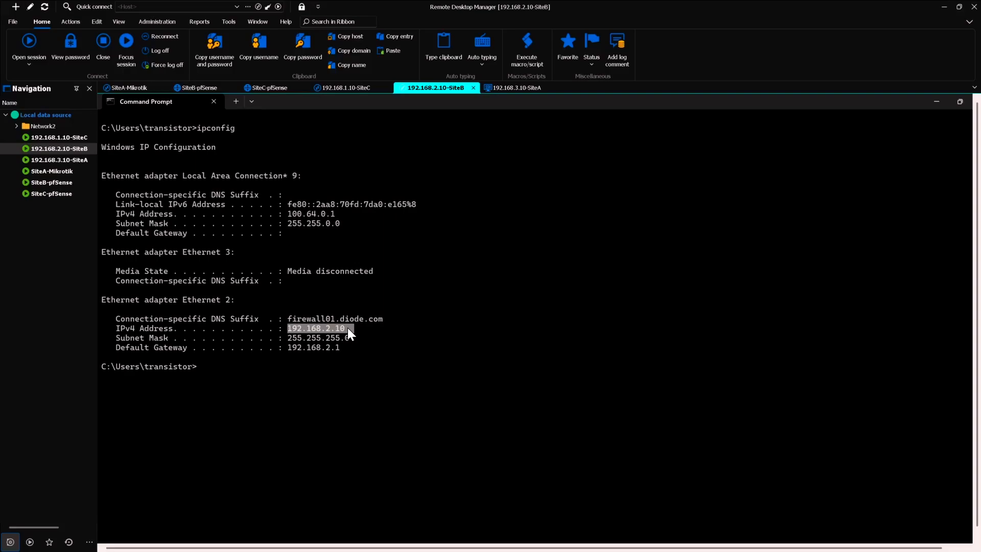
{"action": "right_click", "coordinate": [268, 375]}
{"action": "type", "text": "ping "}
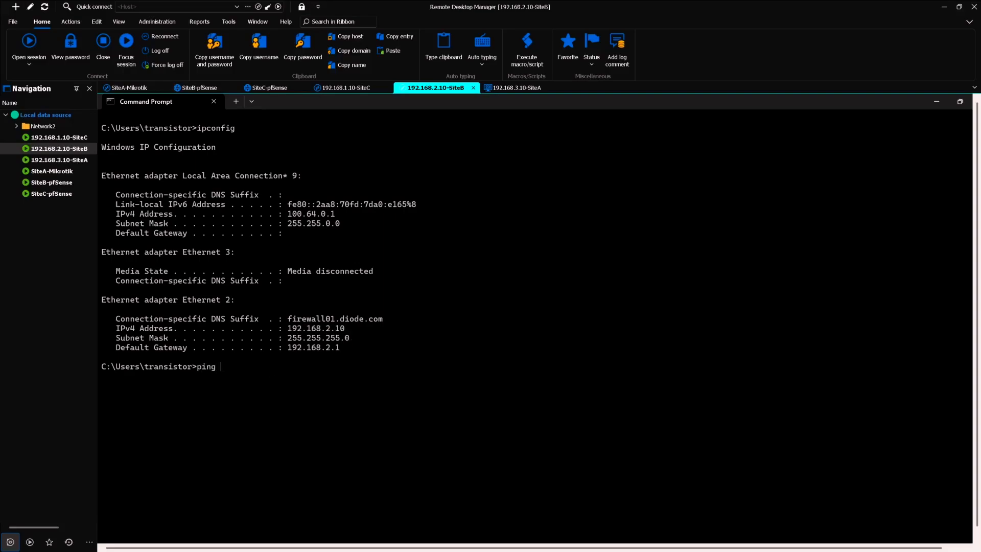
{"action": "type", "text": "192.168.3.10"}
{"action": "key", "text": "Return"}
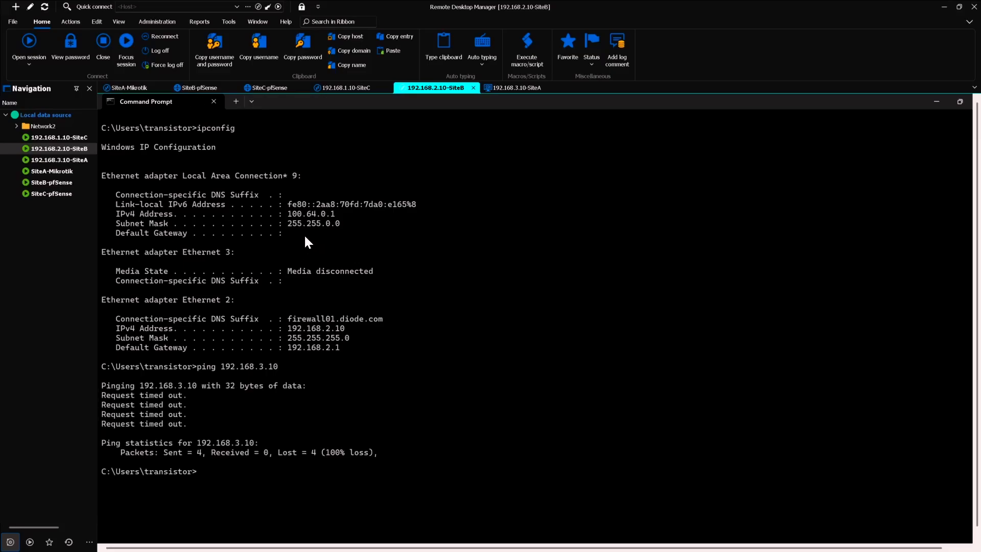
Ping 192.168.2.10 from the SiteA Kali terminal, then stop the ping
{"action": "left_click", "coordinate": [513, 88]}
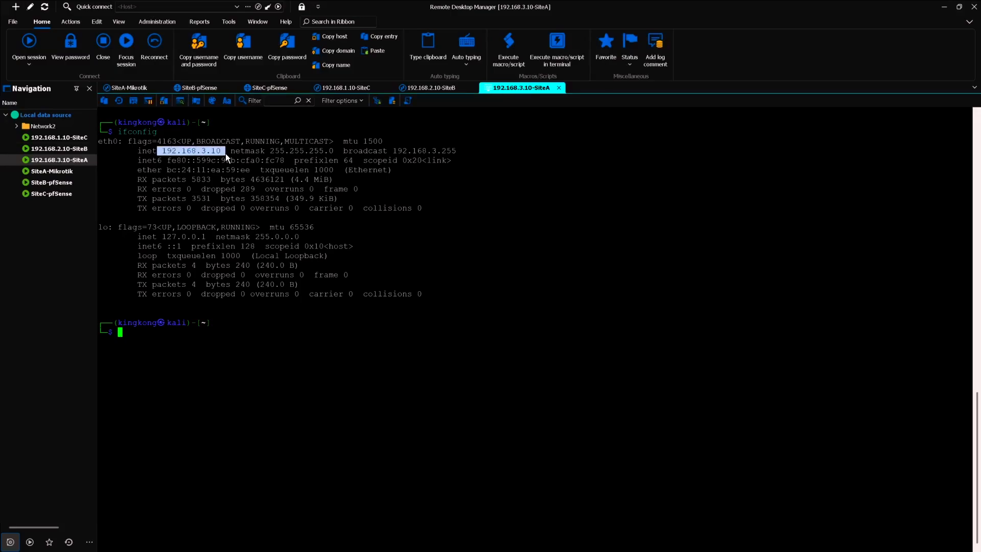
{"action": "left_click", "coordinate": [180, 335]}
{"action": "type", "text": "ping 192.168.2.10"}
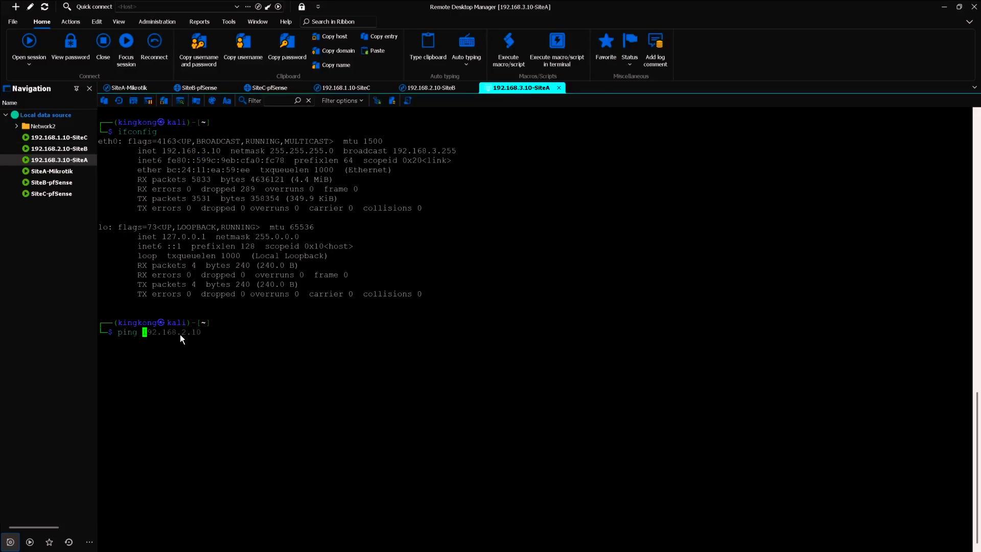
{"action": "key", "text": "Return"}
{"action": "key", "text": "ctrl+c"}
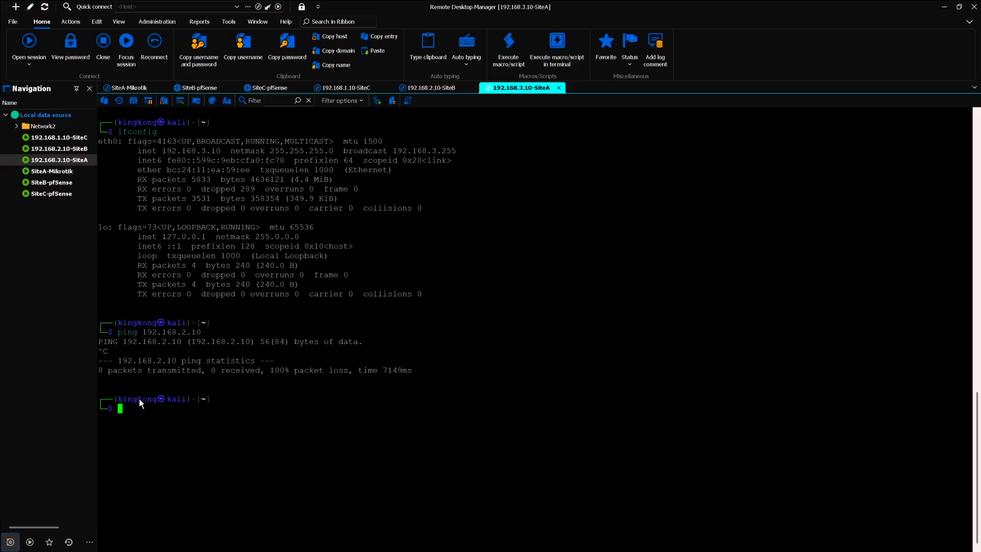
{"action": "left_click", "coordinate": [112, 376]}
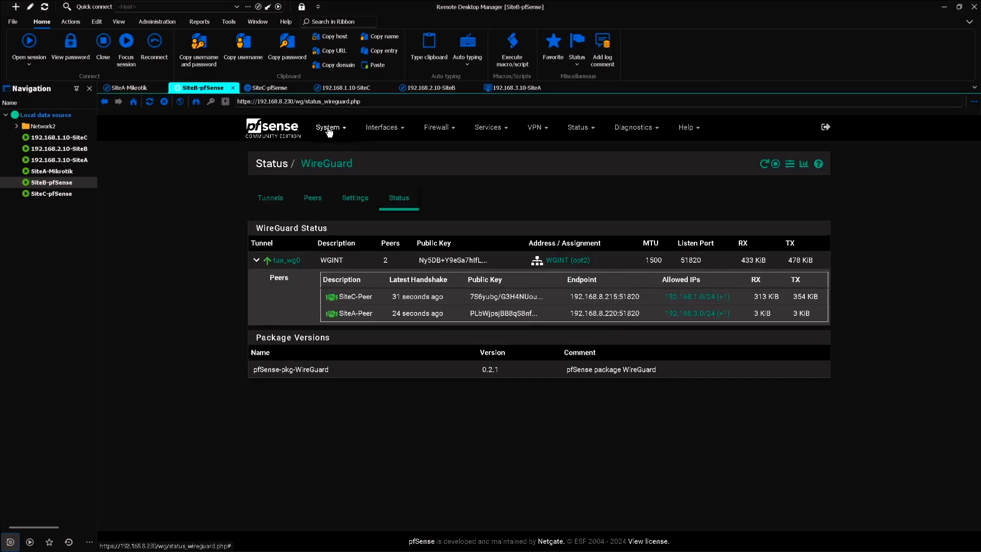
Start a new routing gateway on SiteB-pfSense and assign it to the WGINT interface
{"action": "left_click", "coordinate": [328, 129]}
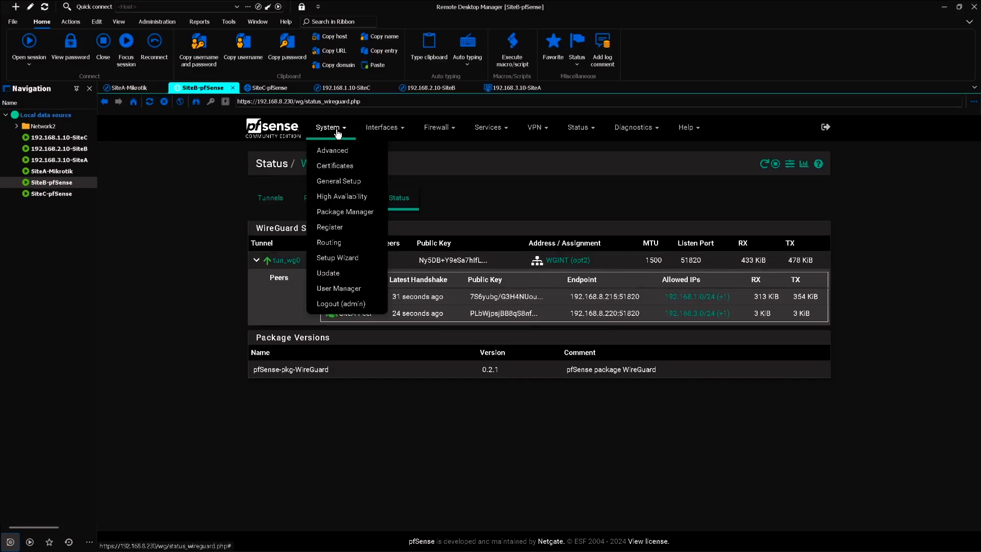
{"action": "left_click", "coordinate": [367, 240]}
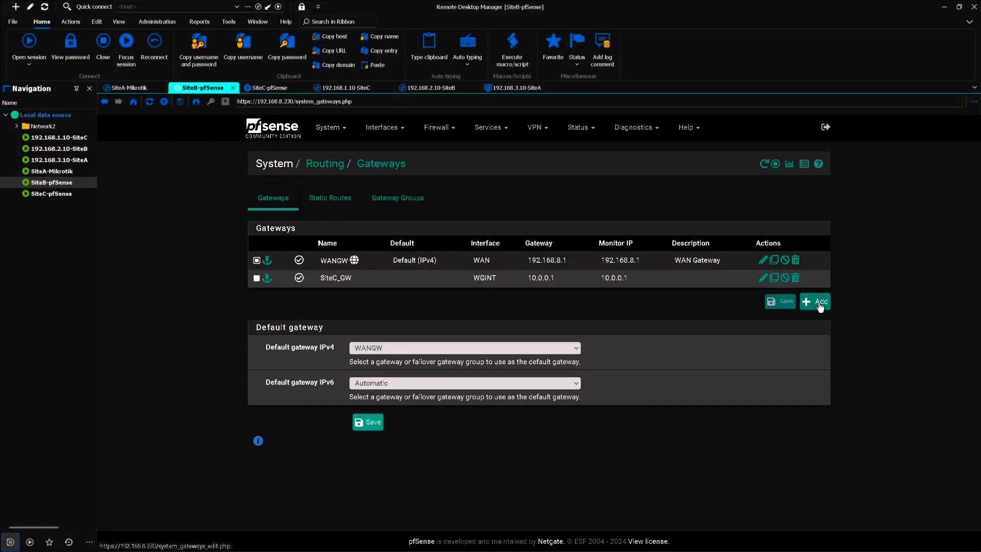
{"action": "left_click", "coordinate": [820, 303]}
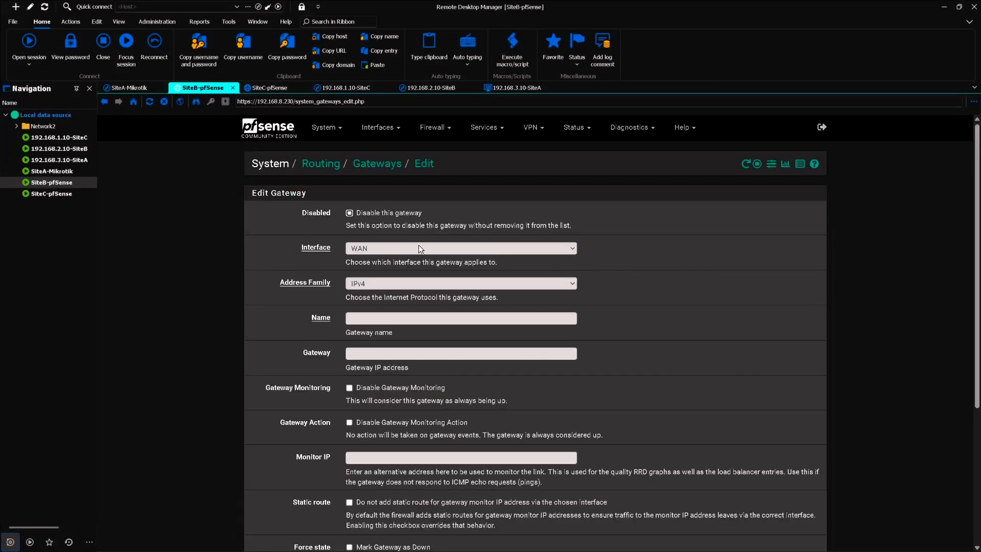
{"action": "left_click", "coordinate": [302, 251]}
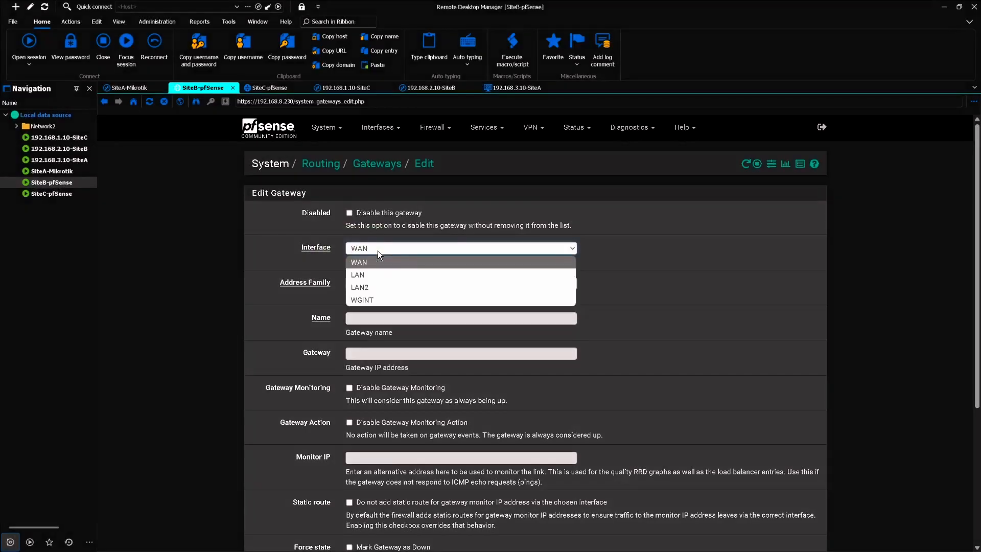
{"action": "left_click", "coordinate": [354, 301]}
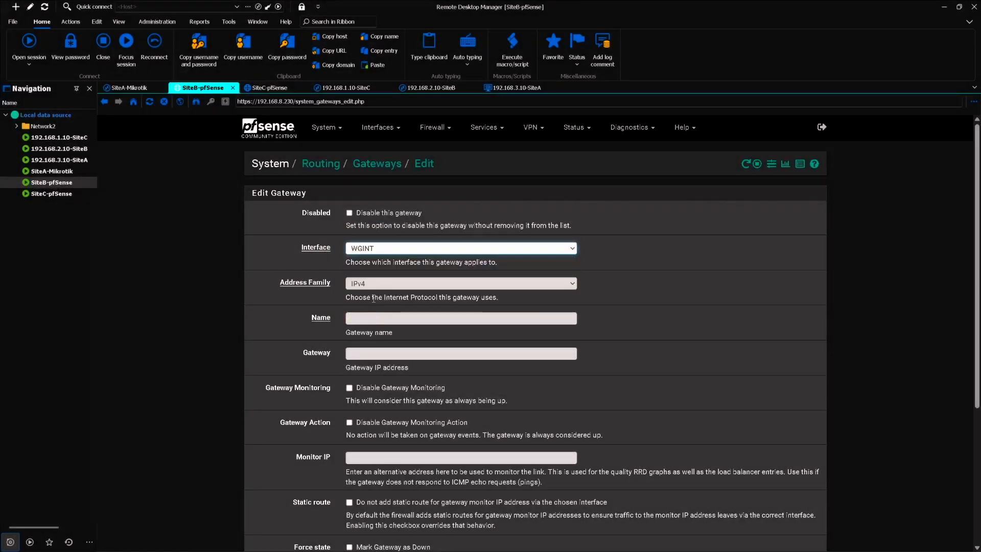
Name the gateway SiteA_GW, set its IP address to 10.0.0.3 and save it
{"action": "scroll", "coordinate": [334, 272], "scroll_direction": "down", "scroll_amount": 1}
{"action": "type", "text": "Sit"}
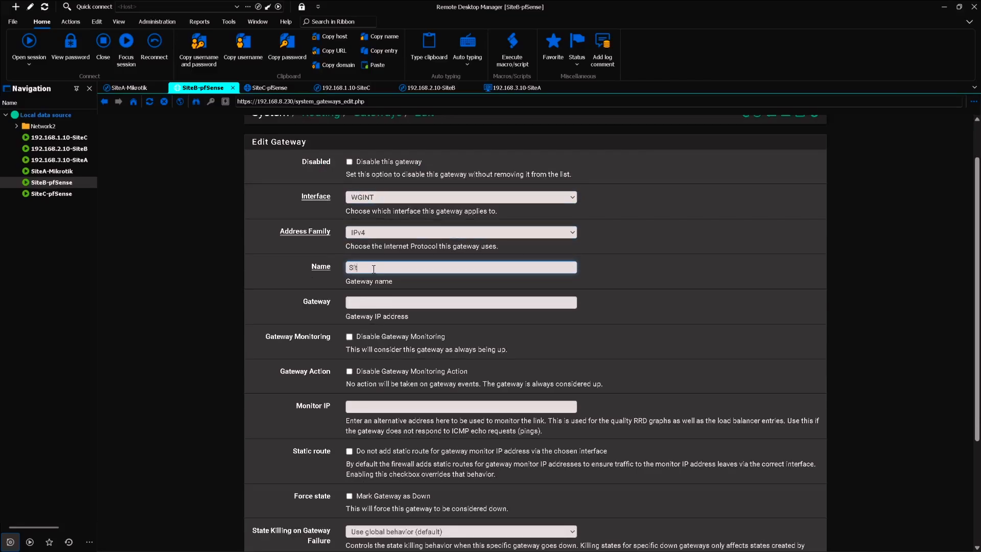
{"action": "type", "text": "eA-"}
{"action": "type", "text": "_GW"}
{"action": "left_click", "coordinate": [399, 301]}
{"action": "type", "text": "10."}
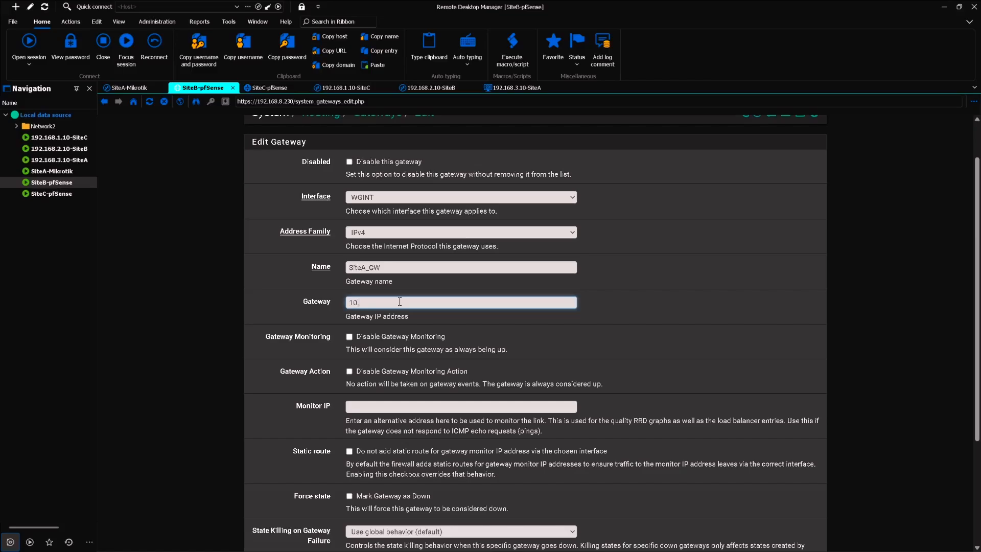
{"action": "type", "text": "0.0.3"}
{"action": "scroll", "coordinate": [400, 301], "scroll_direction": "down", "scroll_amount": 3}
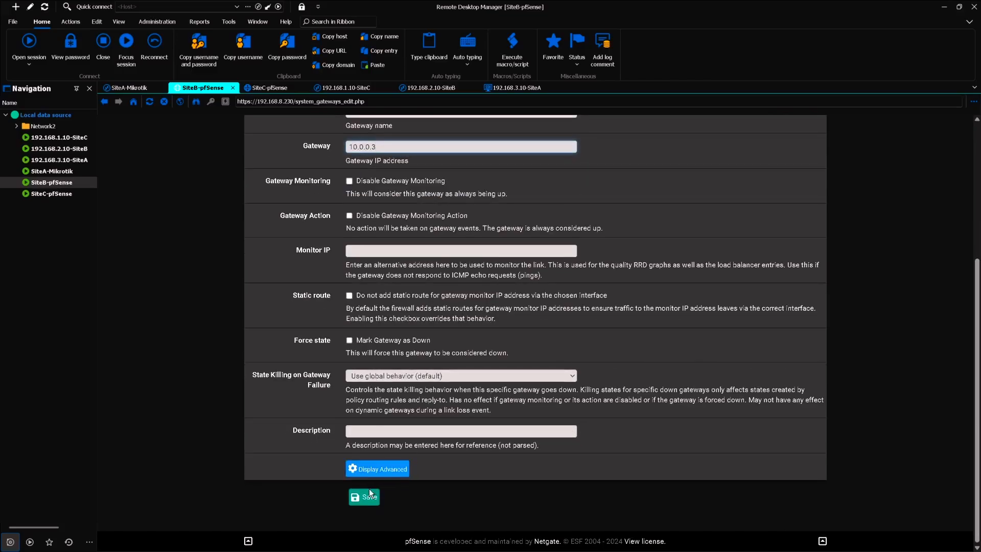
{"action": "left_click", "coordinate": [369, 494]}
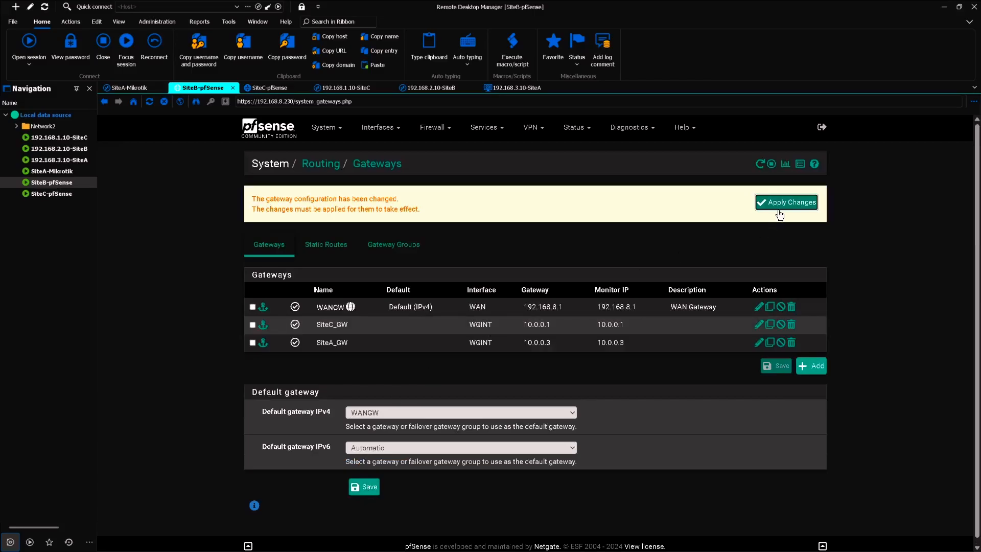
Apply the gateway changes on SiteB-pfSense and start a new static route with destination network 192.168.3.0/24
{"action": "left_click", "coordinate": [780, 214]}
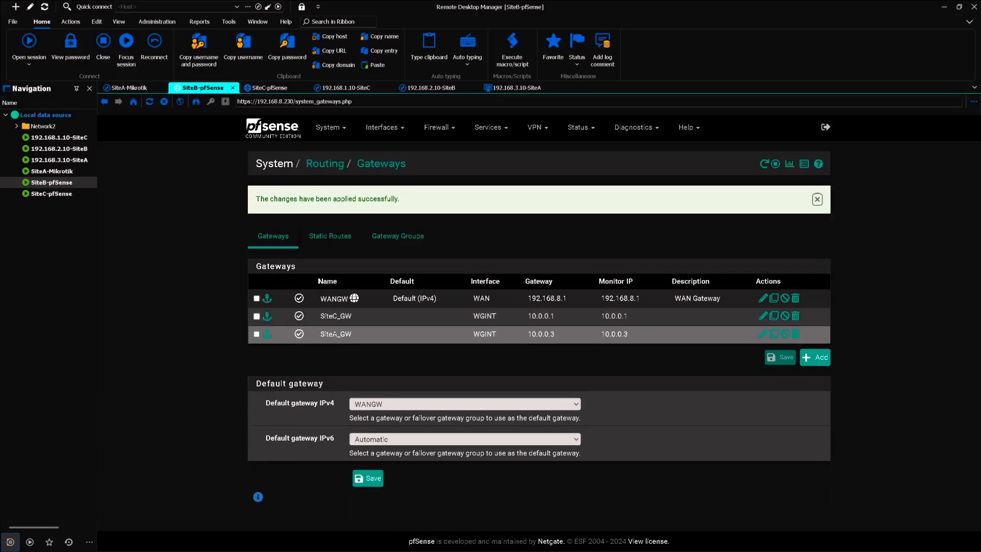
{"action": "left_click", "coordinate": [330, 237]}
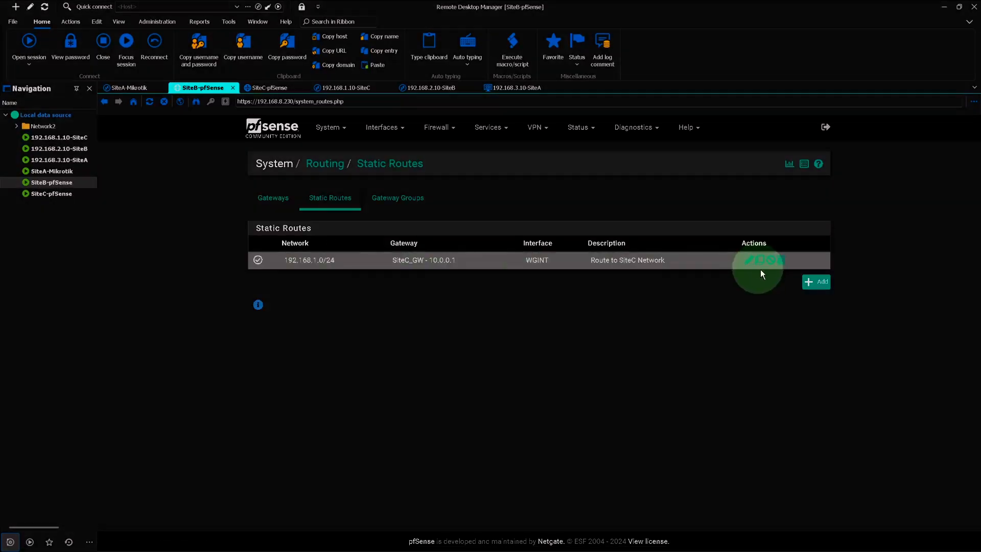
{"action": "left_click", "coordinate": [816, 282]}
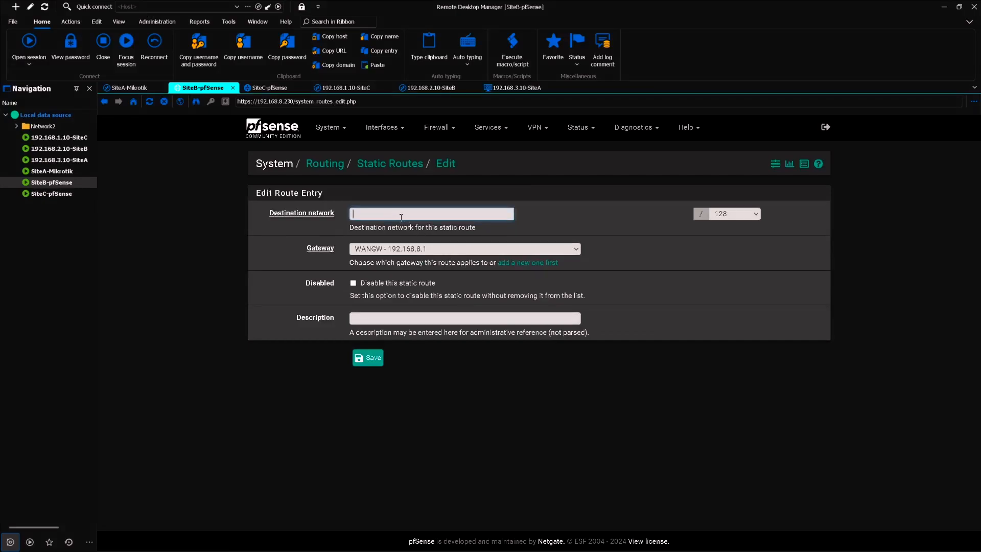
{"action": "type", "text": "192.168.3.0"}
{"action": "left_click", "coordinate": [732, 215]}
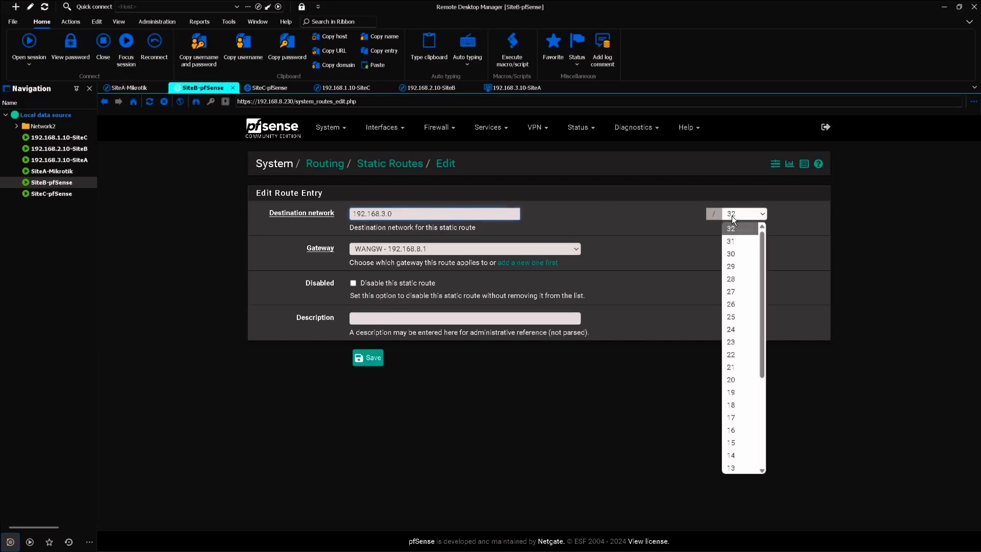
{"action": "left_click", "coordinate": [732, 330]}
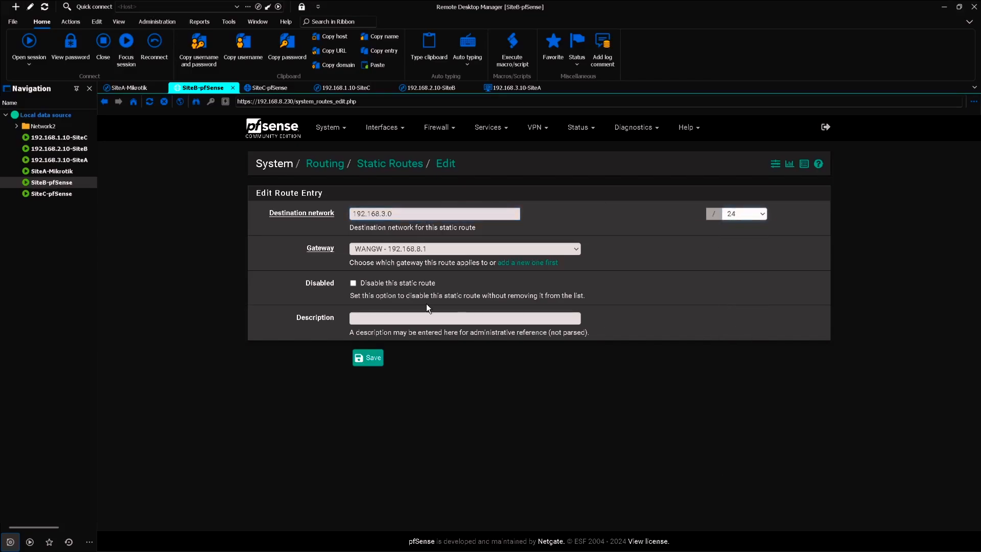
Assign the SiteA_GW gateway to the route, describe it as "Route to SiteA Network", save it and apply the changes
{"action": "left_click", "coordinate": [306, 255]}
{"action": "left_click", "coordinate": [382, 250]}
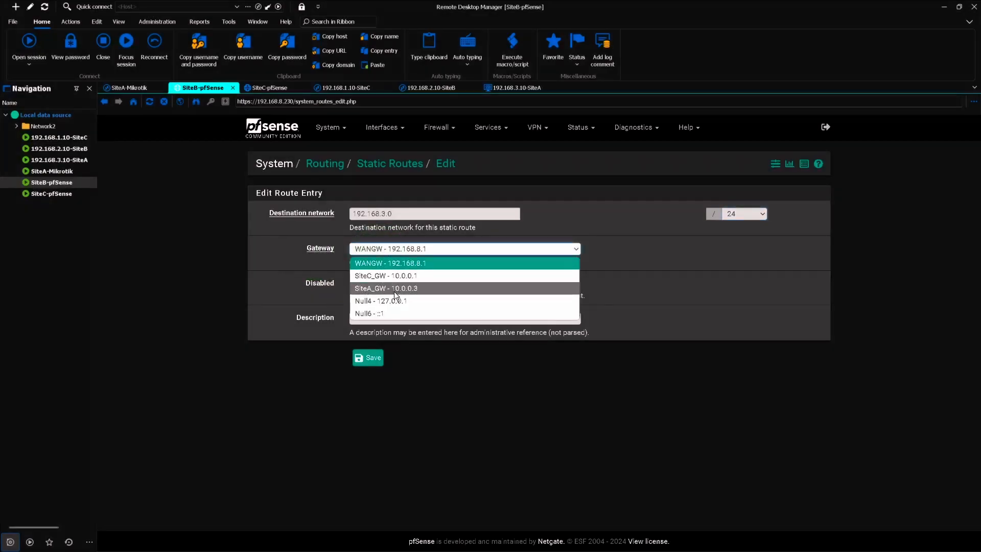
{"action": "left_click", "coordinate": [418, 288]}
{"action": "left_click", "coordinate": [380, 317]}
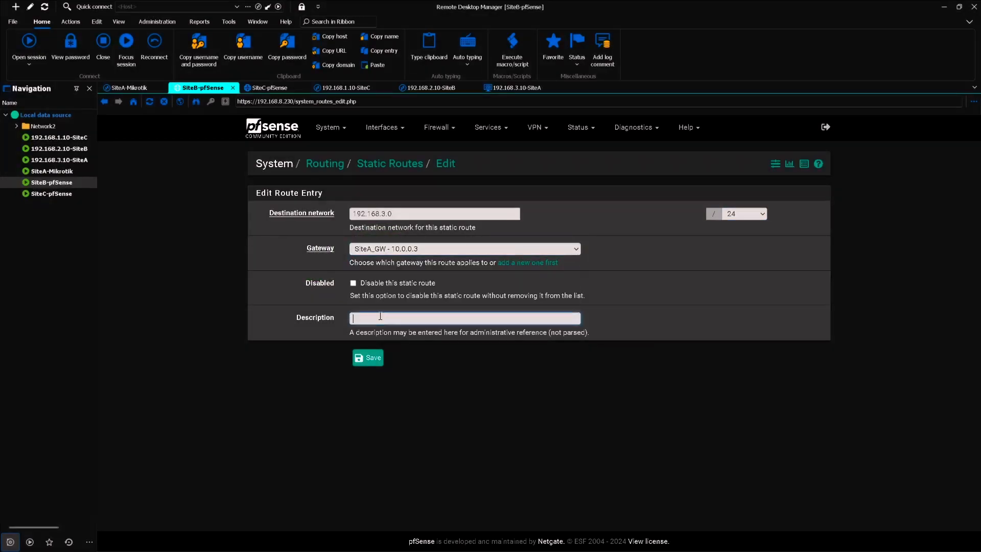
{"action": "type", "text": "Route to SiteA Network"}
{"action": "left_click", "coordinate": [365, 358]}
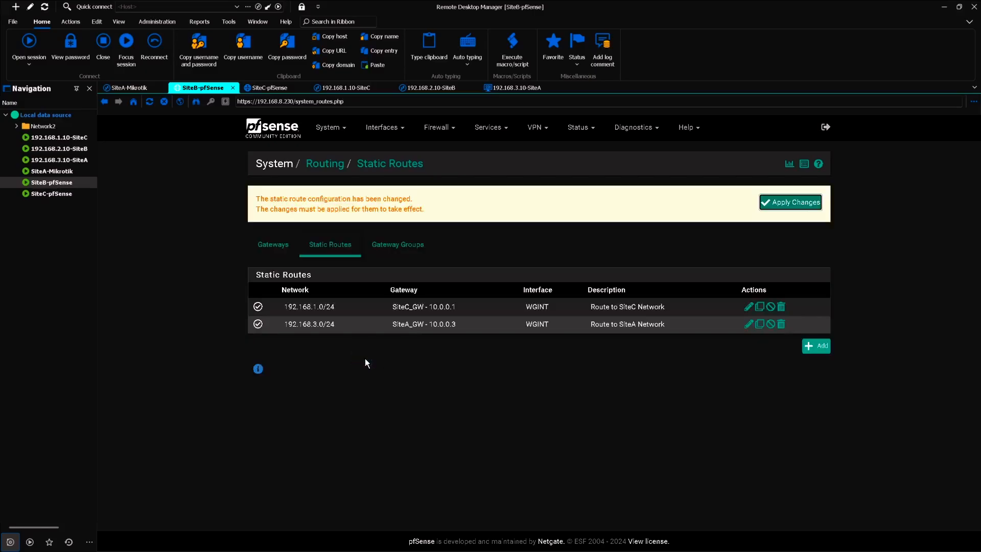
{"action": "left_click", "coordinate": [788, 203]}
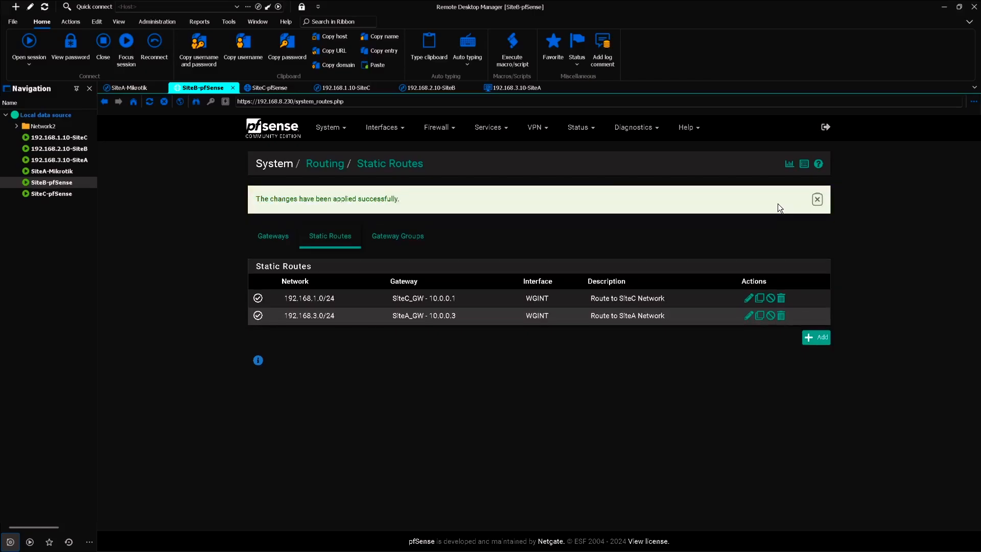
Start a new pass rule at the end of the WGINT firewall rules with the protocol set to Any
{"action": "left_click", "coordinate": [440, 127]}
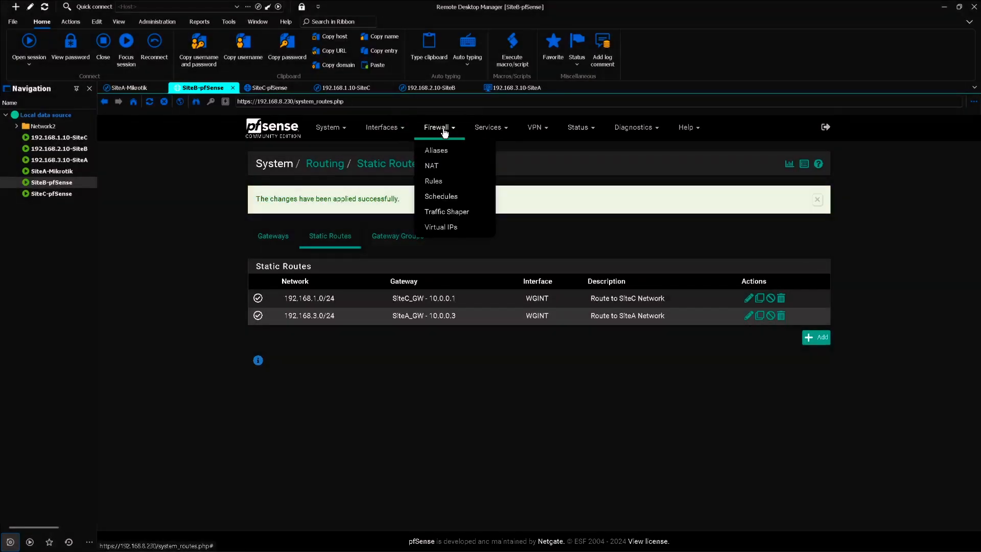
{"action": "left_click", "coordinate": [445, 183]}
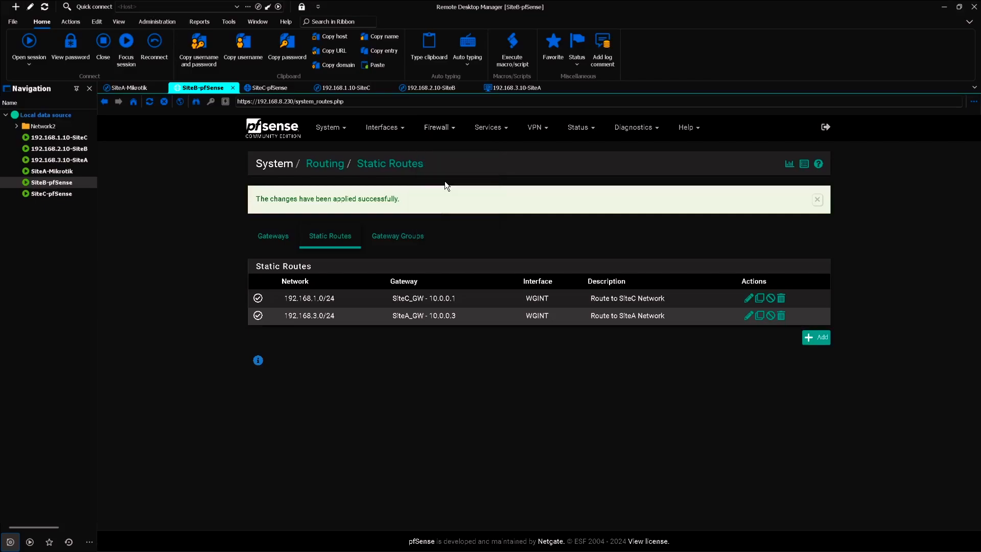
{"action": "left_click", "coordinate": [484, 204]}
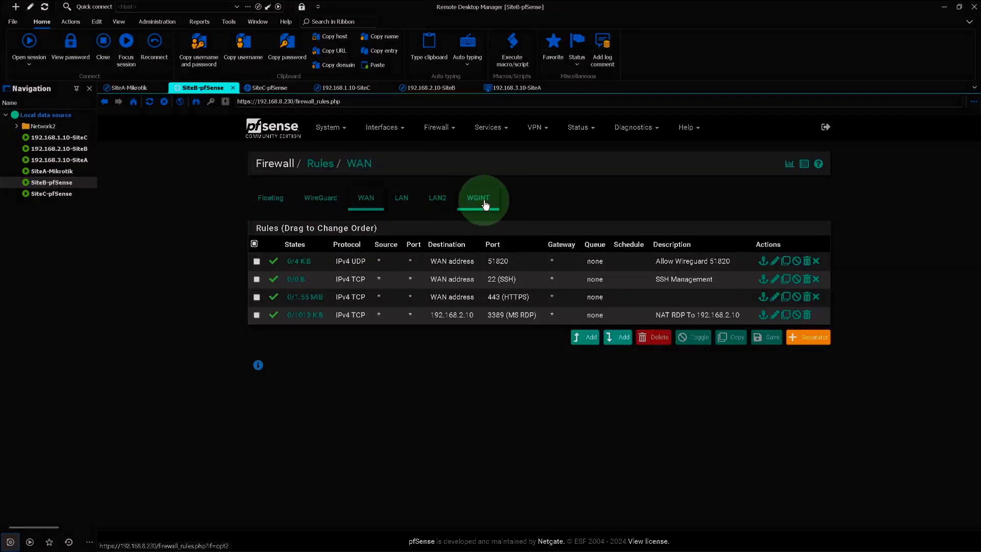
{"action": "left_click", "coordinate": [616, 284]}
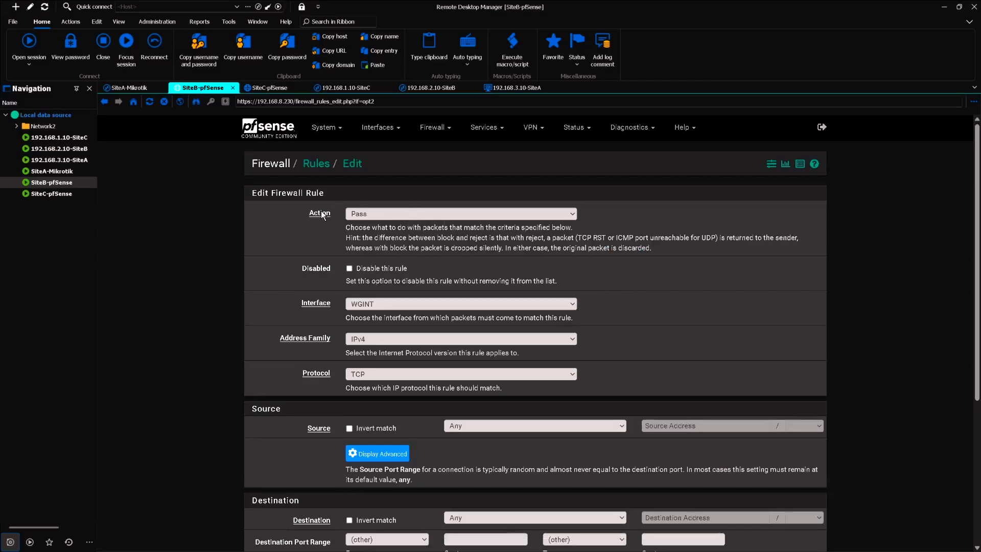
{"action": "left_click", "coordinate": [359, 220]}
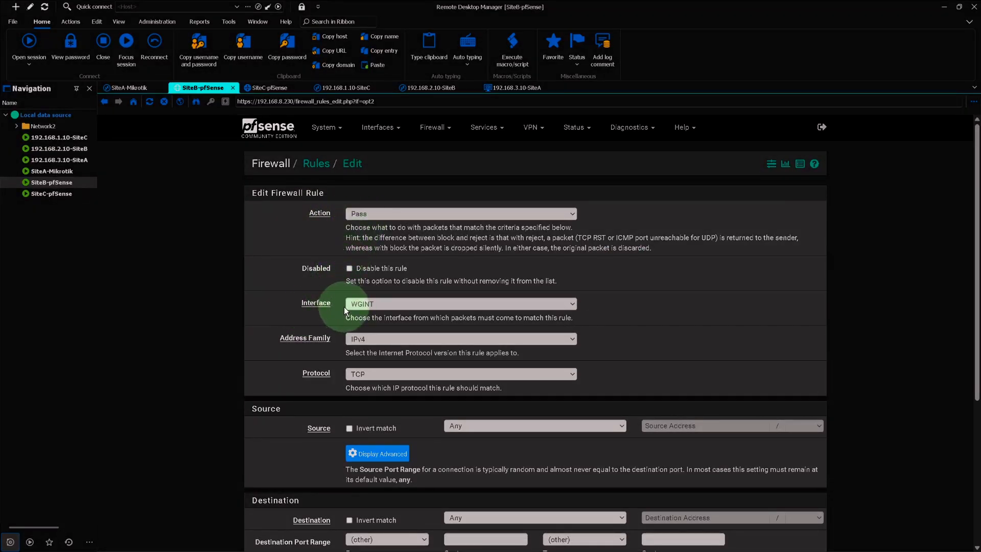
{"action": "scroll", "coordinate": [345, 306], "scroll_direction": "down", "scroll_amount": 1}
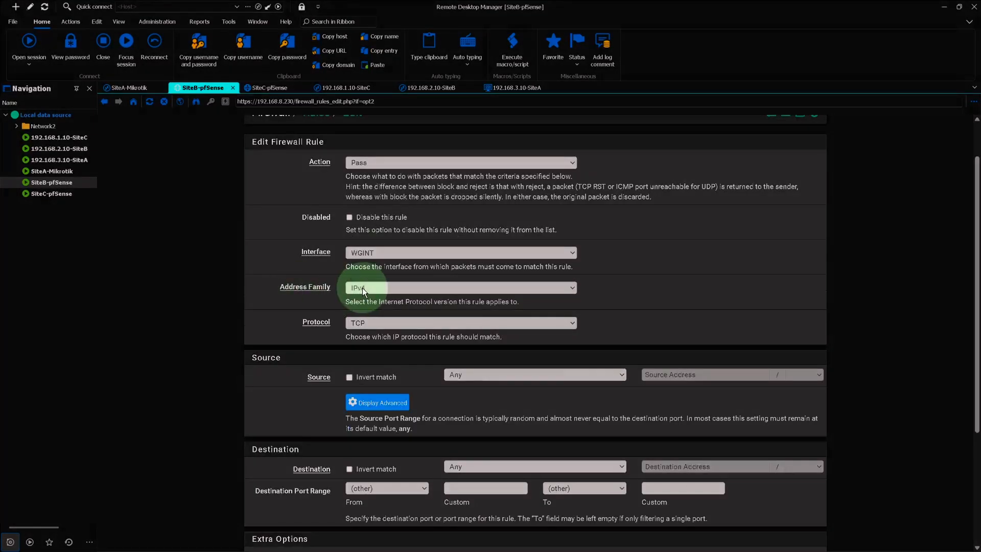
{"action": "left_click", "coordinate": [356, 323]}
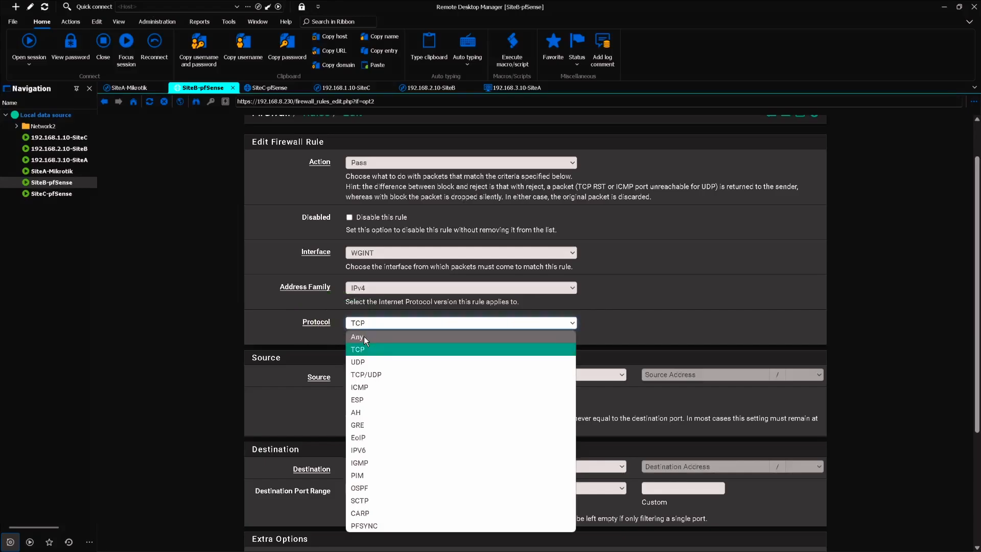
{"action": "left_click", "coordinate": [364, 337]}
{"action": "scroll", "coordinate": [309, 327], "scroll_direction": "down", "scroll_amount": 1}
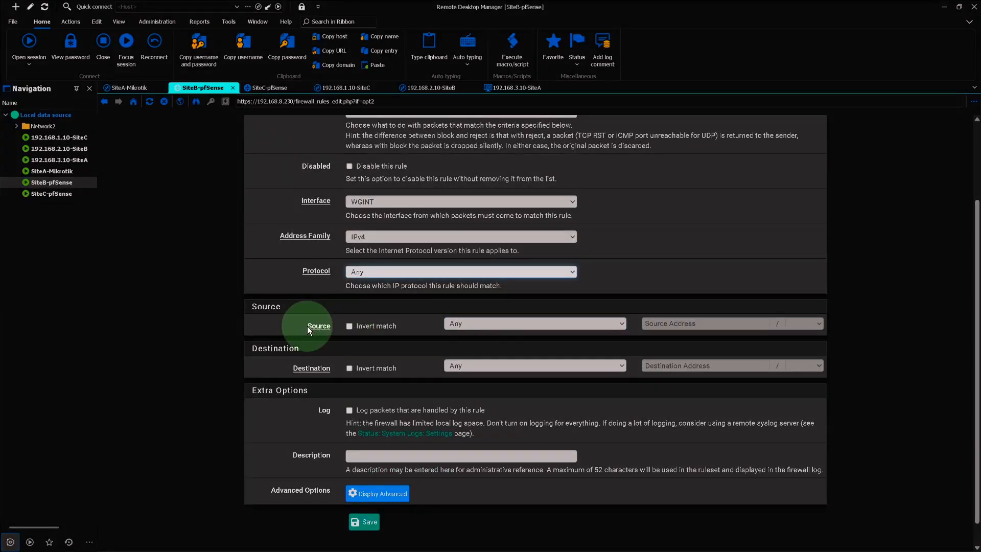
Set the firewall rule's source to the network 192.168.3.0/24
{"action": "left_click", "coordinate": [465, 324]}
{"action": "left_click", "coordinate": [473, 363]}
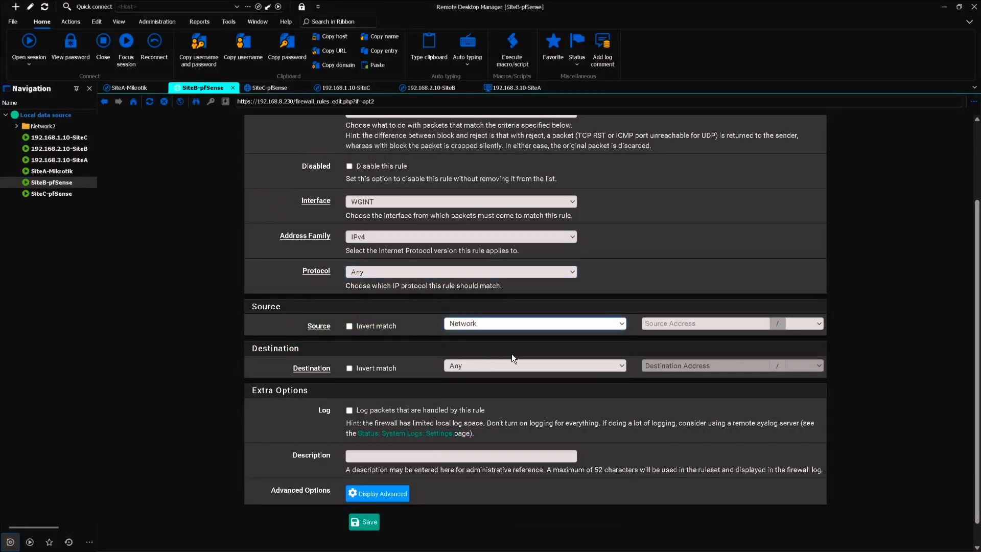
{"action": "left_click", "coordinate": [662, 324]}
{"action": "type", "text": "192."}
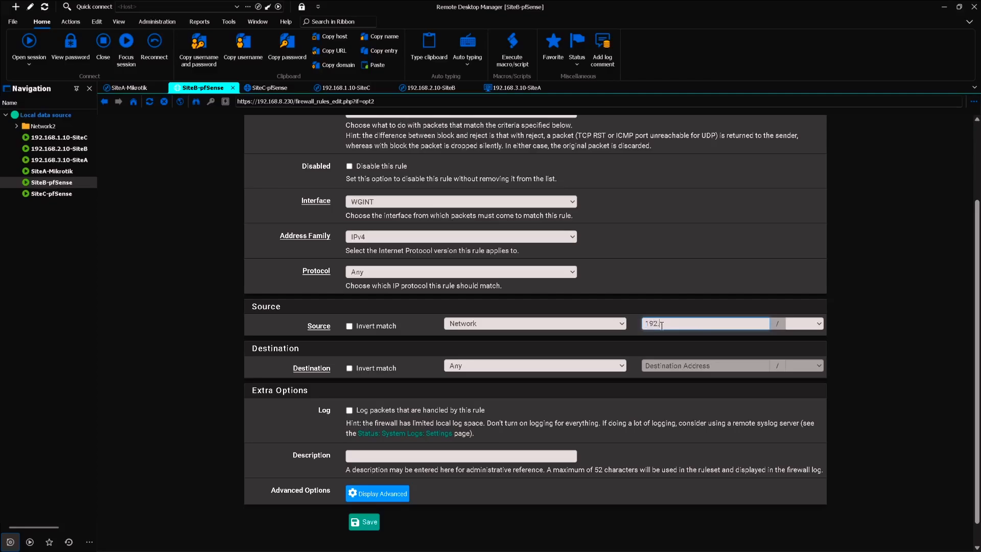
{"action": "type", "text": "168.3.0"}
{"action": "left_click", "coordinate": [803, 324]}
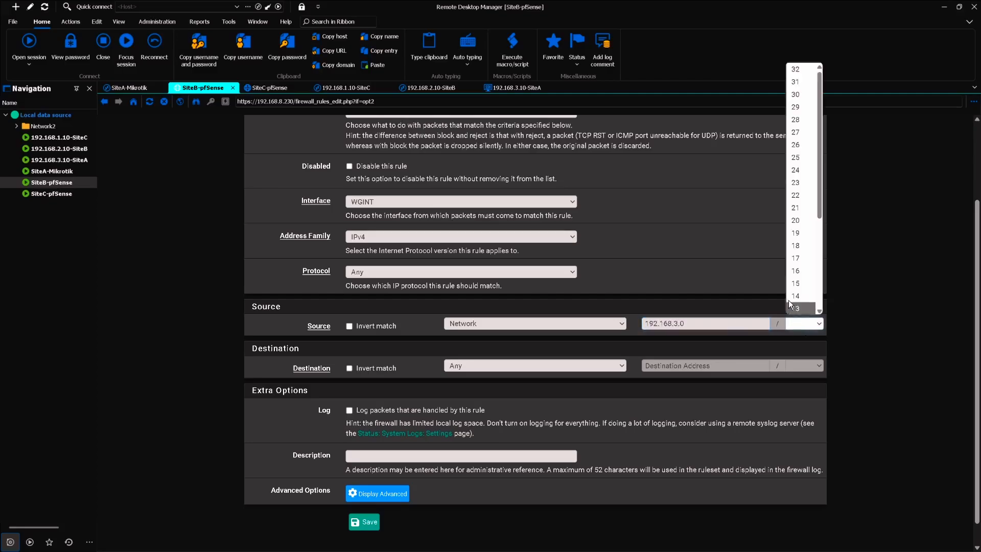
{"action": "left_click", "coordinate": [795, 171]}
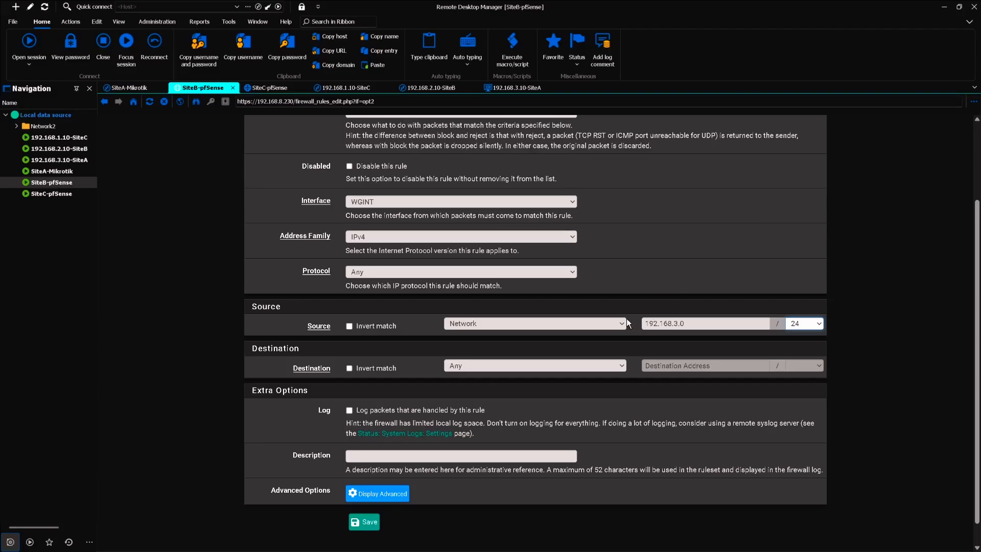
Set the firewall rule's destination to the network 192.168.2.0/24
{"action": "left_click", "coordinate": [330, 370]}
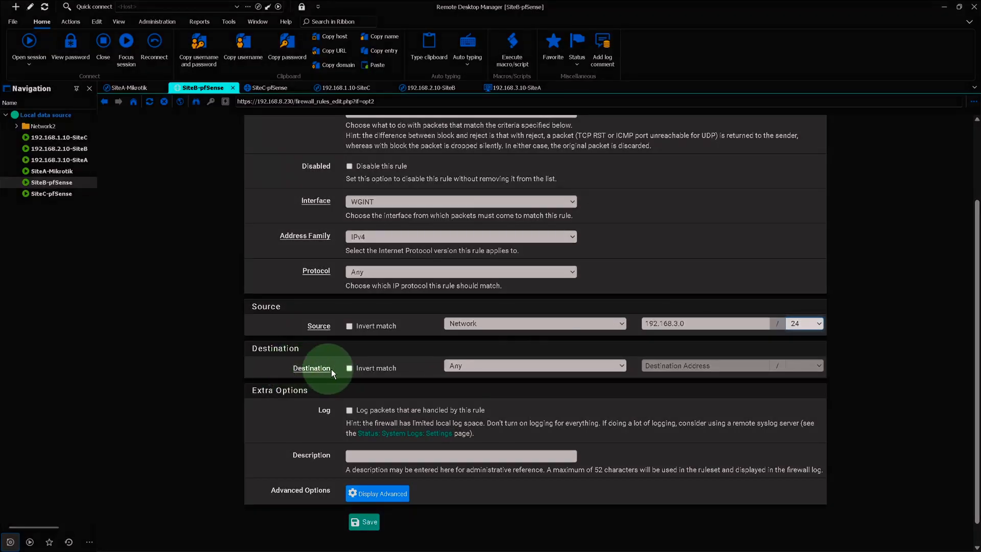
{"action": "left_click", "coordinate": [467, 367]}
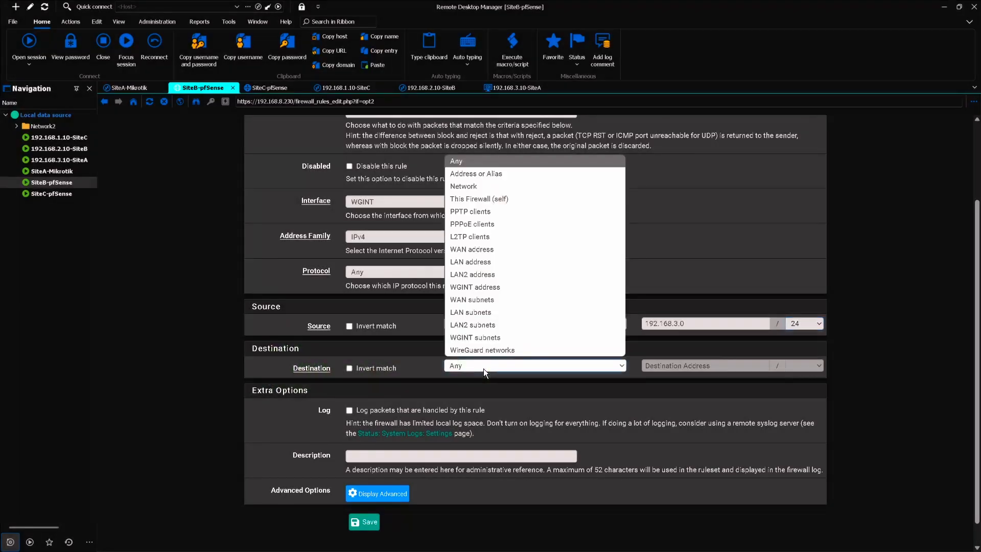
{"action": "left_click", "coordinate": [478, 189]}
{"action": "left_click", "coordinate": [690, 366]}
{"action": "type", "text": "192."}
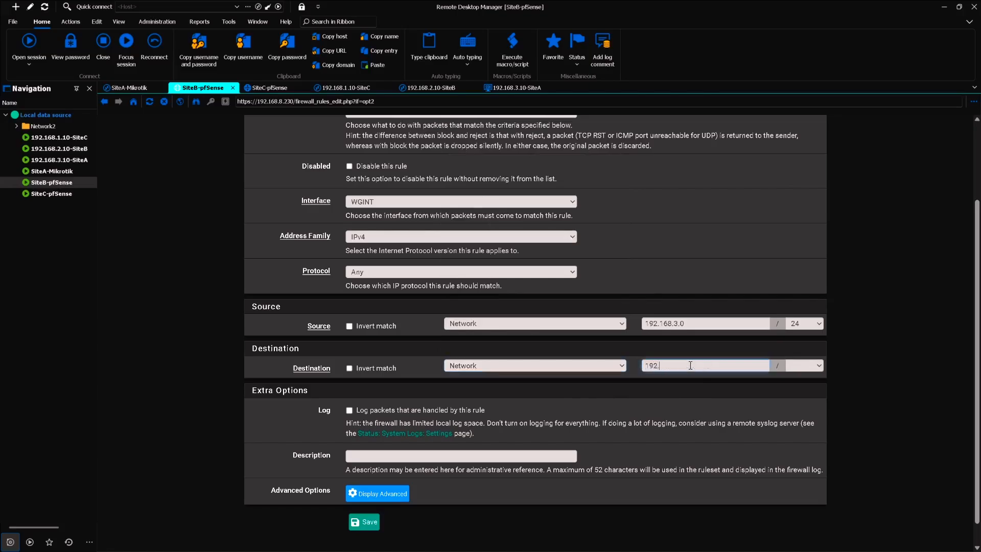
{"action": "type", "text": "168.2.0"}
{"action": "left_click", "coordinate": [805, 366]}
{"action": "left_click", "coordinate": [797, 212]}
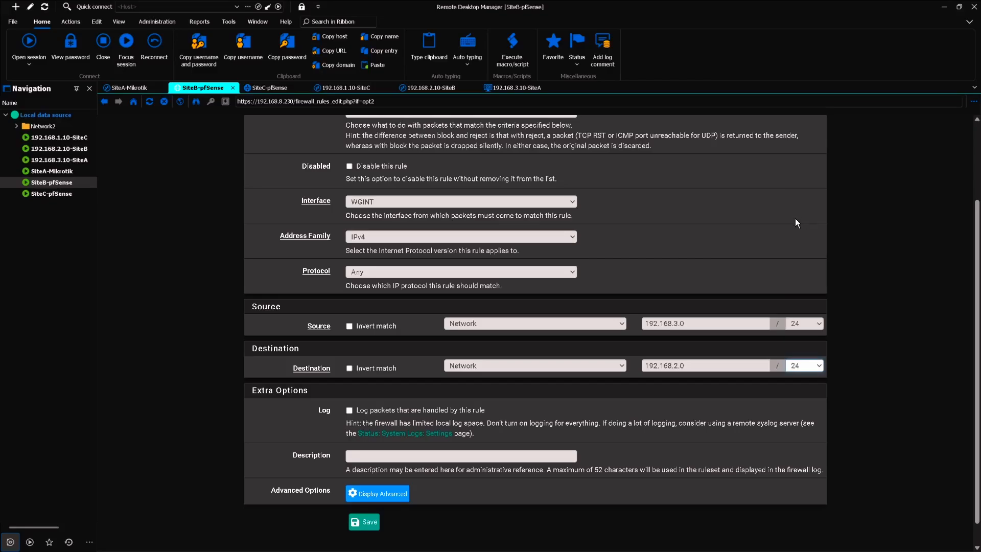
Describe the rule as "Allow Inbound Traffic From SiteA to SiteB", save it and apply the firewall changes
{"action": "scroll", "coordinate": [415, 427], "scroll_direction": "down", "scroll_amount": 1}
{"action": "left_click", "coordinate": [415, 426]}
{"action": "type", "text": "Allow "}
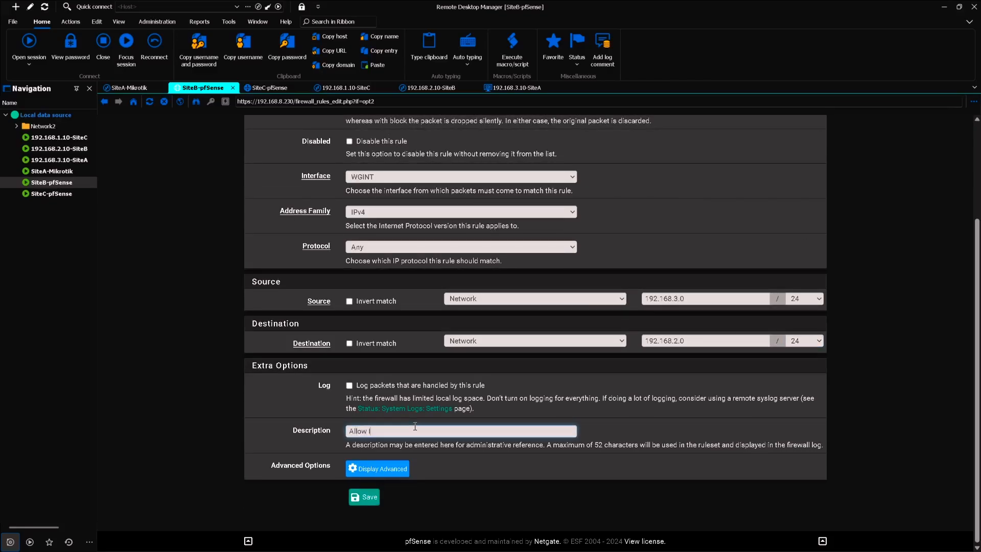
{"action": "type", "text": "Inbound Traffic From SiteA to SiteB"}
{"action": "left_click", "coordinate": [364, 497]}
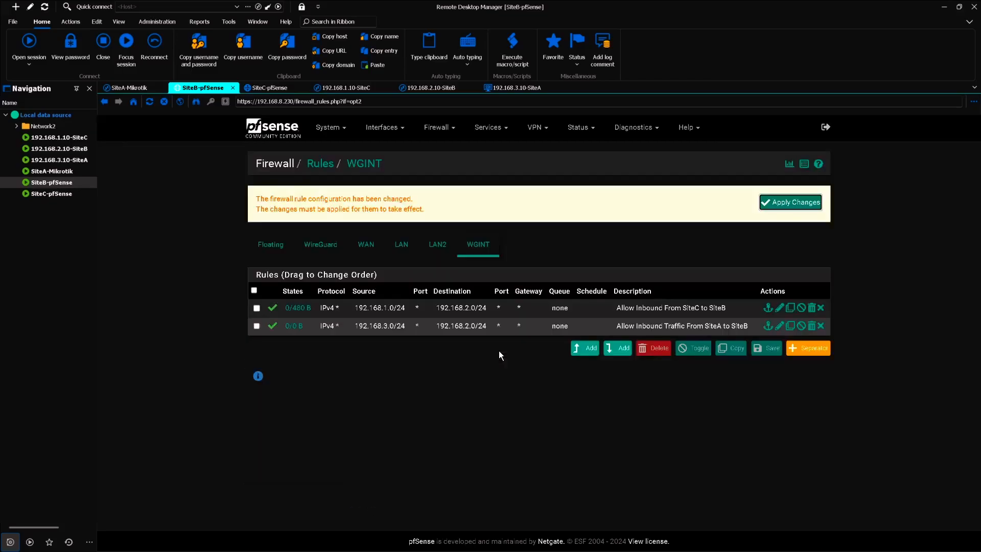
{"action": "left_click", "coordinate": [780, 201]}
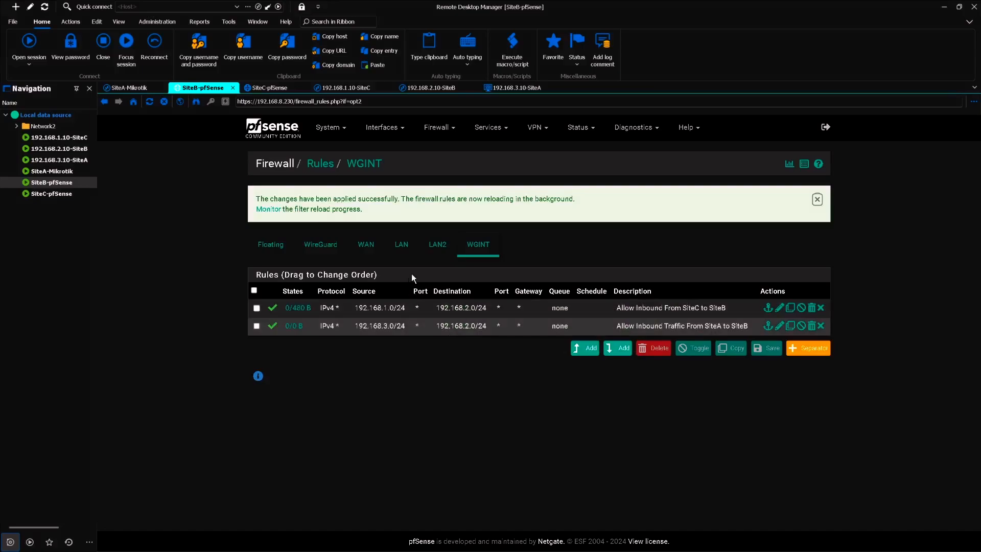
Repeat the ping to 192.168.2.10 from the SiteA Kali terminal and stop it
{"action": "left_click", "coordinate": [492, 88]}
{"action": "left_click", "coordinate": [507, 88]}
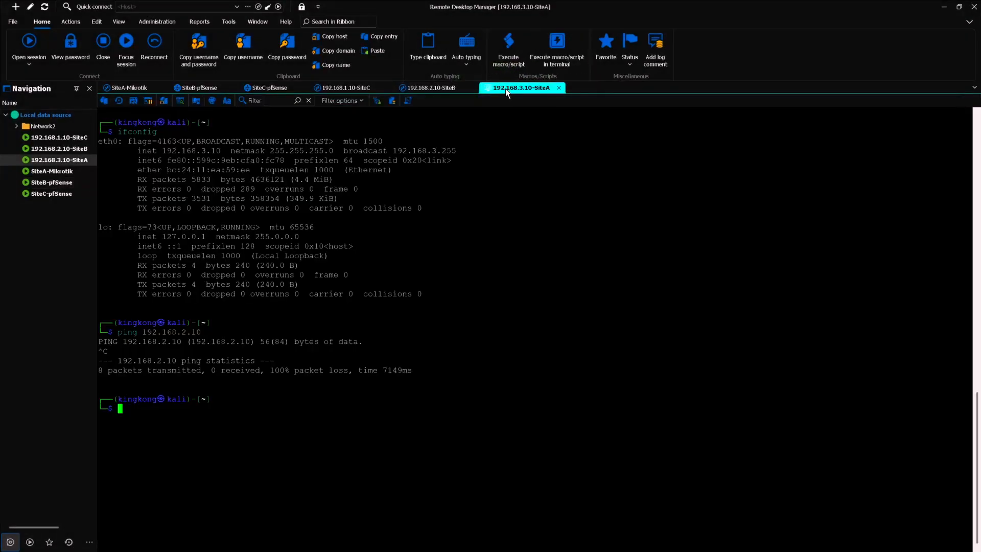
{"action": "key", "text": "Up"}
{"action": "key", "text": "Return"}
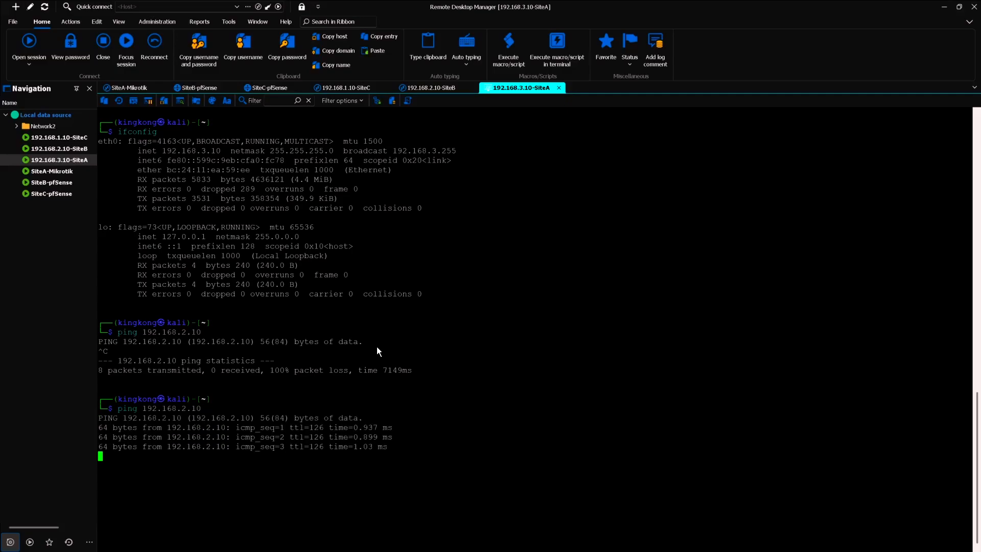
{"action": "key", "text": "ctrl+c"}
Review the WGINT firewall rules on SiteB-pfSense and ping 192.168.3.10 again from the SiteB computer's Command Prompt
{"action": "left_click", "coordinate": [210, 90]}
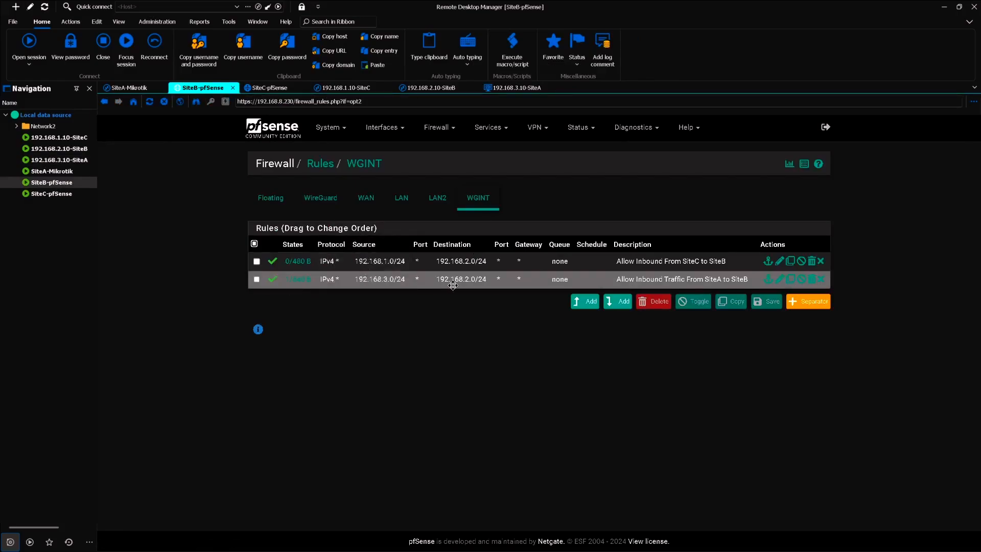
{"action": "left_click", "coordinate": [419, 88]}
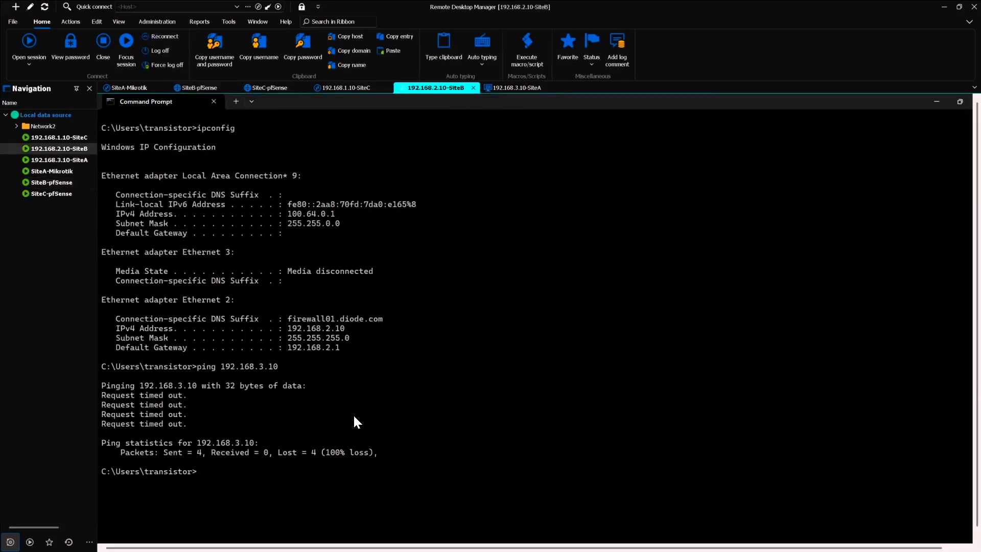
{"action": "key", "text": "Up"}
{"action": "key", "text": "Return"}
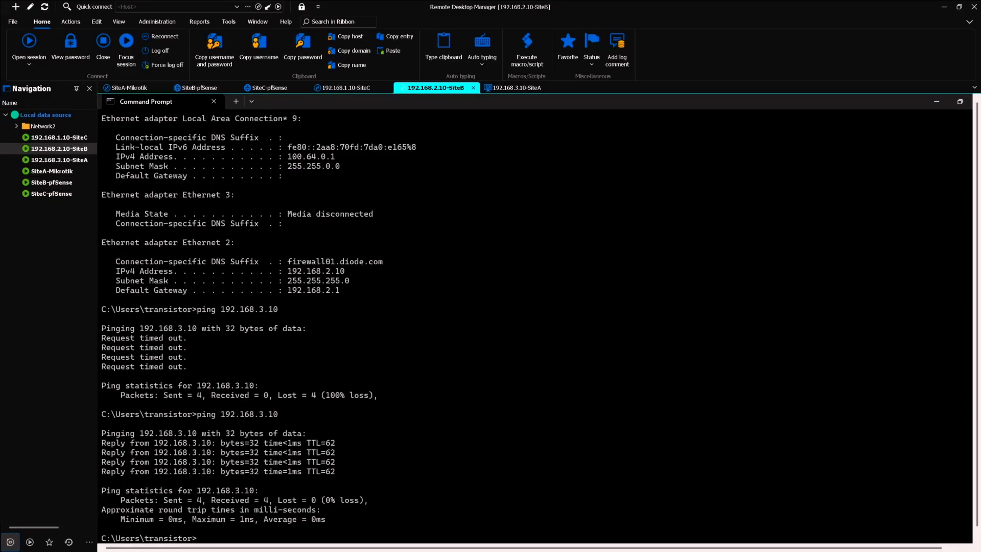
{"action": "key", "text": "ctrl"}
{"action": "key", "text": "ctrl"}
On SiteA-Mikrotik, create a firewall filter rule in the forward chain with source 192.168.2.0/24 and destination 192.168.3.0/24
{"action": "left_click", "coordinate": [133, 88]}
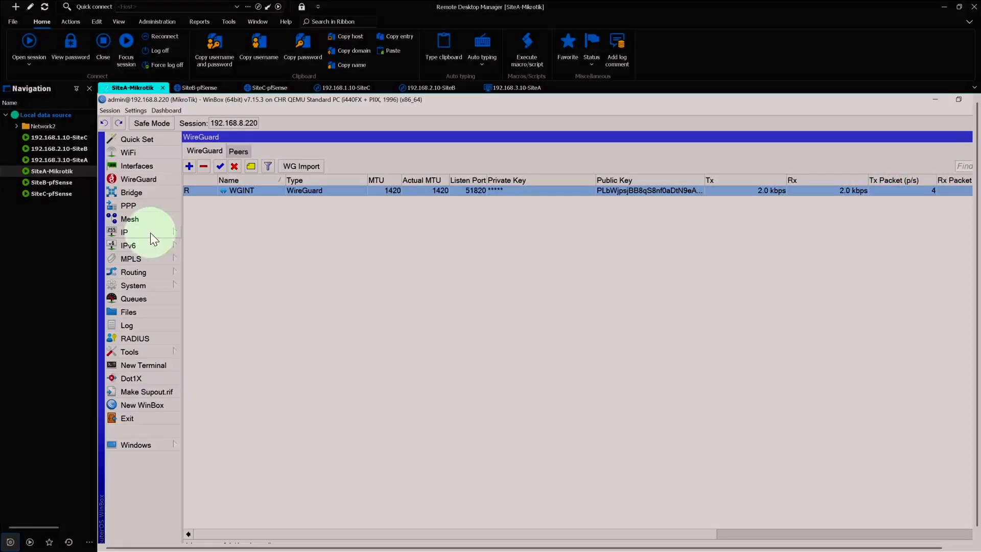
{"action": "left_click", "coordinate": [135, 232]}
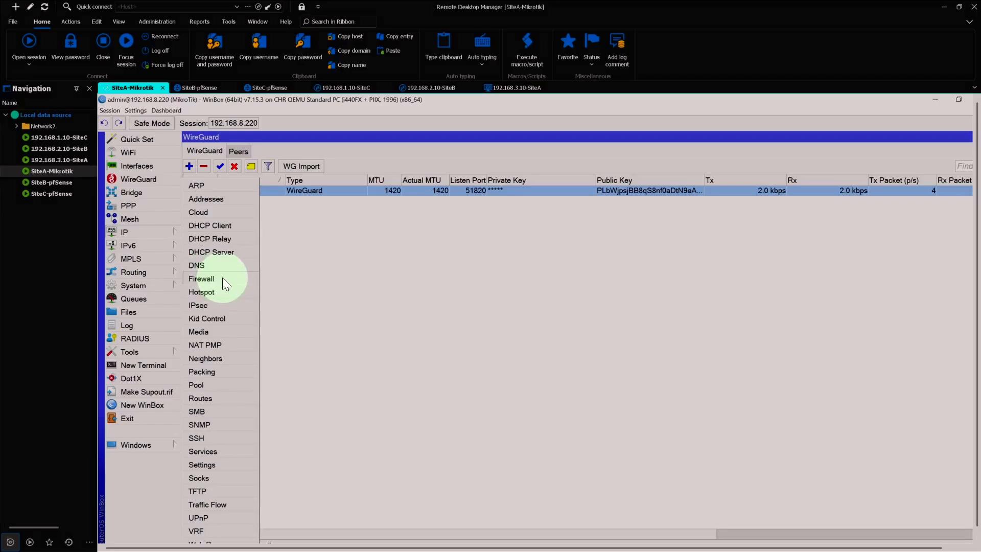
{"action": "left_click", "coordinate": [222, 279]}
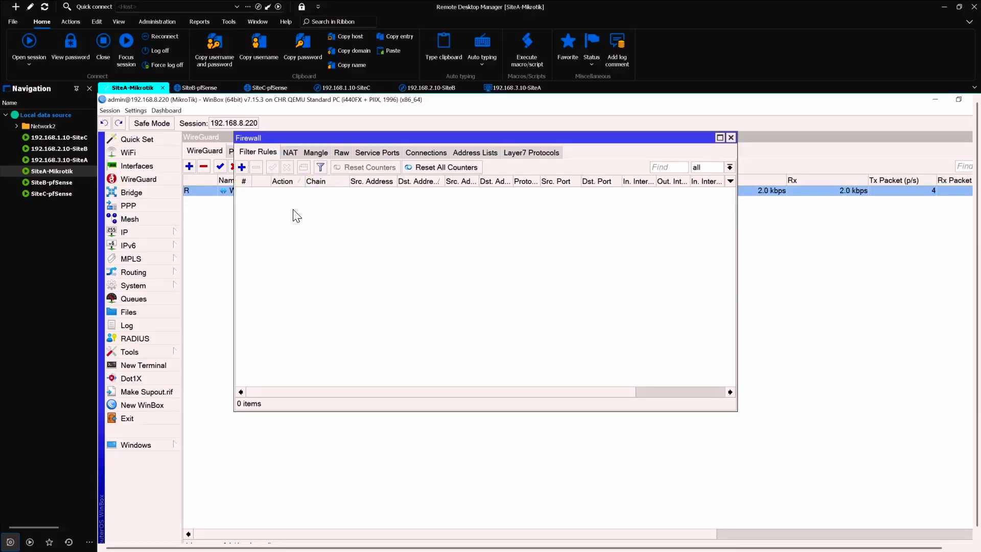
{"action": "left_click", "coordinate": [242, 167]}
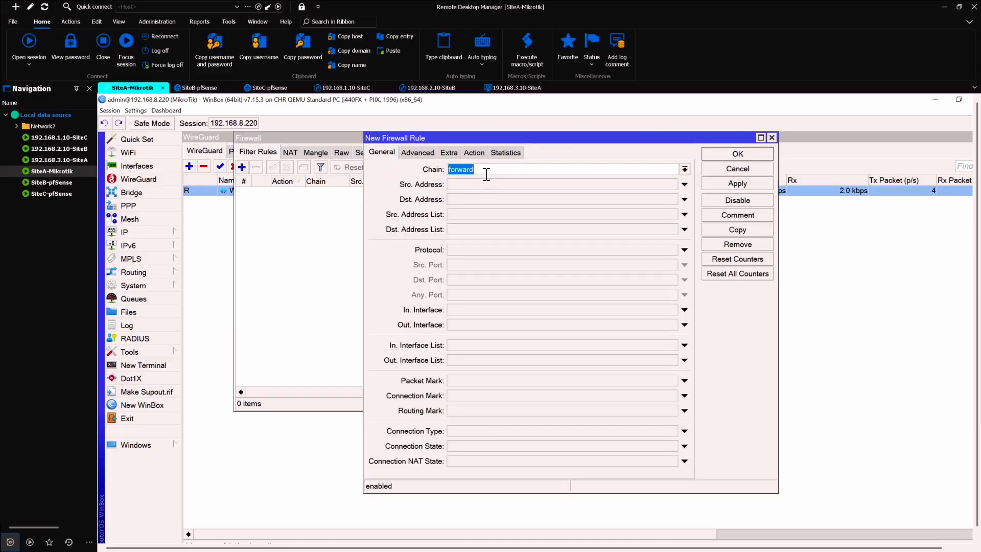
{"action": "left_click", "coordinate": [685, 169]}
{"action": "left_click", "coordinate": [459, 181]}
{"action": "left_click", "coordinate": [470, 184]}
{"action": "type", "text": "1"}
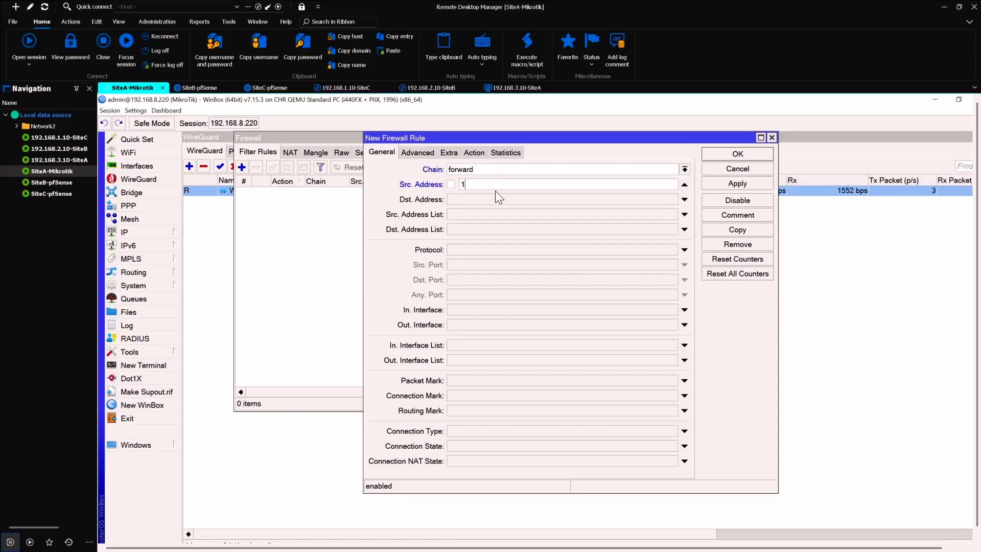
{"action": "type", "text": "92.168.2.0/2"}
{"action": "type", "text": "4"}
{"action": "left_click", "coordinate": [502, 200]}
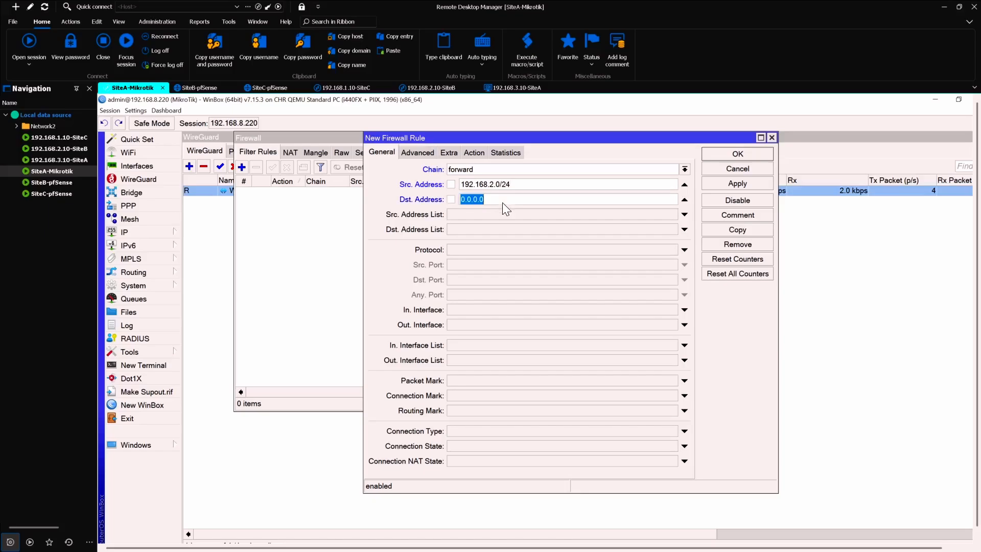
{"action": "type", "text": "192.168.3.0/24"}
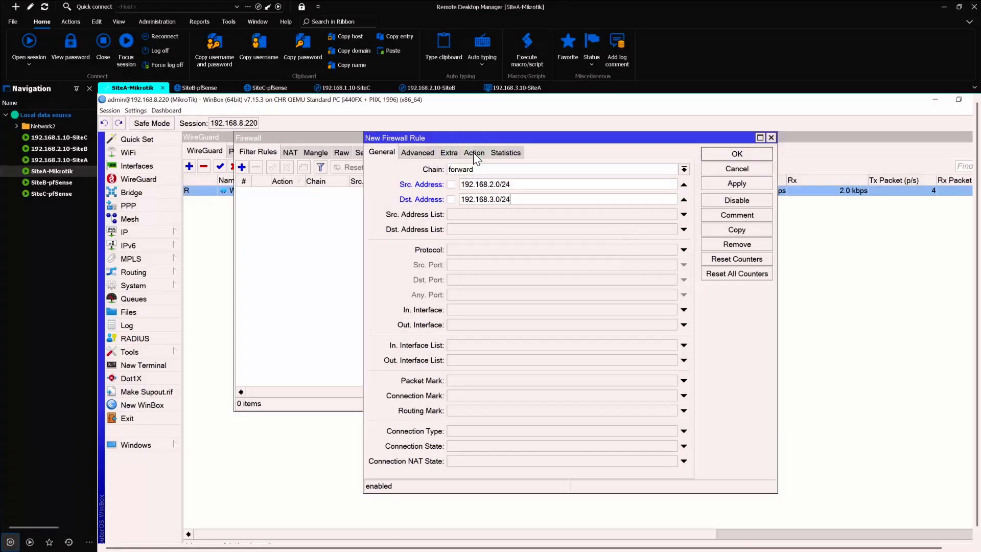
Keep the forward rule's action as accept, save it and enlarge the firewall rule list with readable address columns
{"action": "left_click", "coordinate": [473, 153]}
{"action": "left_click", "coordinate": [428, 169]}
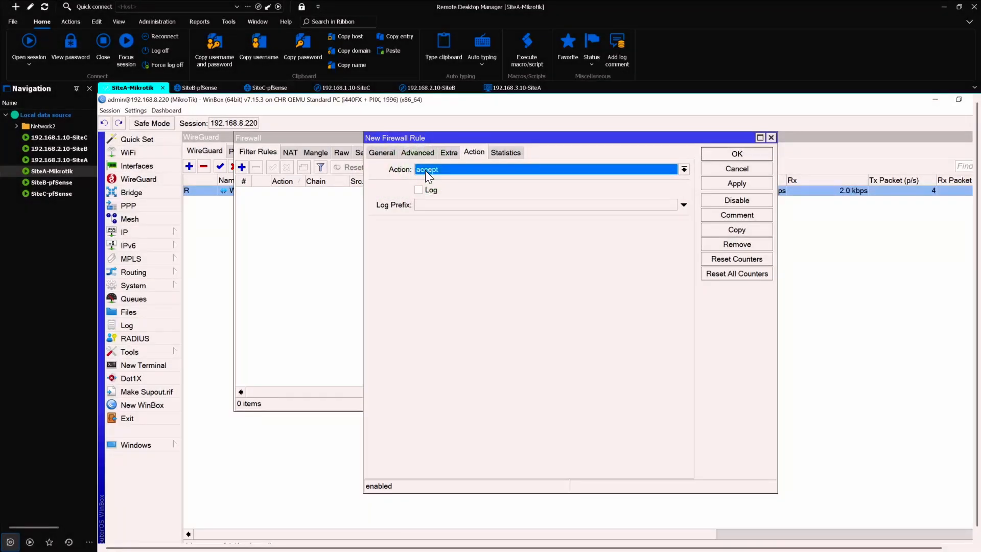
{"action": "left_click", "coordinate": [757, 180]}
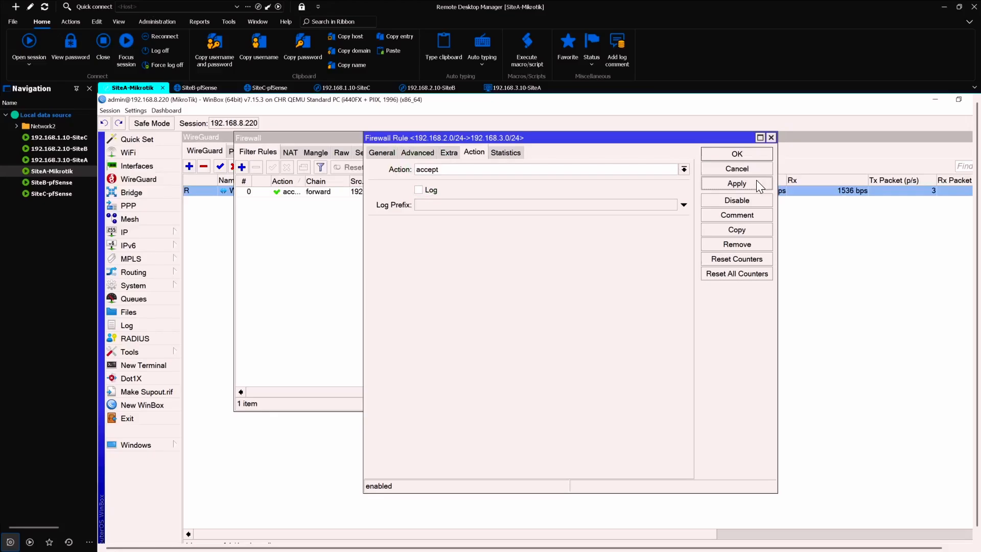
{"action": "left_click", "coordinate": [747, 152]}
{"action": "left_click", "coordinate": [718, 139]}
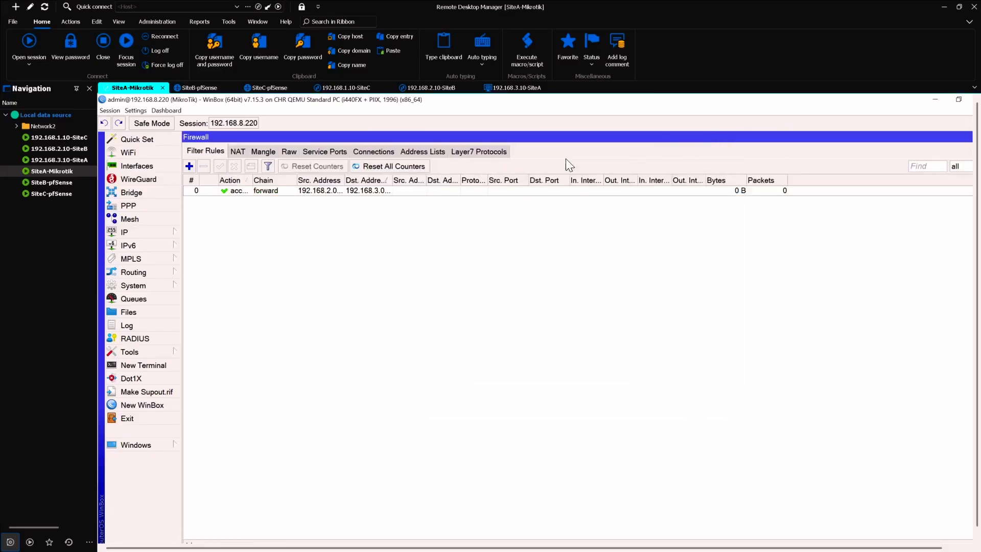
{"action": "left_click", "coordinate": [287, 192]}
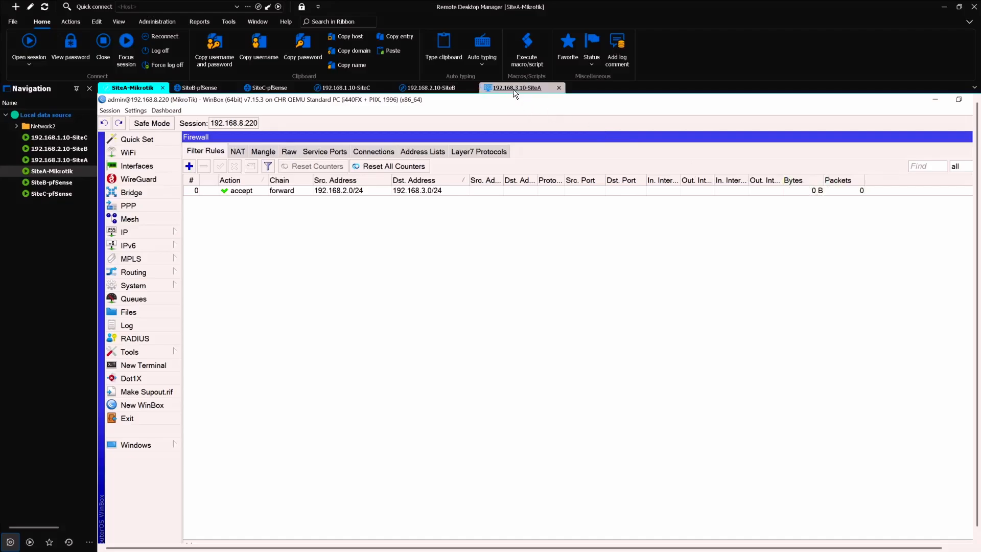
Ping 192.168.3.10 again from the SiteB computer and check the forward rule's traffic counters on SiteA-Mikrotik
{"action": "left_click", "coordinate": [431, 88]}
{"action": "key", "text": "Up"}
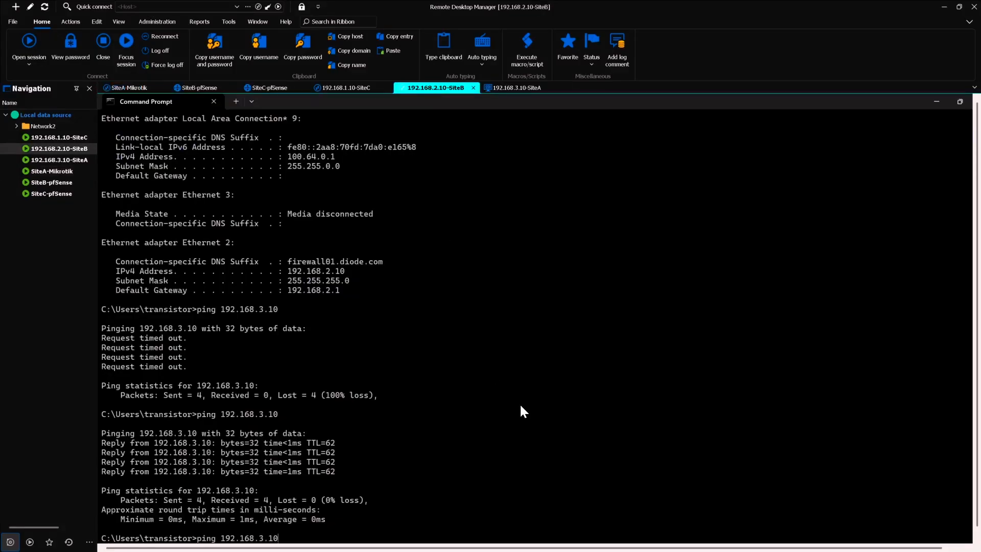
{"action": "key", "text": "Return"}
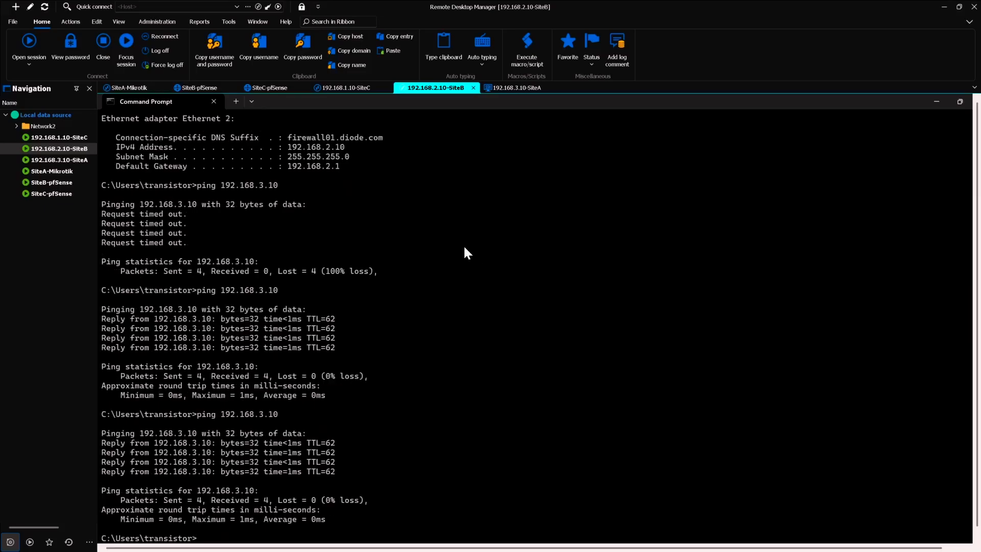
{"action": "left_click", "coordinate": [126, 90]}
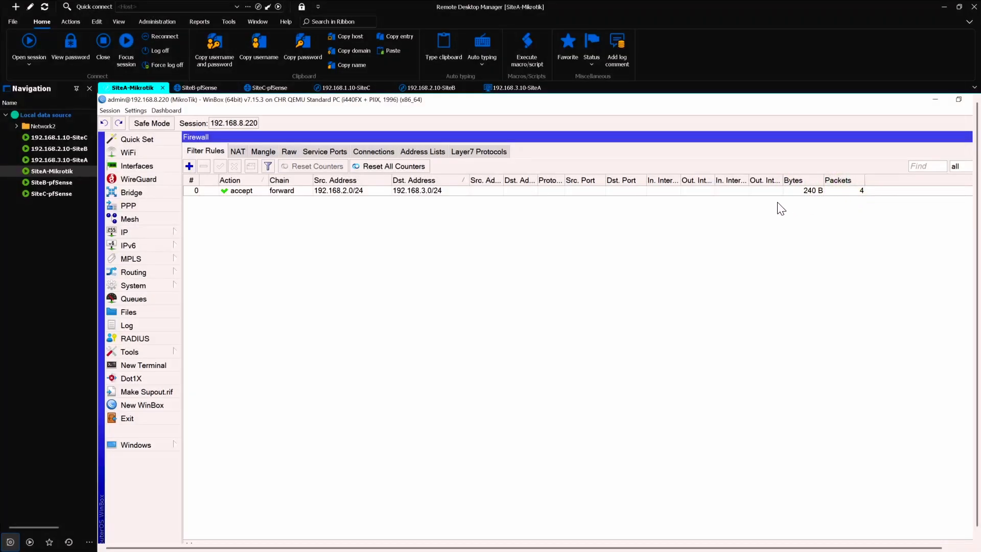
Create a second filter rule in the input chain with destination address 192.168.8.220
{"action": "left_click", "coordinate": [190, 166]}
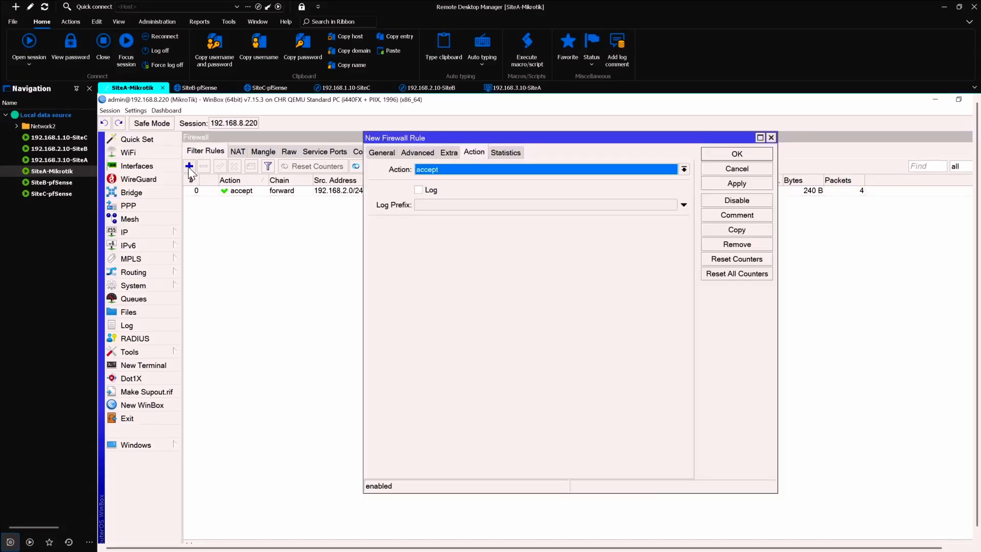
{"action": "left_click", "coordinate": [391, 153]}
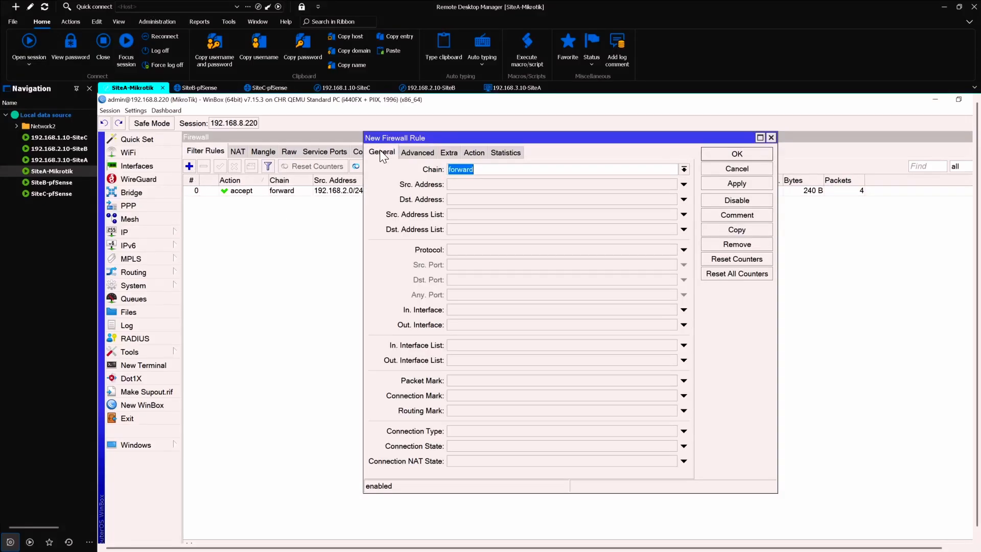
{"action": "left_click", "coordinate": [684, 169]}
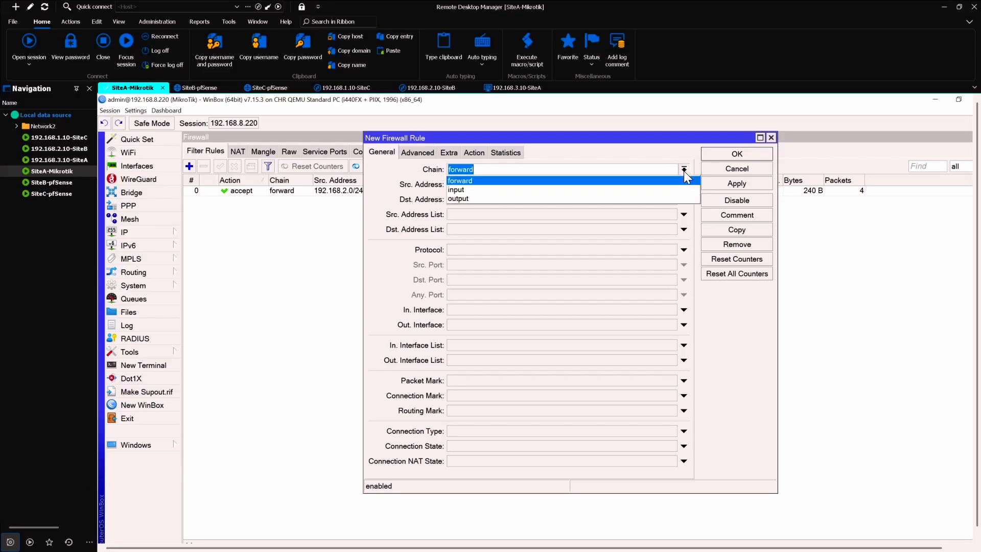
{"action": "left_click", "coordinate": [461, 189]}
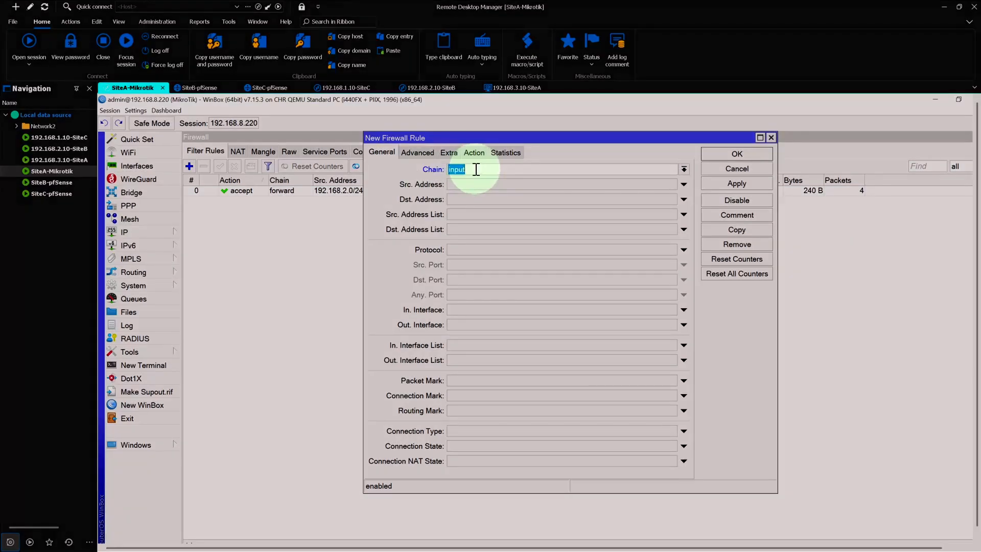
{"action": "left_click", "coordinate": [475, 169]}
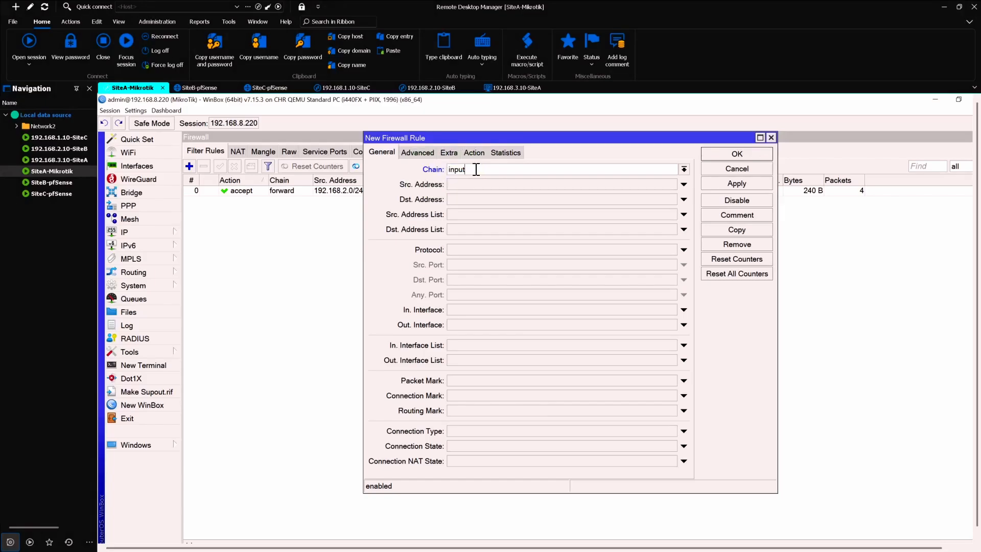
{"action": "left_click", "coordinate": [408, 187]}
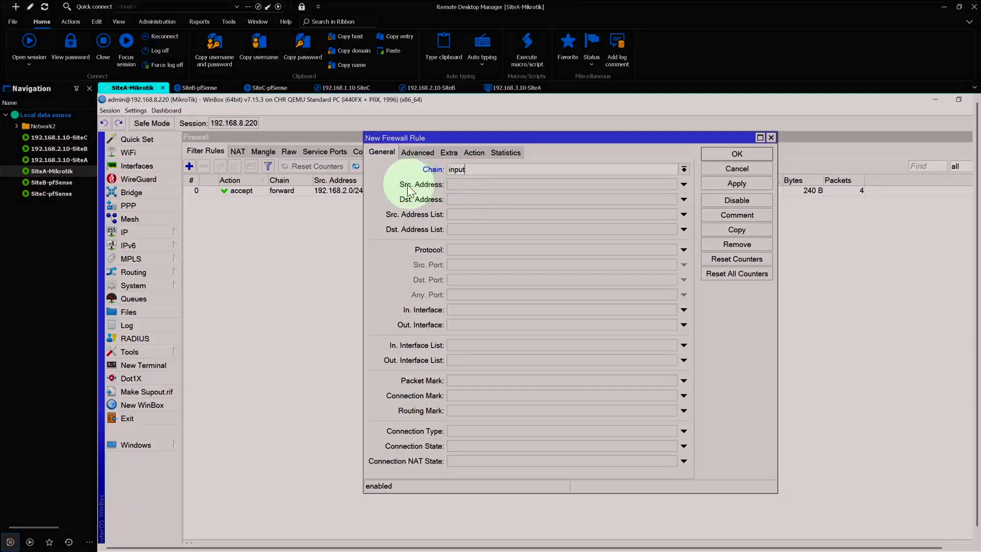
{"action": "left_click", "coordinate": [476, 201]}
{"action": "type", "text": "192"}
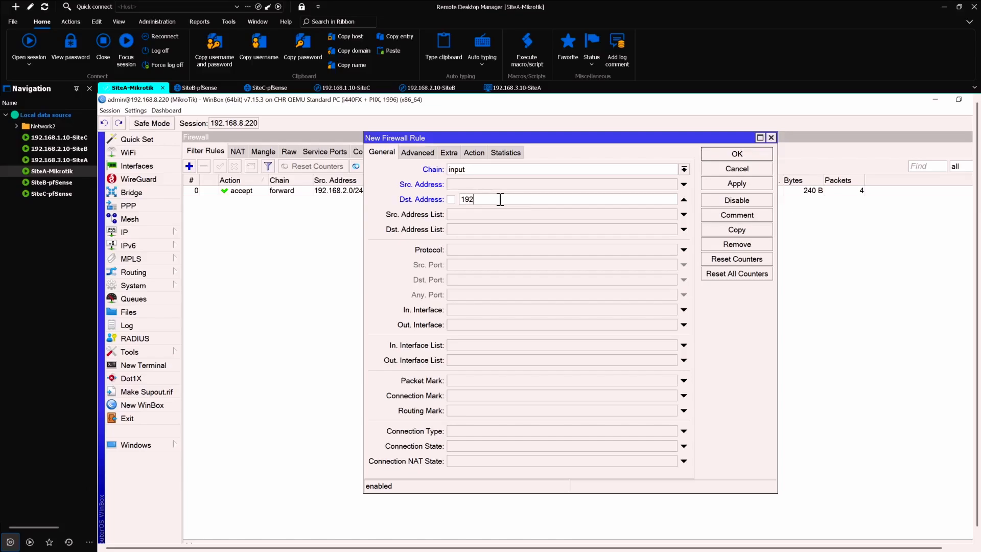
{"action": "type", "text": ".168.8.220"}
Restrict the input rule to UDP with destination port 51820 and save it
{"action": "left_click", "coordinate": [511, 251]}
{"action": "left_click", "coordinate": [671, 249]}
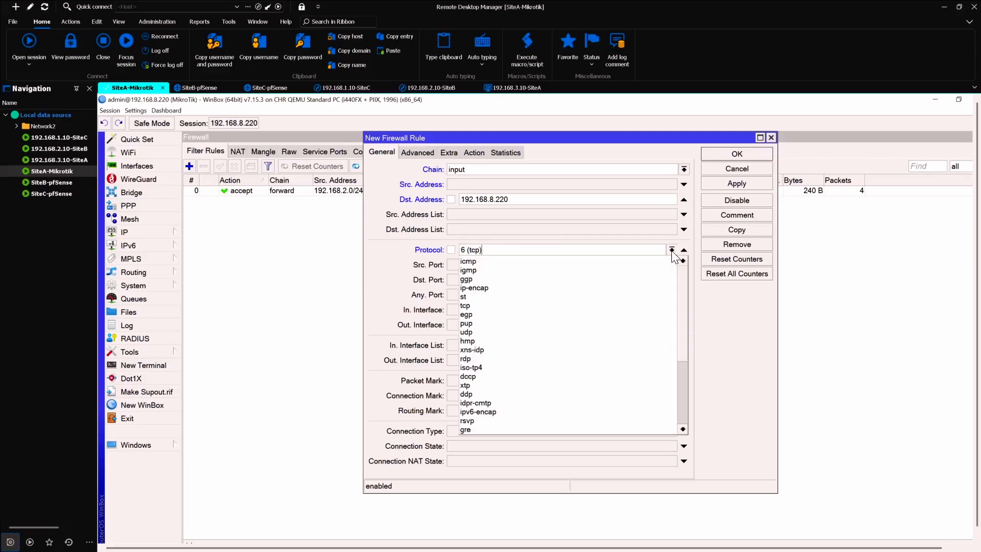
{"action": "left_click", "coordinate": [470, 330]}
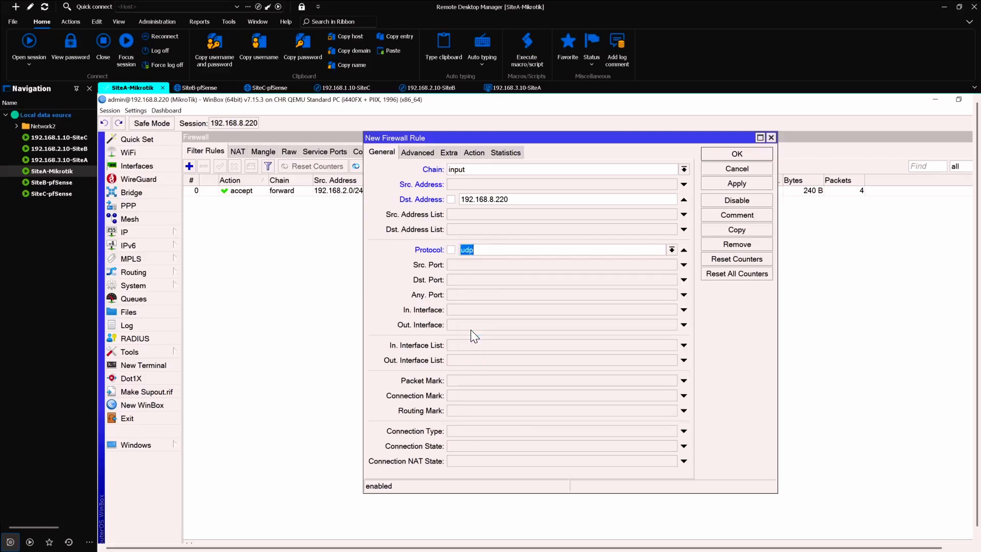
{"action": "left_click", "coordinate": [480, 280]}
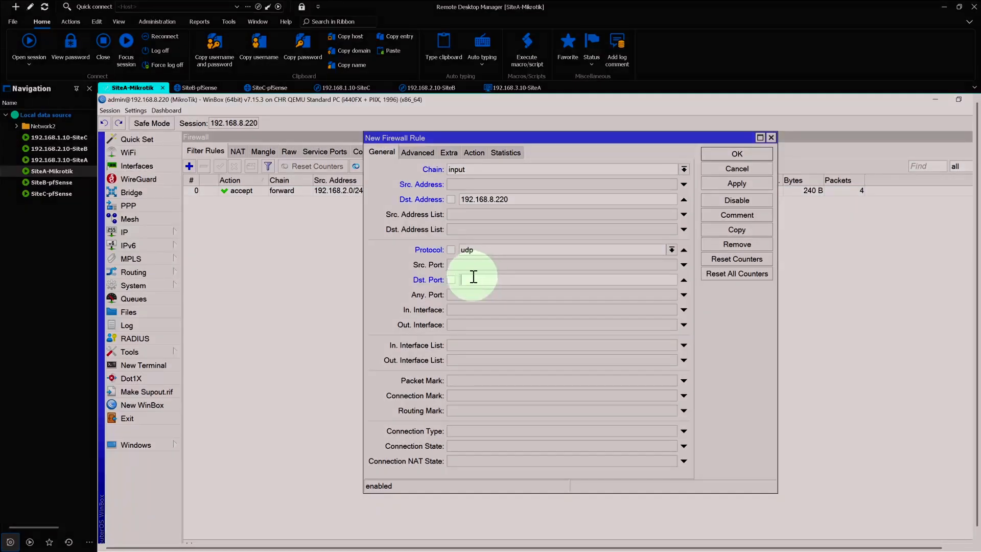
{"action": "type", "text": "51820"}
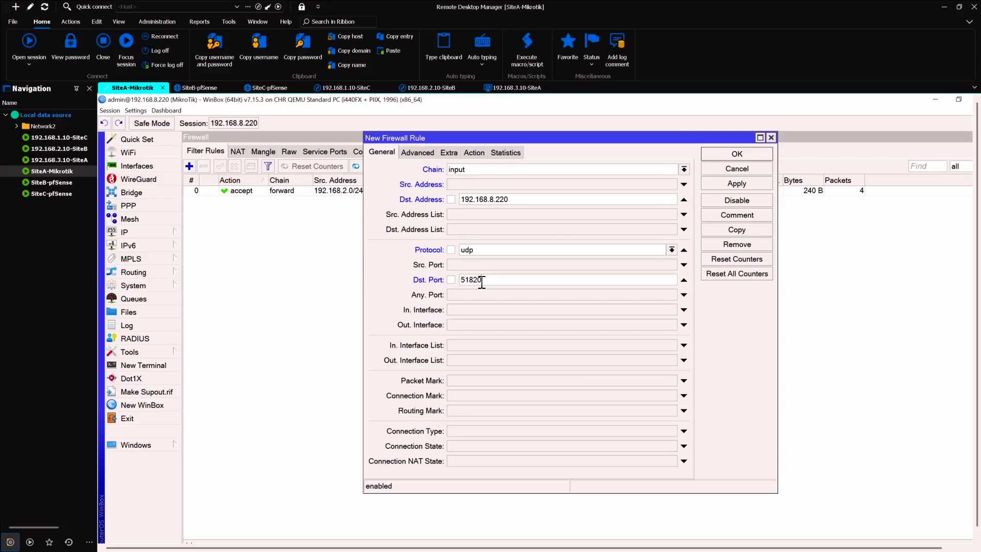
{"action": "left_click", "coordinate": [750, 183]}
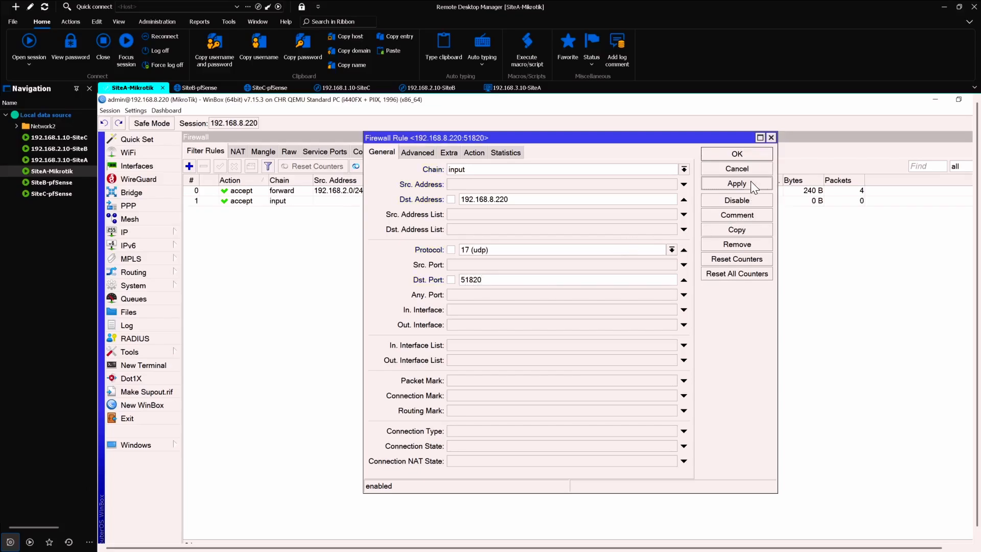
{"action": "left_click", "coordinate": [741, 153]}
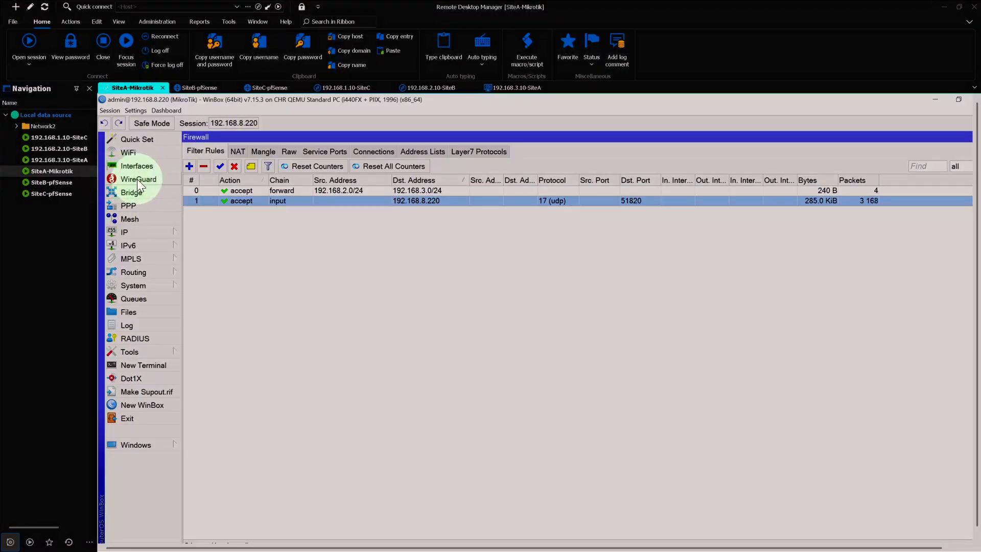
Start a new WireGuard peer on SiteA-Mikrotik for the WGINT interface and name it SiteC-Peer
{"action": "left_click", "coordinate": [138, 180]}
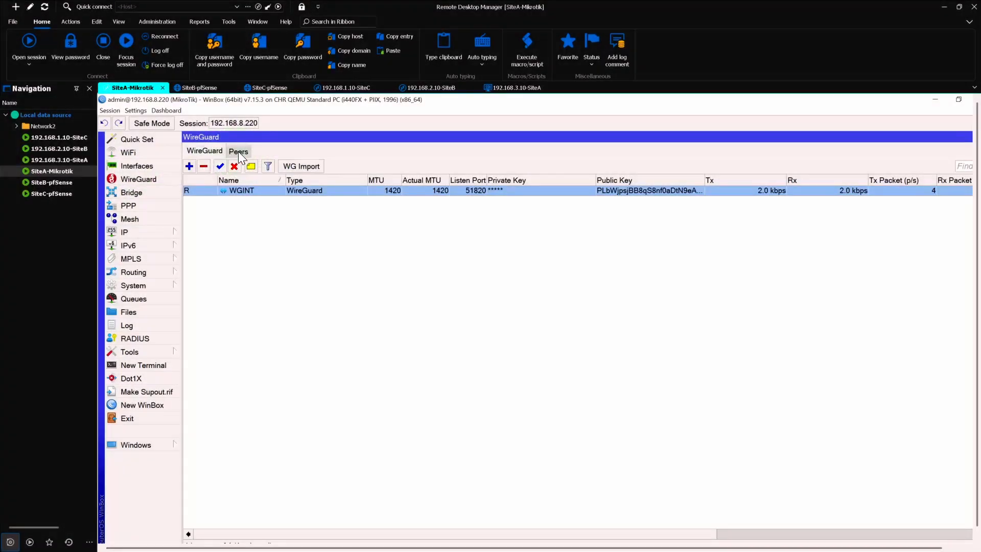
{"action": "left_click", "coordinate": [238, 151]}
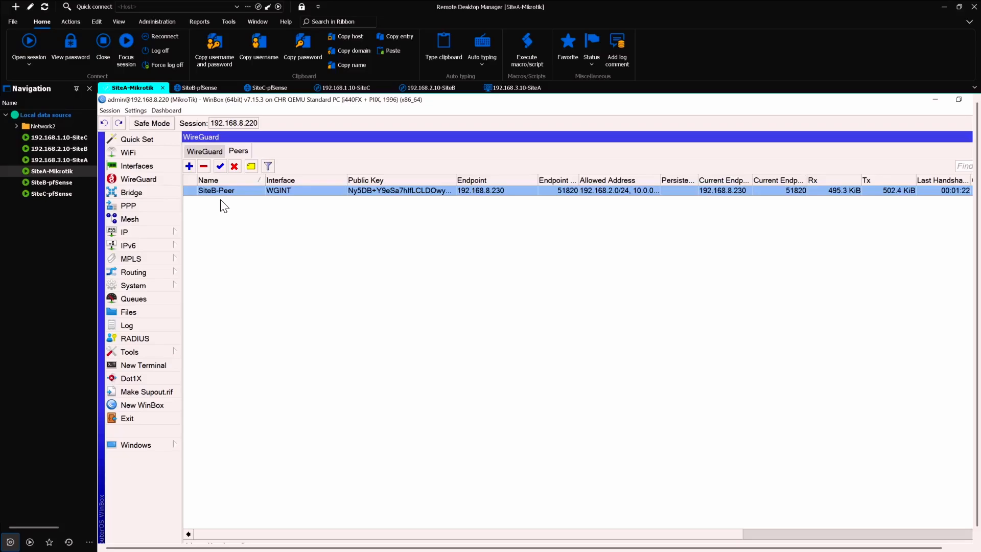
{"action": "left_click", "coordinate": [190, 166]}
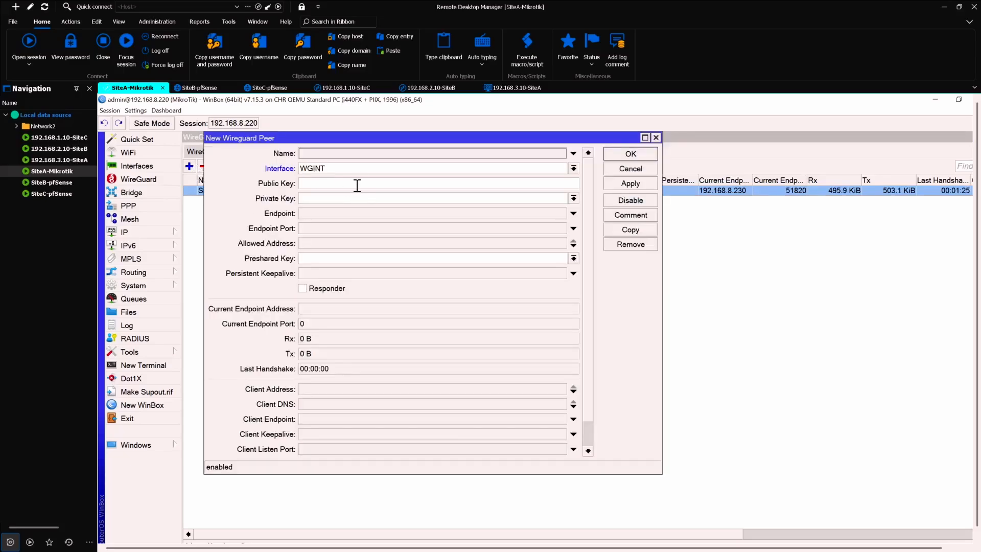
{"action": "left_click", "coordinate": [353, 153]}
{"action": "type", "text": "Site"}
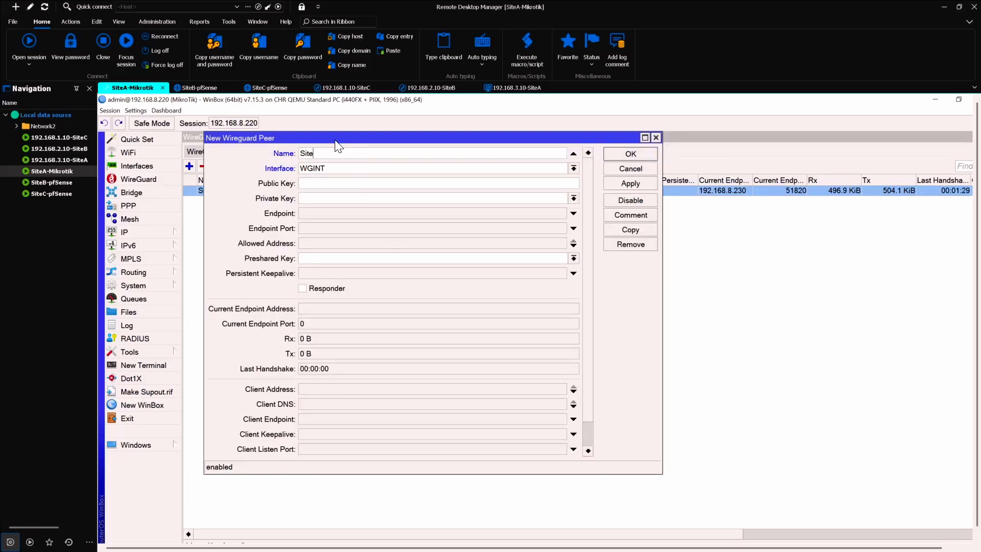
{"action": "left_click_drag", "start_coordinate": [345, 136], "coordinate": [363, 135]}
{"action": "type", "text": "C-Peer"}
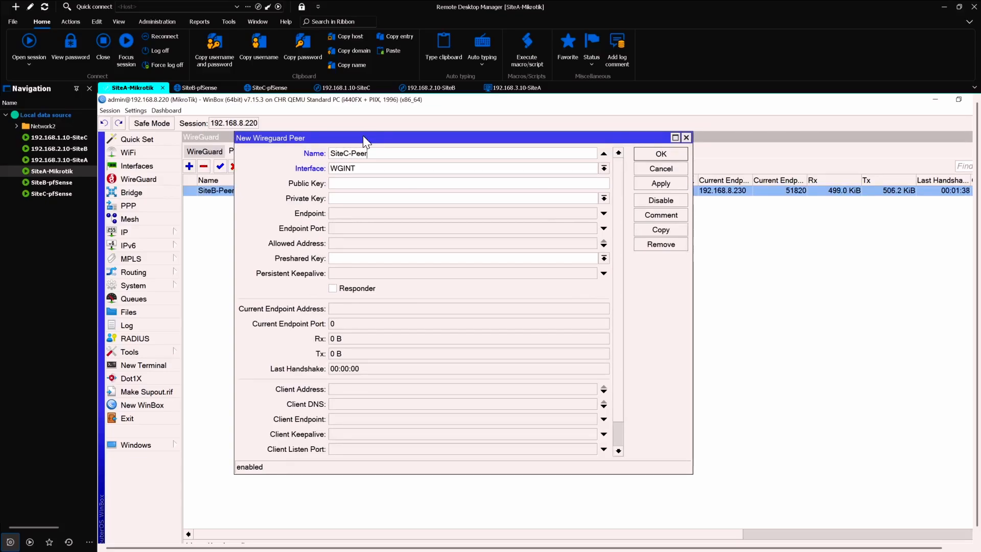
{"action": "key", "text": "ctrl"}
{"action": "key", "text": "ctrl"}
{"action": "key", "text": "ctrl"}
{"action": "key", "text": "ctrl"}
Switch to SiteC-pfSense and copy the public key of its WireGuard tunnel tun_wg0
{"action": "left_click", "coordinate": [265, 87]}
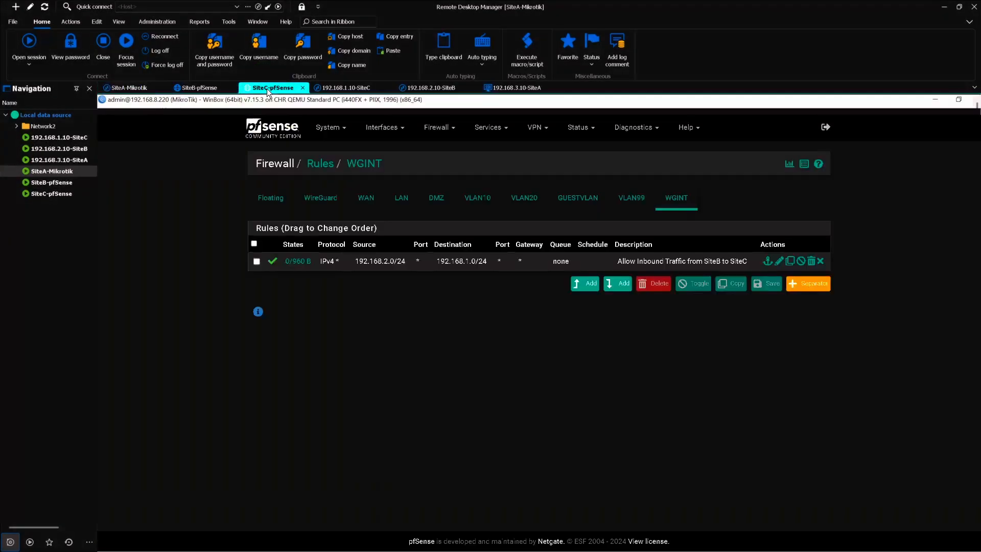
{"action": "left_click", "coordinate": [535, 134]}
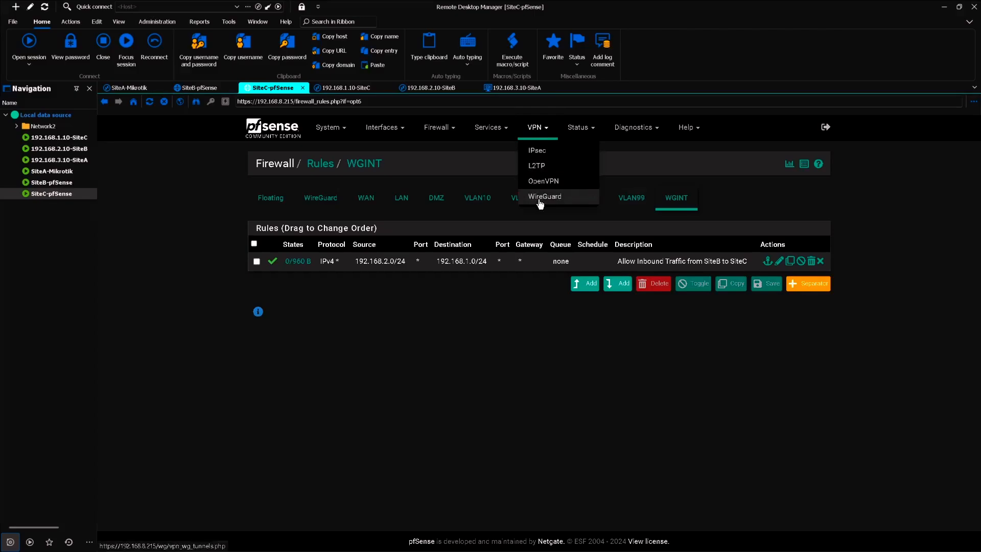
{"action": "left_click", "coordinate": [540, 199]}
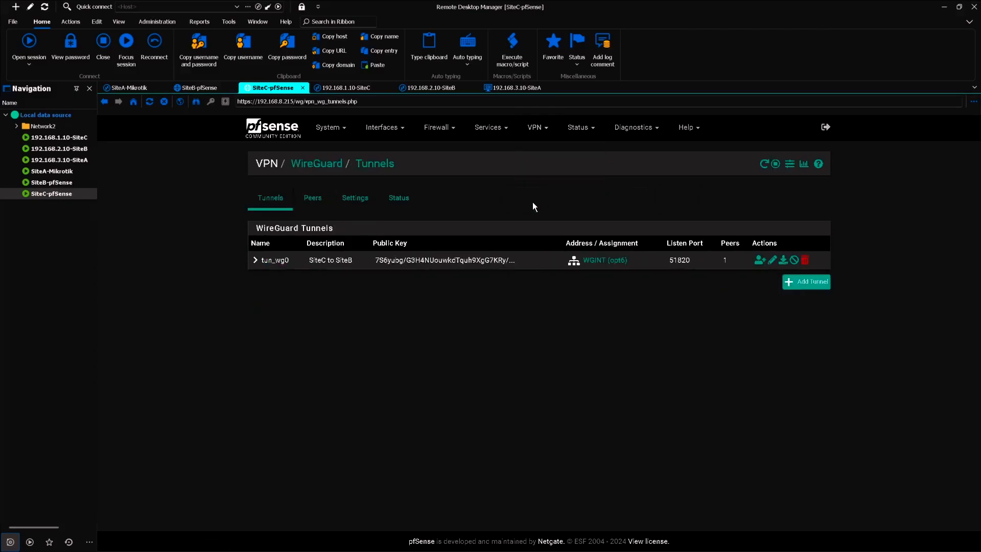
{"action": "left_click", "coordinate": [255, 263]}
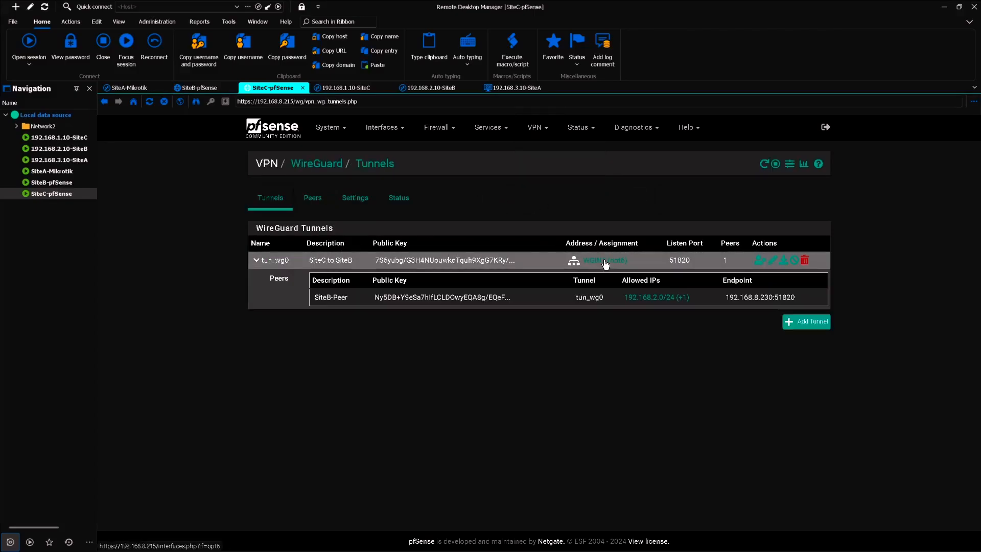
{"action": "left_click", "coordinate": [773, 260]}
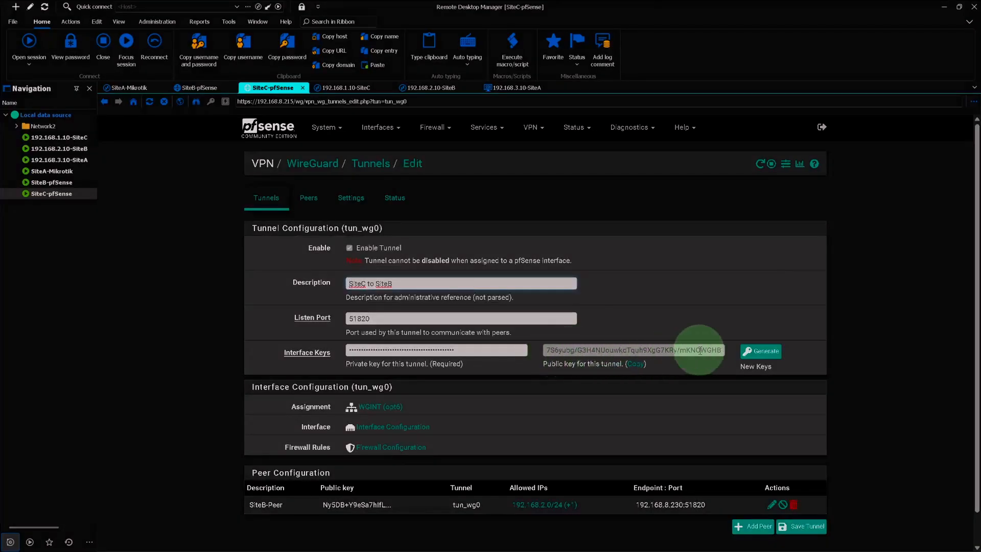
{"action": "left_click", "coordinate": [637, 366]}
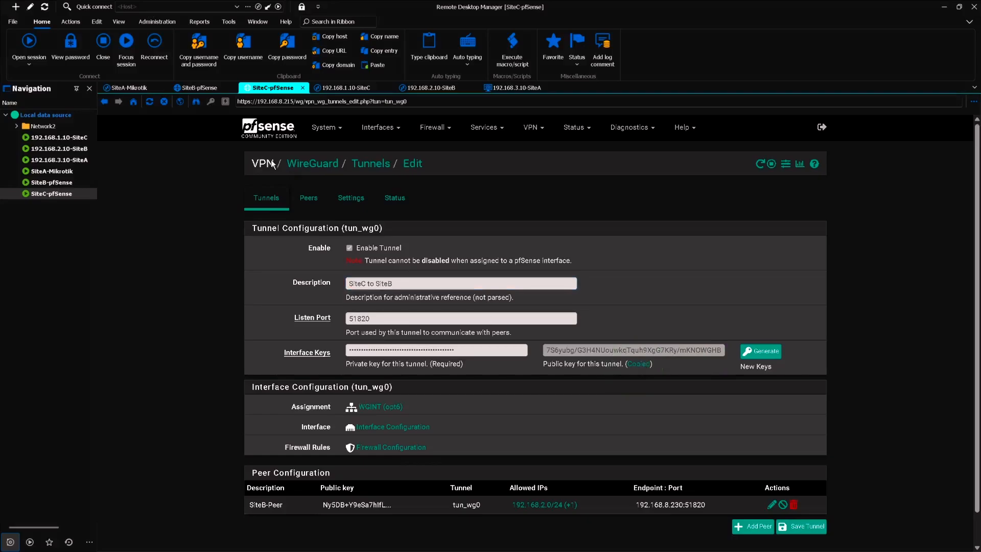
Back on SiteA-Mikrotik, paste the public key into SiteC-Peer and set its endpoint to 192.168.8.215 with port 51820
{"action": "left_click", "coordinate": [146, 90]}
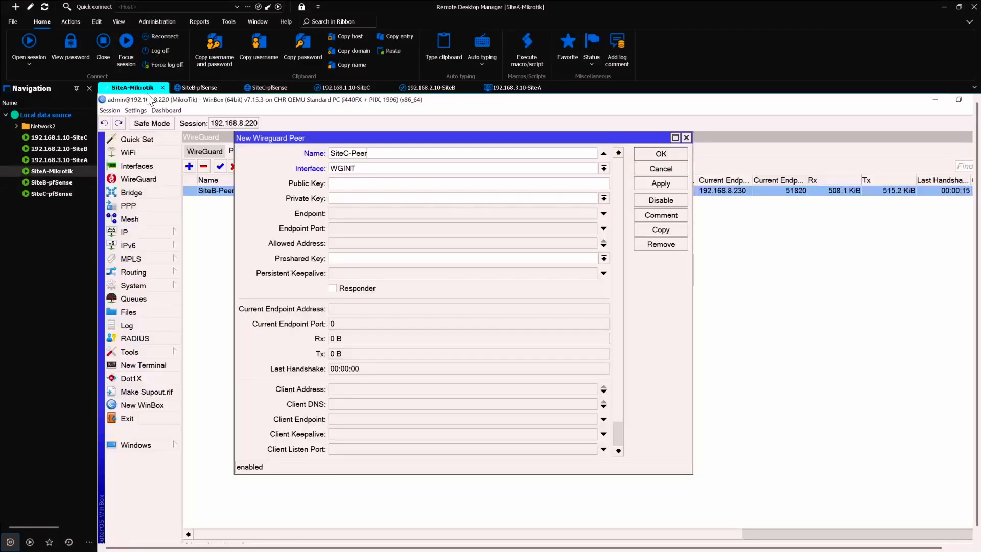
{"action": "type", "text": "7S6yubg/G3H4NUouwkdTquh9XgG7KRy/mKNOWGHBiiQ="}
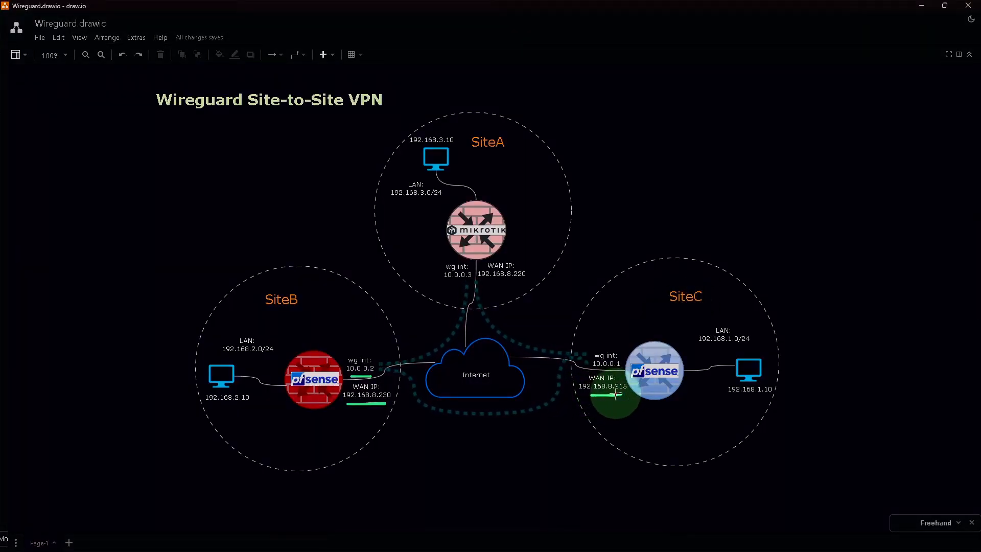
{"action": "left_click", "coordinate": [341, 214]}
{"action": "type", "text": "192.168.8"}
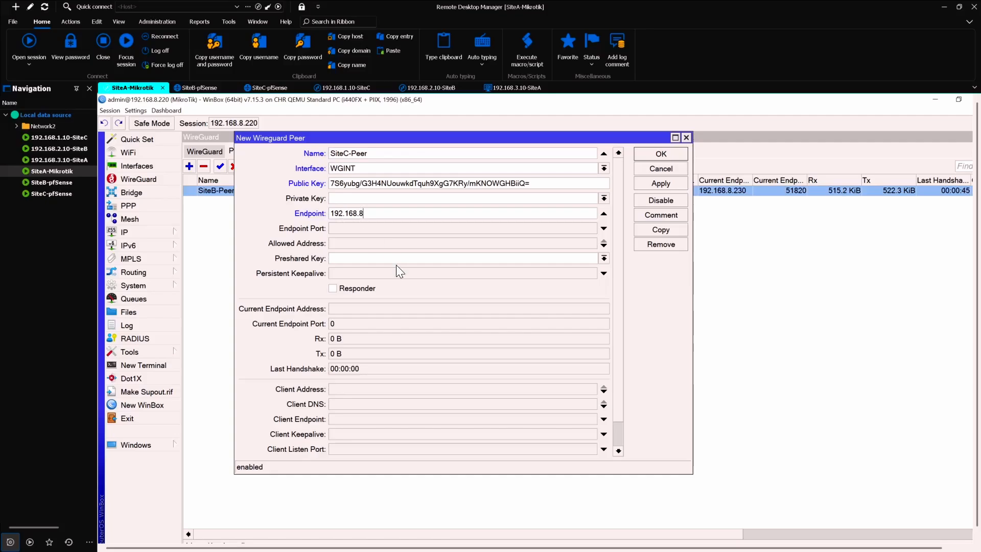
{"action": "type", "text": ".215"}
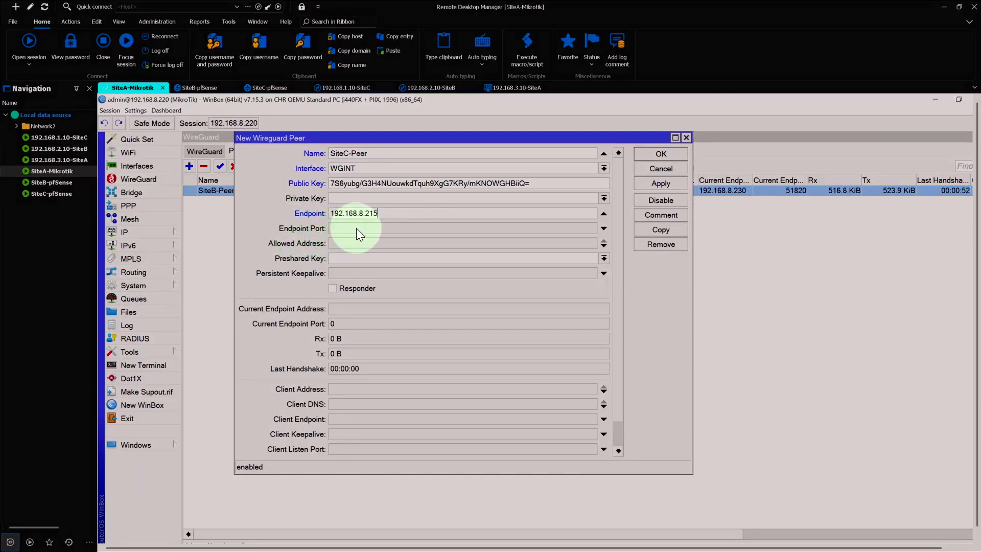
{"action": "left_click", "coordinate": [356, 229]}
{"action": "type", "text": "51820"}
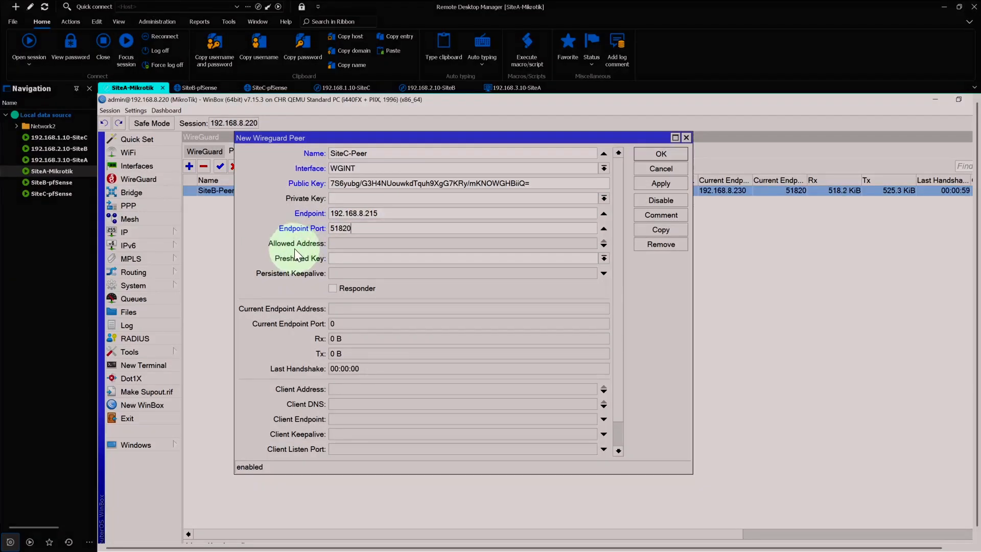
Set SiteC-Peer's allowed addresses to 192.168.1.0/24 and 10.0.0.0/24, and save the peer
{"action": "left_click", "coordinate": [351, 244]}
{"action": "type", "text": "192."}
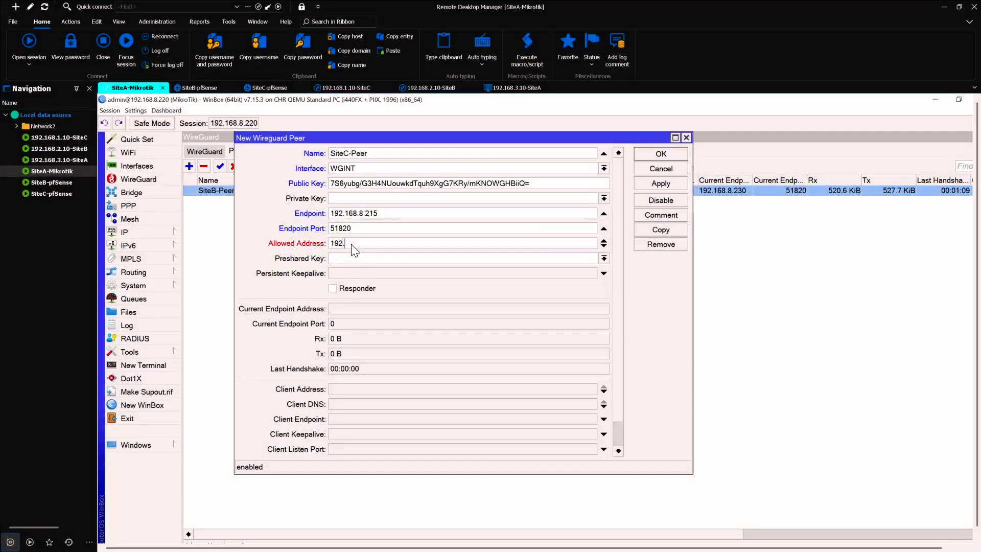
{"action": "type", "text": "168.1.0/24"}
{"action": "left_click", "coordinate": [604, 247]}
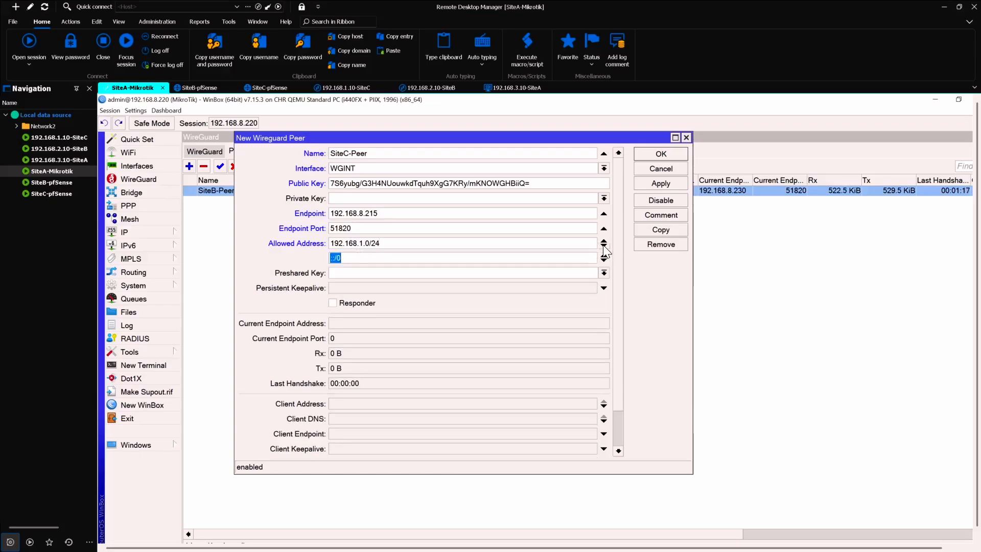
{"action": "type", "text": "10.0.0.0/24"}
{"action": "left_click", "coordinate": [667, 183]}
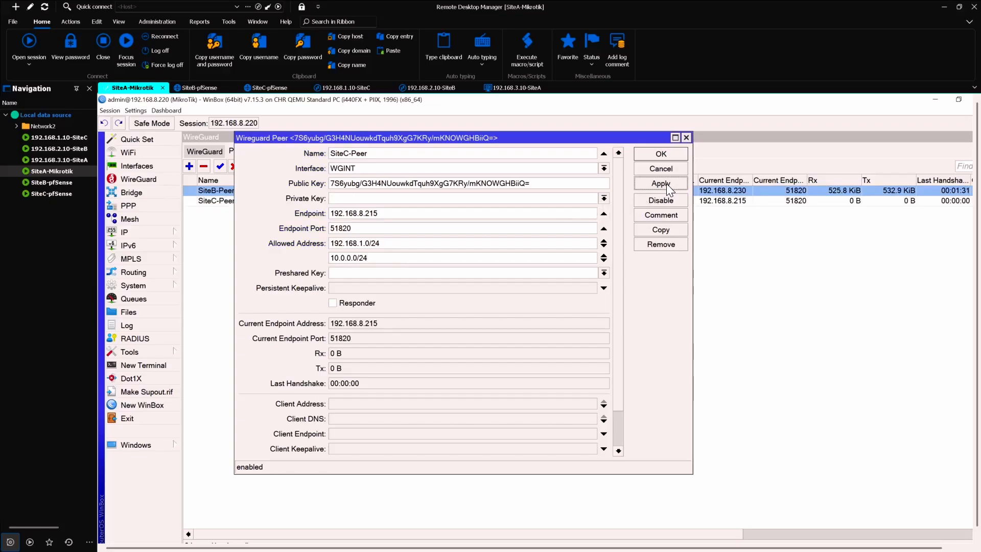
{"action": "left_click", "coordinate": [661, 154]}
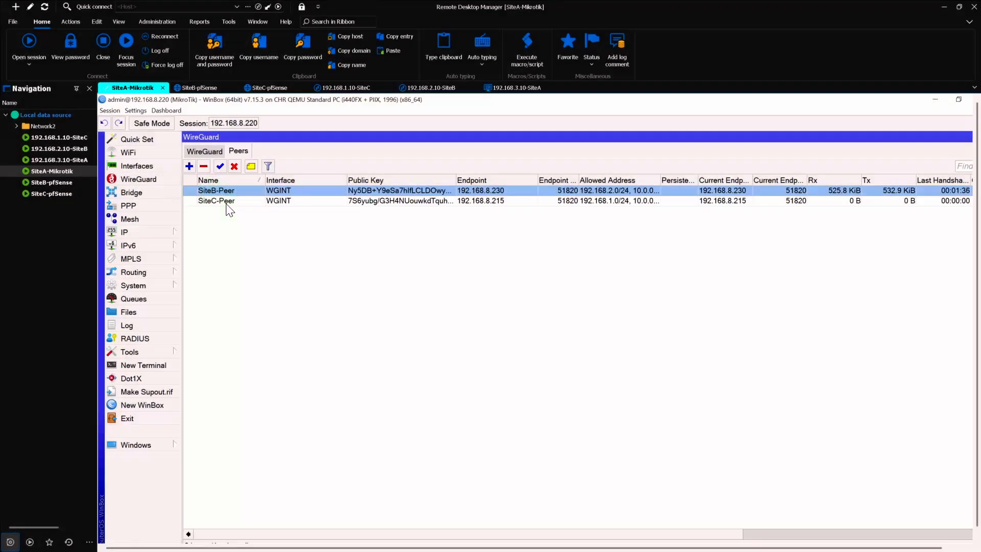
{"action": "left_click", "coordinate": [228, 204]}
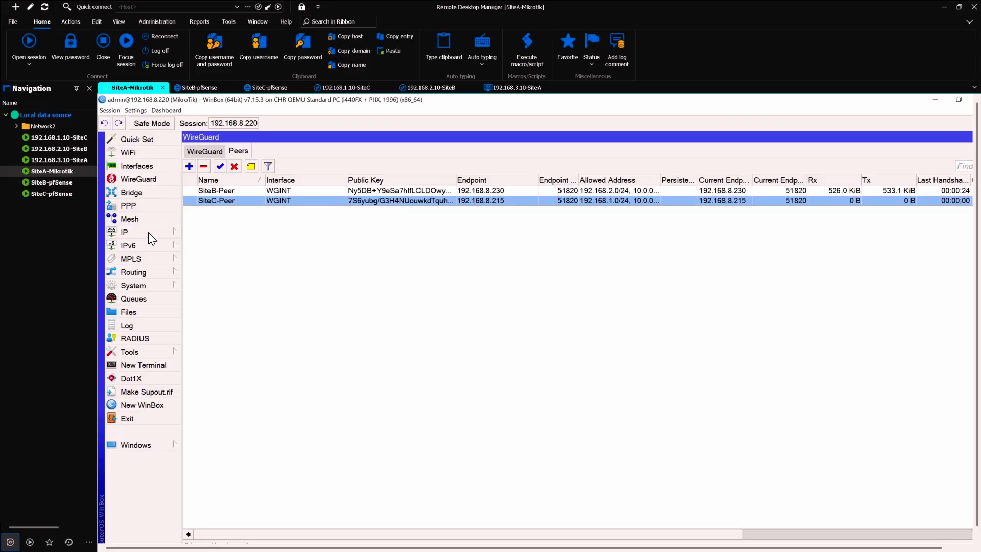
Add a static route on SiteA-Mikrotik to 192.168.1.0/24 through the WGINT gateway
{"action": "left_click", "coordinate": [116, 234]}
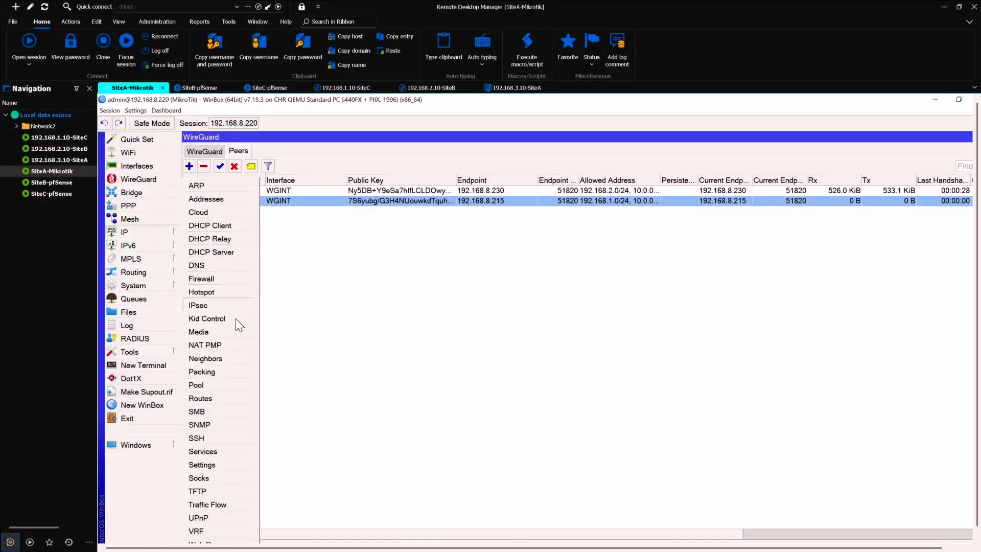
{"action": "left_click", "coordinate": [206, 401]}
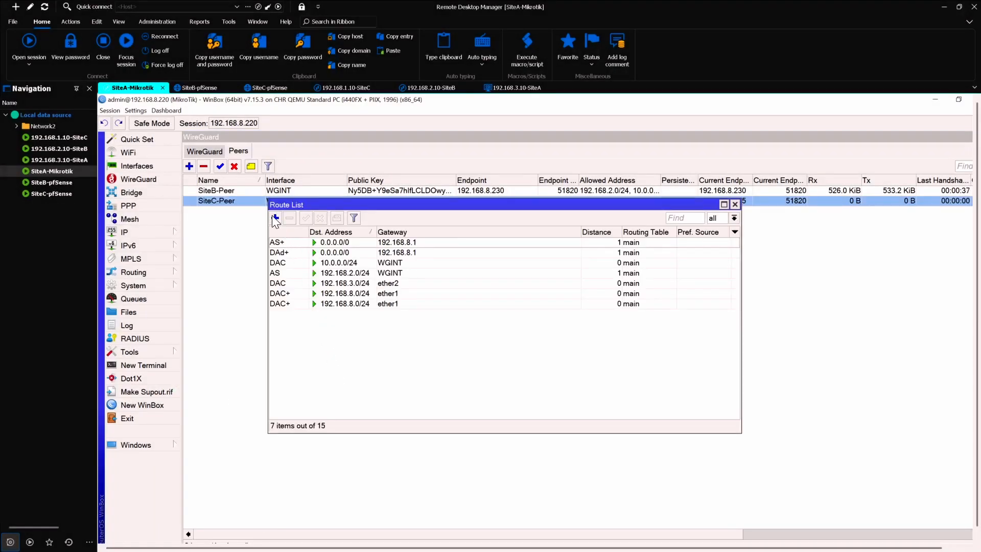
{"action": "left_click", "coordinate": [275, 218]}
{"action": "type", "text": "1"}
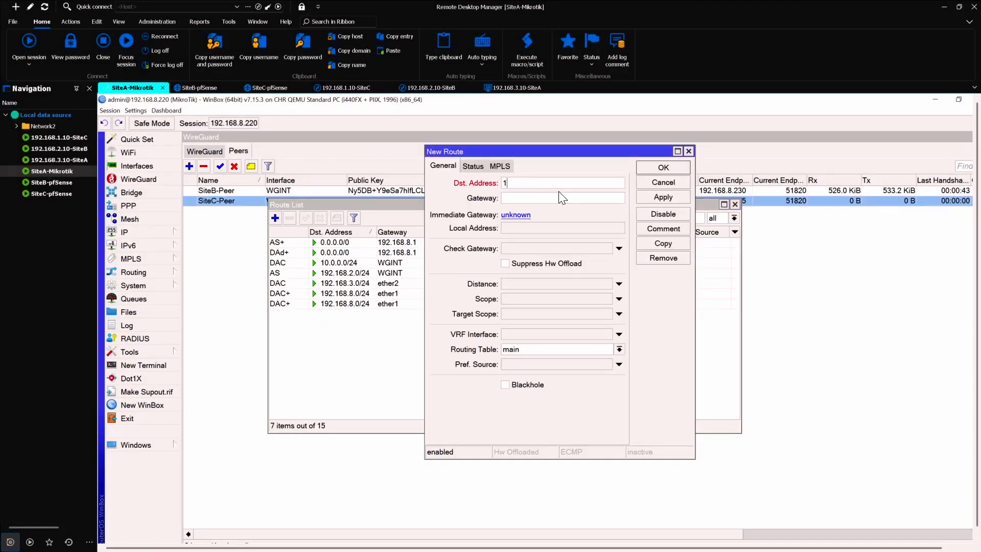
{"action": "type", "text": "92.168.1.0/24"}
{"action": "left_click", "coordinate": [526, 199]}
{"action": "type", "text": "WGINT"}
{"action": "left_click", "coordinate": [659, 201]}
{"action": "left_click", "coordinate": [664, 168]}
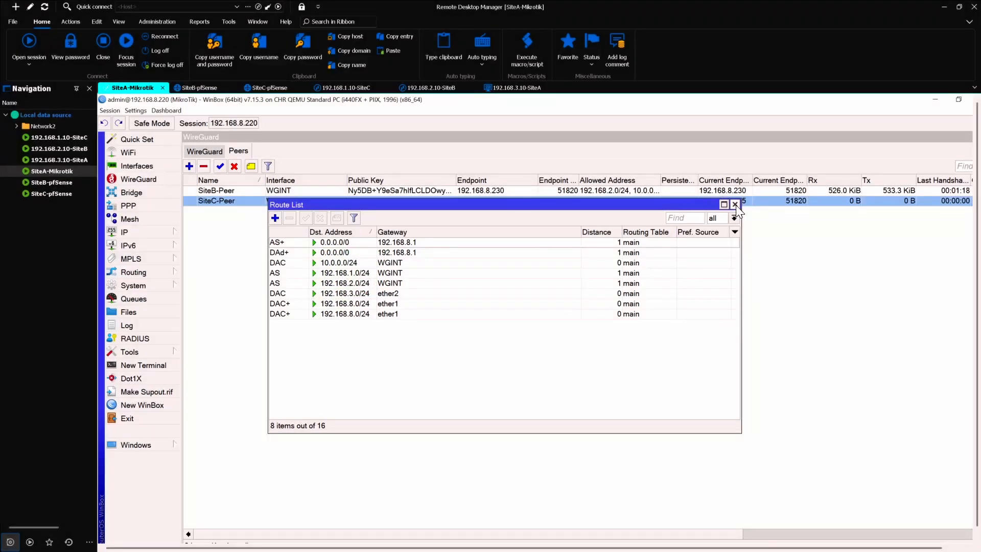
{"action": "left_click", "coordinate": [735, 204]}
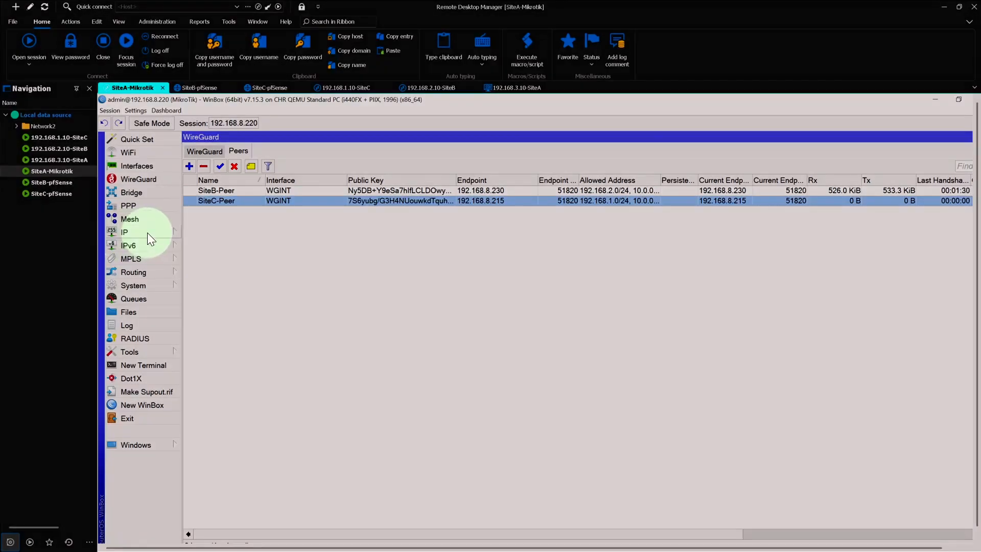
Create a forward-chain firewall filter rule with source address 192.168.1.0/24 and destination address 192.168.3.0/24
{"action": "left_click", "coordinate": [147, 232]}
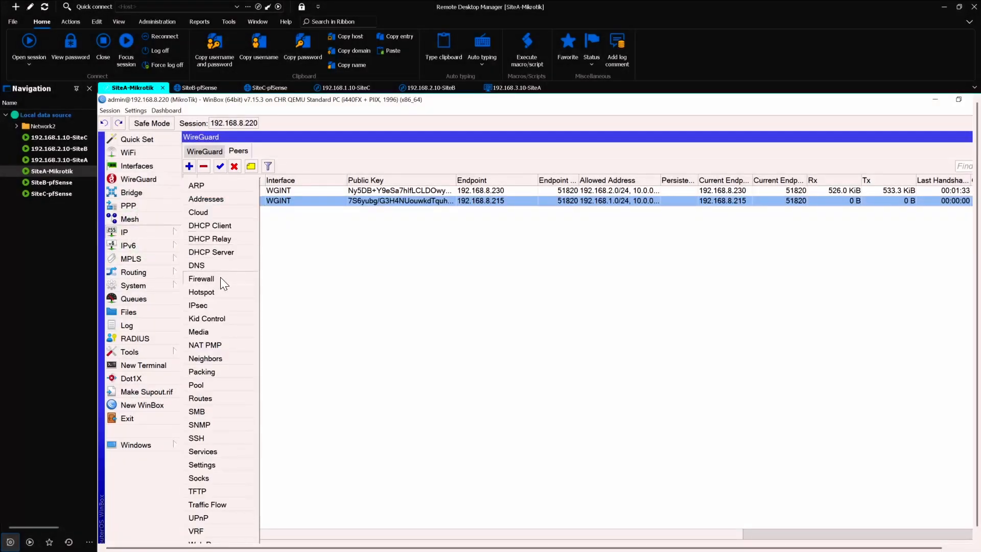
{"action": "left_click", "coordinate": [194, 280]}
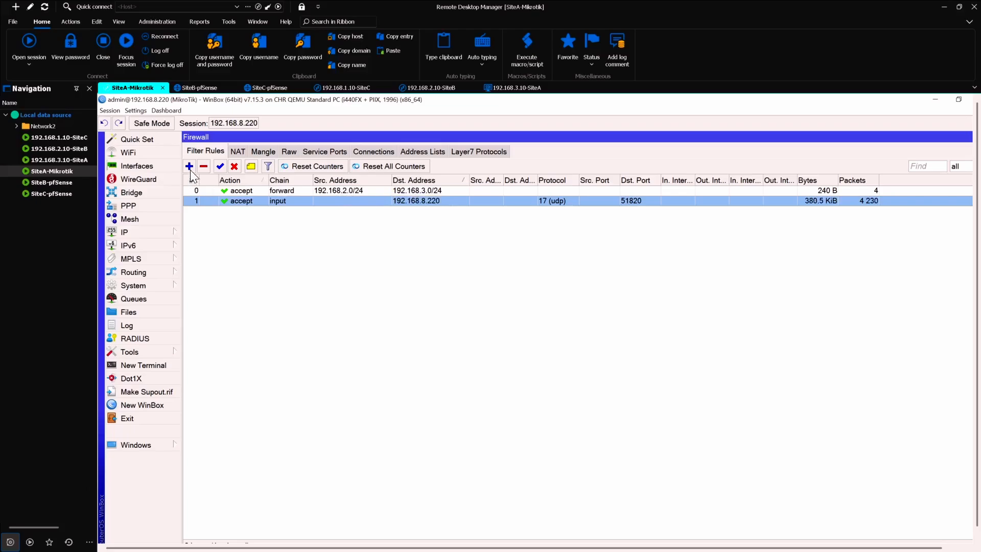
{"action": "left_click", "coordinate": [190, 167]}
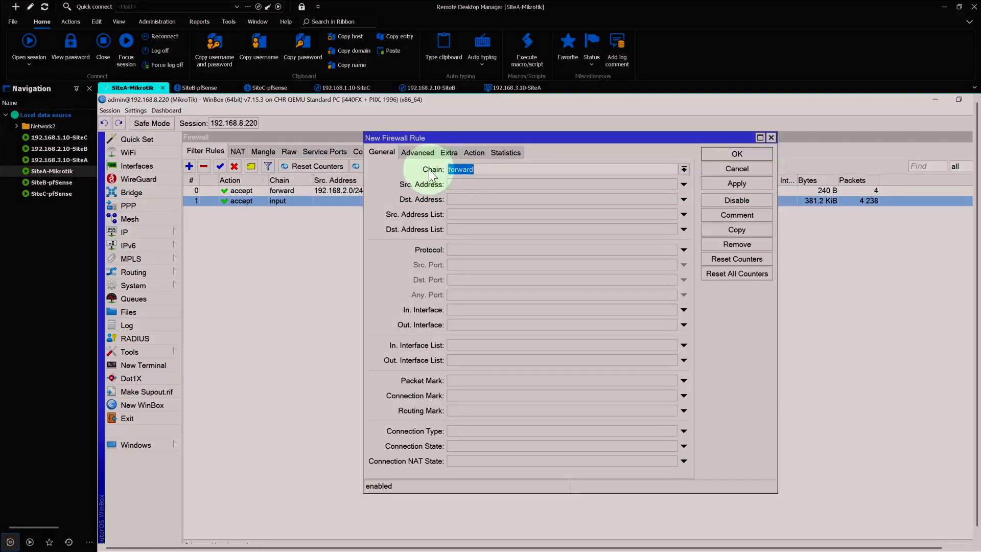
{"action": "left_click", "coordinate": [474, 185]}
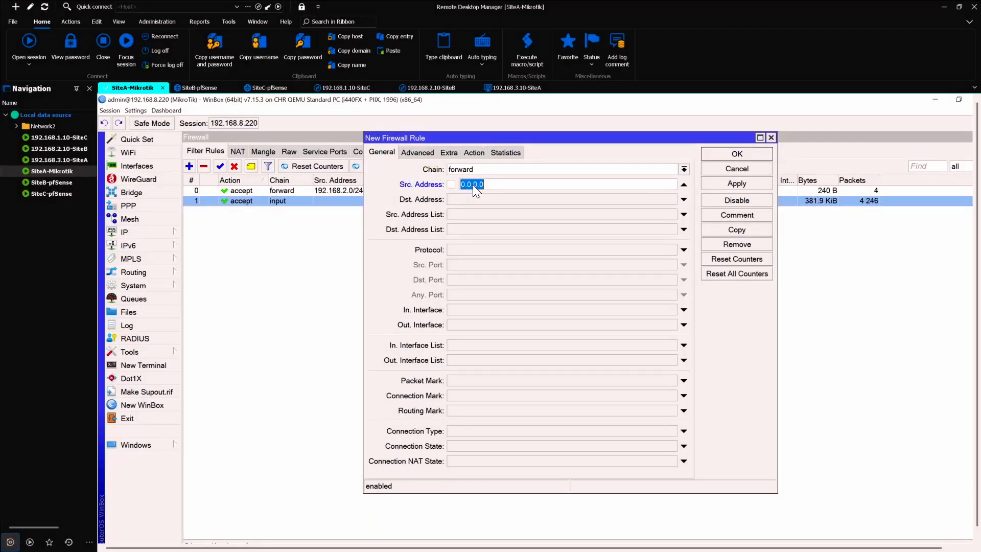
{"action": "type", "text": "192.168.1.0/24"}
{"action": "left_click", "coordinate": [484, 201]}
{"action": "type", "text": "192.16"}
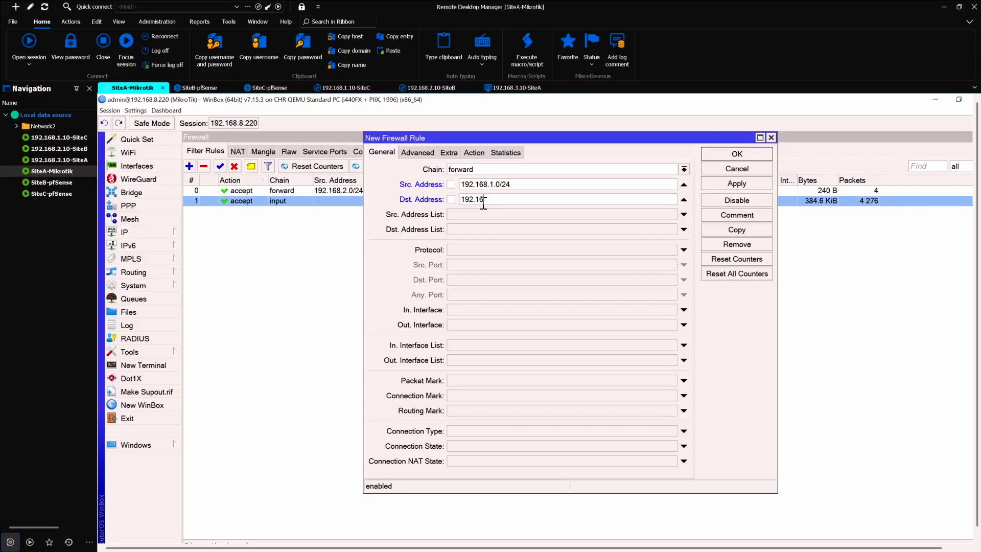
{"action": "type", "text": "8.3.0/24"}
{"action": "left_click", "coordinate": [416, 254]}
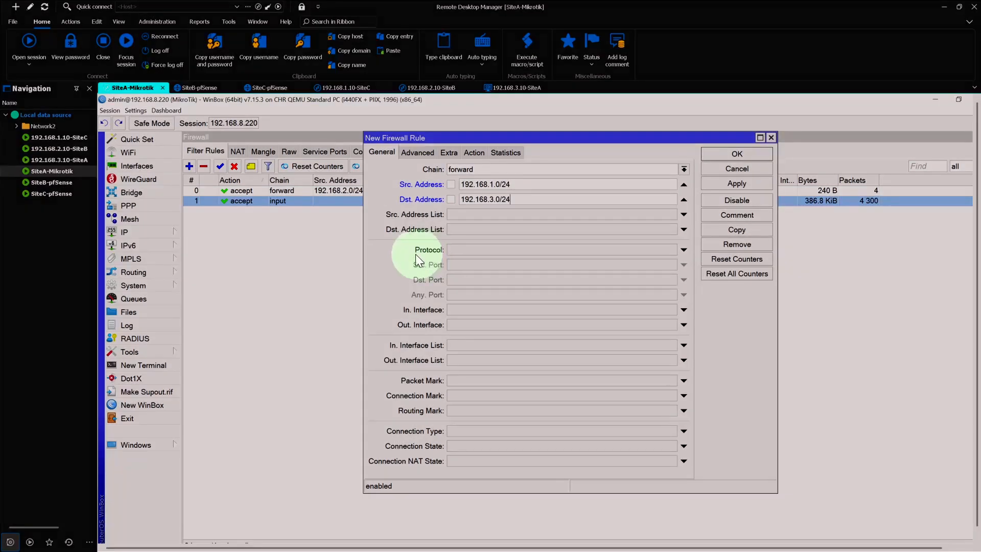
Keep the new forward rule's action as accept, save it and select it in the filter rules
{"action": "left_click", "coordinate": [475, 153]}
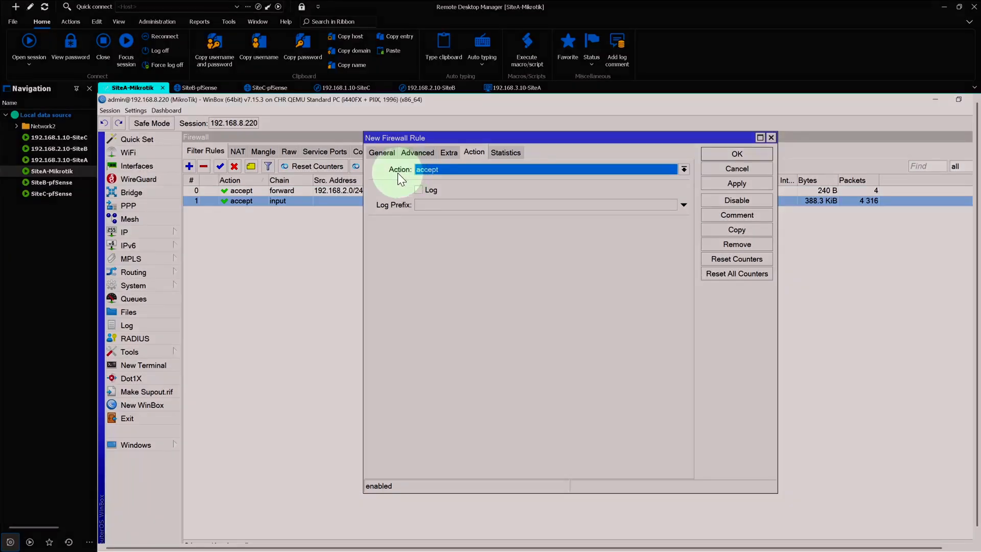
{"action": "left_click", "coordinate": [722, 188]}
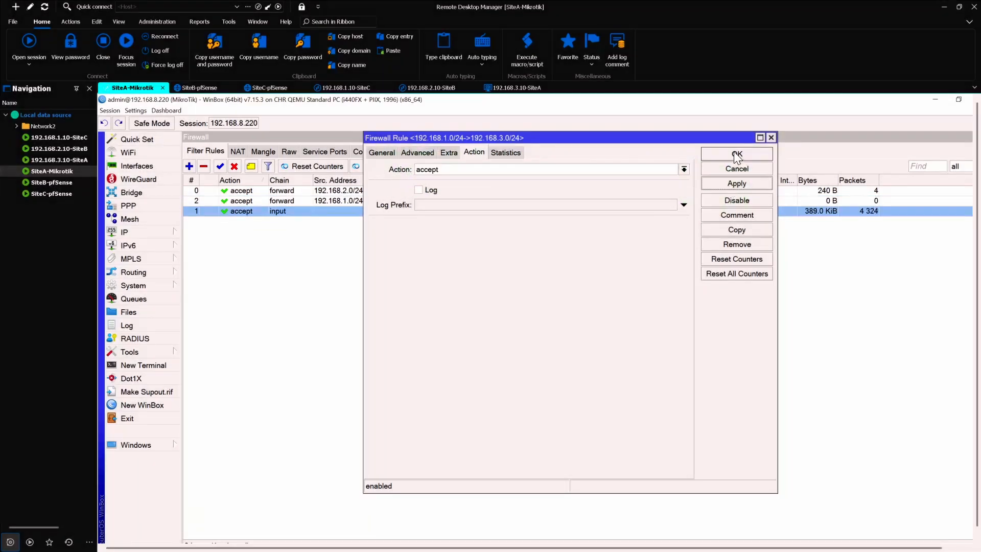
{"action": "left_click", "coordinate": [735, 152]}
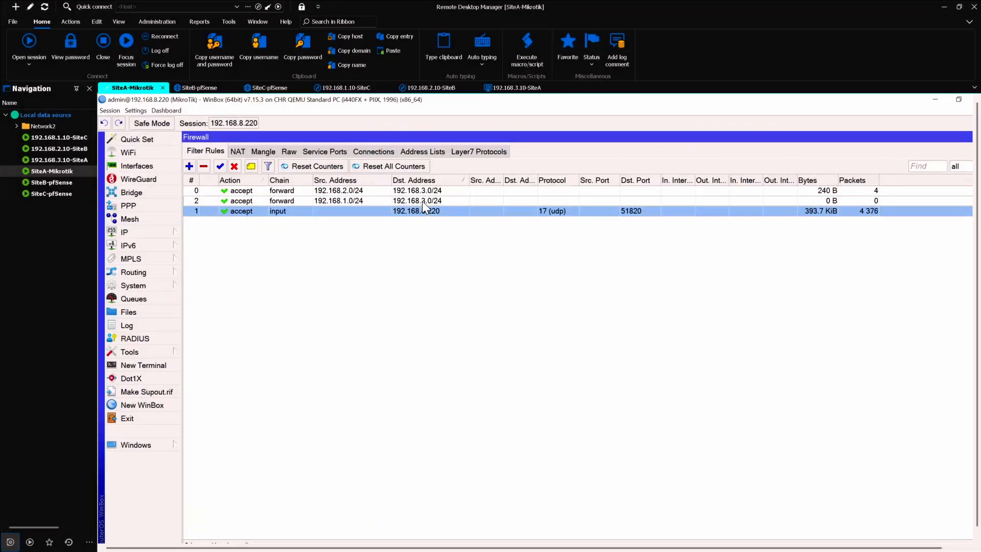
{"action": "left_click", "coordinate": [423, 201]}
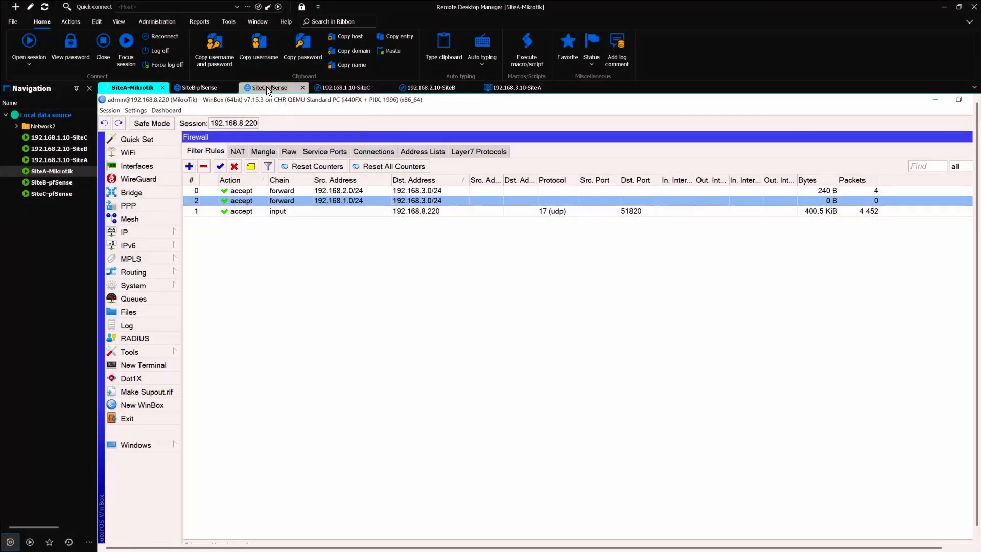
On SiteC-pfSense, change the tun_wg0 tunnel's description to WGINT, then save and apply the WireGuard changes
{"action": "left_click", "coordinate": [266, 88]}
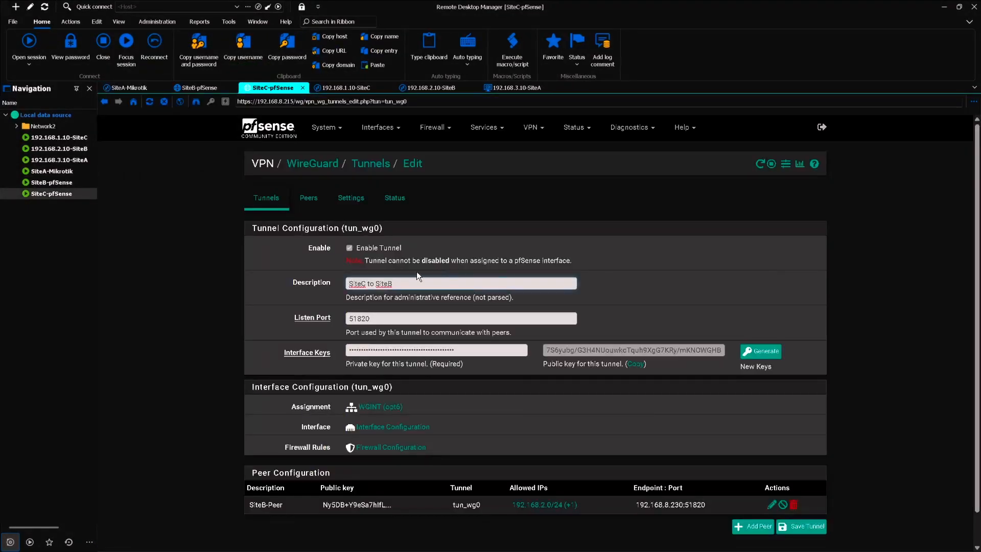
{"action": "triple_click", "coordinate": [399, 282]}
{"action": "type", "text": "WGINT"}
{"action": "left_click", "coordinate": [800, 526]}
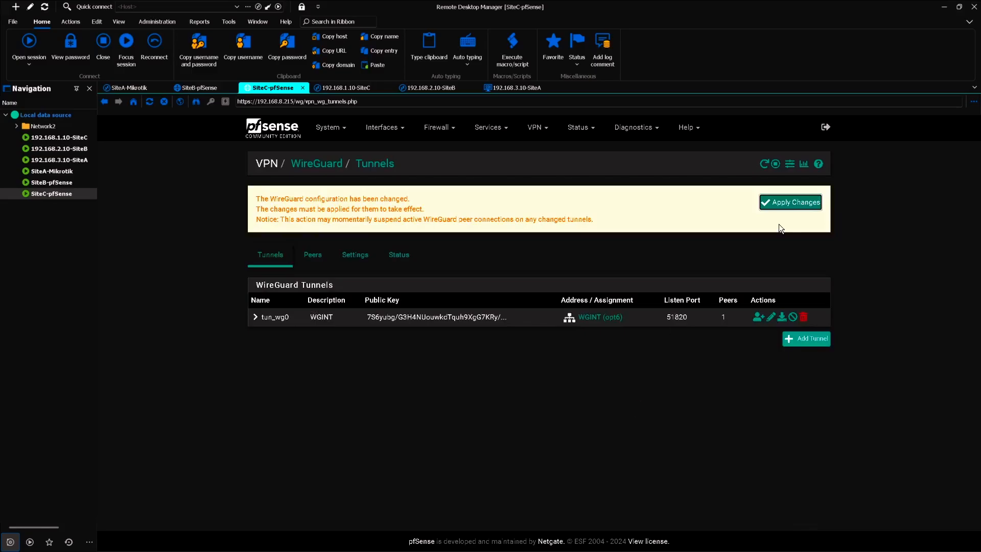
{"action": "left_click", "coordinate": [791, 204]}
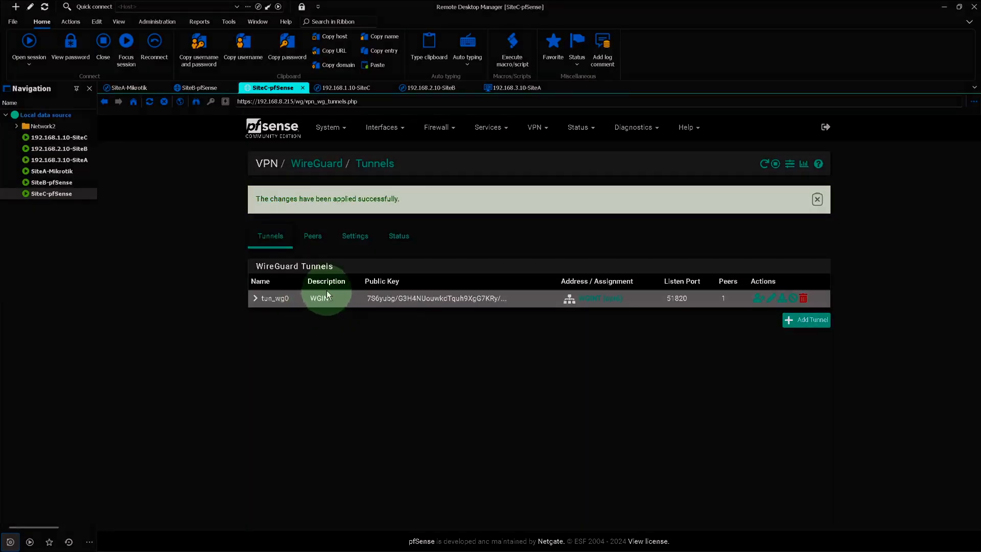
Start a new WireGuard peer on SiteC-pfSense, assign it to tunnel tun_wg0 (WGINT) and describe it as SiteA-Peer
{"action": "left_click", "coordinate": [319, 249]}
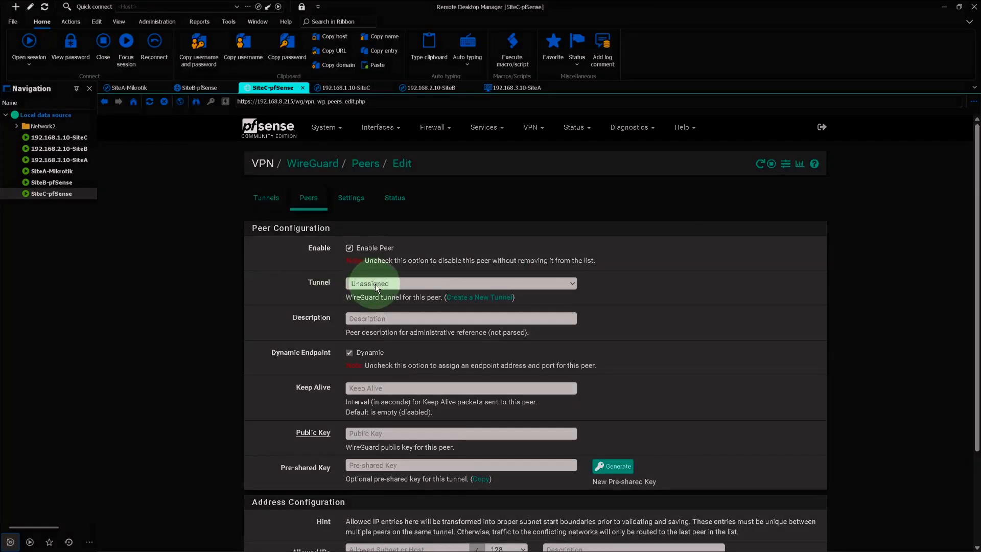
{"action": "left_click", "coordinate": [375, 284]}
{"action": "left_click", "coordinate": [395, 309]}
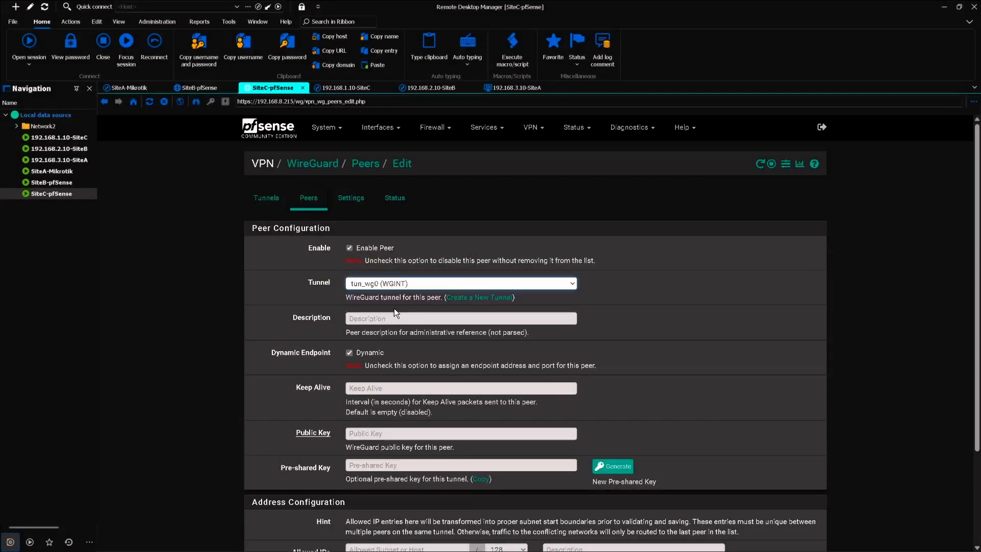
{"action": "scroll", "coordinate": [394, 308], "scroll_direction": "down", "scroll_amount": 1}
{"action": "left_click", "coordinate": [367, 265]}
{"action": "type", "text": "S"}
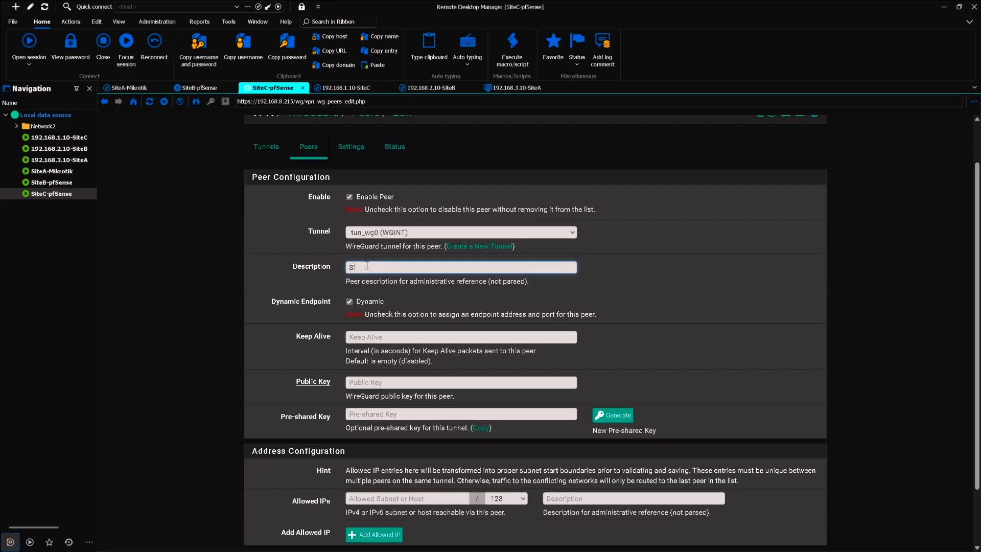
{"action": "type", "text": "iteA-Peer"}
{"action": "left_click", "coordinate": [394, 268]}
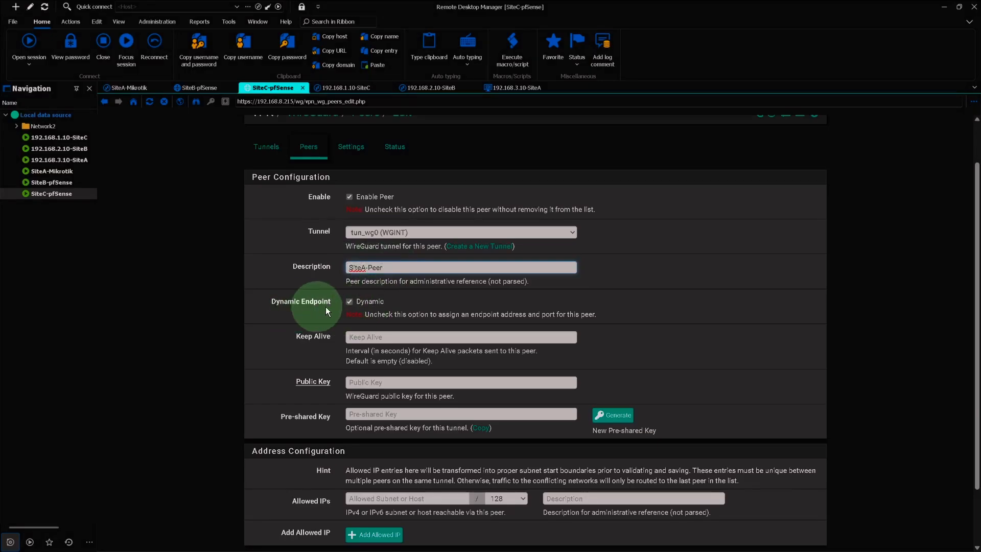
Disable the peer's dynamic endpoint and set its endpoint to 192.168.8.220 with port 51820
{"action": "left_click", "coordinate": [350, 302]}
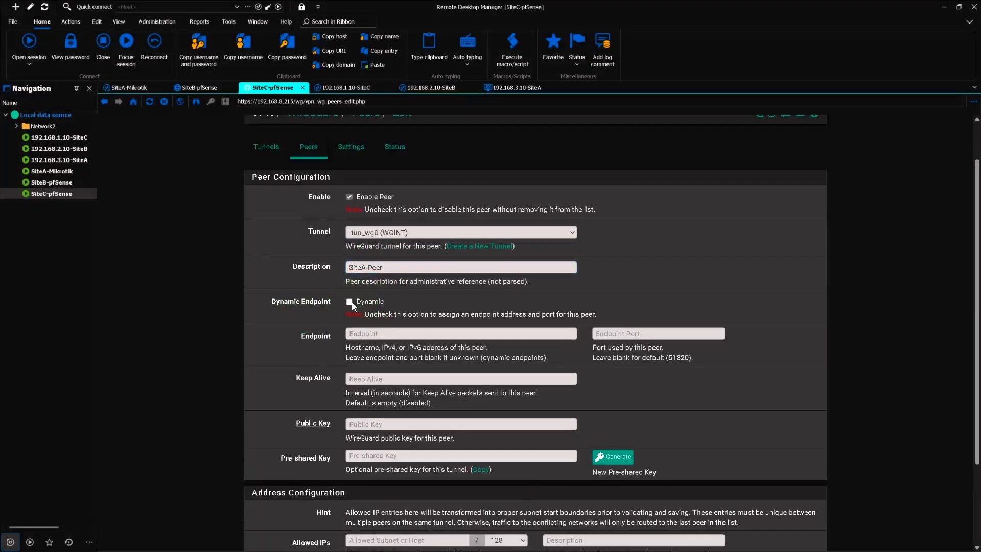
{"action": "left_click", "coordinate": [373, 334]}
{"action": "type", "text": "192.1"}
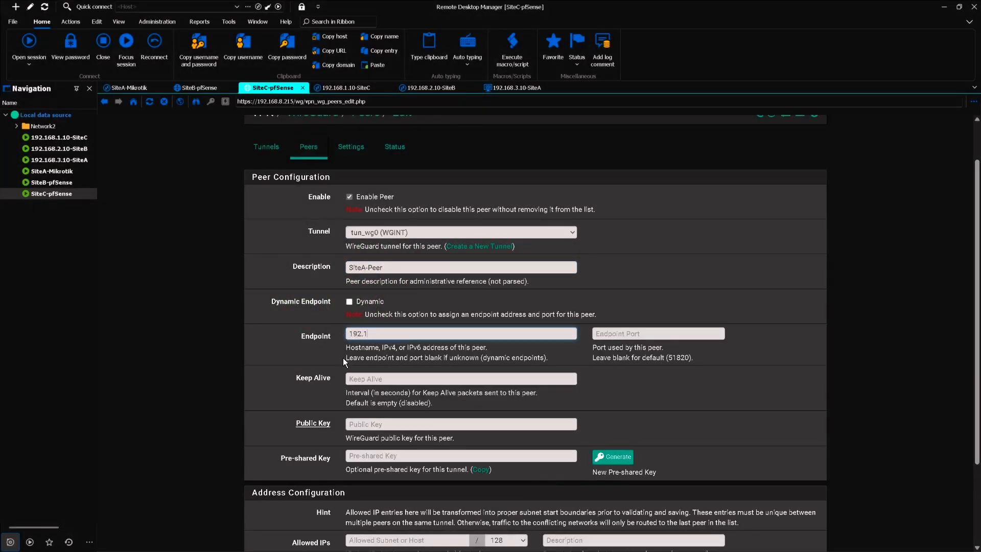
{"action": "type", "text": "68.8.220"}
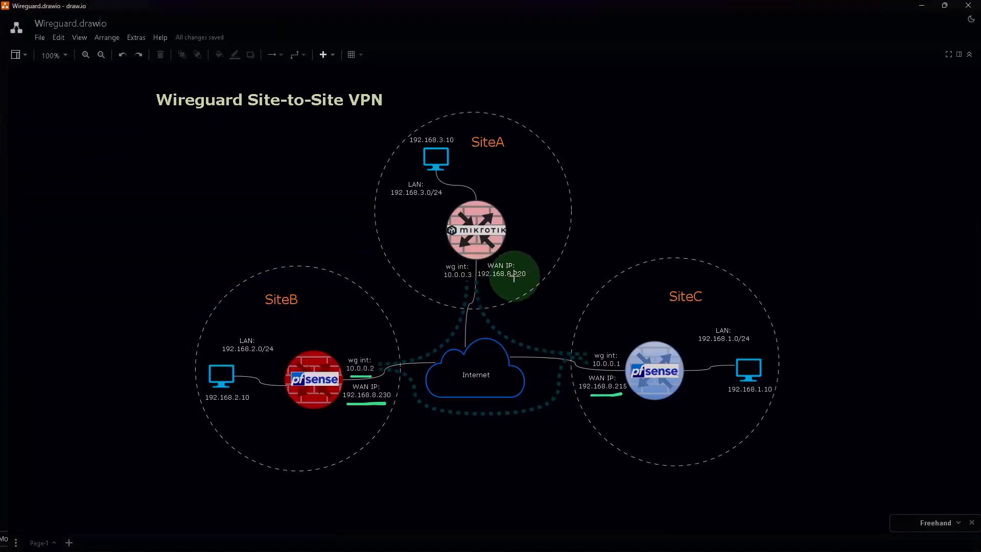
{"action": "left_click", "coordinate": [639, 336]}
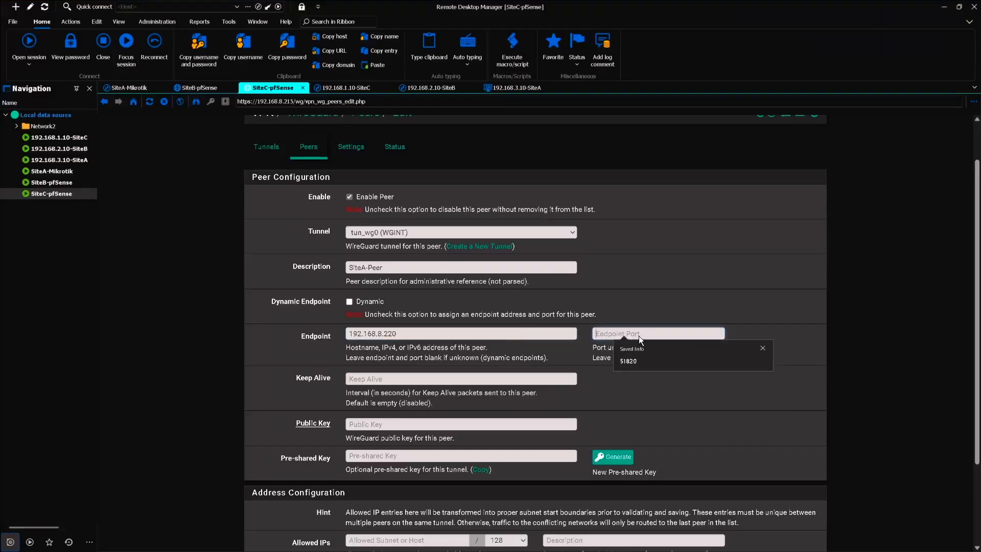
{"action": "left_click", "coordinate": [644, 358]}
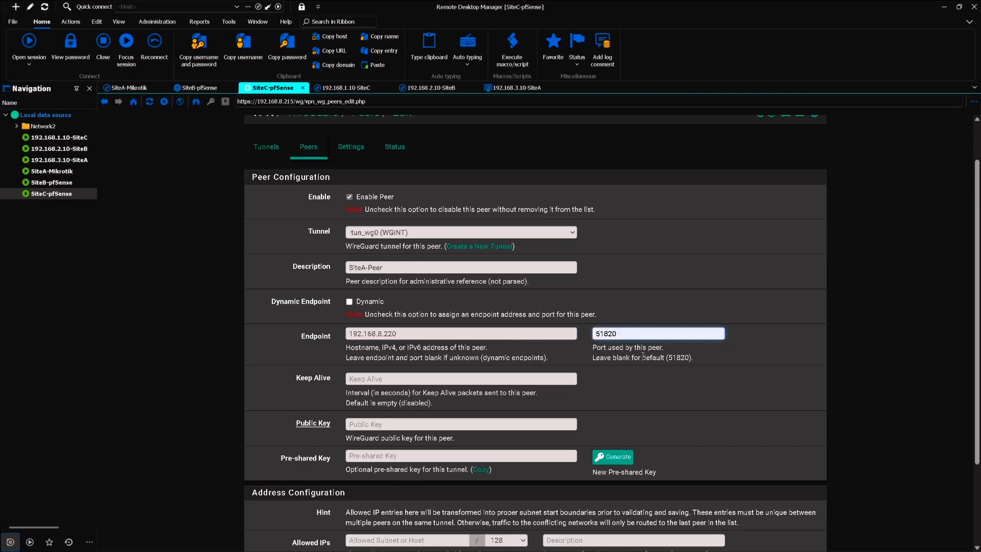
Copy the public key of the WGINT interface on SiteA-Mikrotik into the public key of the new peer on SiteC-pfSense
{"action": "scroll", "coordinate": [643, 360], "scroll_direction": "down", "scroll_amount": 1}
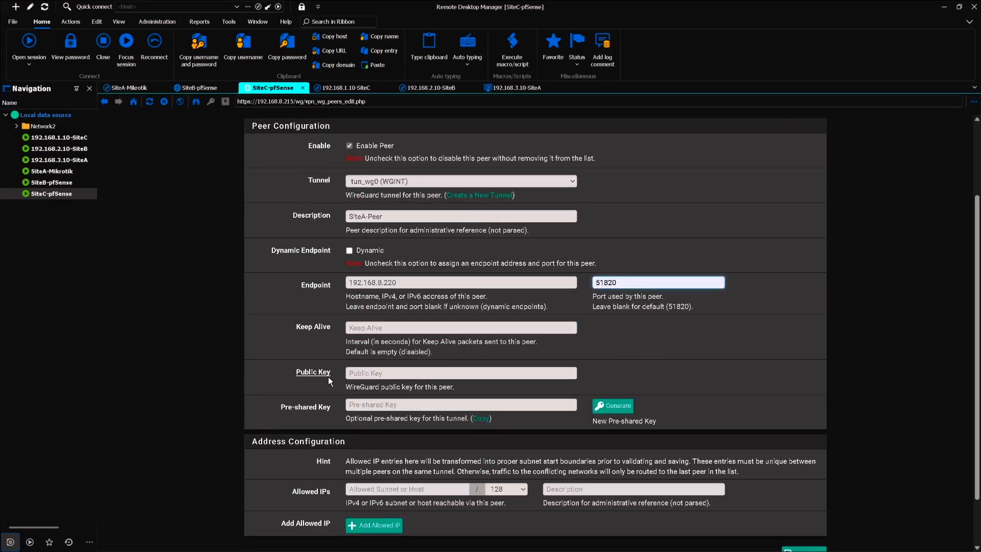
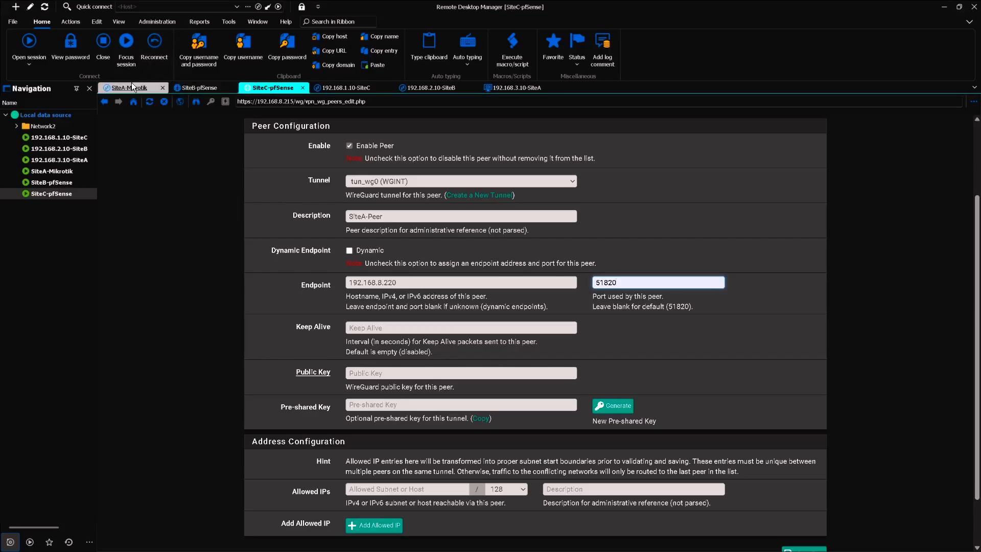
{"action": "left_click", "coordinate": [131, 87]}
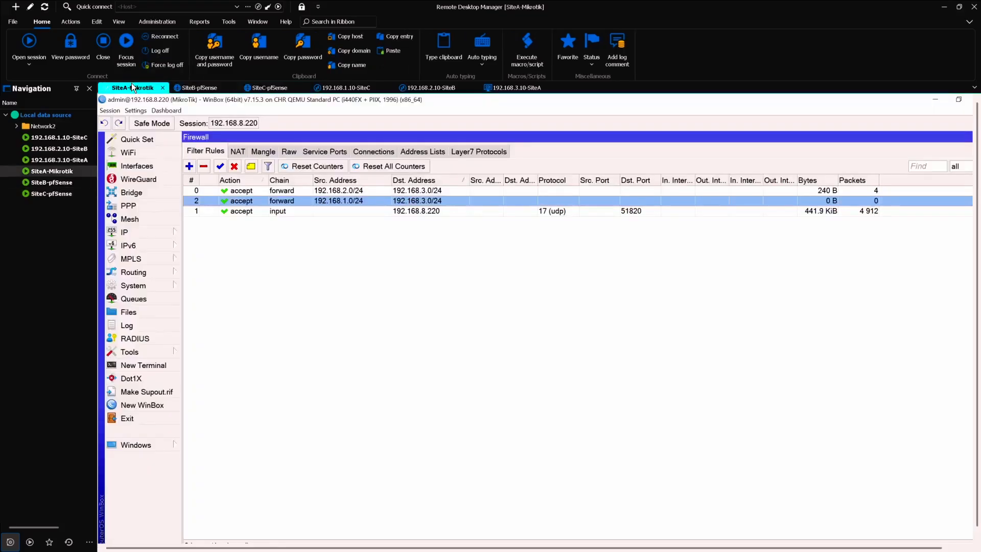
{"action": "left_click", "coordinate": [142, 180]}
{"action": "left_click", "coordinate": [213, 149]}
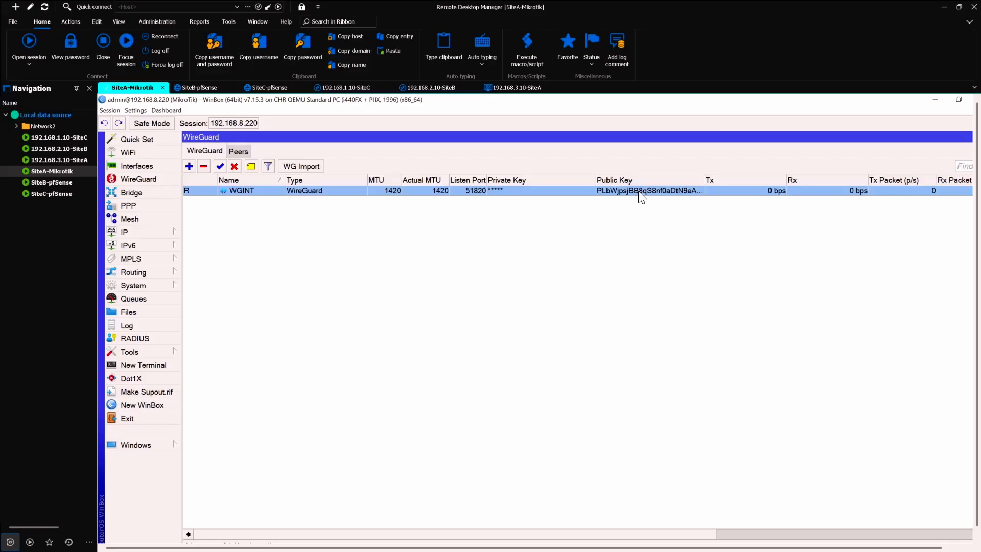
{"action": "double_click", "coordinate": [642, 192]}
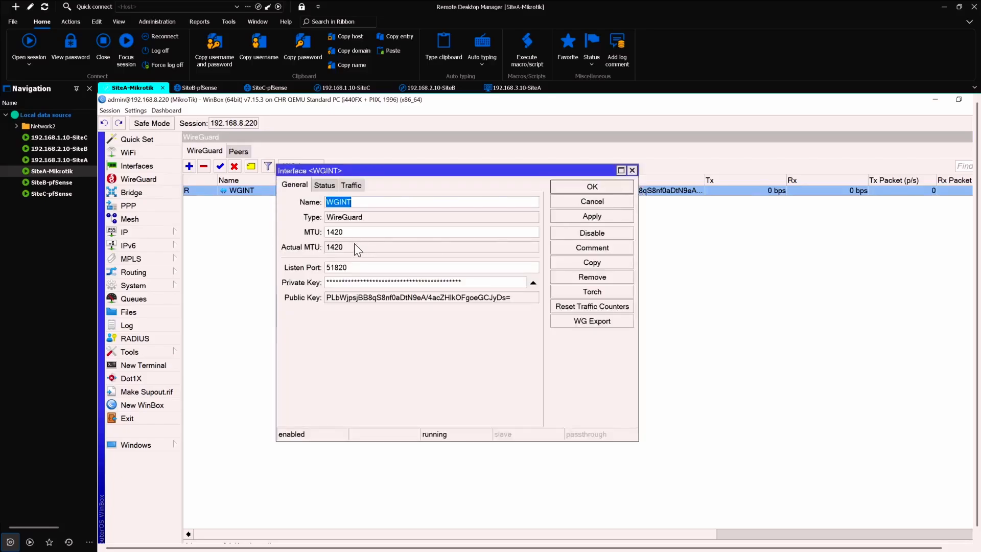
{"action": "double_click", "coordinate": [346, 298]}
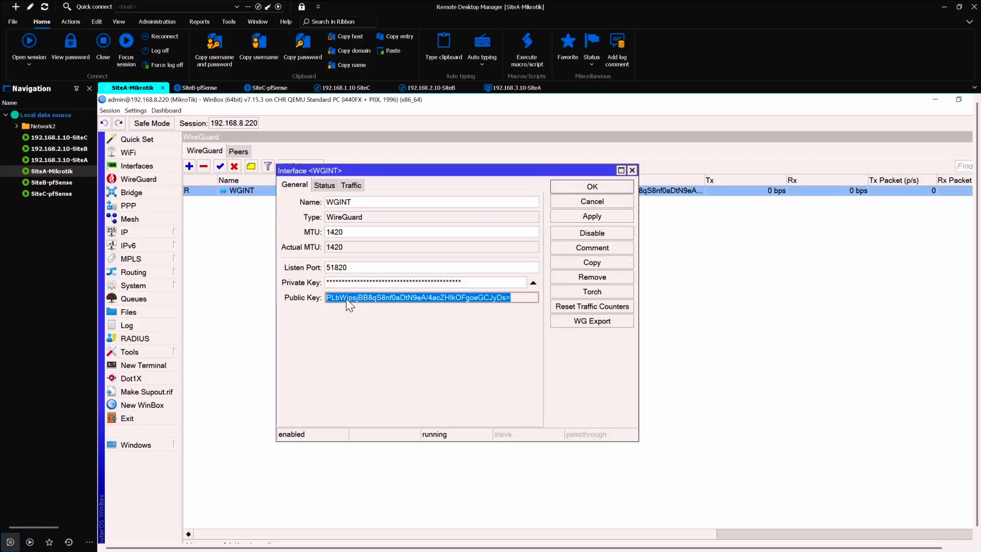
{"action": "left_click", "coordinate": [274, 90]}
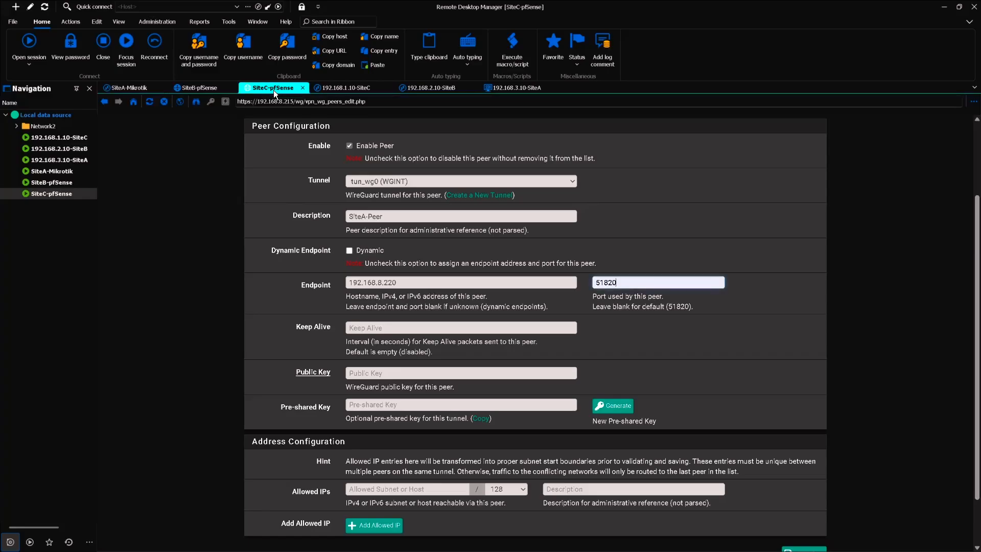
{"action": "left_click", "coordinate": [397, 372]}
{"action": "type", "text": "PLbWjpsjBB8qS8nf0aDtN9eA/4acZHlkOFgoeGCJyDs="}
Set the peer's first allowed IP to 192.168.3.0/24 with the description SiteA Network
{"action": "scroll", "coordinate": [381, 357], "scroll_direction": "down", "scroll_amount": 2}
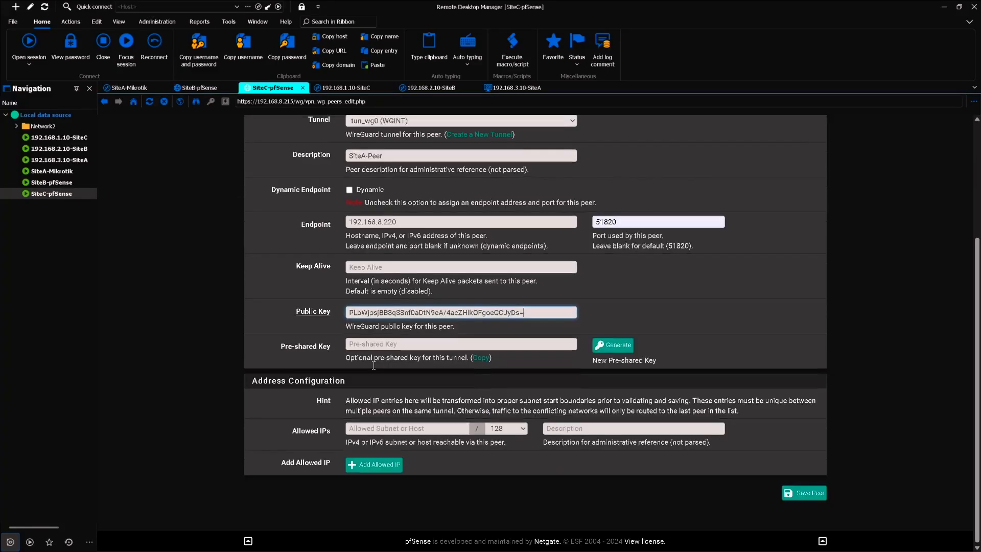
{"action": "left_click", "coordinate": [314, 431]}
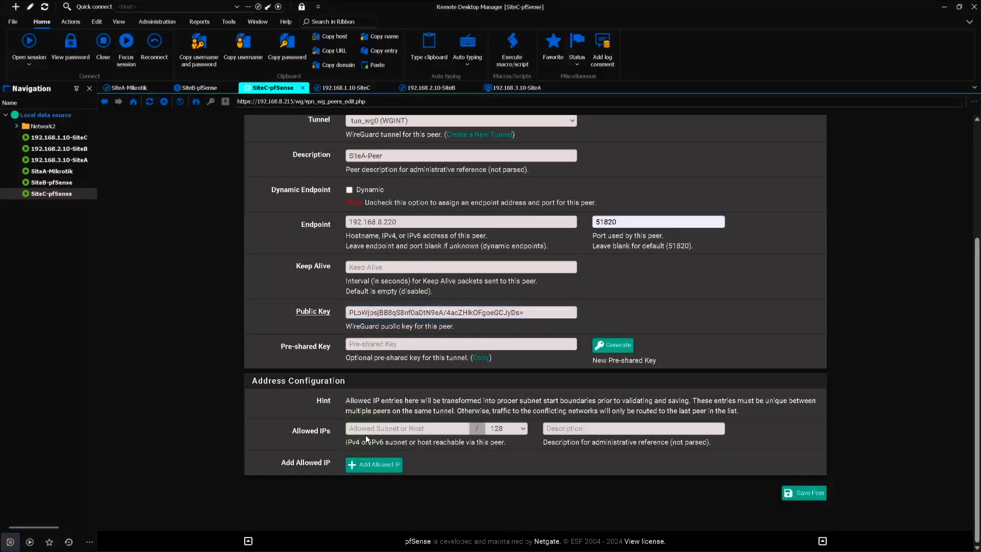
{"action": "left_click", "coordinate": [375, 429]}
{"action": "type", "text": "192.168.3.0"}
{"action": "left_click", "coordinate": [511, 431]}
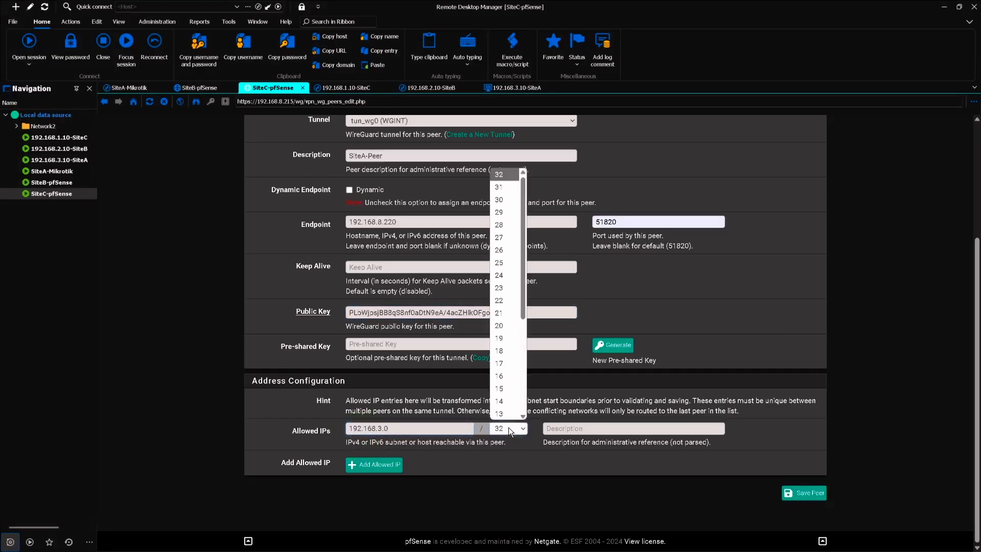
{"action": "left_click", "coordinate": [505, 275]}
{"action": "left_click", "coordinate": [566, 430]}
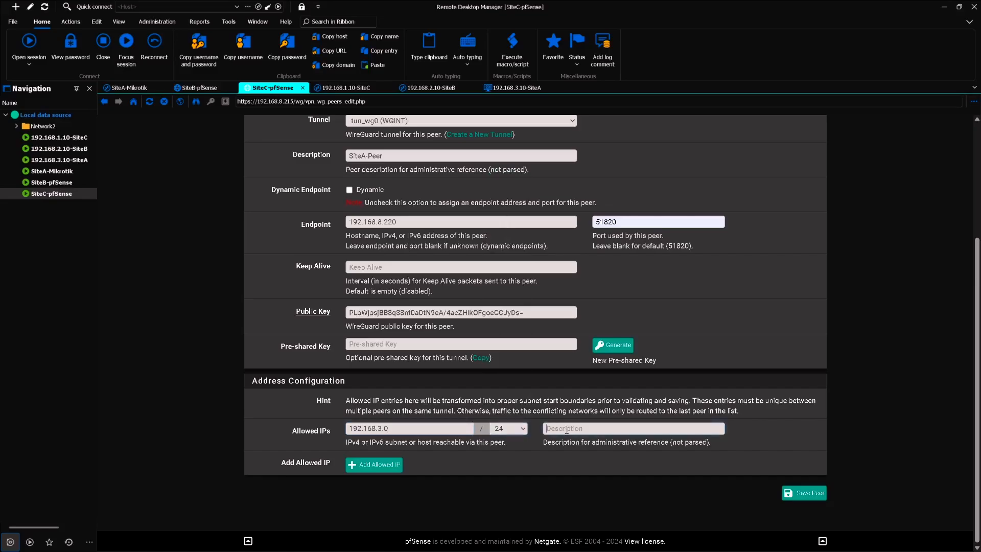
{"action": "type", "text": "SiteA Network"}
Add a second allowed IP of 10.0.0.0/24 to the peer with the description WG Network
{"action": "left_click", "coordinate": [363, 464]}
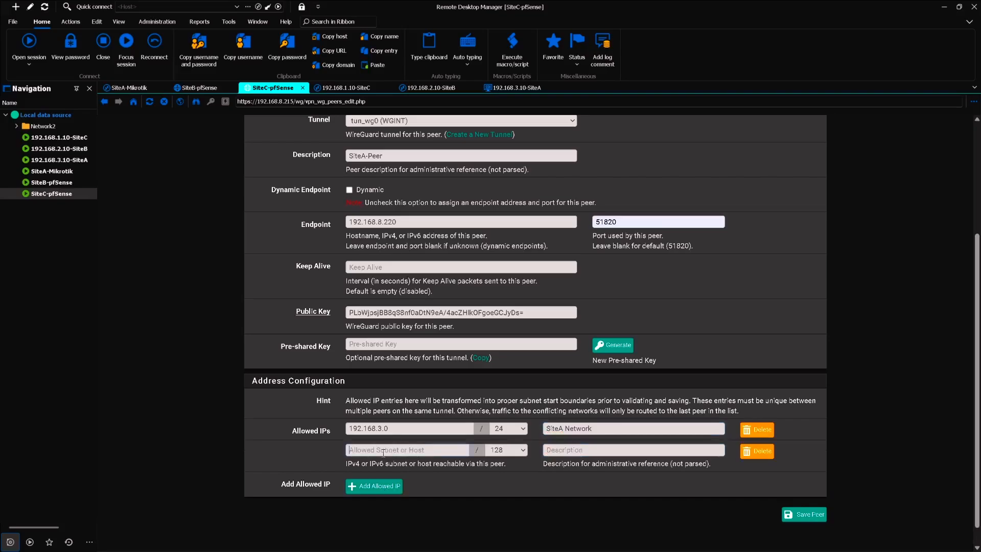
{"action": "type", "text": "10.0.0.0"}
{"action": "left_click", "coordinate": [509, 448]}
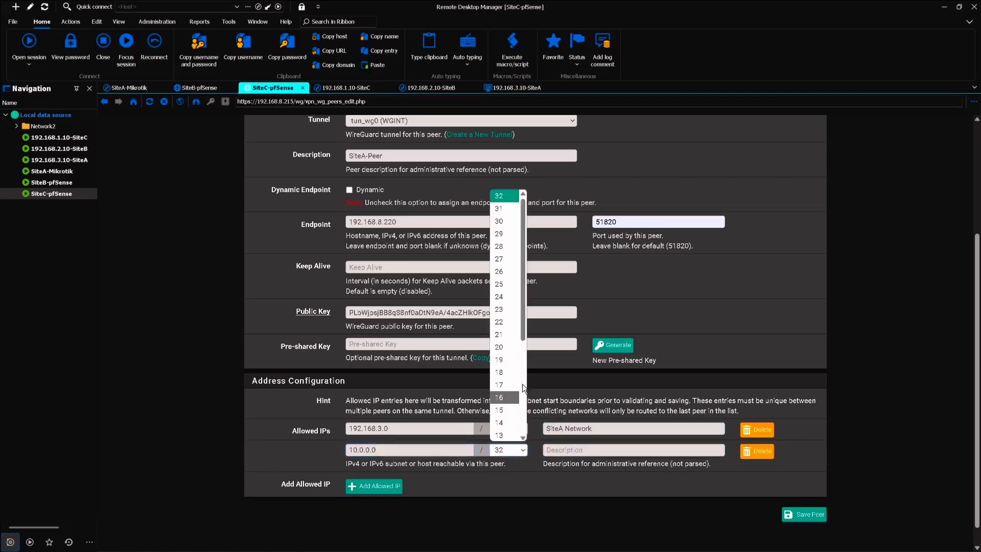
{"action": "left_click", "coordinate": [512, 300]}
{"action": "left_click", "coordinate": [573, 452]}
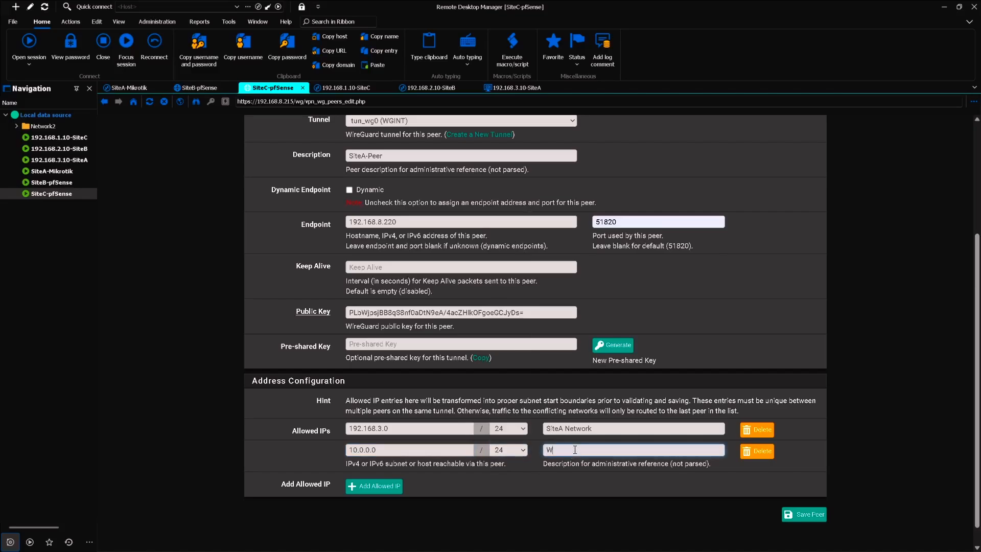
{"action": "type", "text": "WG Network"}
Save the peer, apply the WireGuard changes and check the handshakes of tun_wg0's peers in the WireGuard status
{"action": "scroll", "coordinate": [609, 458], "scroll_direction": "down", "scroll_amount": 1}
{"action": "left_click", "coordinate": [809, 492]}
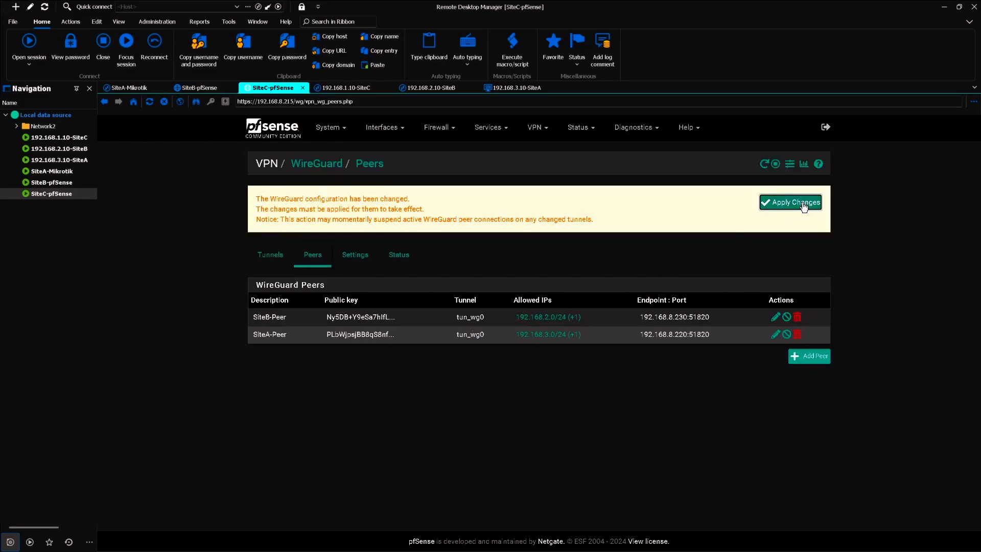
{"action": "left_click", "coordinate": [795, 203]}
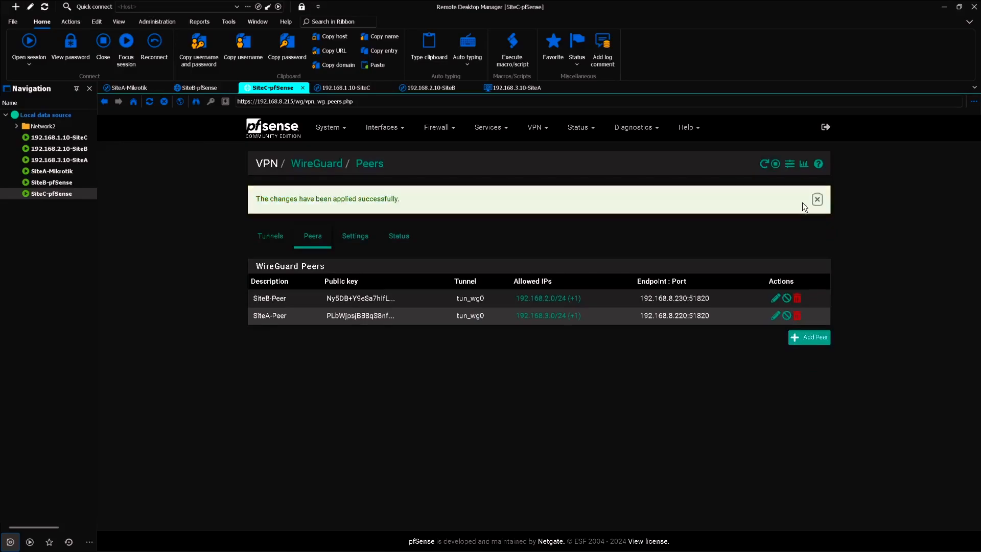
{"action": "left_click", "coordinate": [399, 235]}
{"action": "left_click", "coordinate": [256, 260]}
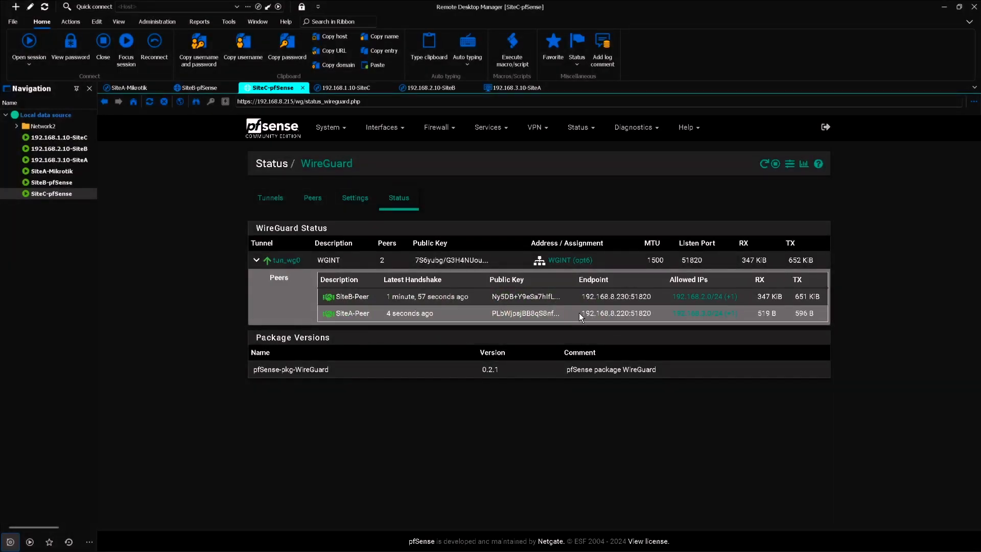
Start a new routing gateway on the WGINT interface, keeping IPv4 as the address family
{"action": "left_click", "coordinate": [325, 129]}
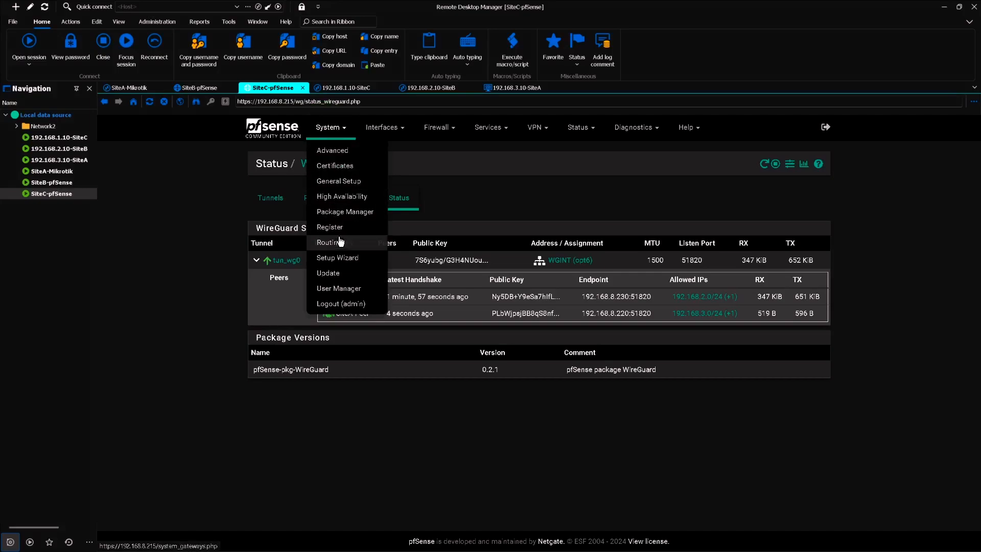
{"action": "left_click", "coordinate": [364, 243]}
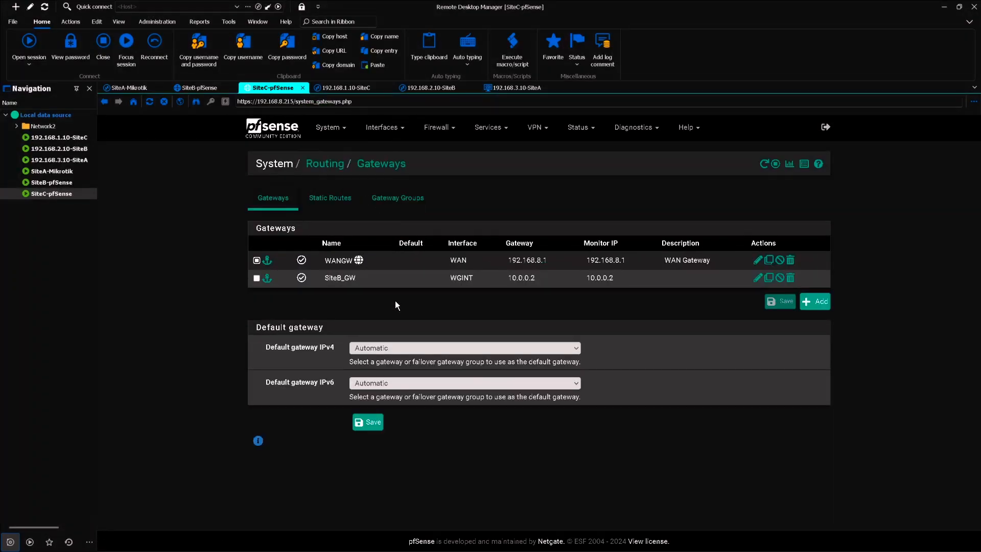
{"action": "left_click", "coordinate": [817, 305]}
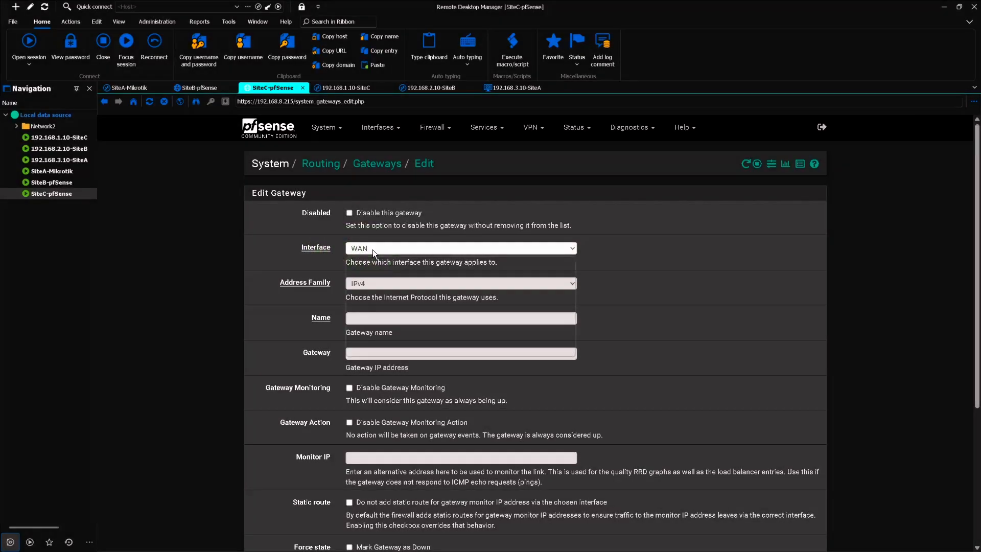
{"action": "left_click", "coordinate": [373, 249]}
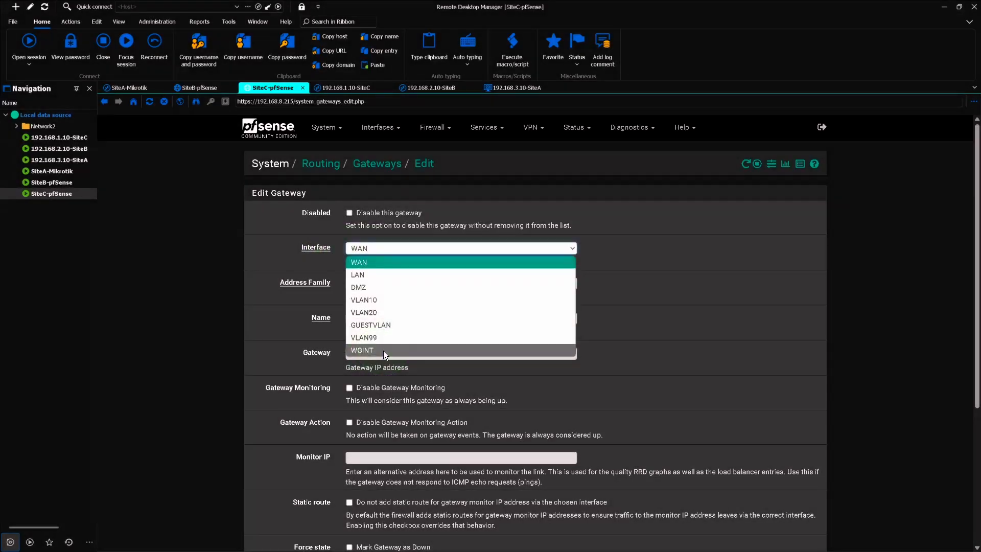
{"action": "left_click", "coordinate": [384, 351]}
{"action": "scroll", "coordinate": [376, 327], "scroll_direction": "down", "scroll_amount": 1}
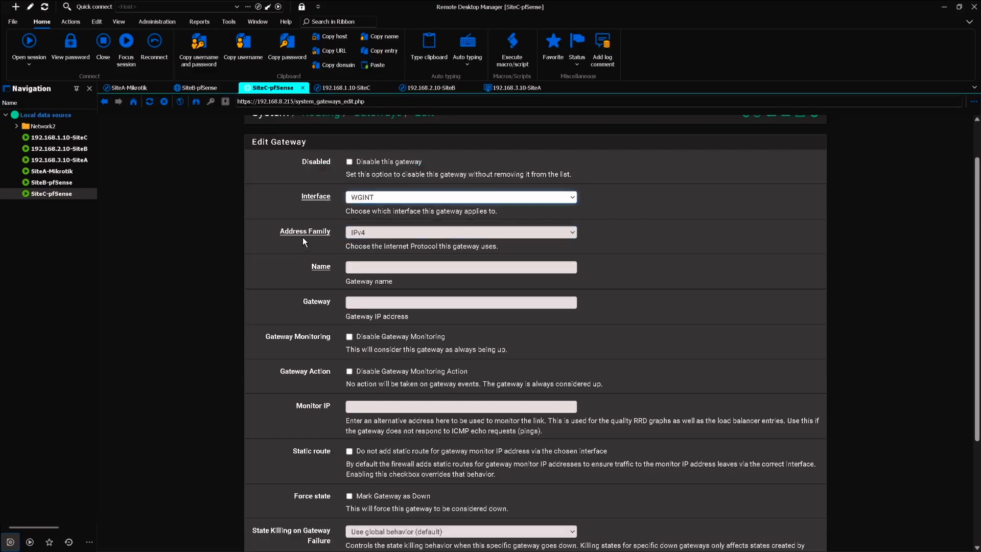
{"action": "left_click", "coordinate": [365, 234]}
Name the gateway SiteA_GW, set its gateway IP address to 10.0.0.3 and save it
{"action": "left_click", "coordinate": [351, 265]}
{"action": "type", "text": "Site"}
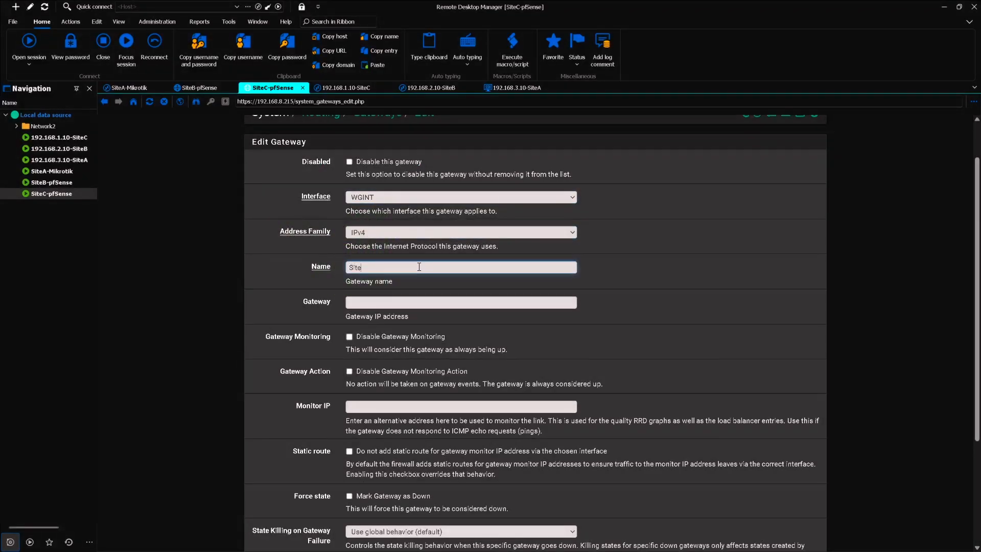
{"action": "type", "text": "A_GW"}
{"action": "left_click", "coordinate": [385, 302]}
{"action": "type", "text": "10.0"}
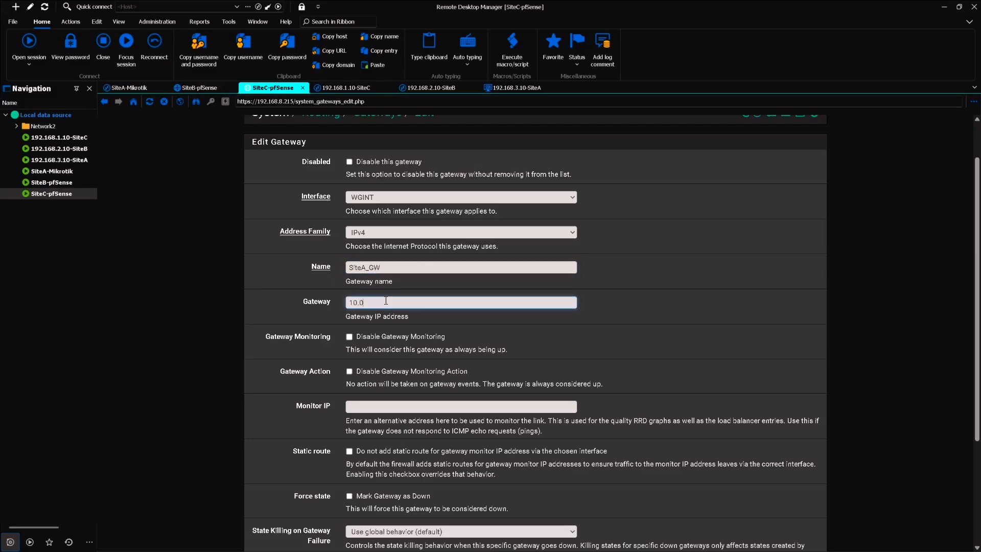
{"action": "type", "text": ".0.3"}
{"action": "scroll", "coordinate": [370, 357], "scroll_direction": "down", "scroll_amount": 3}
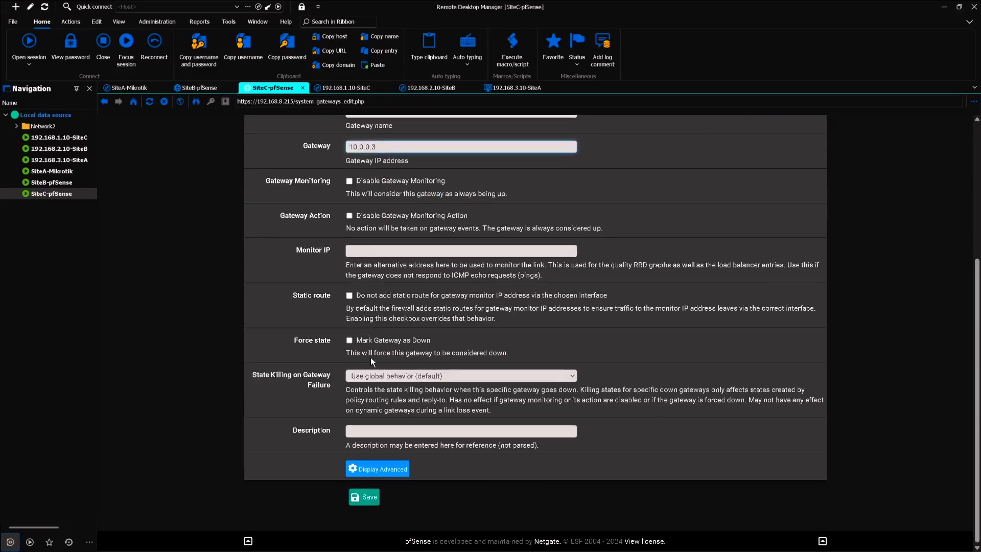
{"action": "left_click", "coordinate": [366, 503]}
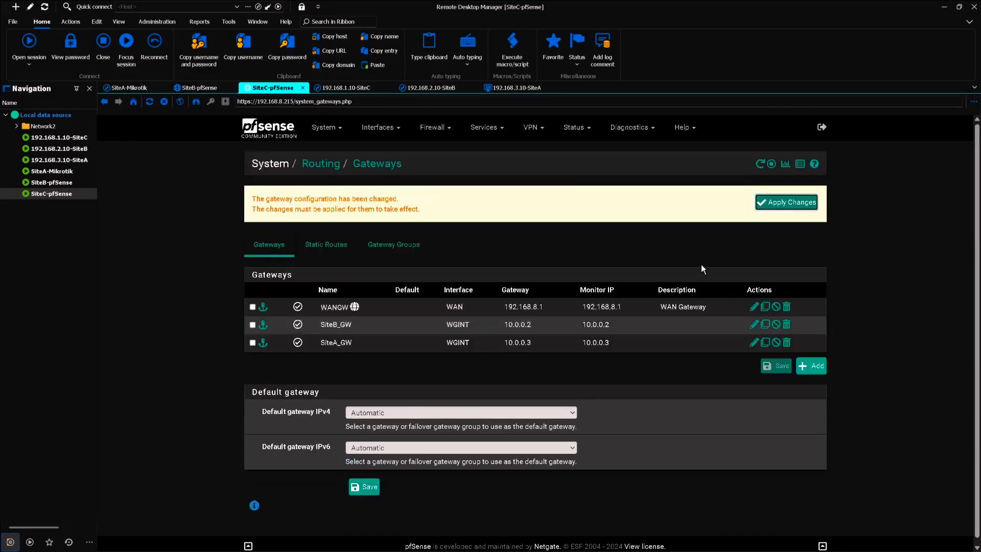
Apply the gateway changes and start a new static route with destination network 192.168.3.0/24
{"action": "left_click", "coordinate": [796, 205]}
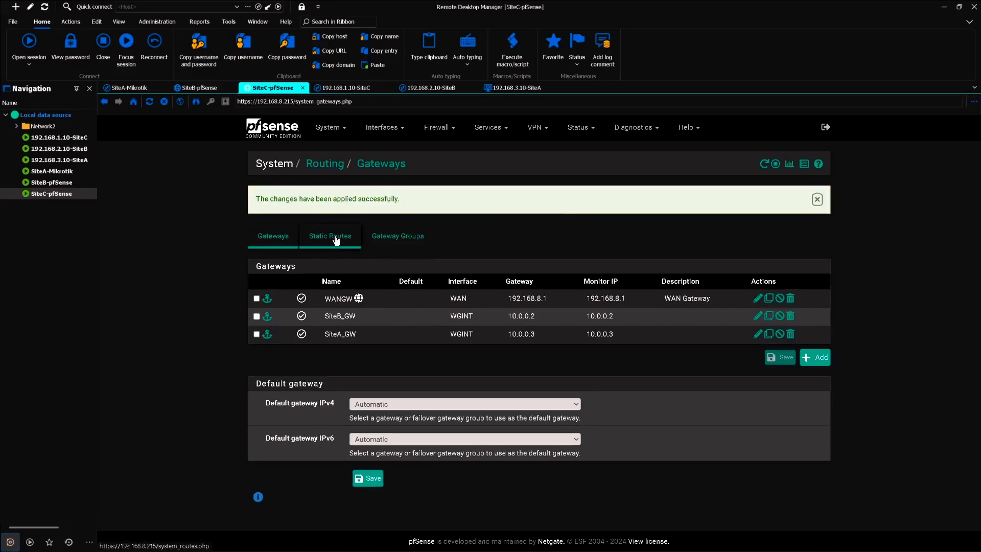
{"action": "left_click", "coordinate": [335, 236]}
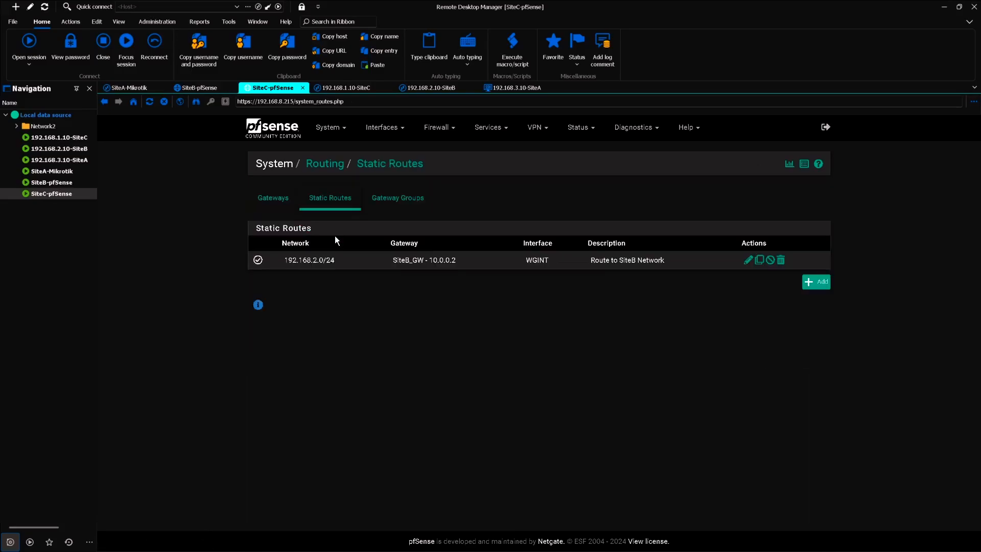
{"action": "left_click", "coordinate": [822, 284]}
{"action": "type", "text": "192.168"}
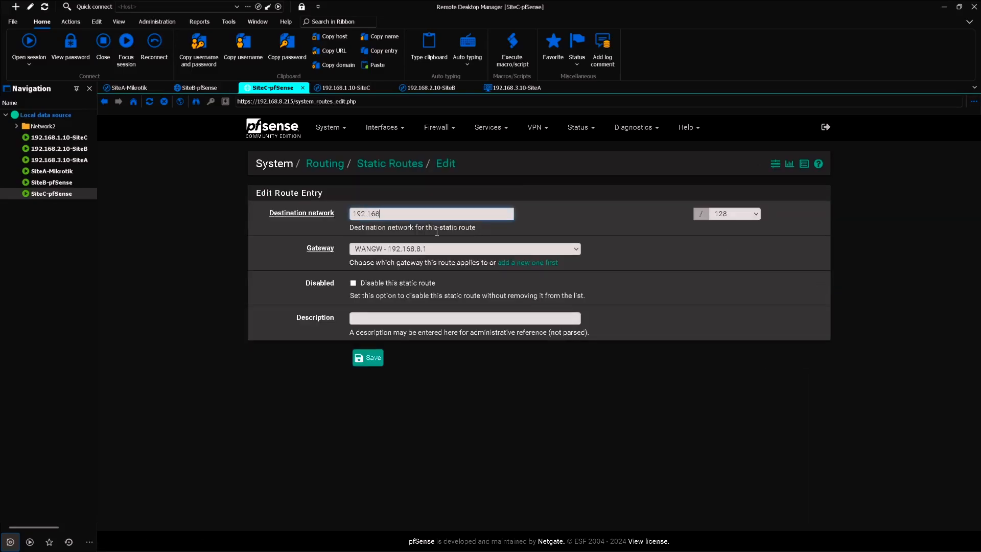
{"action": "type", "text": ".3.0"}
{"action": "left_click", "coordinate": [741, 219]}
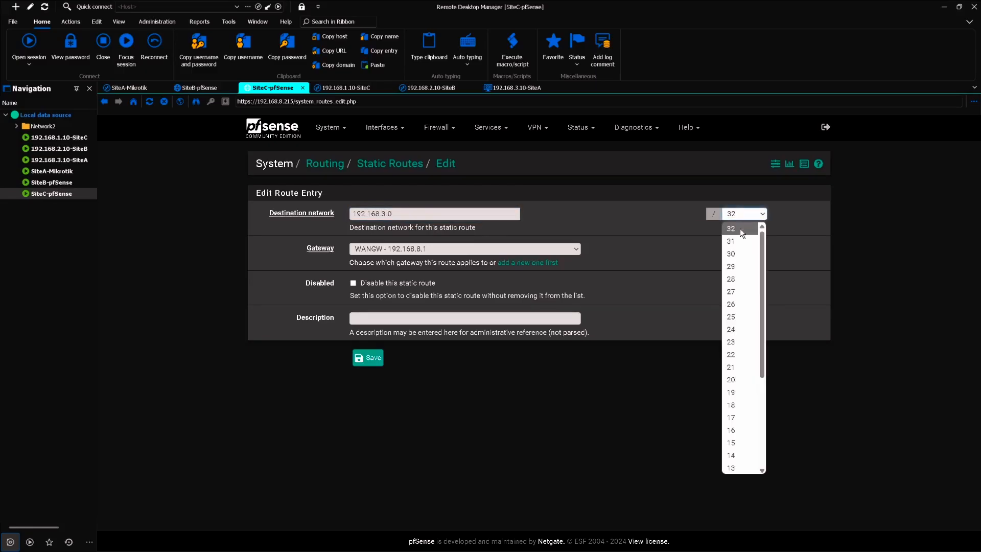
{"action": "left_click", "coordinate": [737, 327]}
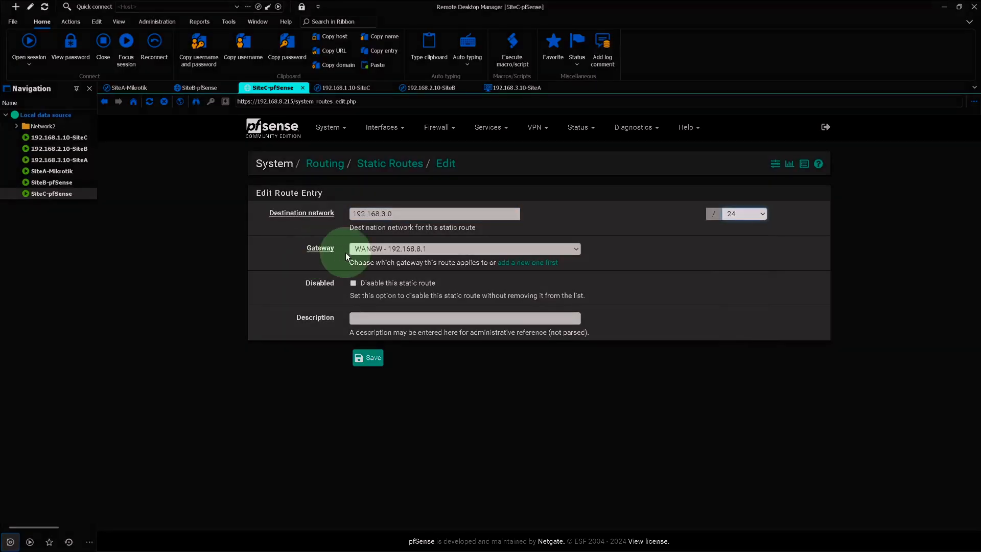
Route it through SiteA_GW - 10.0.0.3 with the description Route to SiteA network, save it and apply the changes
{"action": "left_click", "coordinate": [385, 249]}
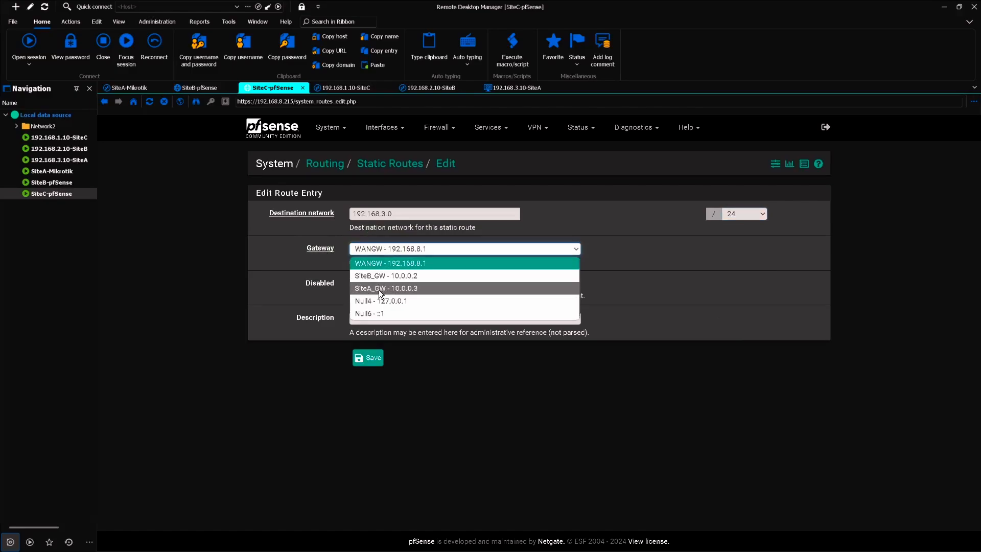
{"action": "left_click", "coordinate": [410, 289]}
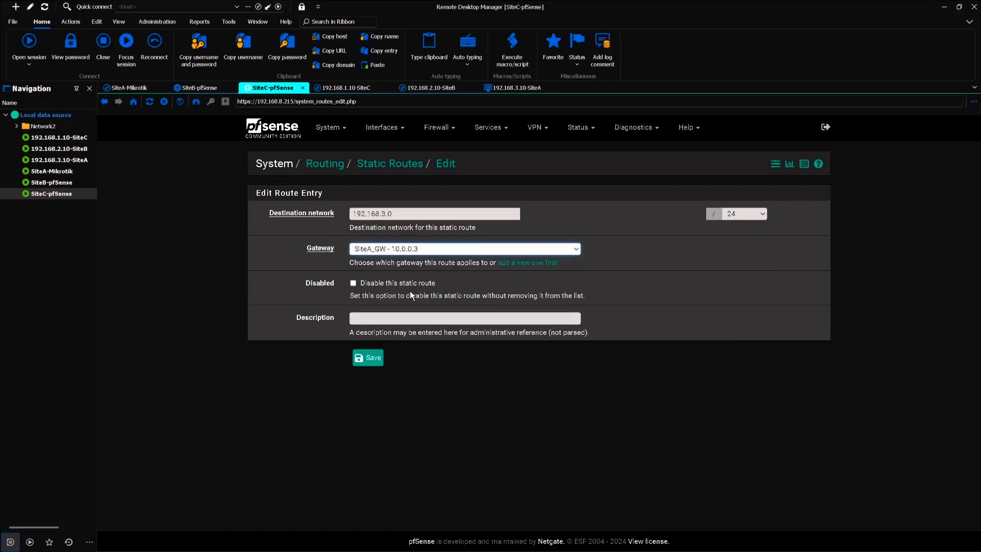
{"action": "left_click", "coordinate": [394, 318]}
{"action": "type", "text": "R"}
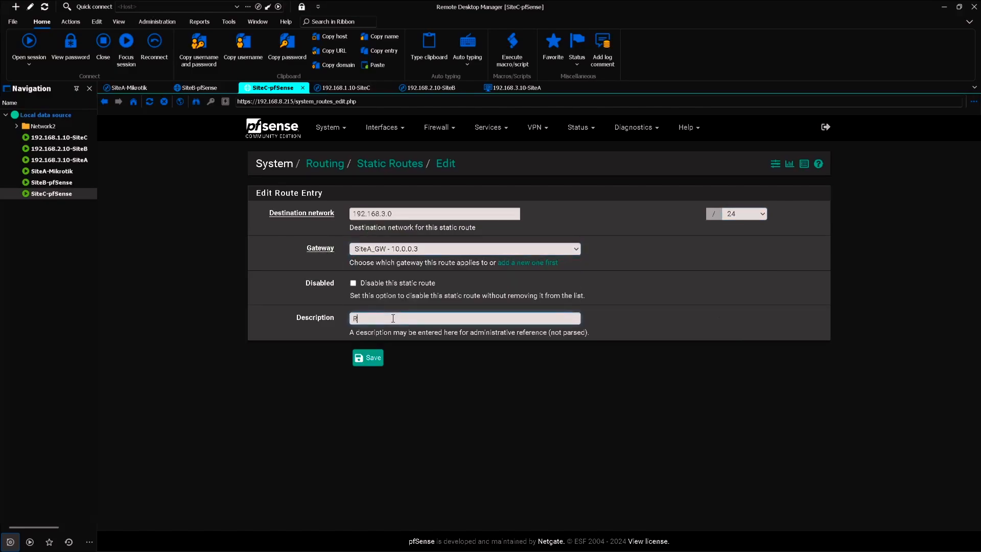
{"action": "type", "text": "oute to SiteA network"}
{"action": "left_click", "coordinate": [368, 357]}
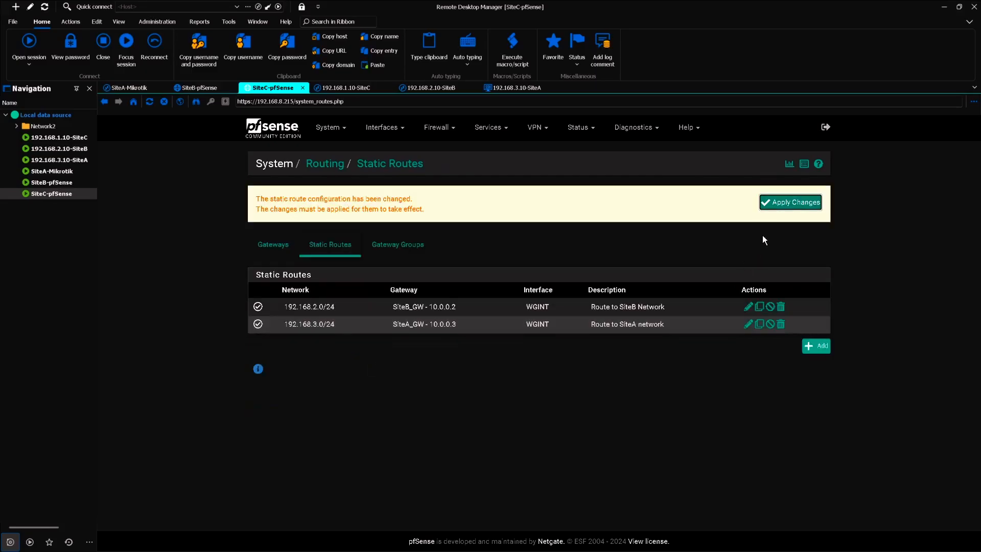
{"action": "left_click", "coordinate": [791, 203]}
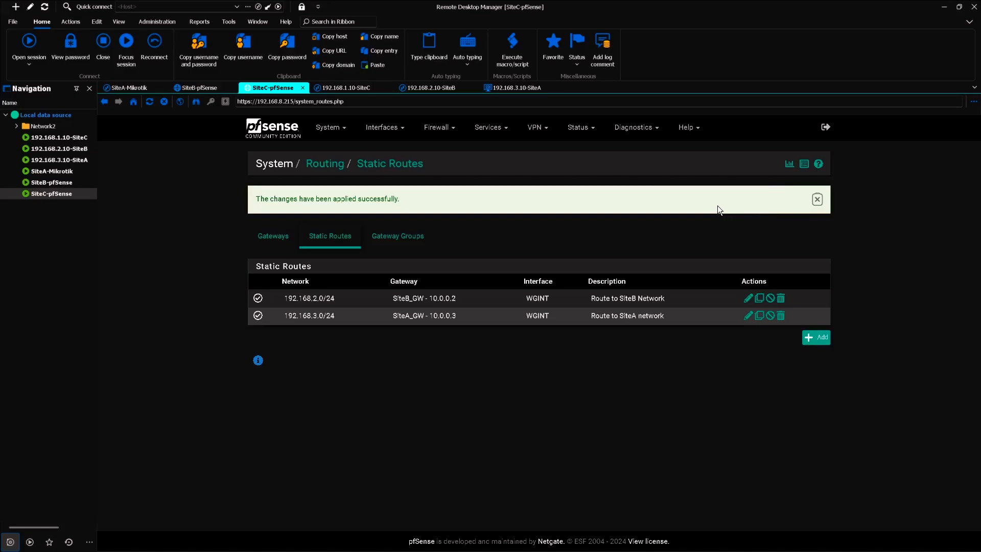
Start a new pass rule at the end of the WGINT firewall rules for IPv4 traffic with protocol Any
{"action": "left_click", "coordinate": [439, 128]}
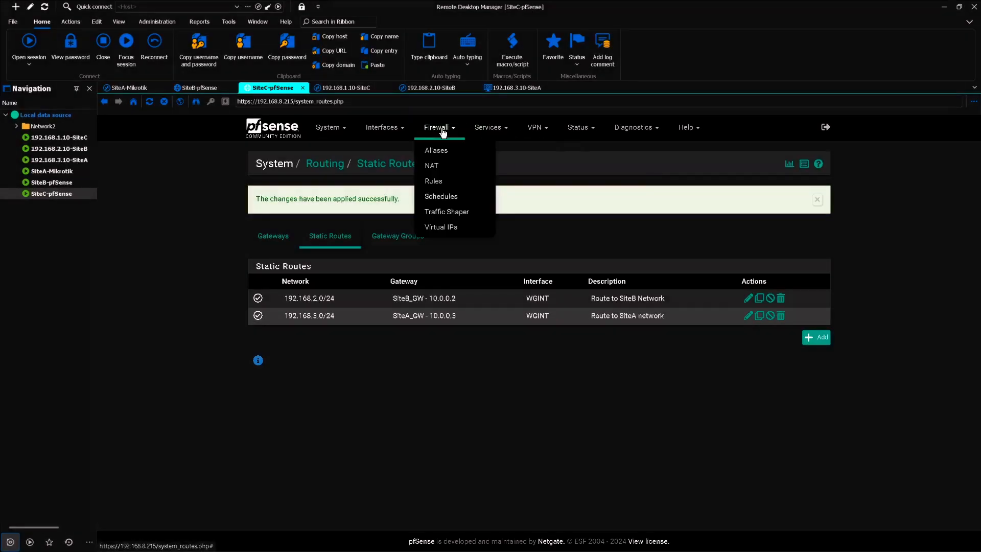
{"action": "left_click", "coordinate": [444, 182]}
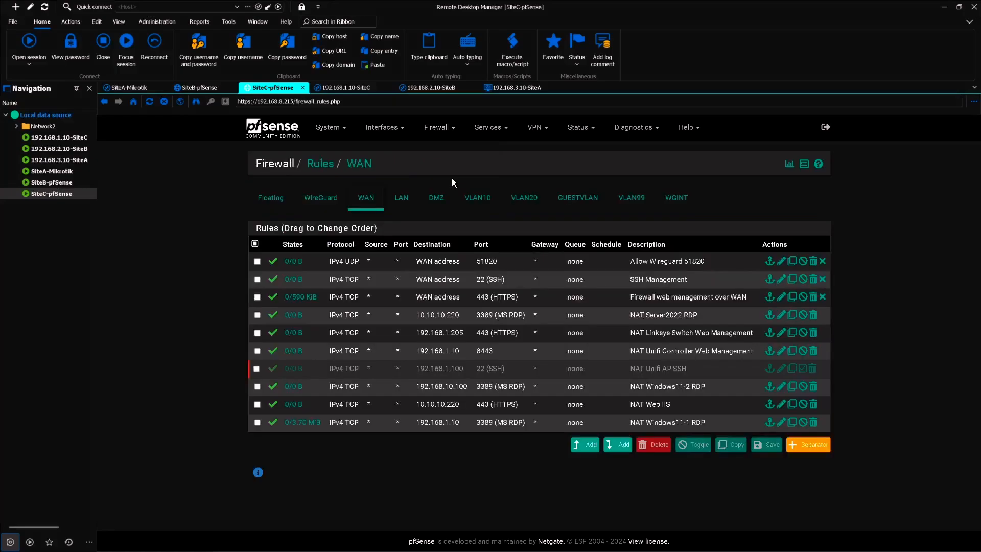
{"action": "left_click", "coordinate": [679, 207]}
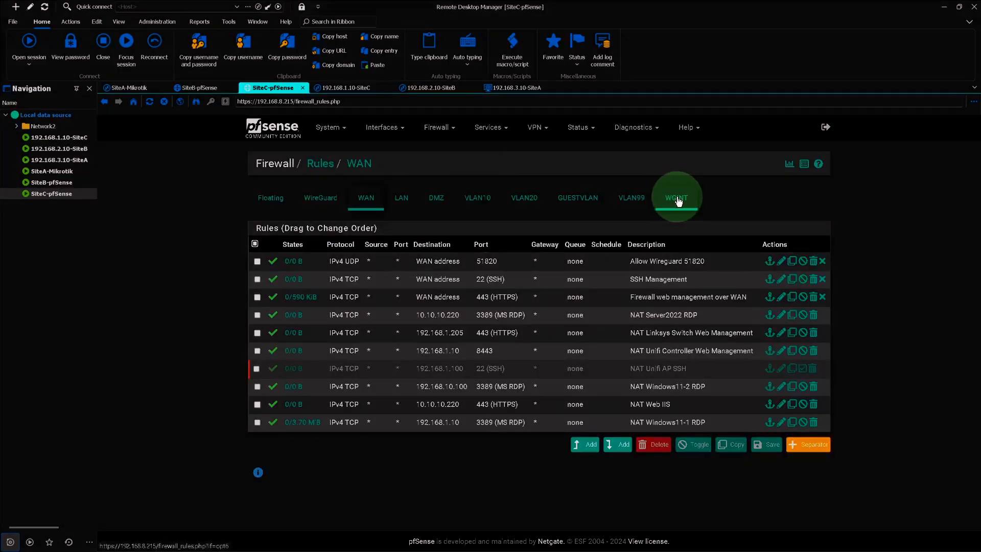
{"action": "left_click", "coordinate": [617, 283]}
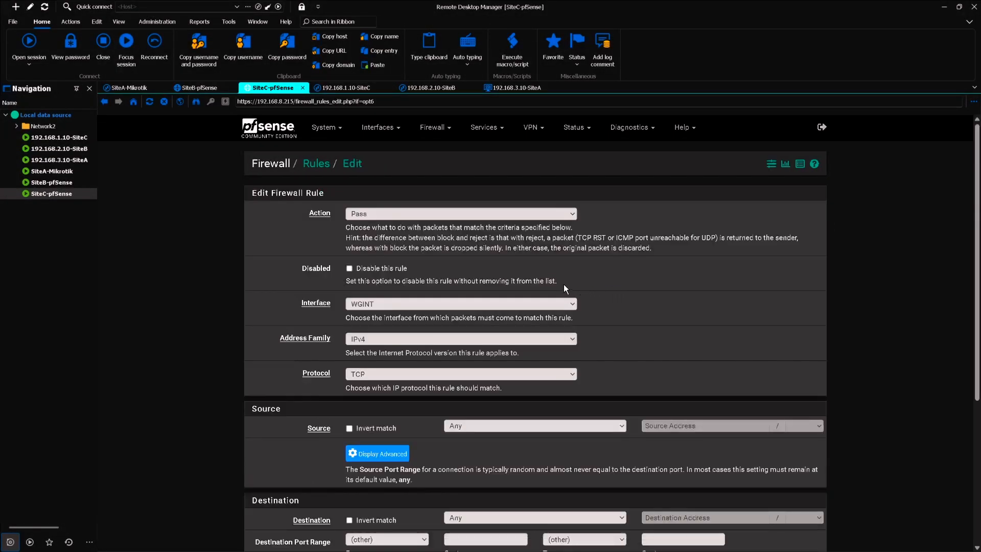
{"action": "left_click", "coordinate": [370, 213]}
{"action": "left_click", "coordinate": [366, 306]}
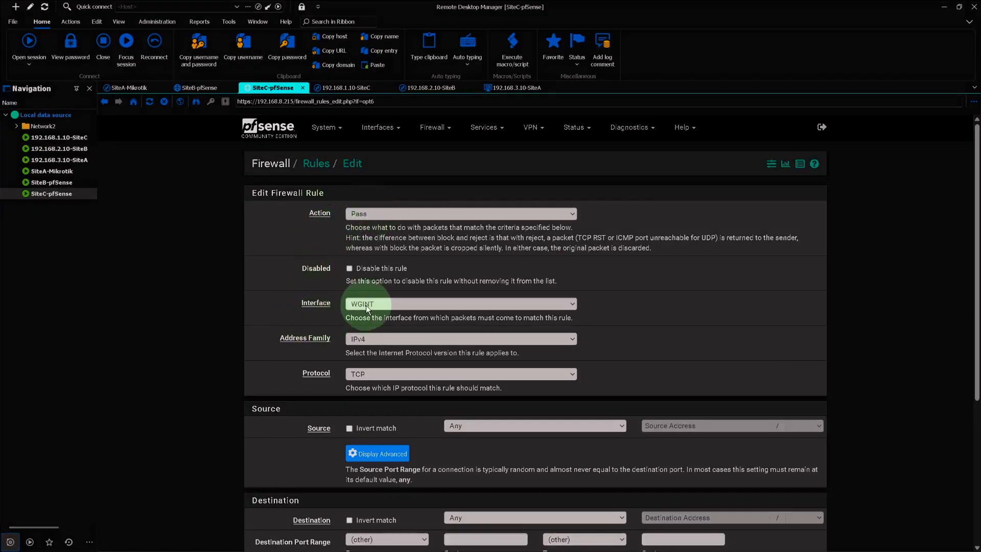
{"action": "left_click", "coordinate": [358, 373]}
{"action": "left_click", "coordinate": [366, 170]}
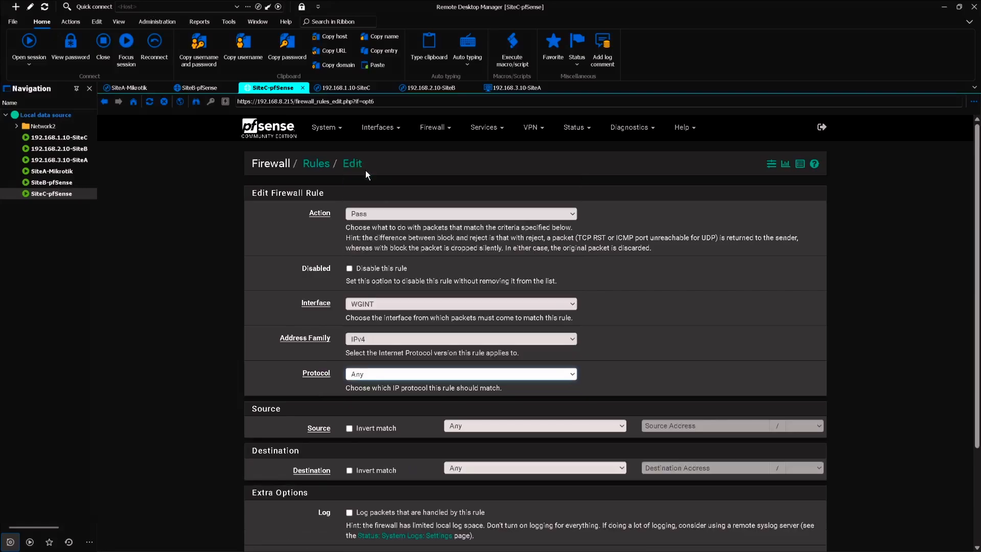
Set the firewall rule's source to the network 192.168.3.0/24
{"action": "scroll", "coordinate": [412, 305], "scroll_direction": "down", "scroll_amount": 2}
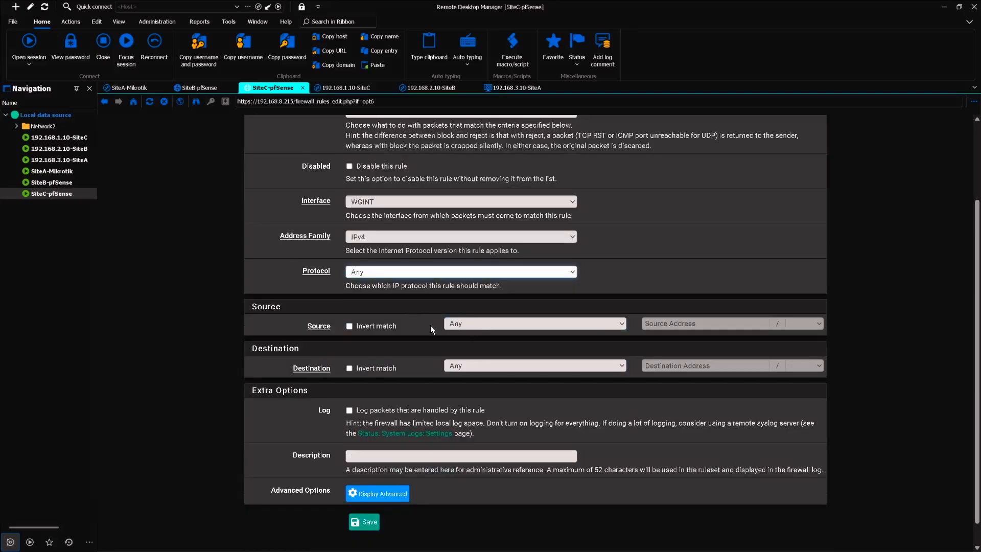
{"action": "left_click", "coordinate": [331, 325]}
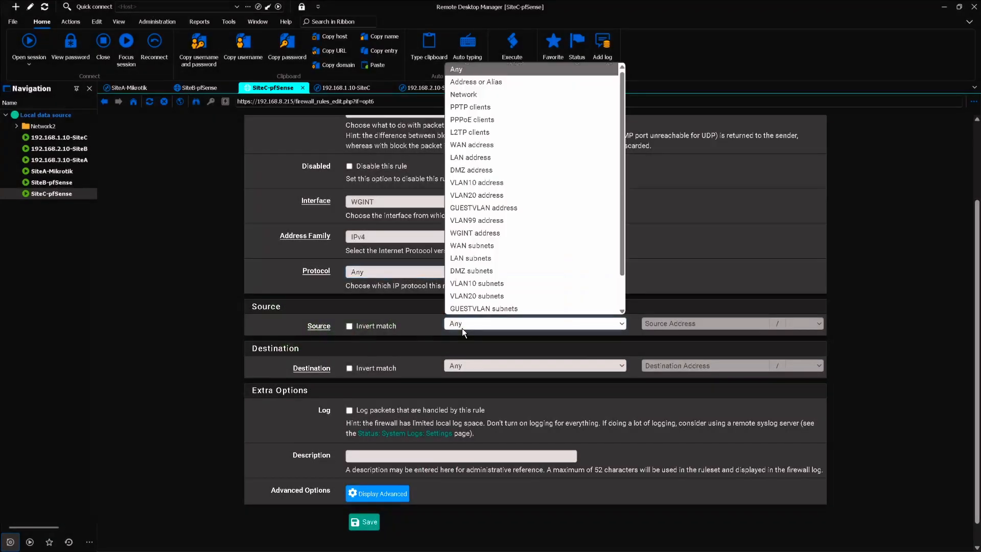
{"action": "left_click", "coordinate": [467, 94]}
{"action": "left_click", "coordinate": [688, 324]}
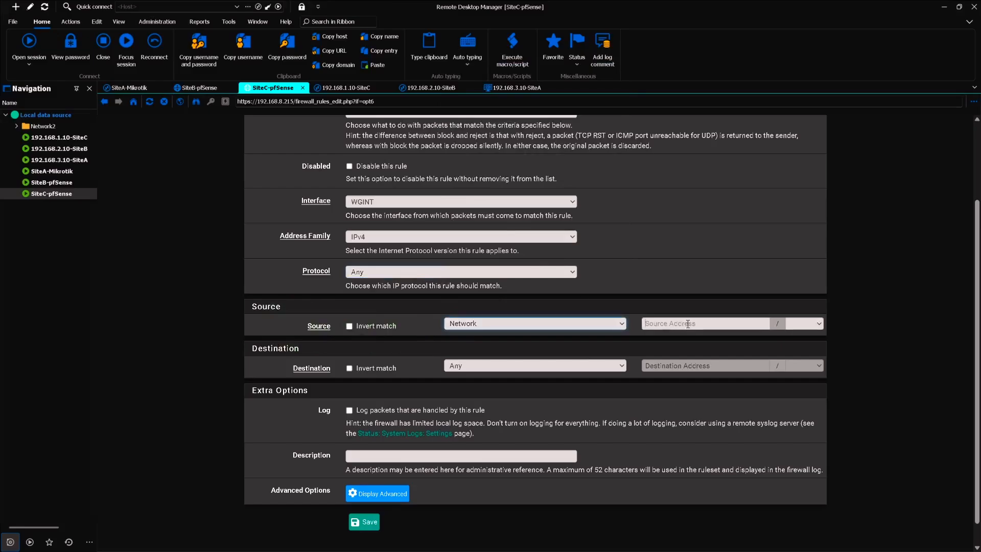
{"action": "type", "text": "192."}
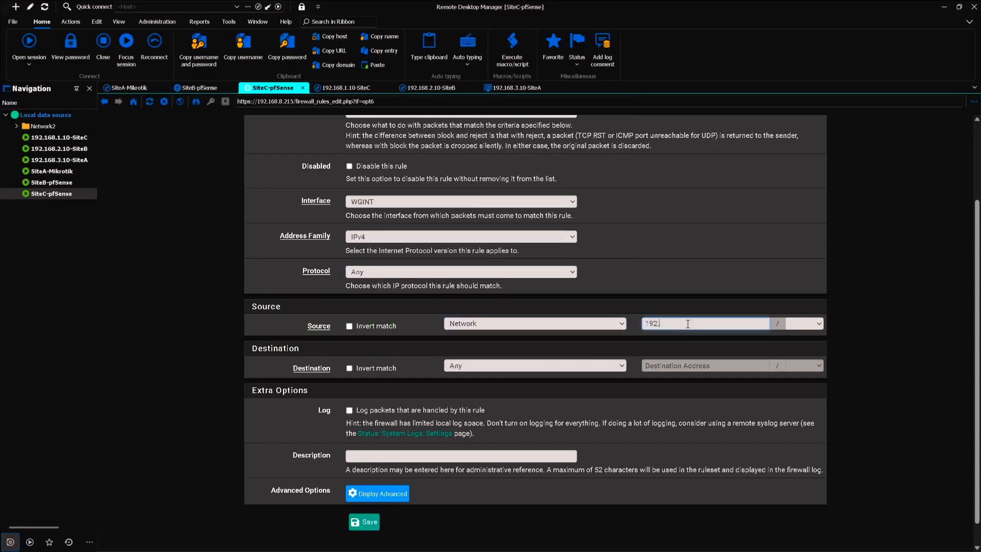
{"action": "type", "text": "168.3.0"}
{"action": "left_click", "coordinate": [813, 324]}
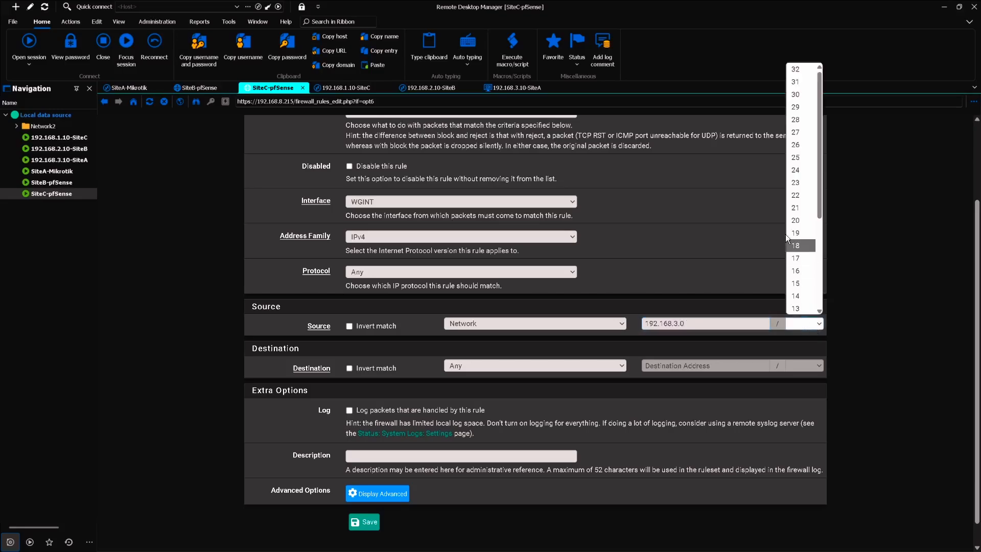
{"action": "left_click", "coordinate": [796, 171]}
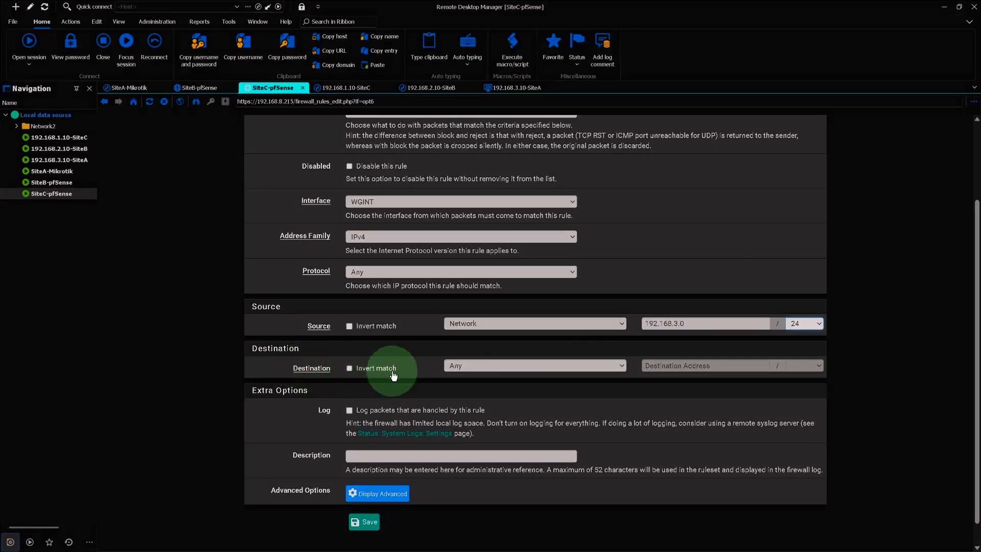
Set the firewall rule's destination to the network 192.168.1.0/24
{"action": "left_click", "coordinate": [479, 366]}
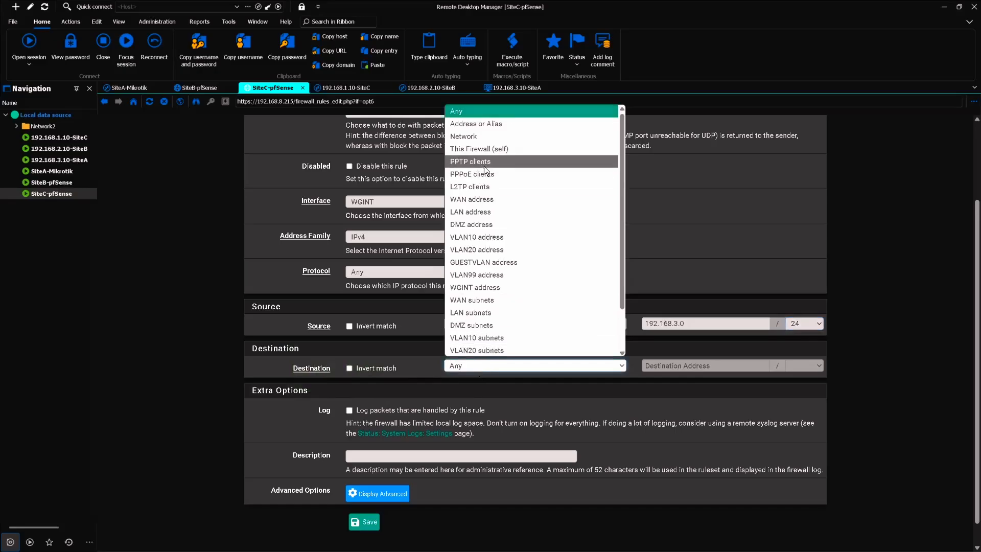
{"action": "left_click", "coordinate": [486, 137]}
{"action": "left_click", "coordinate": [689, 366]}
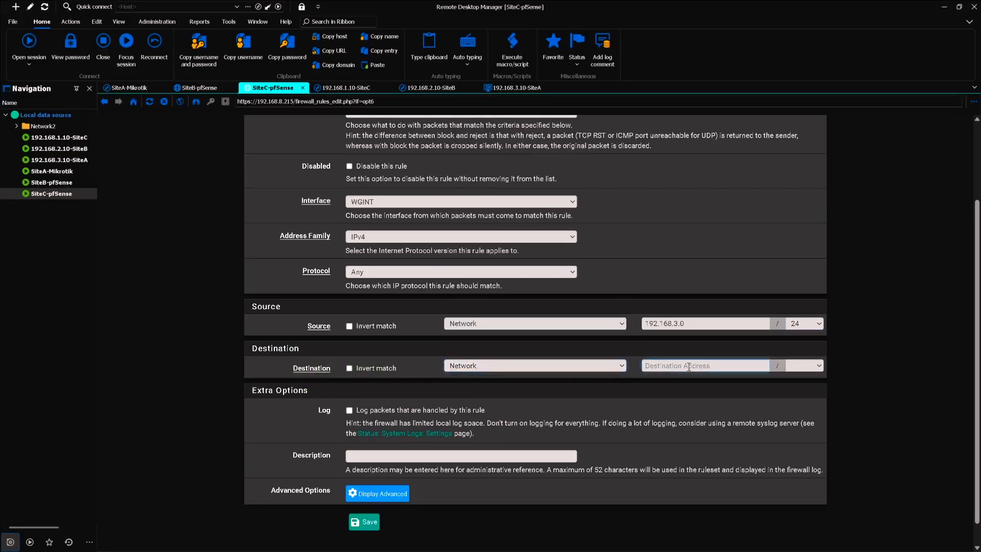
{"action": "type", "text": "192.168.1.0"}
{"action": "left_click", "coordinate": [814, 372]}
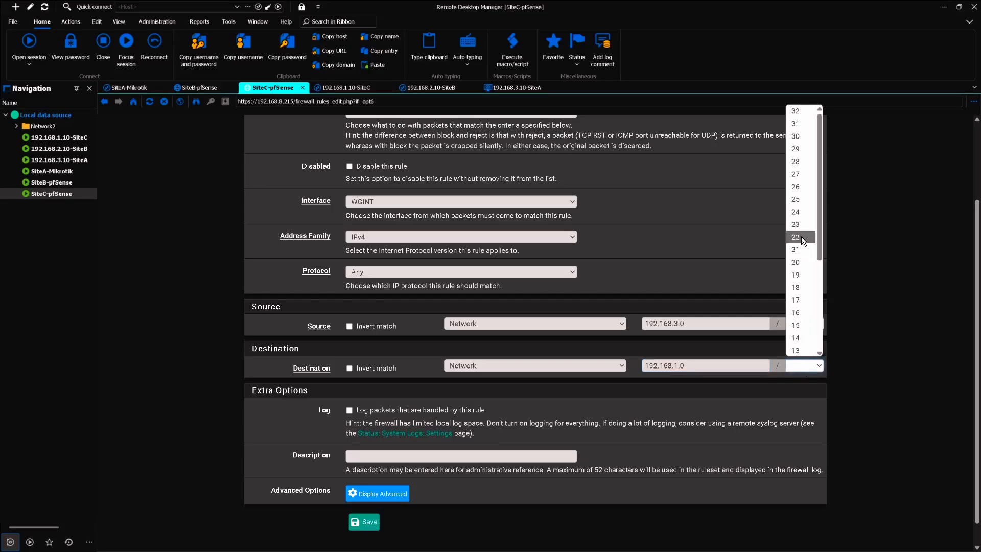
{"action": "left_click", "coordinate": [798, 212]}
Describe the rule as Allow Inbound Traffic From SiteA to SiteC, save it and apply the firewall changes
{"action": "scroll", "coordinate": [598, 388], "scroll_direction": "down", "scroll_amount": 1}
{"action": "left_click", "coordinate": [367, 429]}
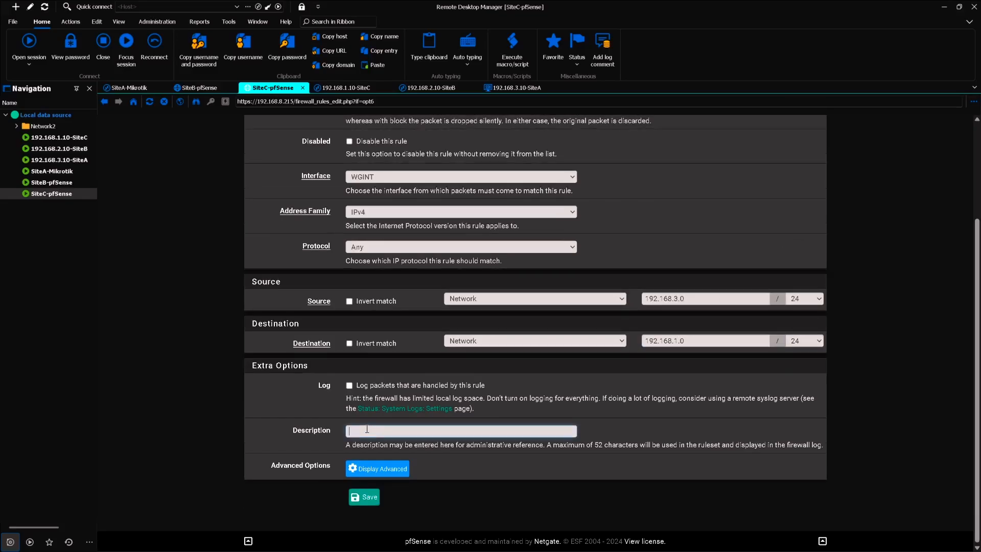
{"action": "type", "text": "Allow Inbound Traffic From SiteA to SiteC"}
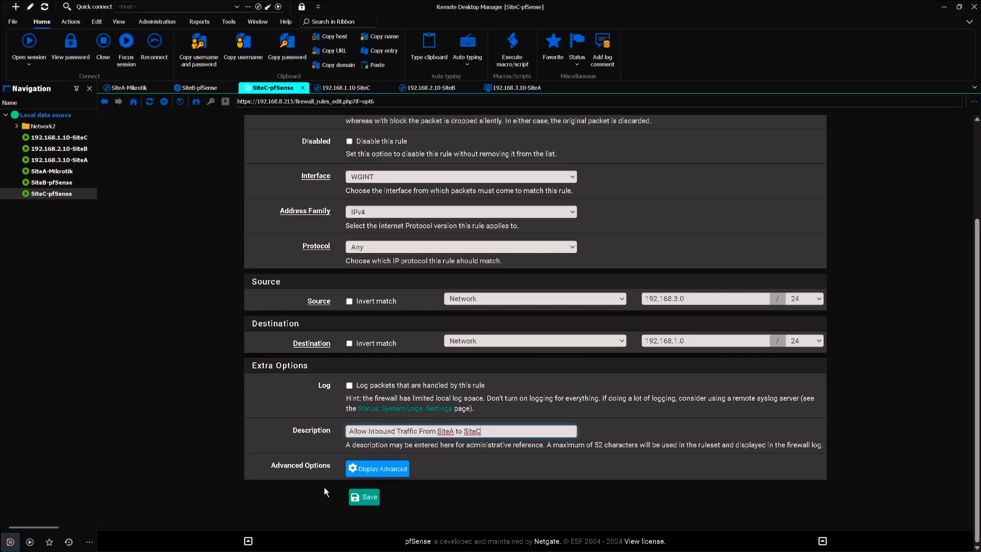
{"action": "left_click", "coordinate": [358, 498]}
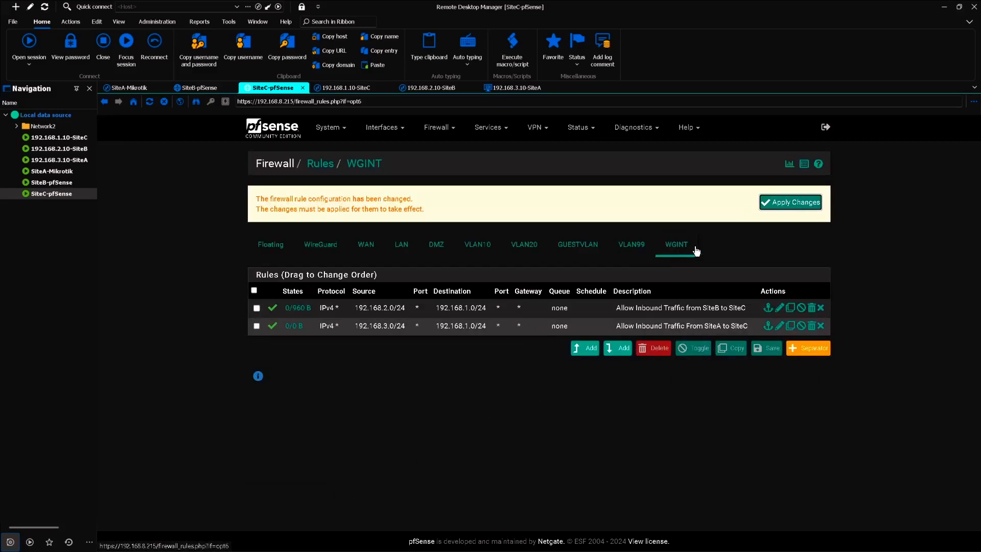
{"action": "left_click", "coordinate": [789, 204]}
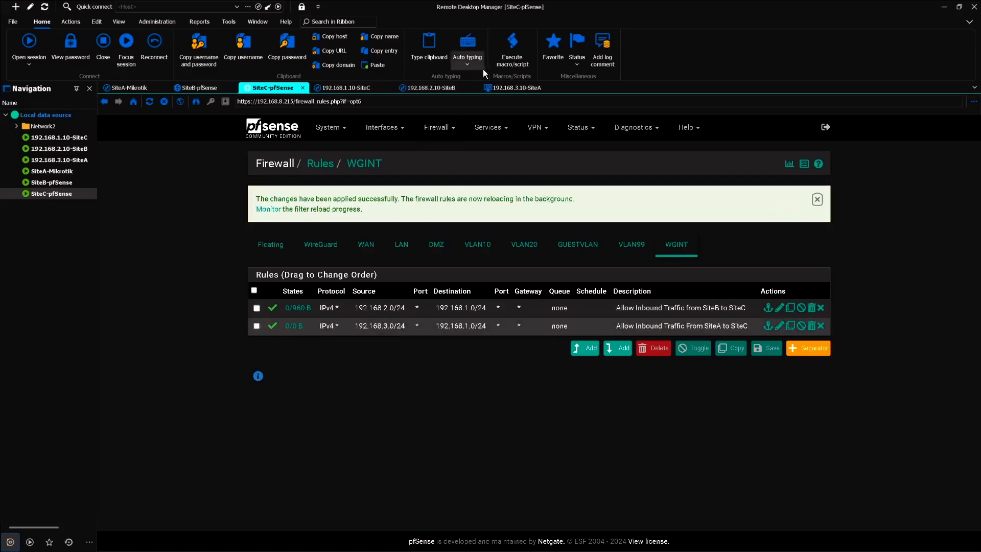
Ping 192.168.1.10 from the 192.168.3.10-SiteA terminal session and stop the ping after several replies
{"action": "left_click", "coordinate": [518, 87]}
{"action": "type", "text": "ping 192."}
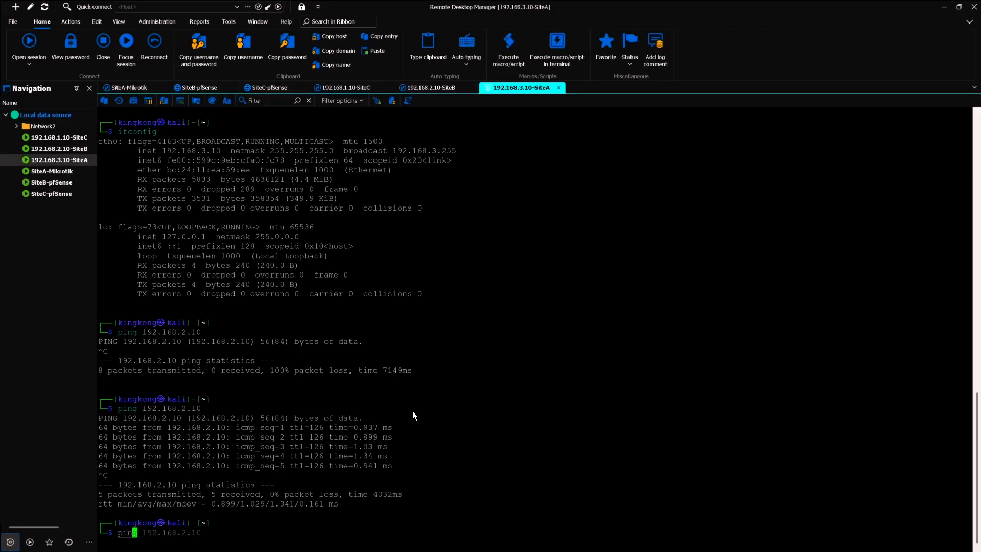
{"action": "key", "text": "Right"}
{"action": "key", "text": "Right"}
{"action": "key", "text": "Delete"}
{"action": "type", "text": "1"}
{"action": "key", "text": "Right"}
{"action": "key", "text": "Right"}
{"action": "key", "text": "Return"}
{"action": "key", "text": "ctrl+c"}
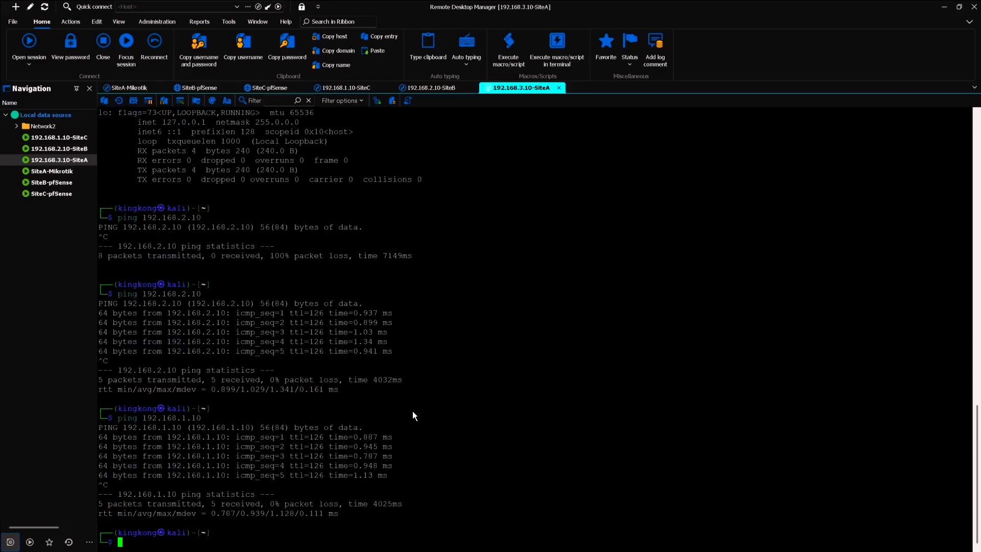
Ping 192.168.3.10 from the Command Prompt of the 192.168.1.10-SiteC session
{"action": "left_click", "coordinate": [360, 89]}
{"action": "type", "text": "ping 192.16"}
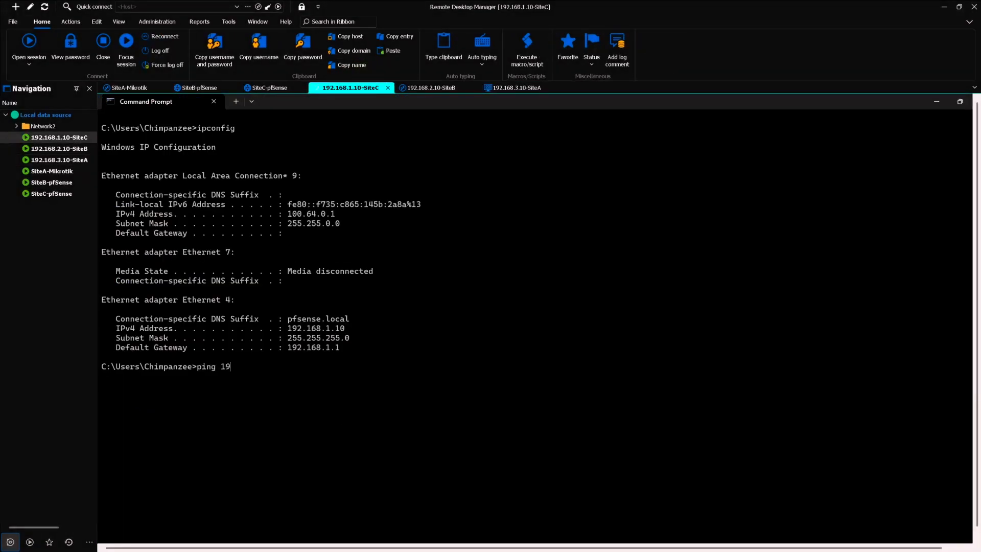
{"action": "type", "text": "8.3.10"}
{"action": "key", "text": "Return"}
Trace the route from the SiteC machine to 192.168.3.10 with tracert and examine the hops
{"action": "type", "text": "tracert 192.168.3.10"}
{"action": "key", "text": "Return"}
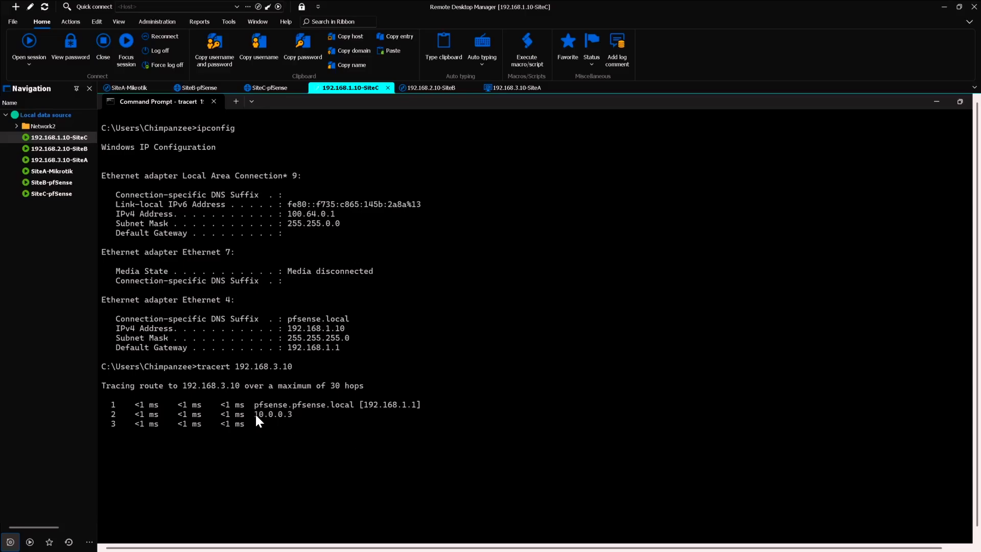
{"action": "left_click", "coordinate": [293, 416]}
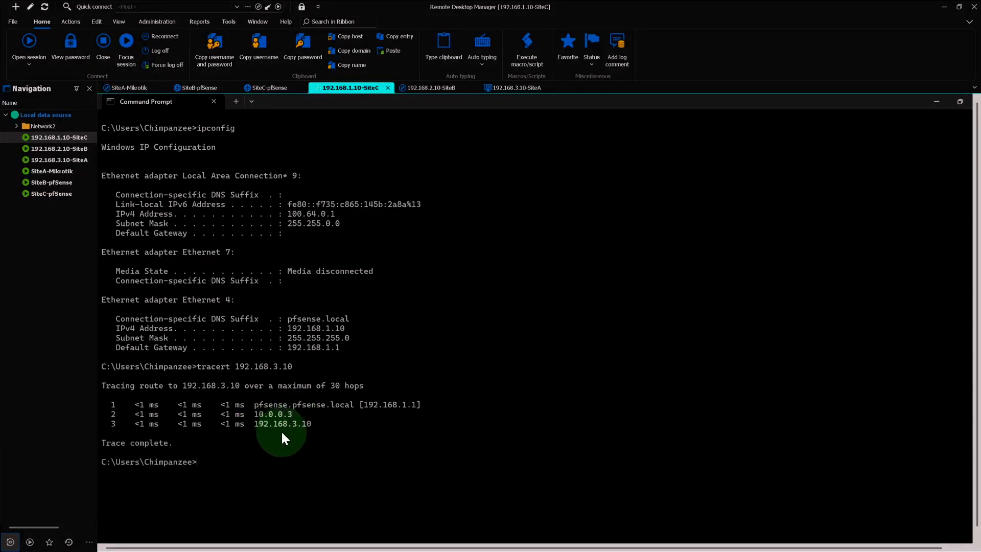
Run traceroute to 192.168.1.10 in the 192.168.3.10-SiteA session and examine the hops through the tunnel
{"action": "left_click", "coordinate": [501, 87]}
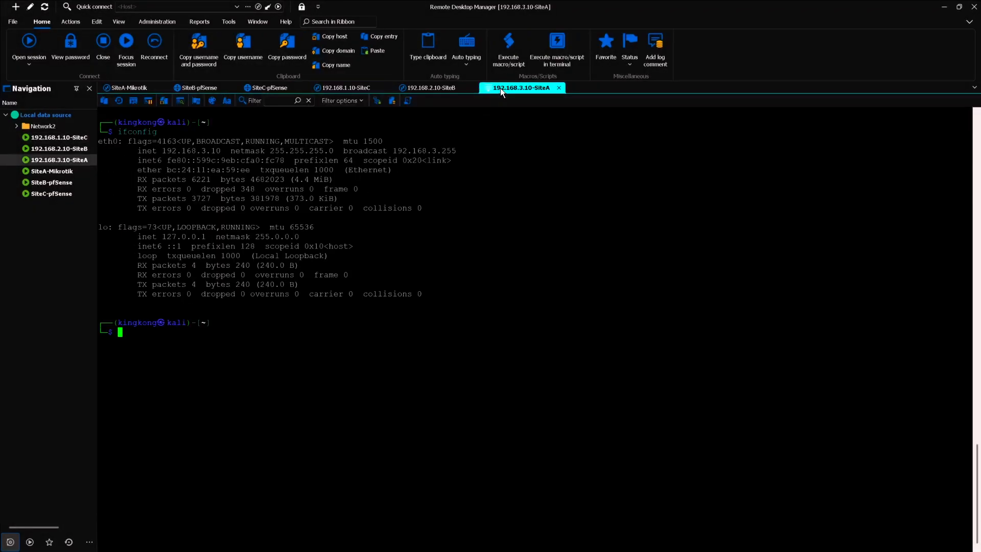
{"action": "type", "text": "traceroute"}
{"action": "key", "text": "Right"}
{"action": "key", "text": "Return"}
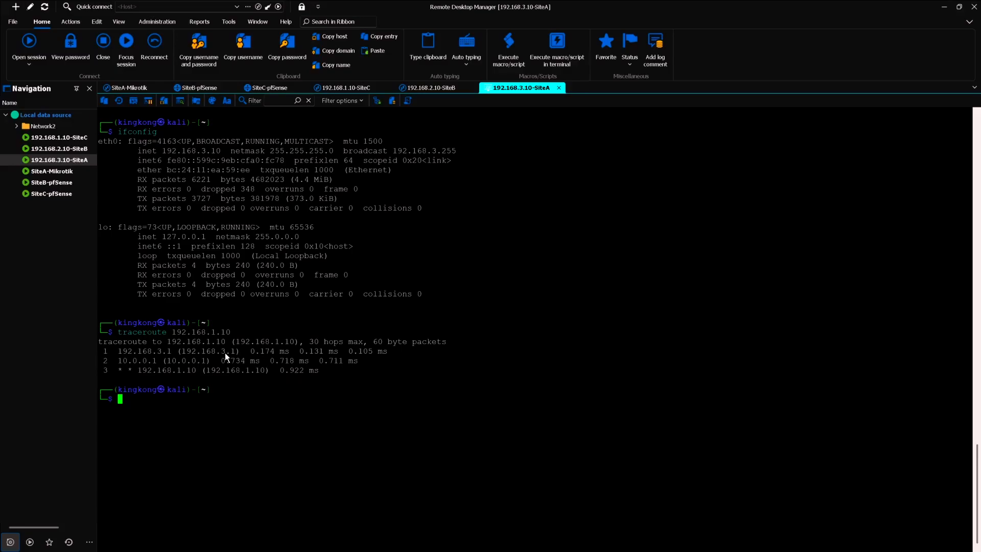
{"action": "left_click", "coordinate": [168, 365]}
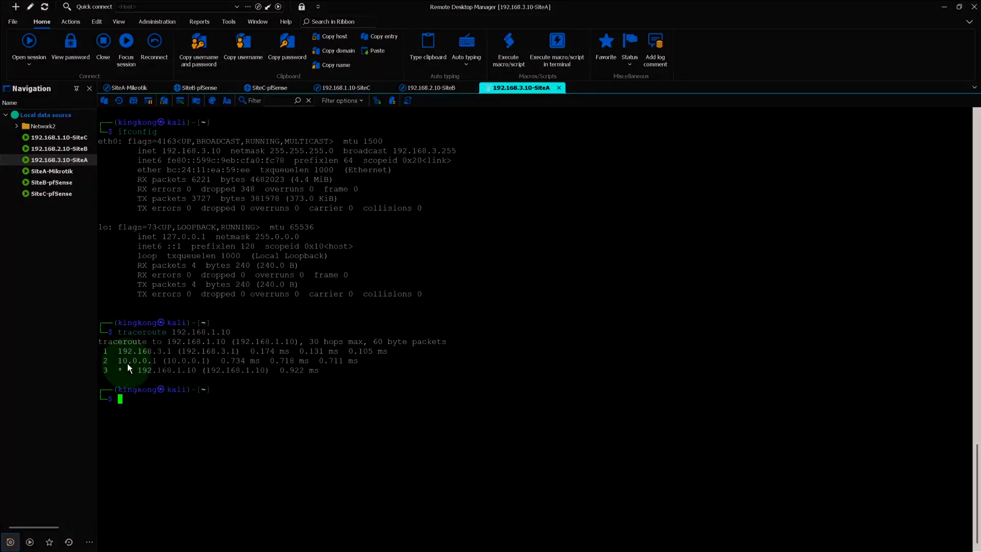